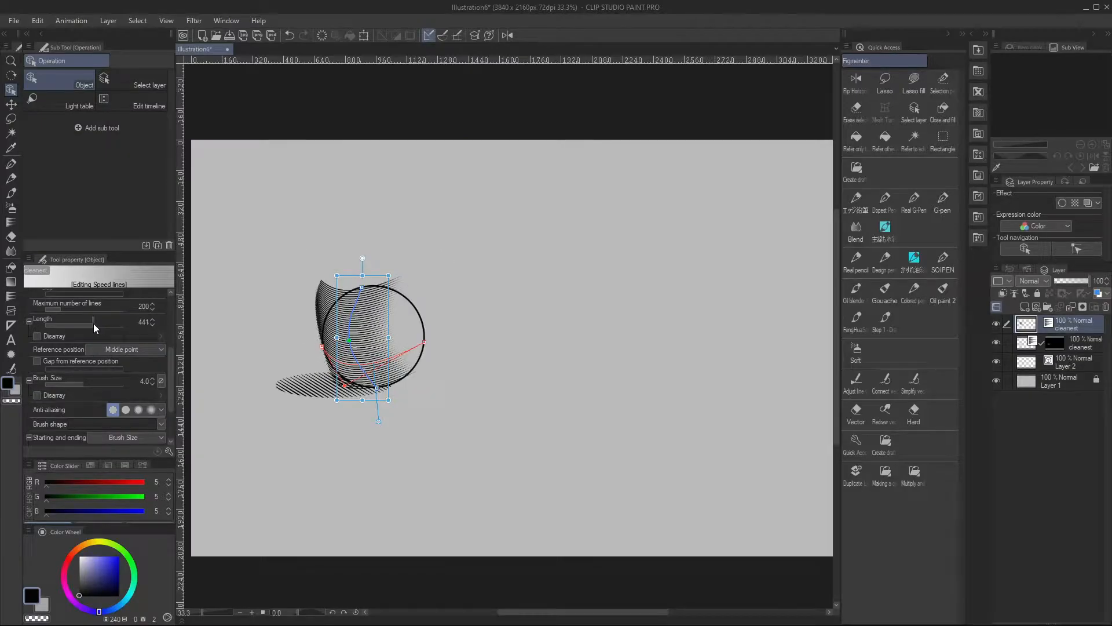
Adjust the length disarray of the focus lines in the kick panel and reshape the speed lines shading the sphere
drag(93, 324, 87, 323)
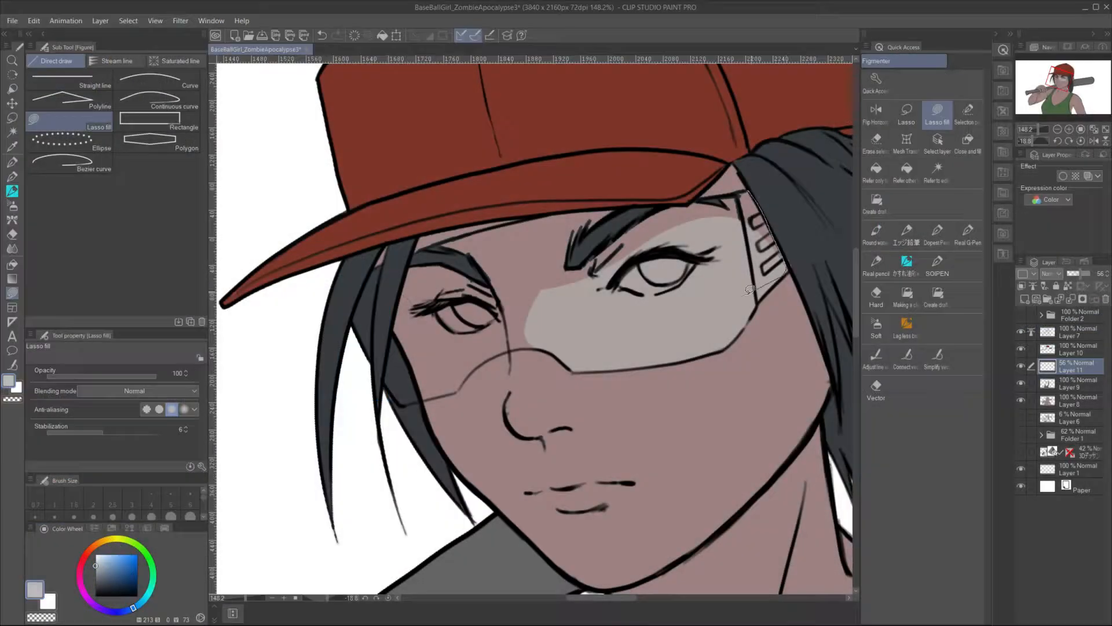
mouse_move(753, 194)
mouse_down()
mouse_move(713, 290)
mouse_move(747, 192)
mouse_up()
mouse_move(382, 377)
mouse_down()
mouse_move(357, 330)
mouse_move(363, 270)
mouse_up()
drag(482, 224, 756, 188)
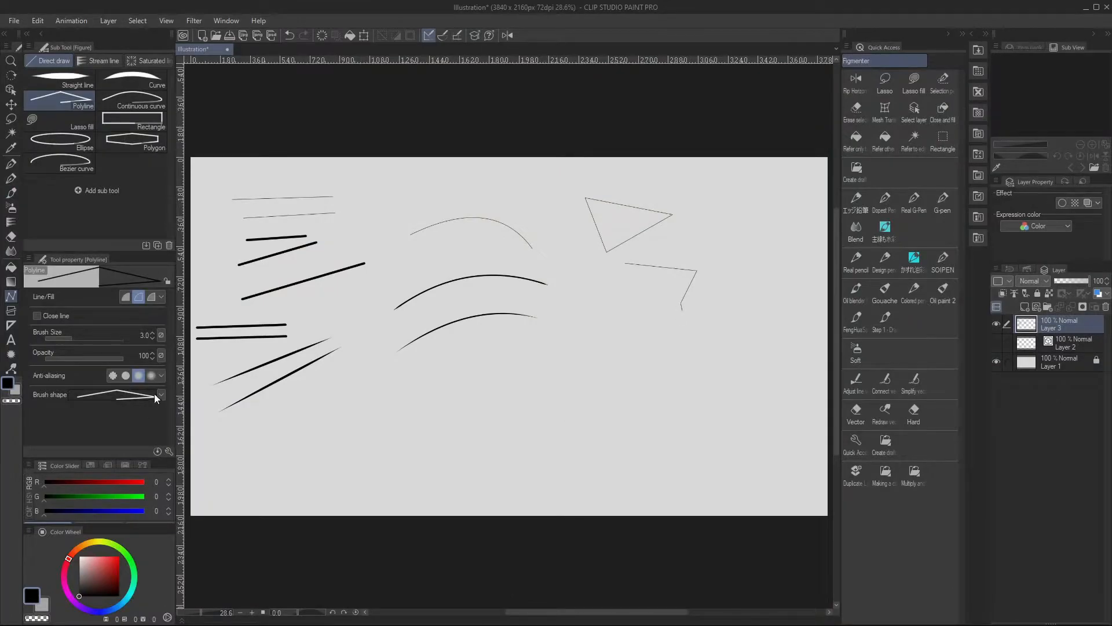
Draw an outlined triangle with the Polyline tool, and a solid black fill-only triangle below it
click(605, 321)
click(656, 345)
click(605, 321)
click(125, 297)
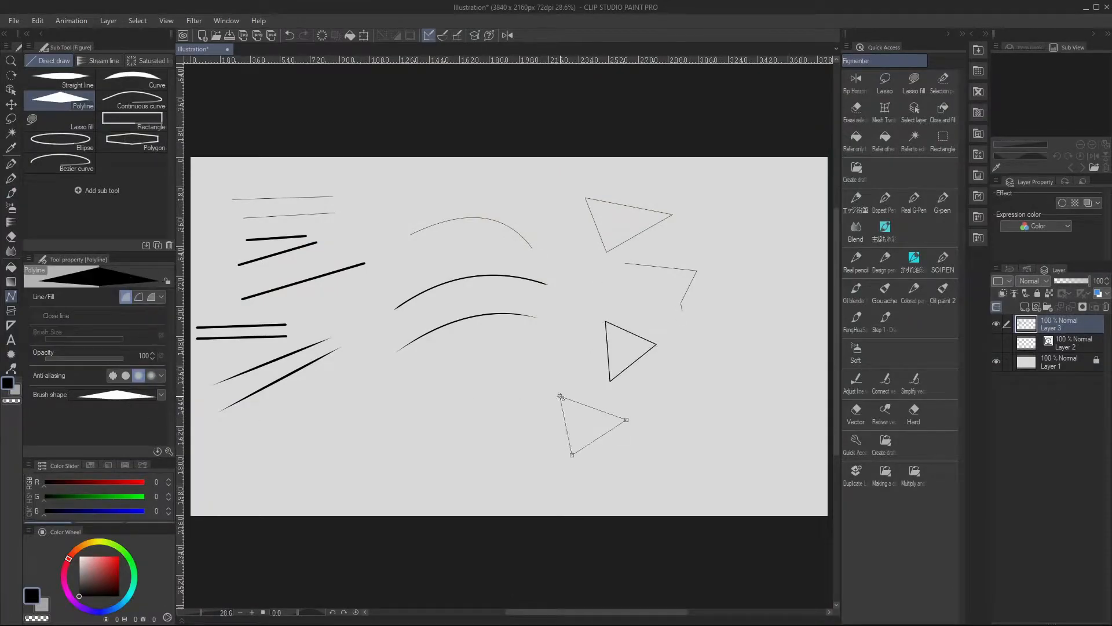
click(560, 397)
Set the polyline to line and fill with a grey colour and draw triangles around the black one
click(151, 297)
click(79, 569)
click(687, 394)
click(695, 288)
click(759, 322)
click(693, 373)
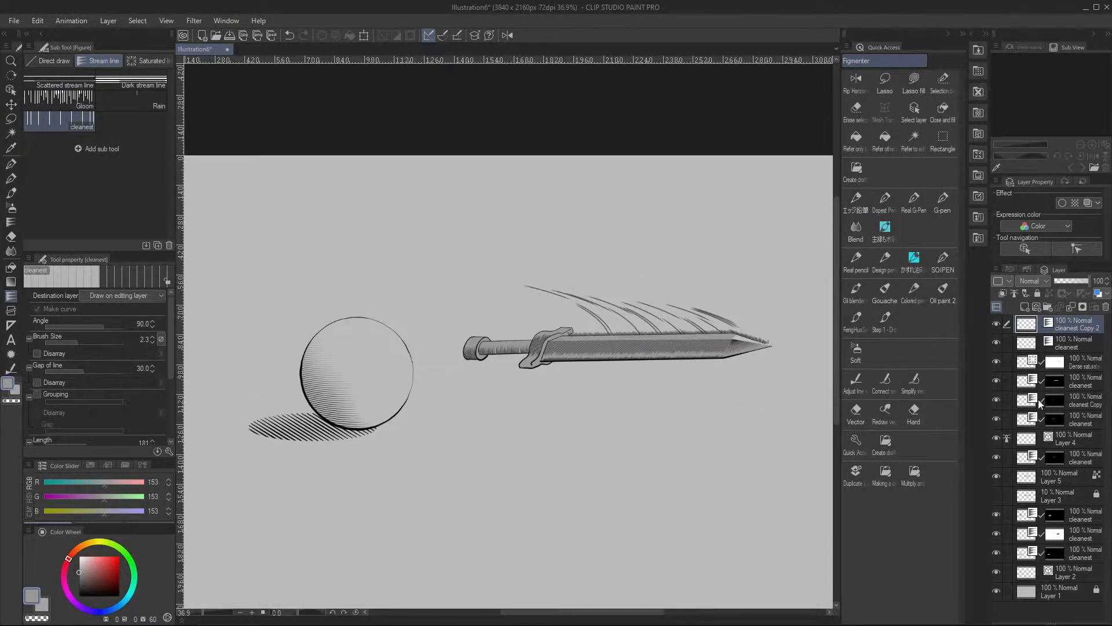
ctrl+click(643, 382)
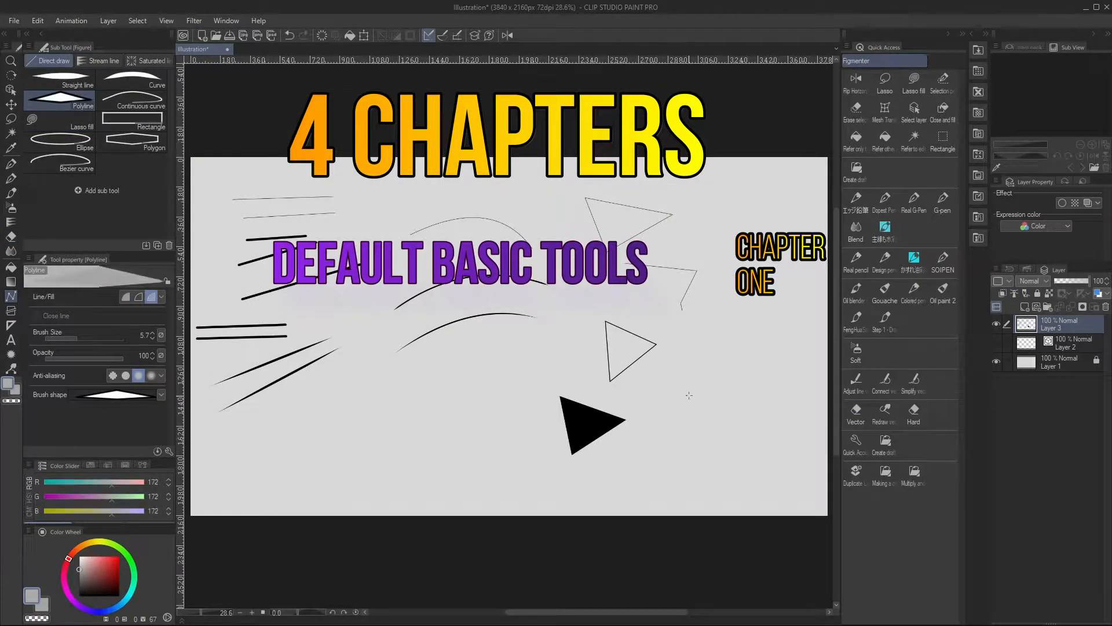
Draw a solid grey polyline triangle to the right of the black triangle
click(689, 395)
click(755, 404)
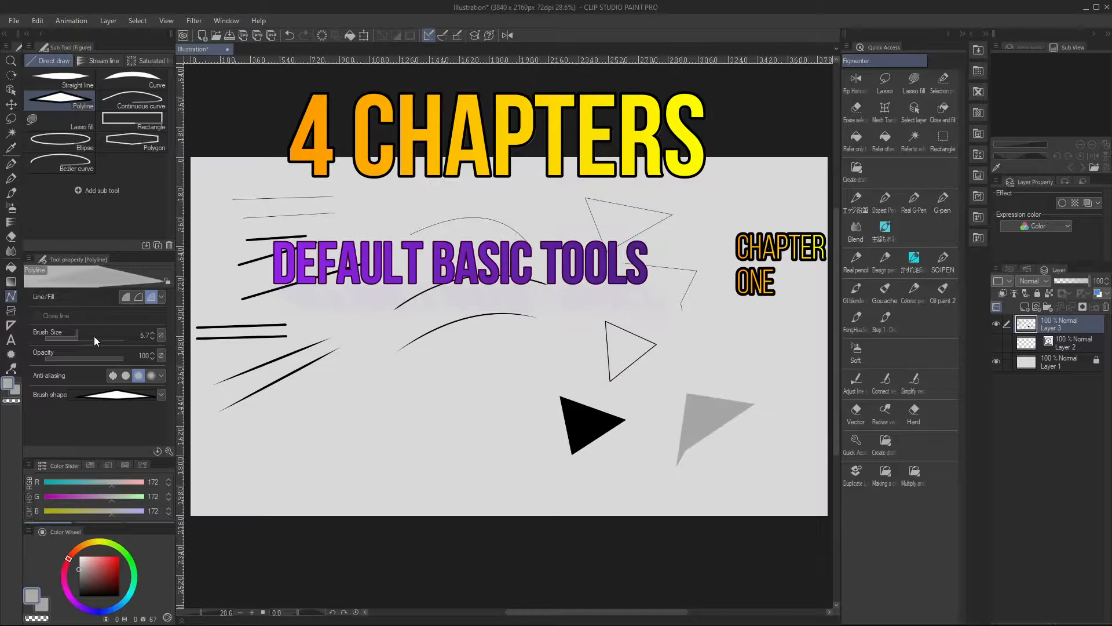
Set the polyline brush size to 4.9 and the main colour to red, and draw a red-outlined grey triangle
drag(86, 339, 76, 338)
click(81, 581)
click(119, 557)
click(713, 289)
click(764, 323)
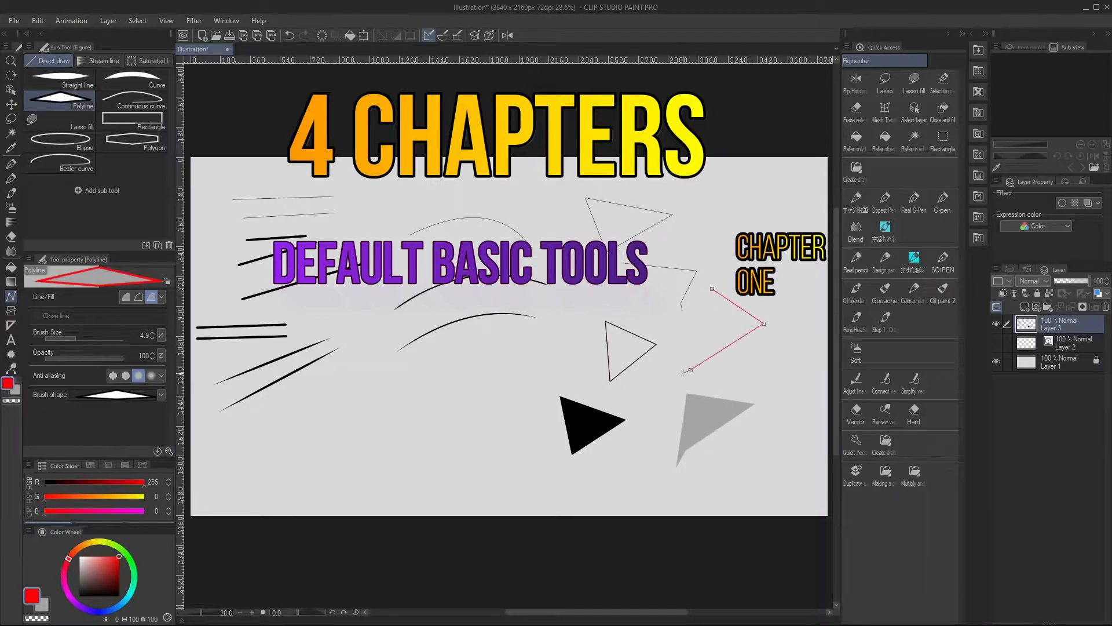
double_click(685, 373)
Draw two more red-outlined grey polyline shapes, a self-crossing one below and a small one above the first
click(710, 380)
click(762, 345)
click(774, 397)
double_click(785, 388)
double_click(751, 306)
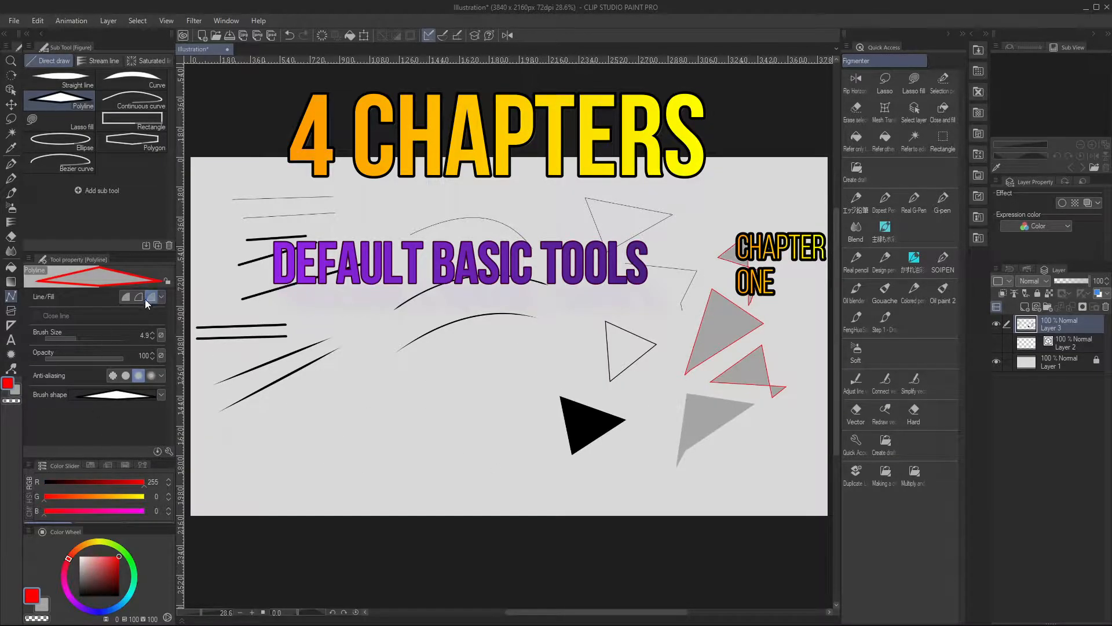
Draw a red curve with the Continuous curve tool in the lower part of the canvas
click(132, 100)
click(361, 397)
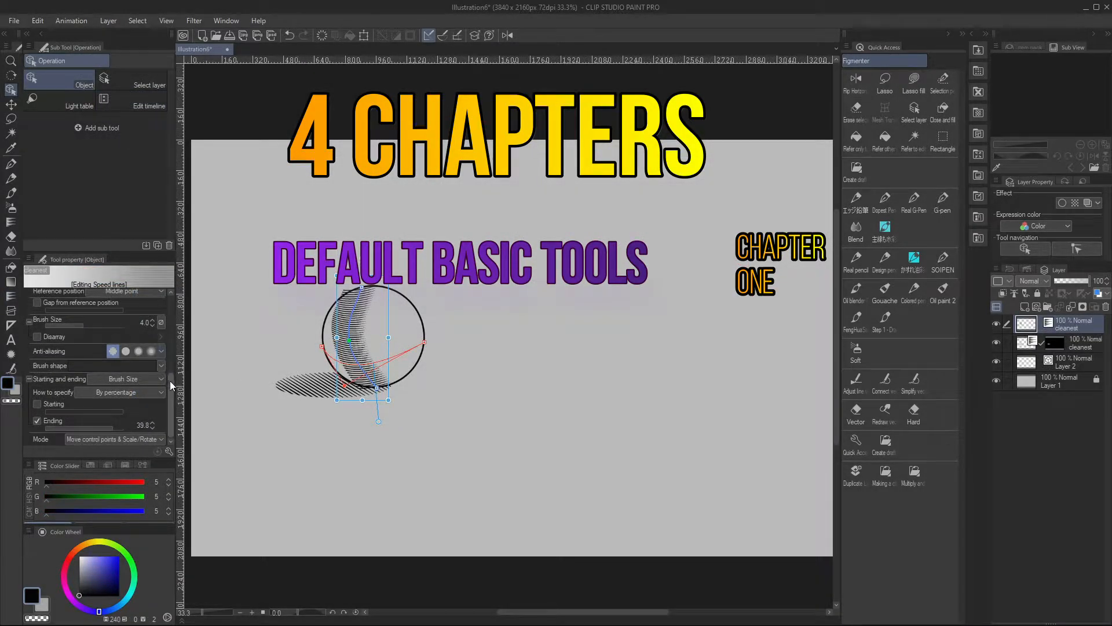
Move the control points of the speed lines on the sphere's left side and toggle visibility of the masked layer beneath
scroll(169, 377, up, 2)
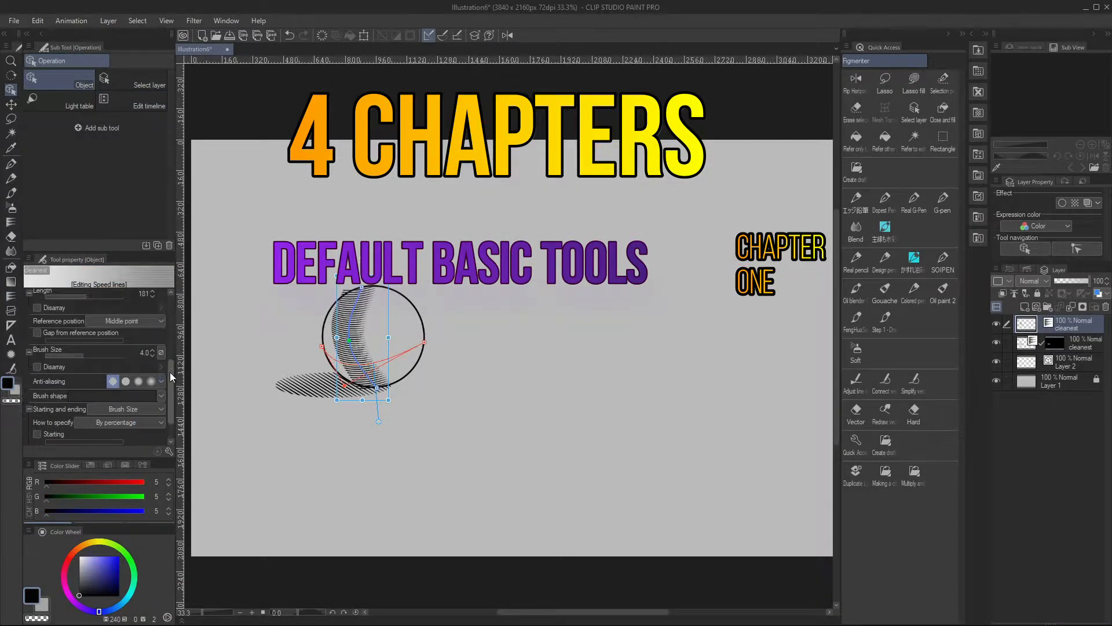
drag(349, 340, 342, 353)
drag(362, 287, 354, 287)
drag(377, 388, 373, 391)
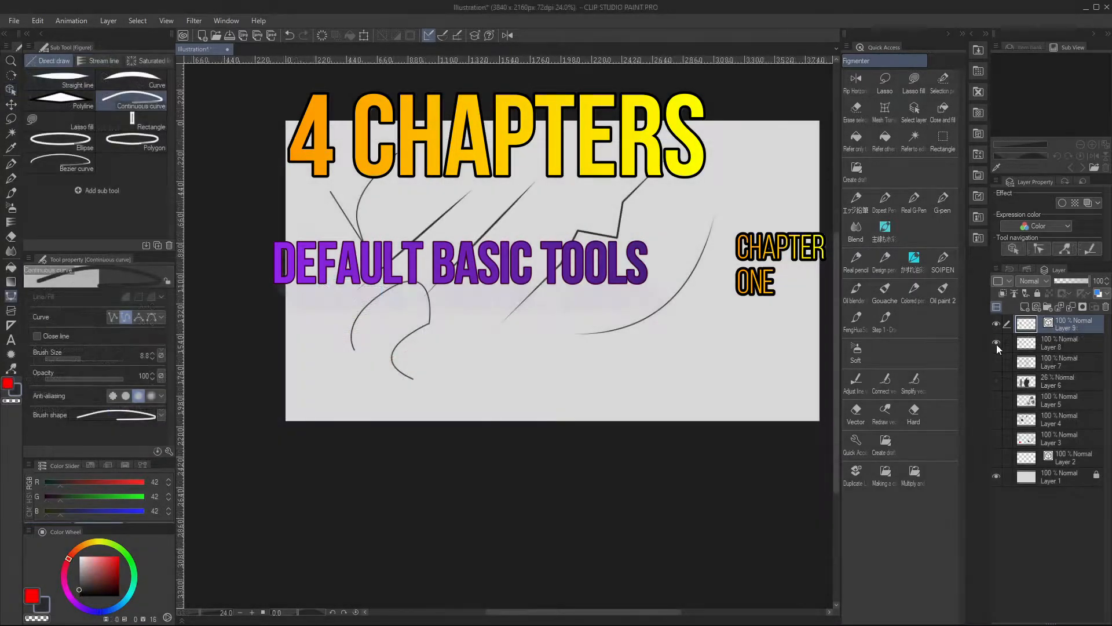
click(996, 342)
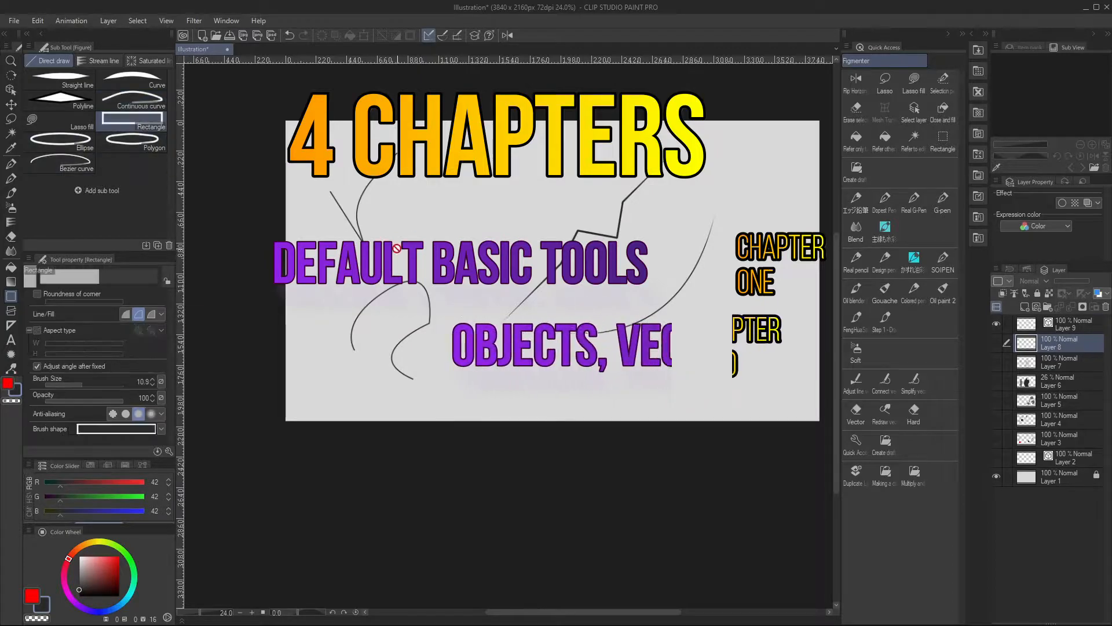
Move two control points of the closed vector shape with the Object tool and apply Switch corner to the lower point
click(525, 217)
click(11, 90)
click(469, 183)
drag(525, 165, 511, 189)
drag(437, 267, 502, 256)
right_click(502, 256)
click(568, 294)
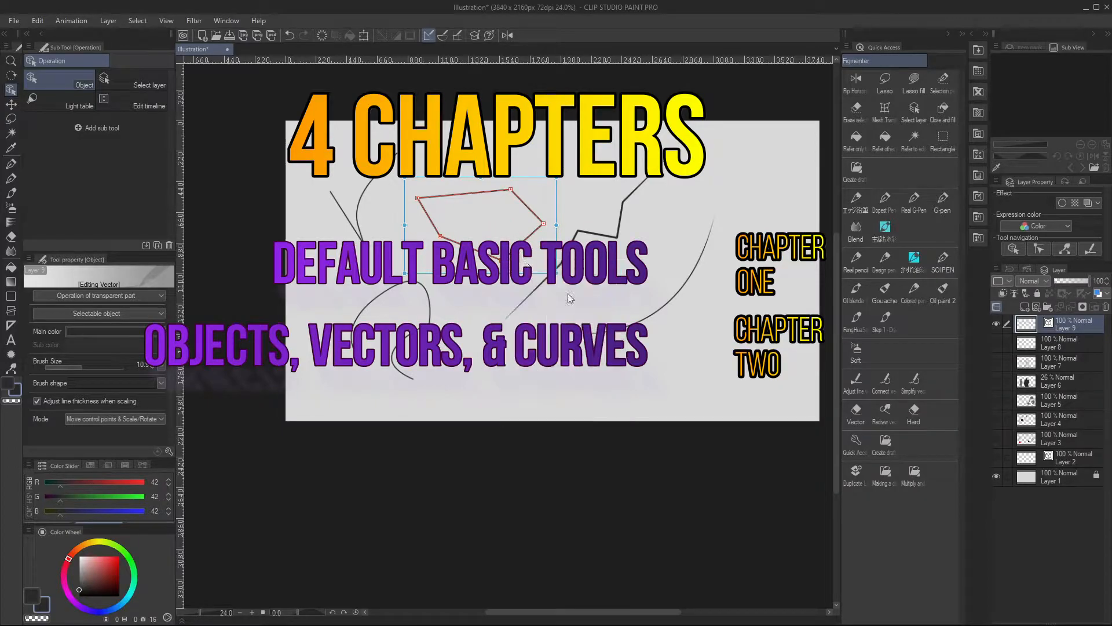
click(11, 296)
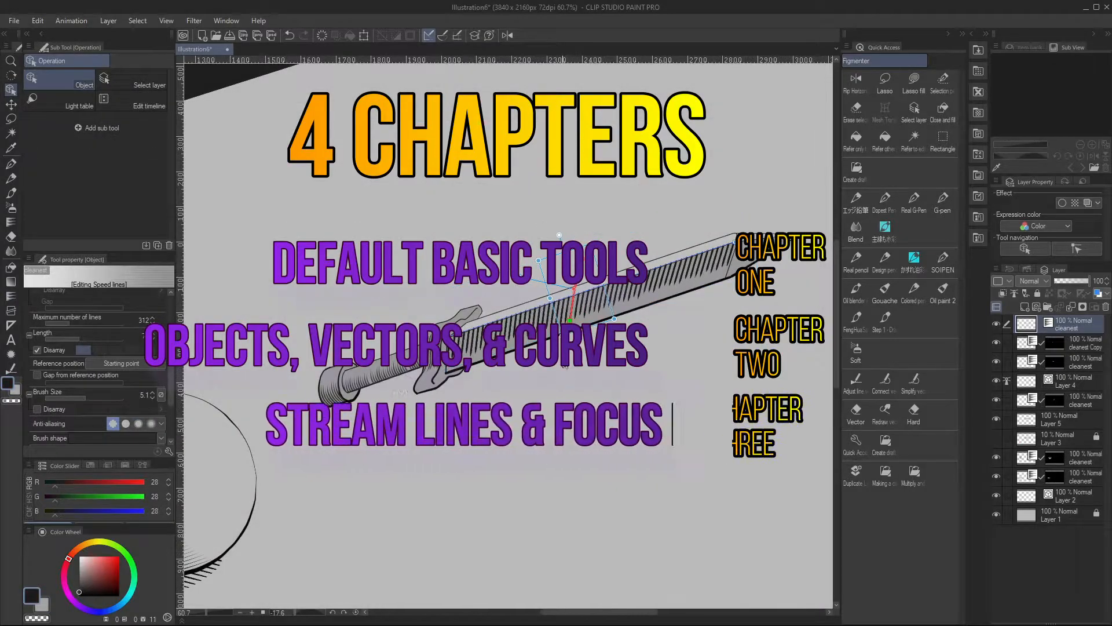
Adjust the guide handle of the speed lines shading the sword blade
drag(522, 277, 520, 291)
key(ctrl+at)
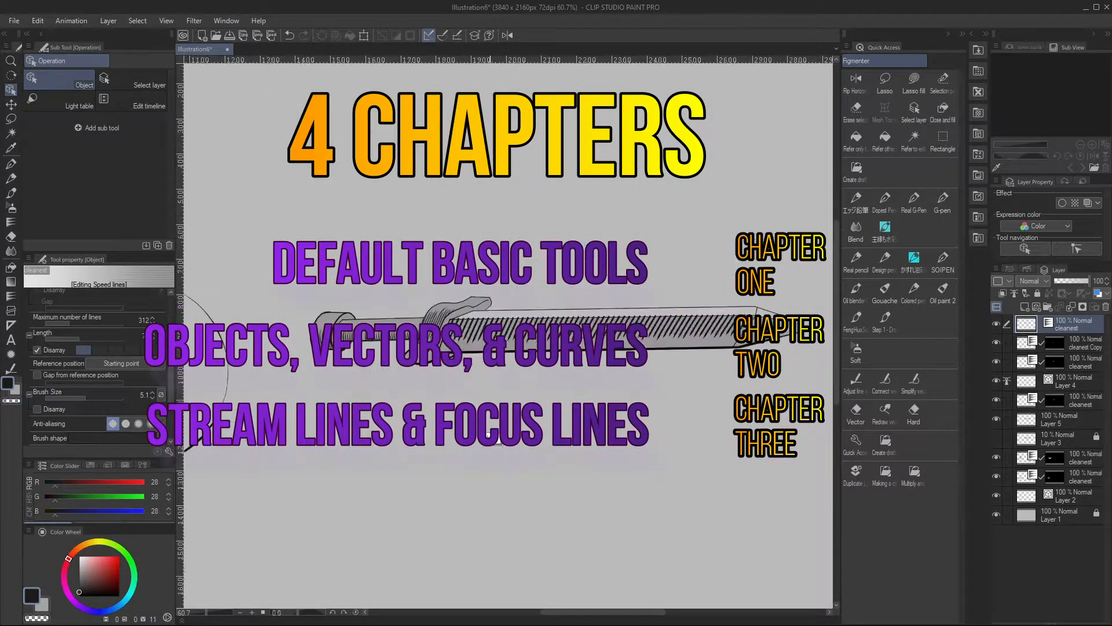
scroll(172, 369, up, 3)
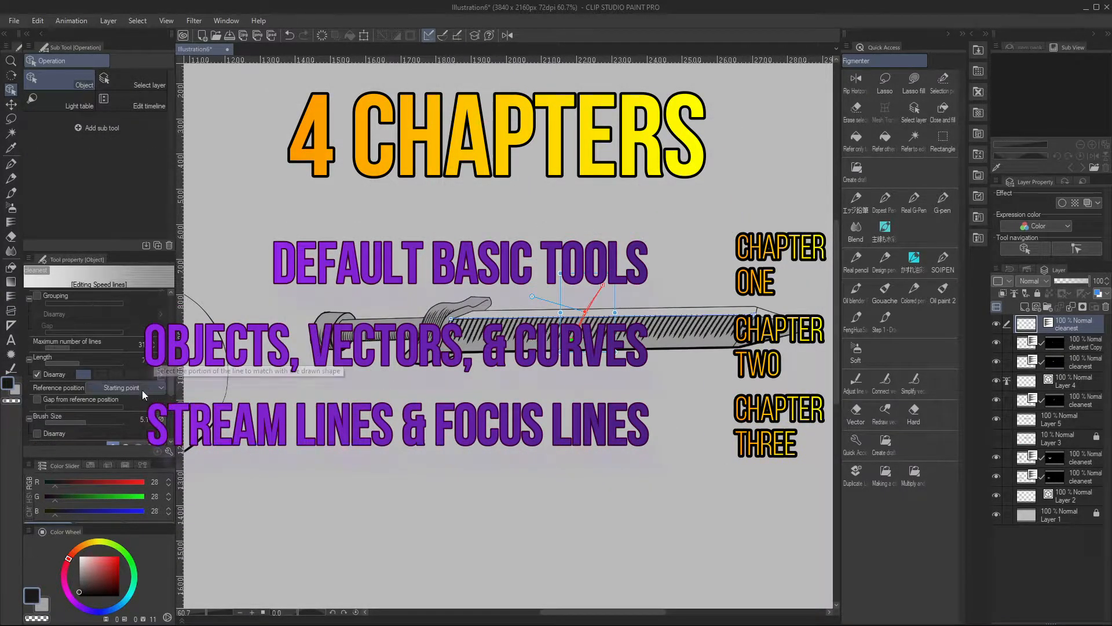
scroll(172, 377, up, 2)
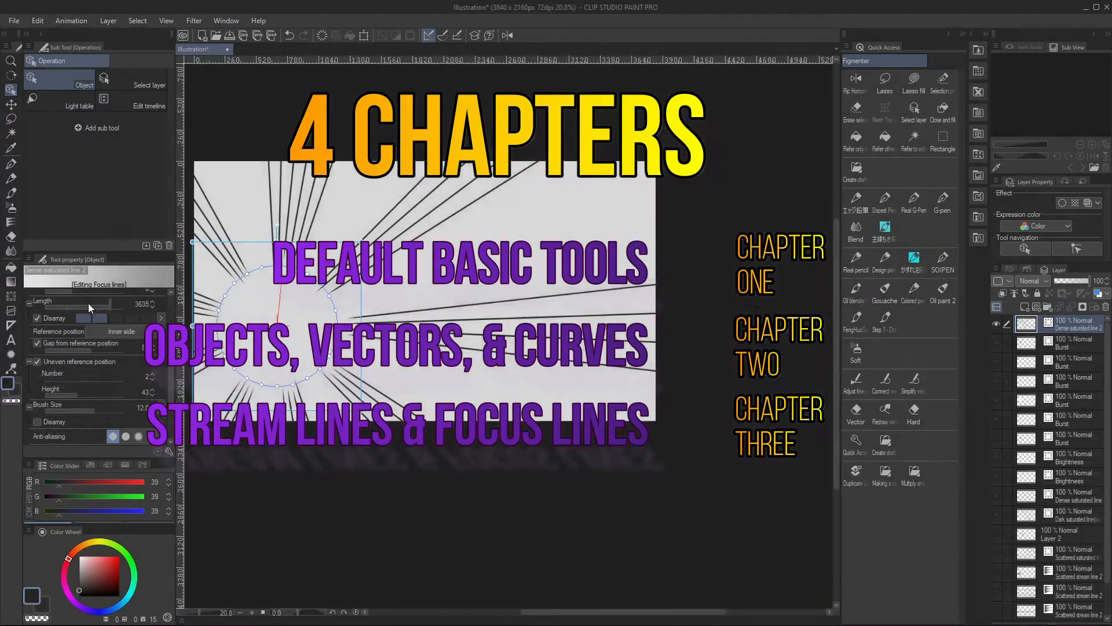
Set the focus lines' length to 549 and bend them by moving guide points and applying Switch corner
drag(88, 303, 94, 305)
drag(289, 213, 295, 213)
drag(283, 264, 258, 262)
right_click(259, 264)
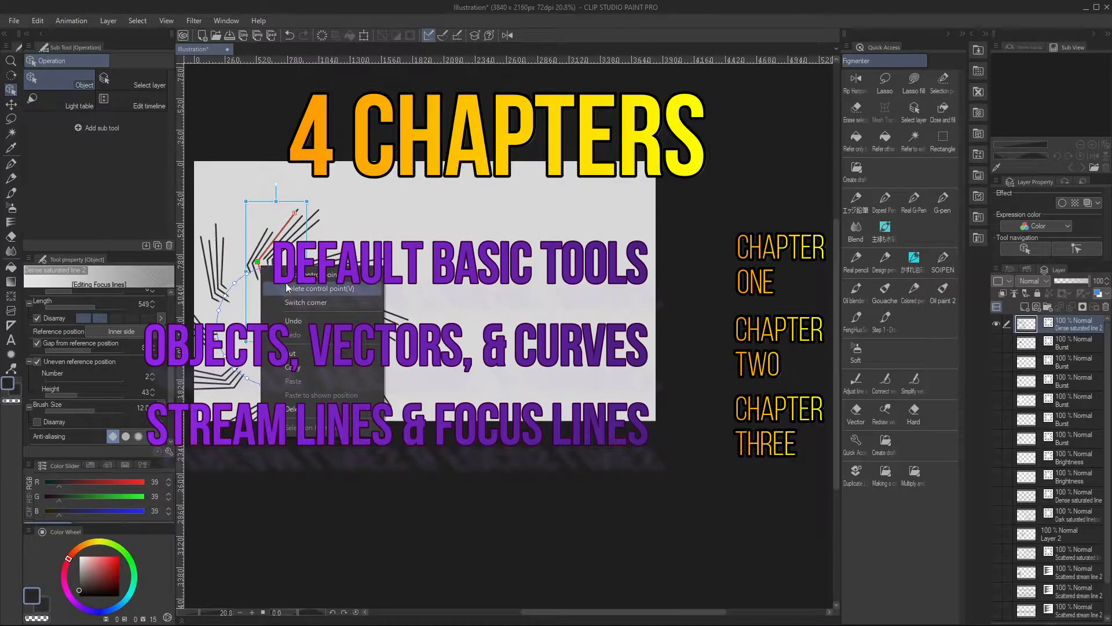
click(288, 302)
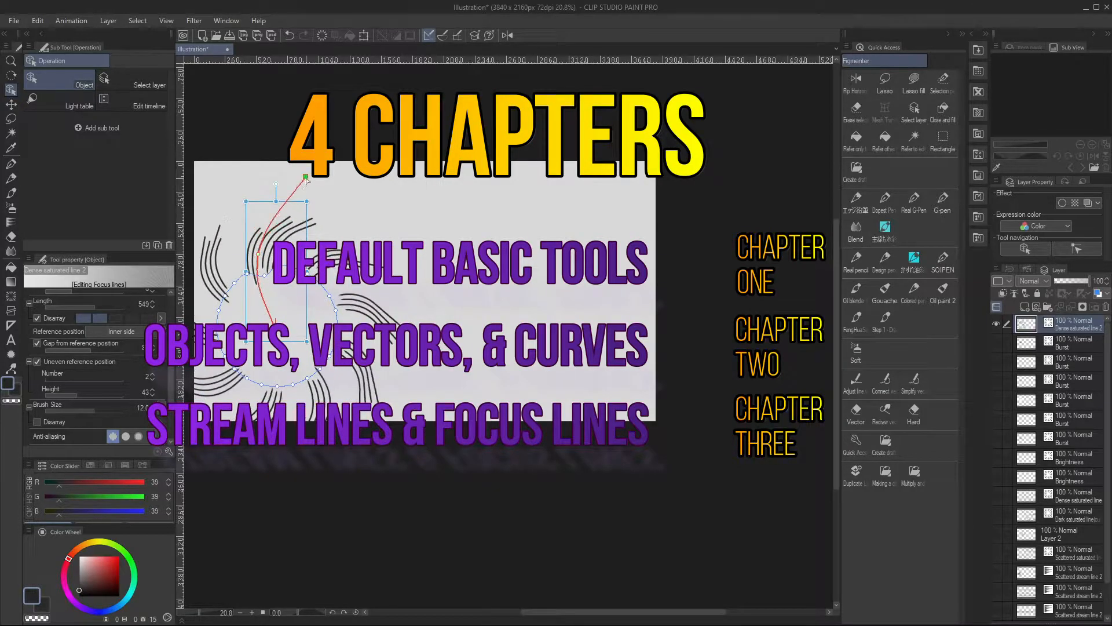
scroll(397, 299, down, 1)
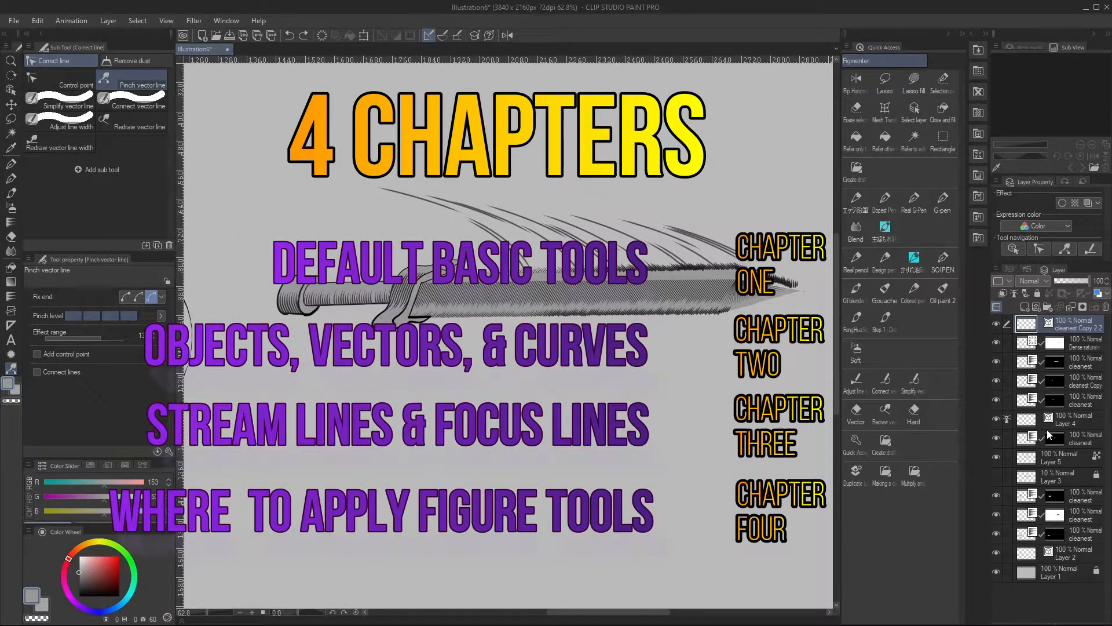
Reshape the curved lines above the sword blade by pulling them with the Pinch vector line tool
ctrl+click(681, 242)
drag(787, 239, 740, 208)
drag(457, 191, 402, 245)
drag(741, 208, 744, 163)
drag(403, 246, 410, 213)
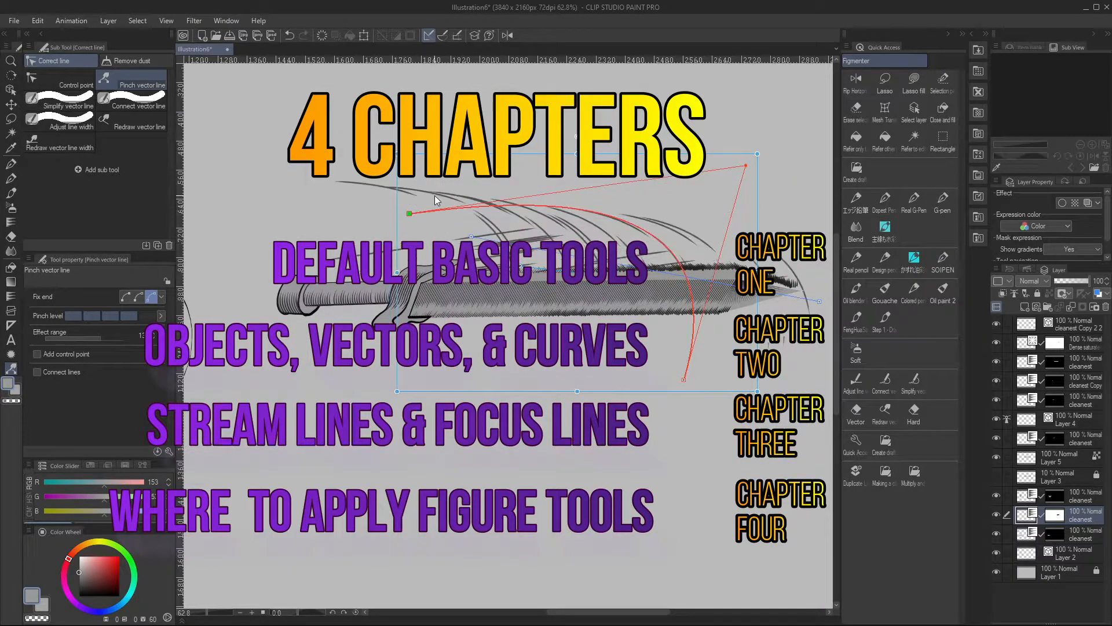
drag(685, 380, 750, 365)
ctrl+click(782, 371)
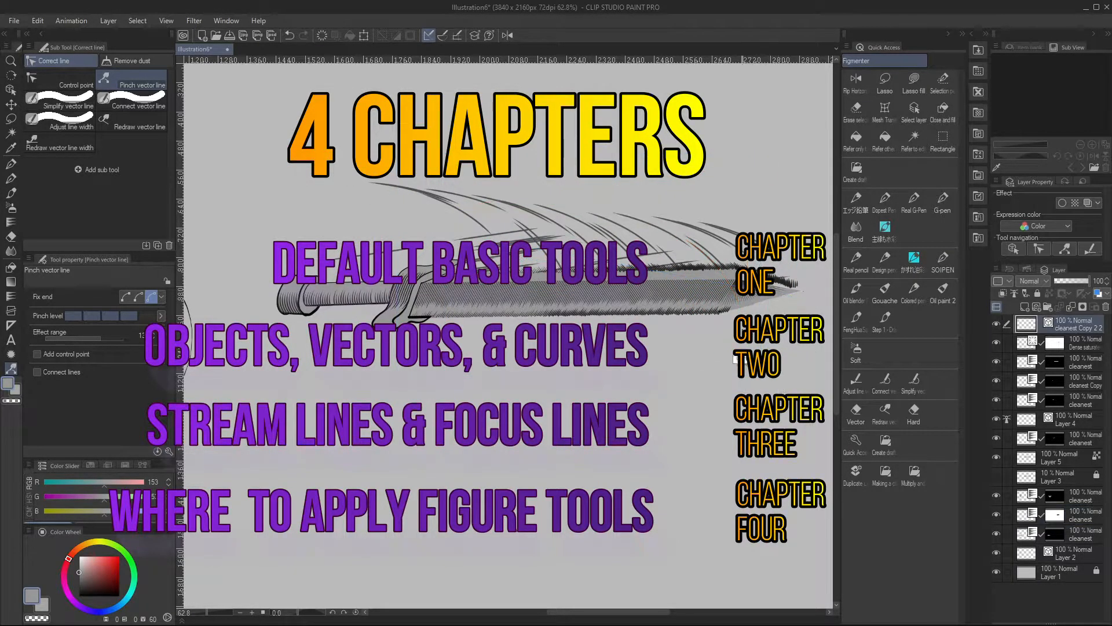
ctrl+click(718, 268)
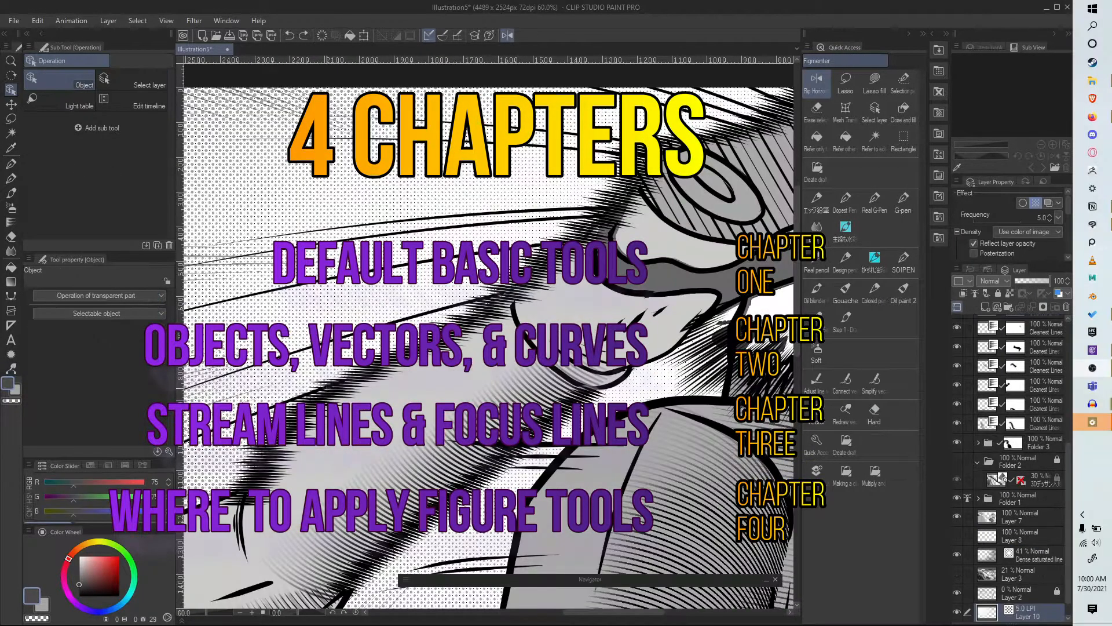
click(328, 393)
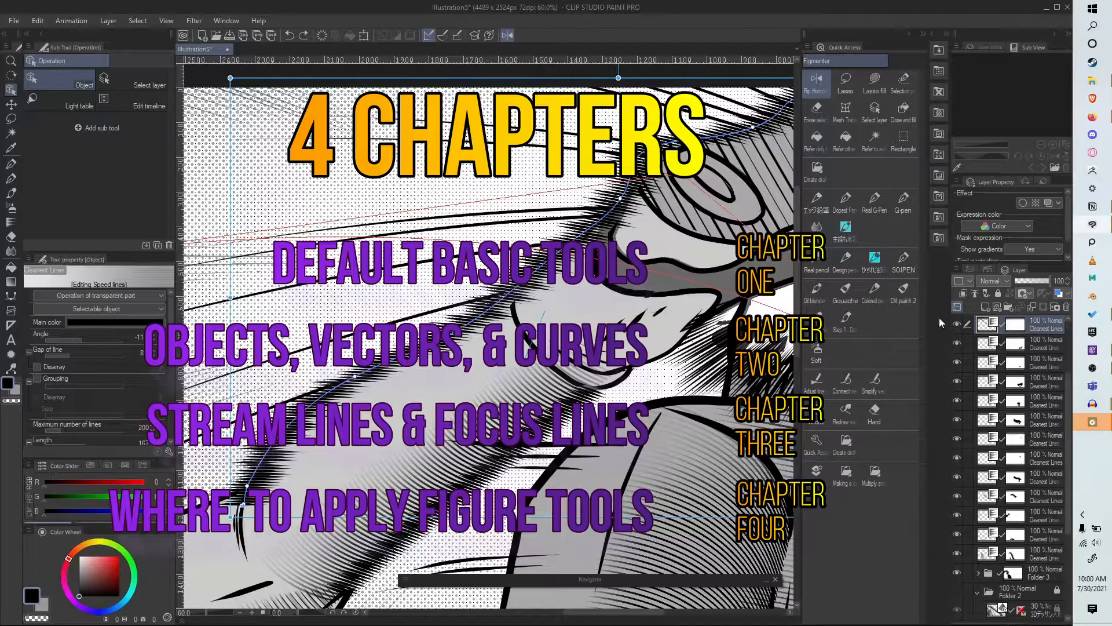
Adjust the angle of the top Cleanest Lines speed lines in the kick panel and move their guide control points
drag(84, 337, 77, 340)
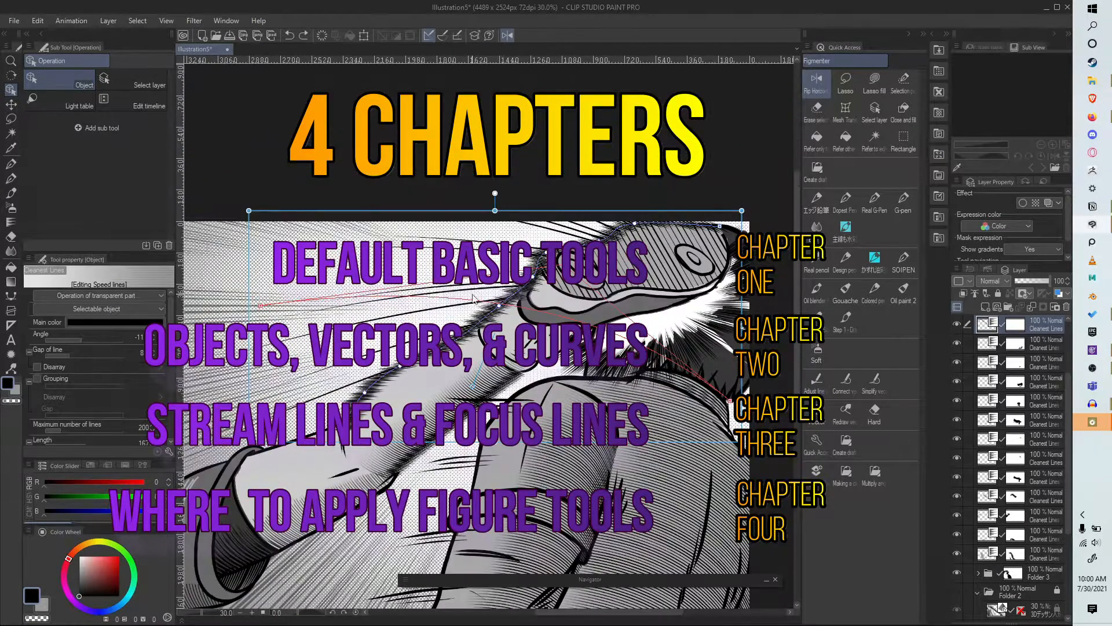
drag(728, 400, 617, 463)
drag(260, 306, 268, 283)
scroll(387, 195, down, 3)
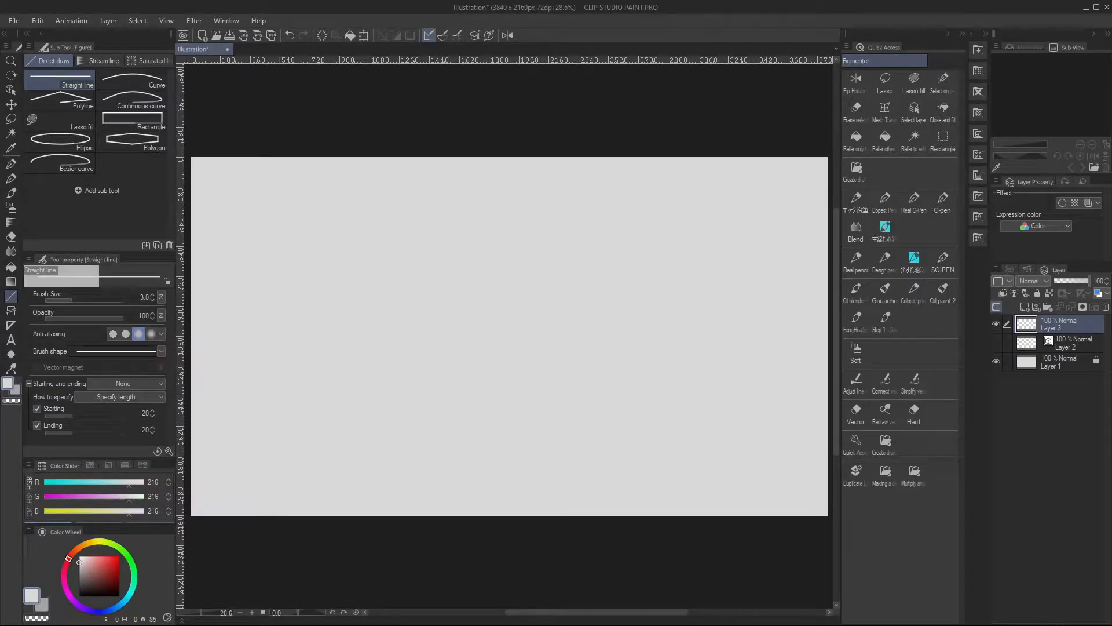
Examine the Sub Tool Detail settings of Curve, Polyline, Continuous curve, Lasso fill, Rectangle, Ellipse and Bezier curve
drag(388, 0, 431, 88)
click(379, 160)
click(133, 81)
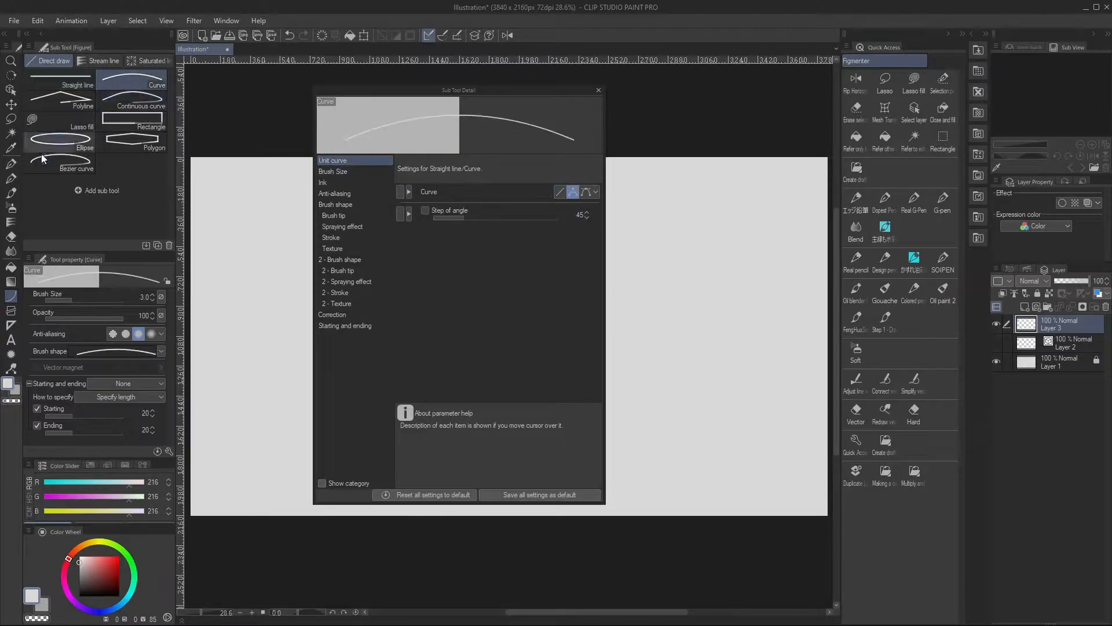
click(64, 102)
click(126, 101)
click(78, 125)
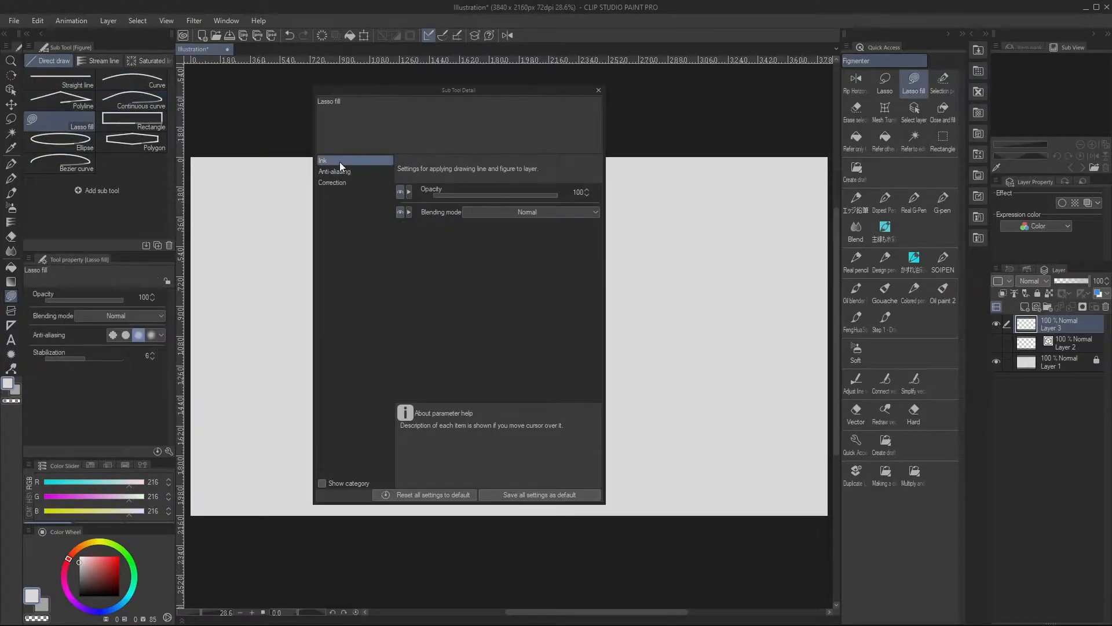
click(128, 124)
click(64, 141)
click(72, 166)
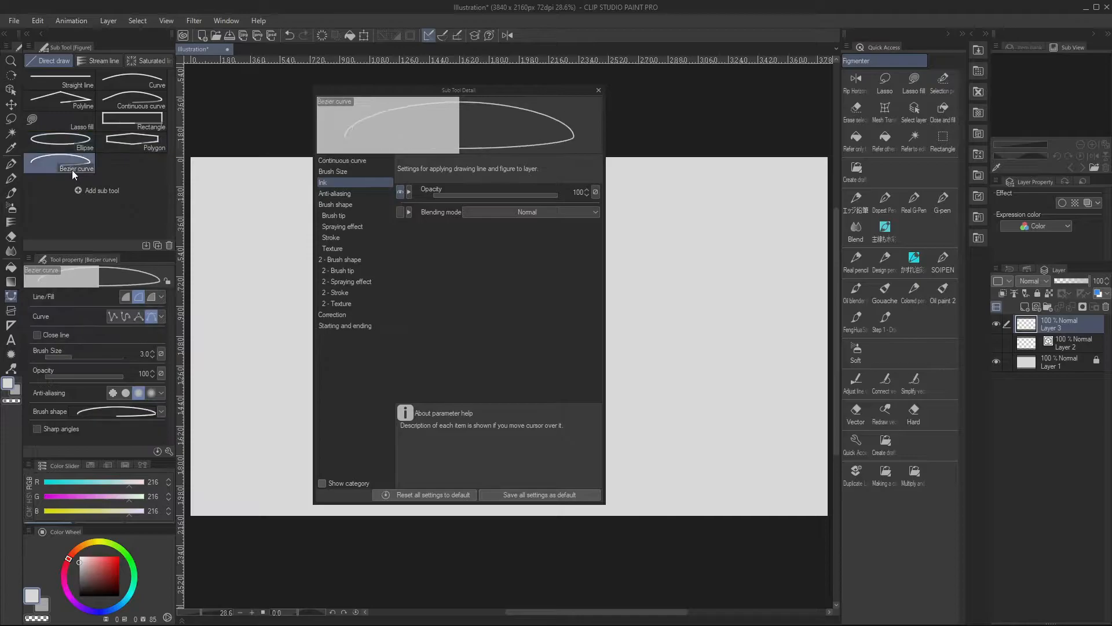
Compare the Ink detail settings of Polygon, Ellipse, Rectangle, Lasso fill, Continuous curve and Straight line, and close the details
click(131, 142)
click(76, 142)
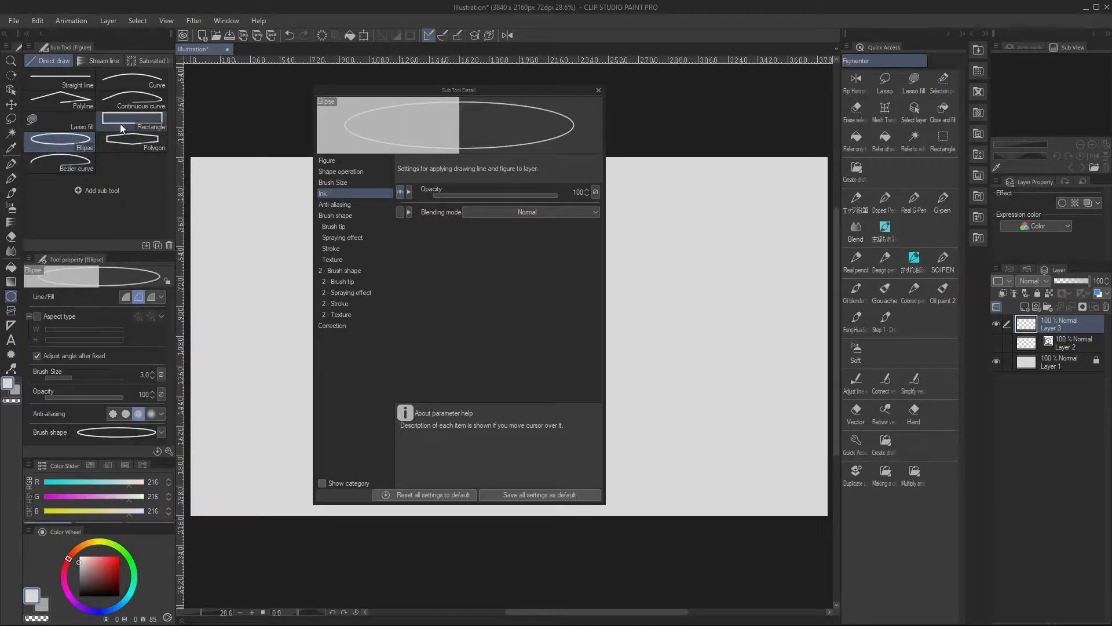
click(113, 124)
click(72, 124)
click(132, 101)
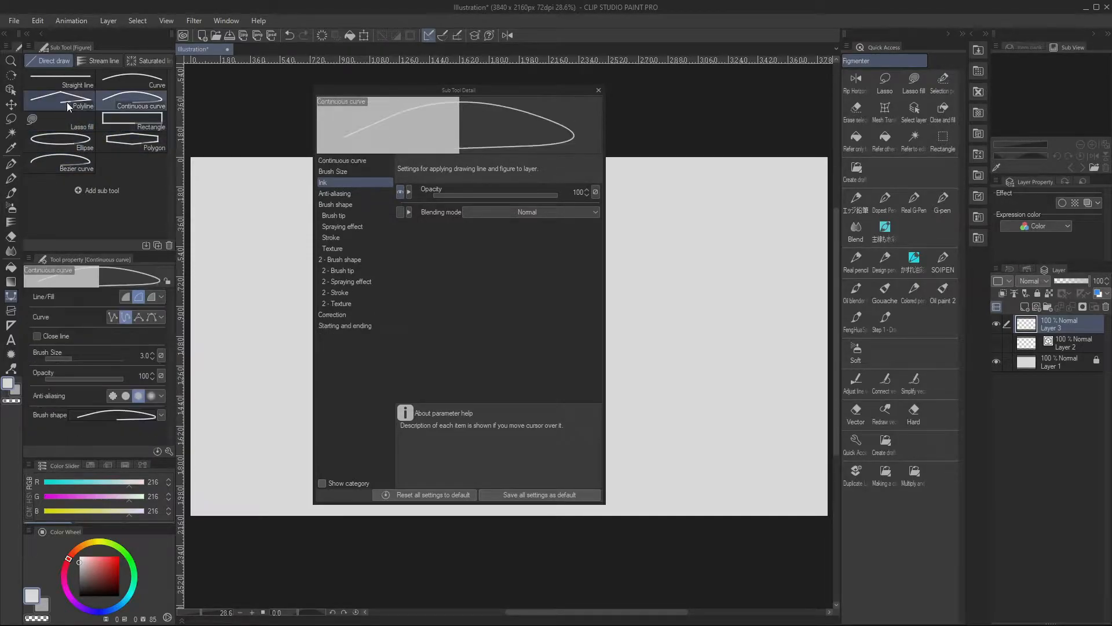
click(69, 122)
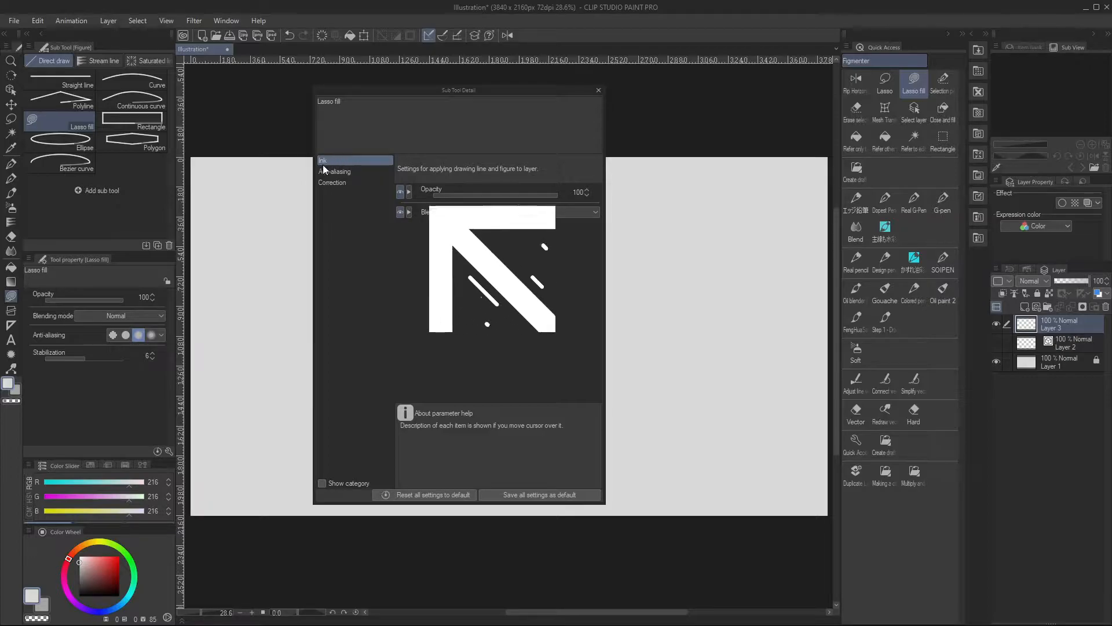
click(131, 120)
click(60, 81)
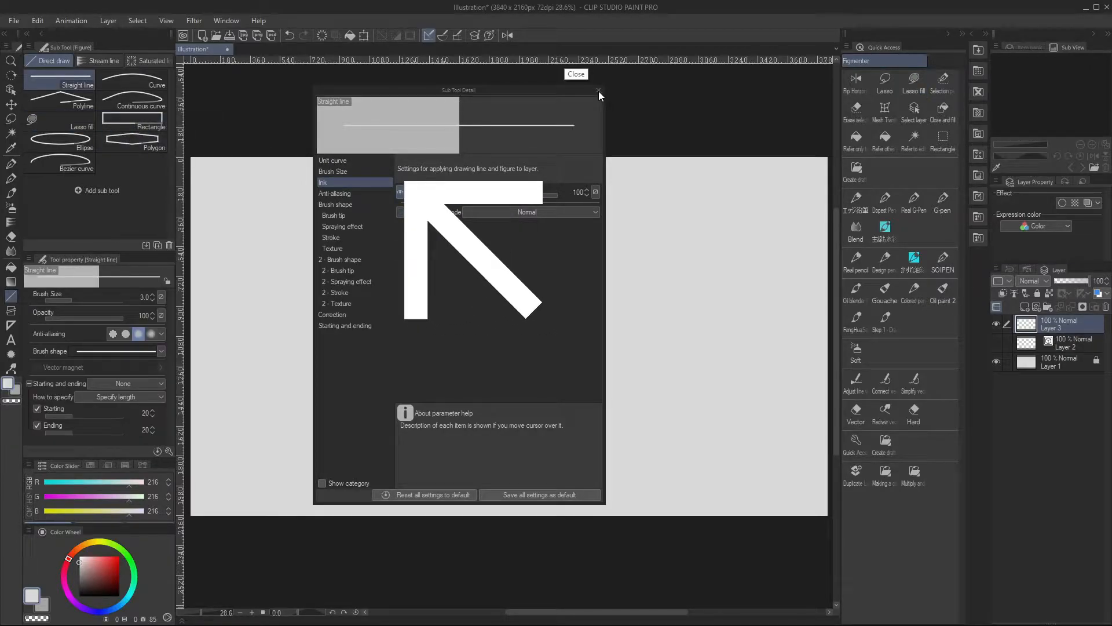
click(599, 92)
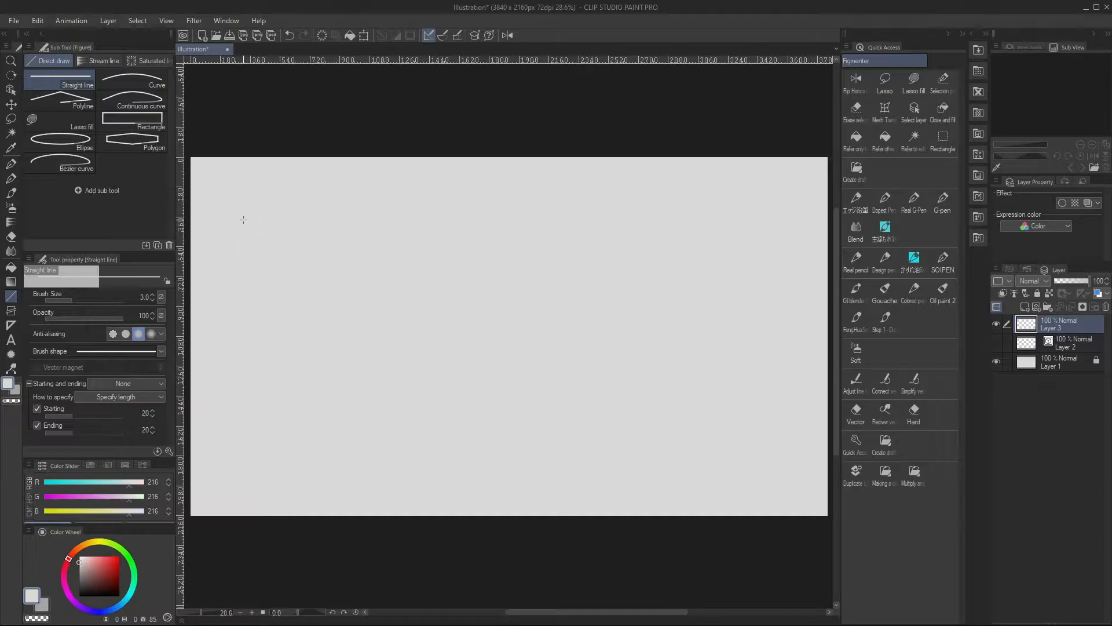
Draw thin black straight lines near the canvas's upper-left corner, and a thicker one below at brush size 14.7
drag(232, 199, 333, 196)
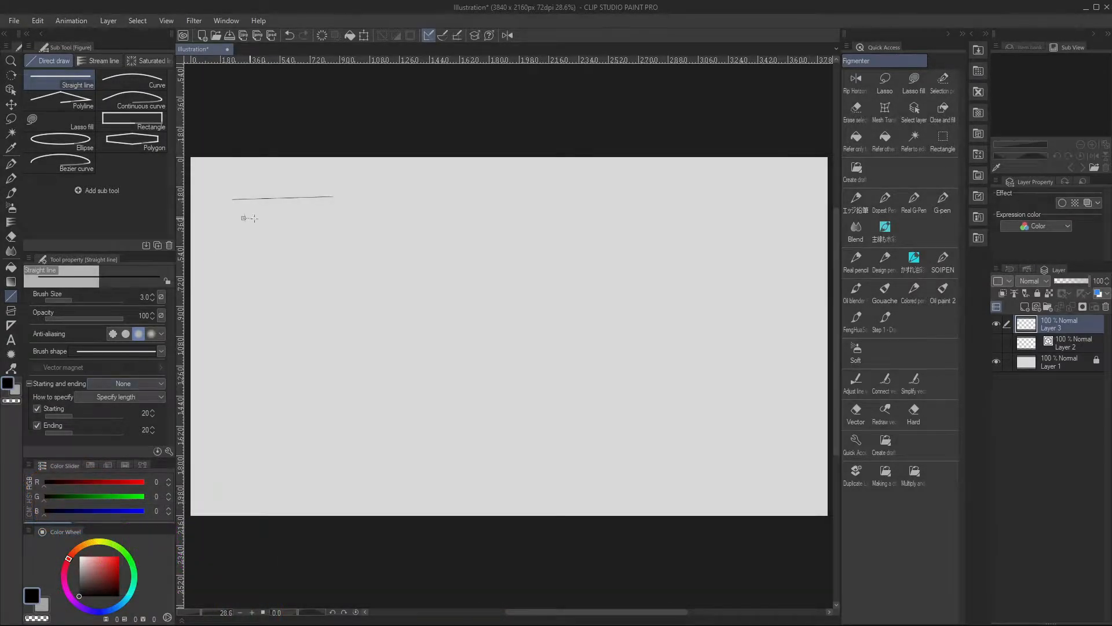
drag(78, 299, 85, 300)
drag(246, 240, 307, 236)
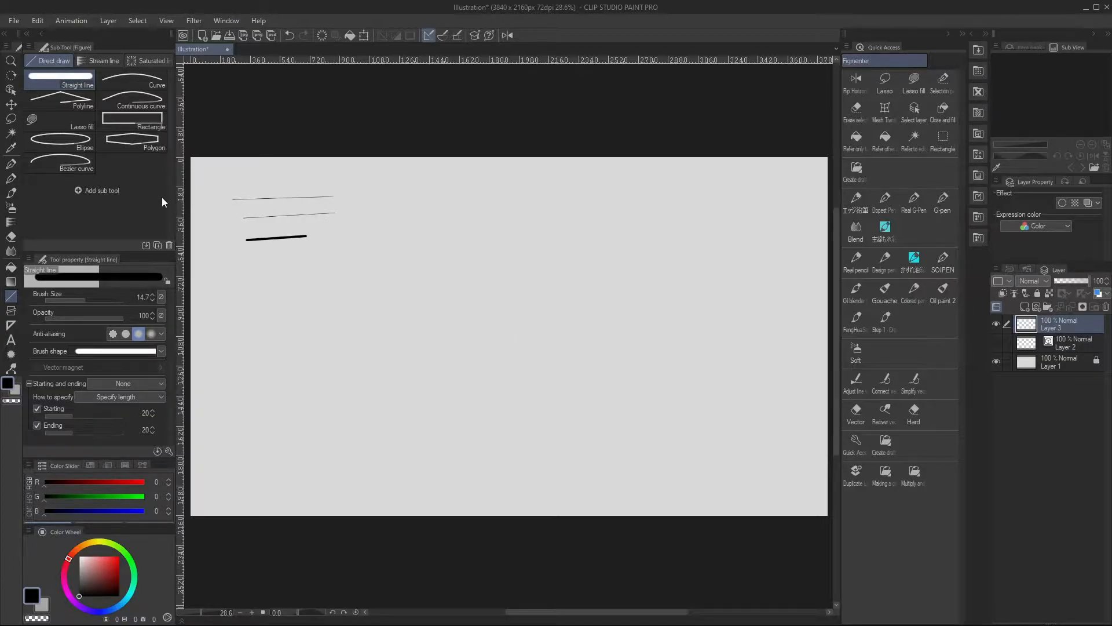
Draw four more thick black straight lines below the existing ones, two slanted and two nearly horizontal
click(168, 452)
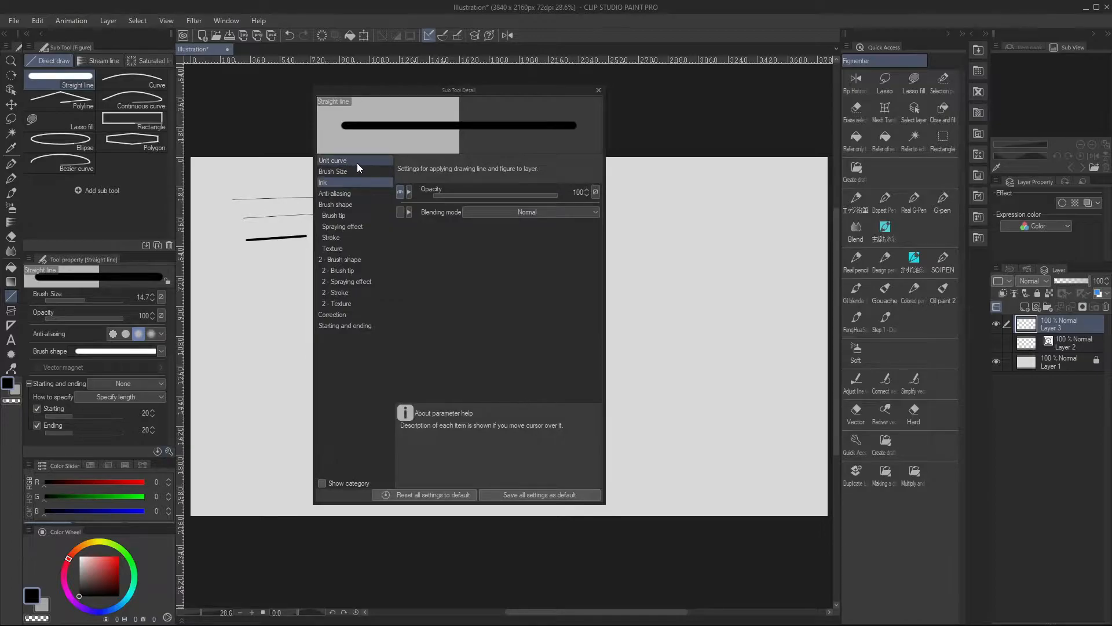
click(599, 90)
drag(238, 265, 319, 242)
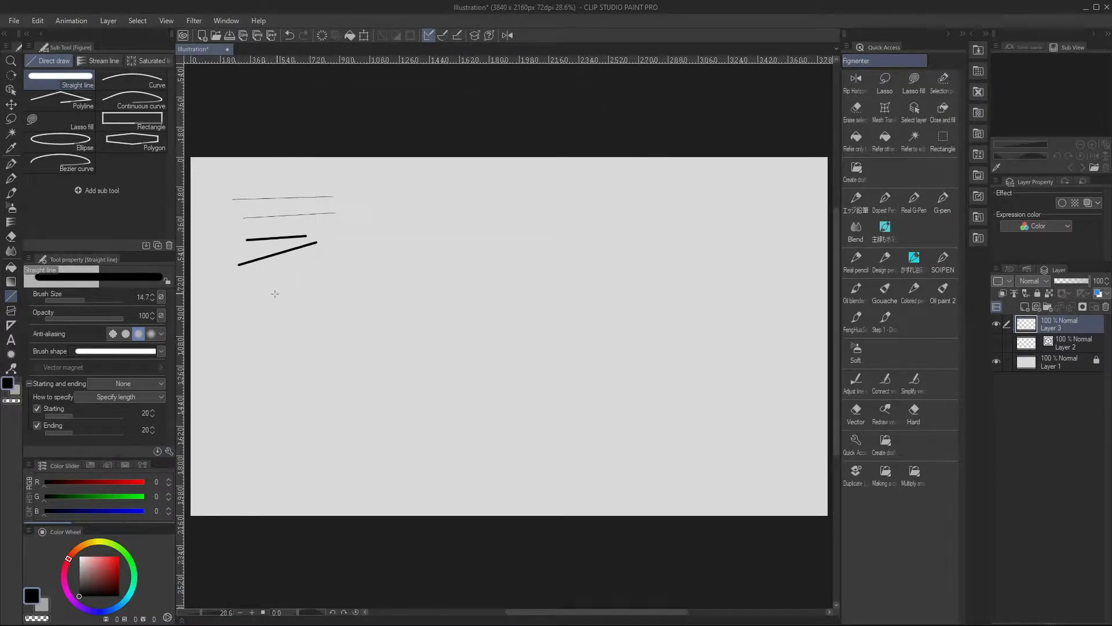
drag(304, 284, 365, 264)
drag(269, 327, 286, 325)
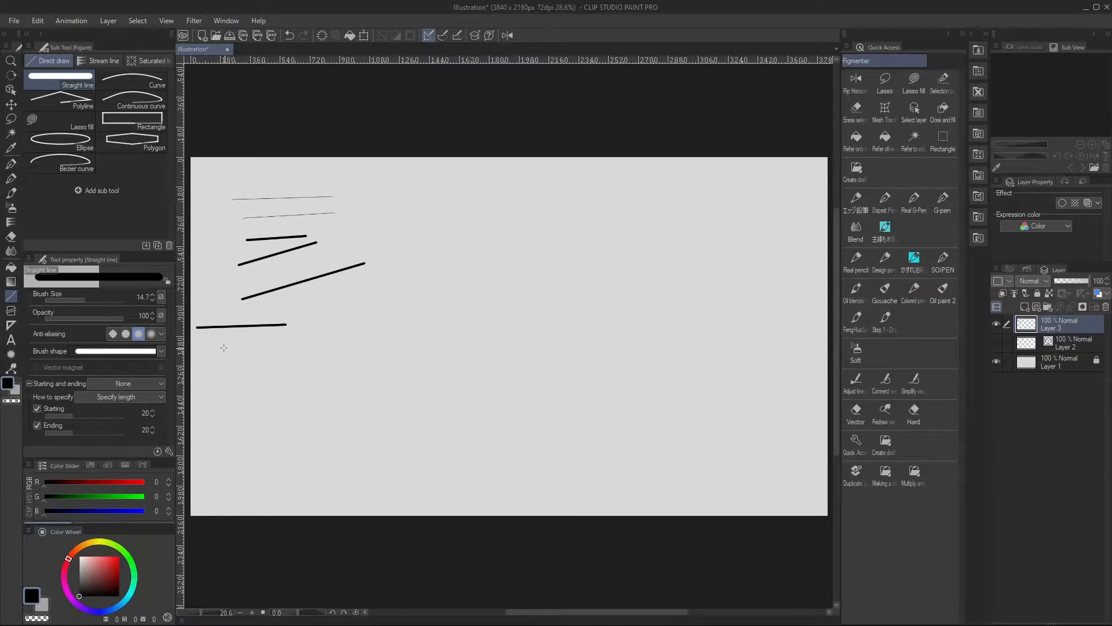
drag(221, 340, 281, 335)
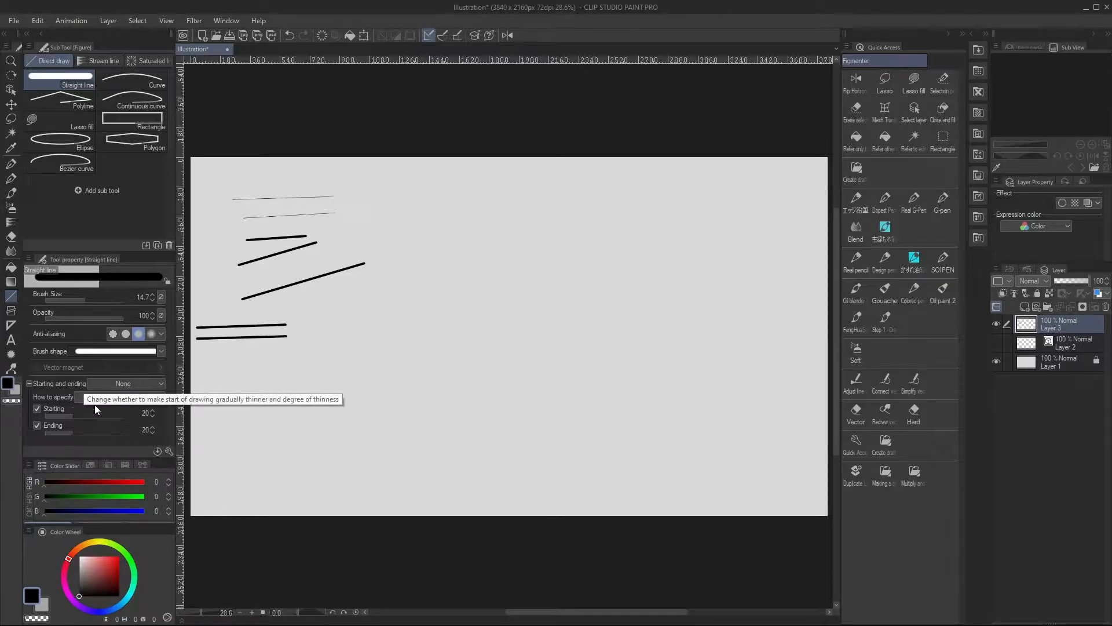
Set the Straight line tool's starting and ending effect to Brush Size, specified by percentage
click(124, 385)
click(130, 412)
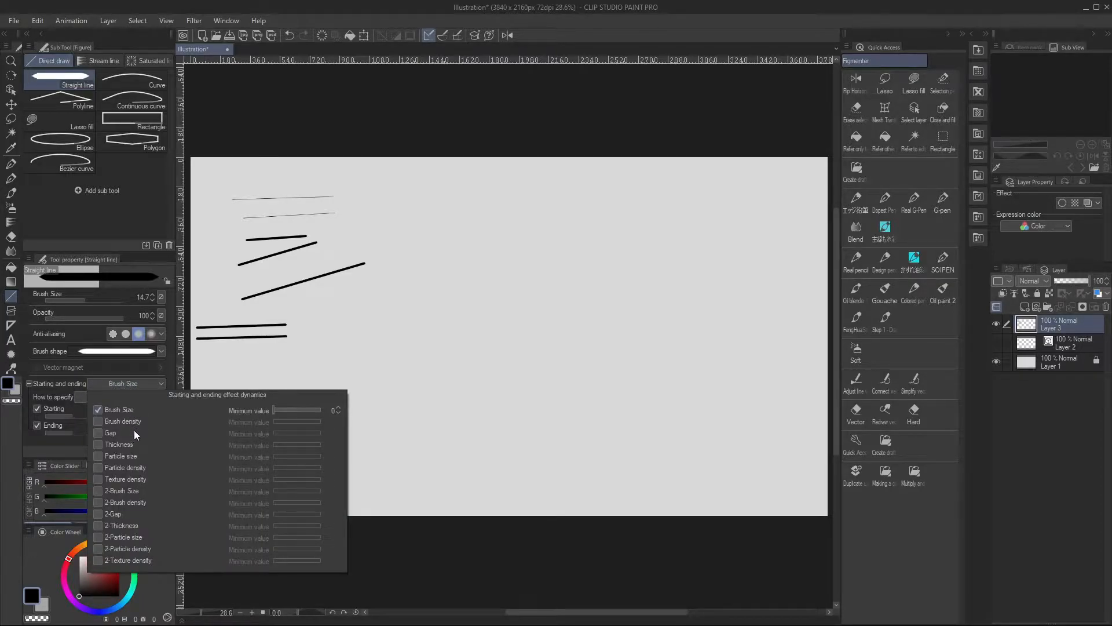
click(69, 413)
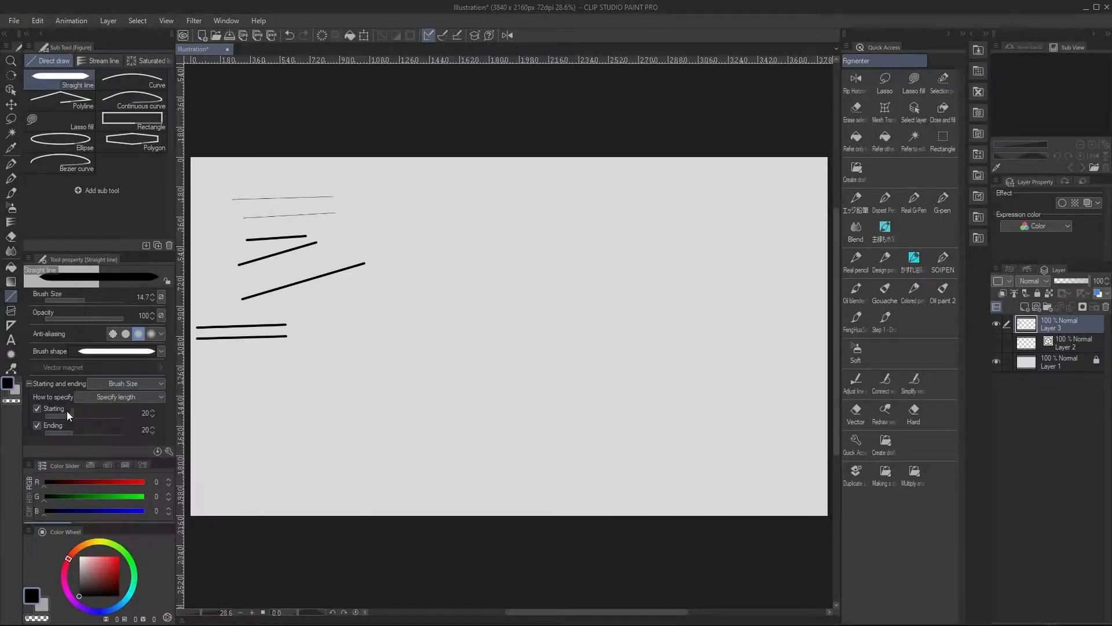
click(117, 398)
click(124, 421)
Set Starting to 48.8 and Ending to 37.8, and draw two slanted tapered lines below the horizontal pair
drag(85, 412, 79, 432)
click(104, 431)
click(105, 412)
click(115, 415)
click(113, 432)
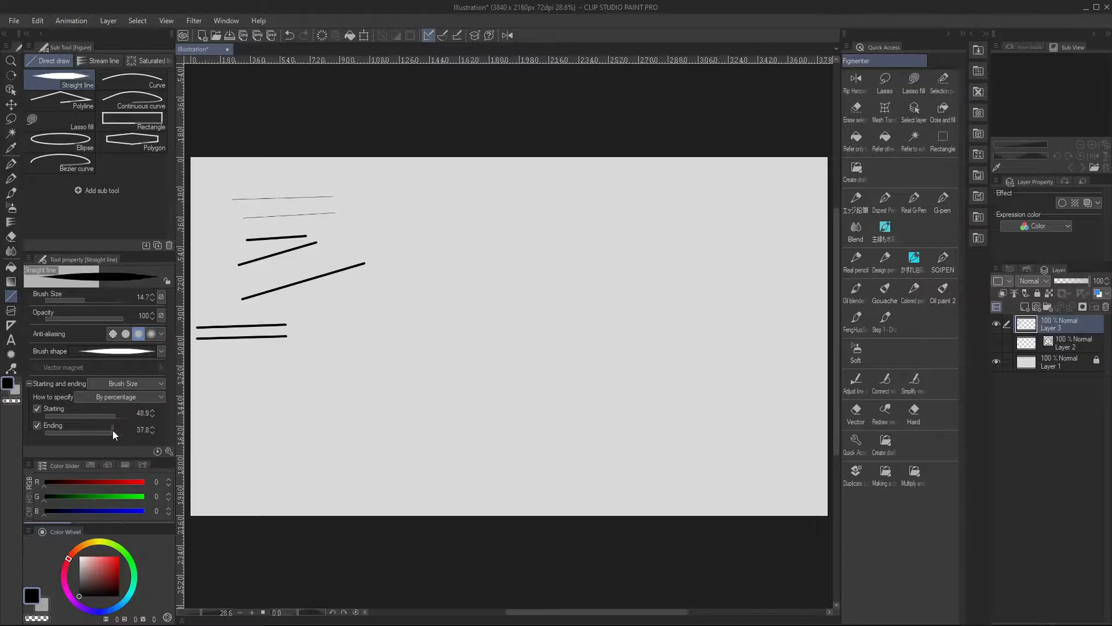
drag(212, 384, 330, 339)
drag(216, 413, 331, 353)
Draw a thin upward-bulging arc in the canvas's upper middle with the Curve tool at brush size 3.0
click(133, 81)
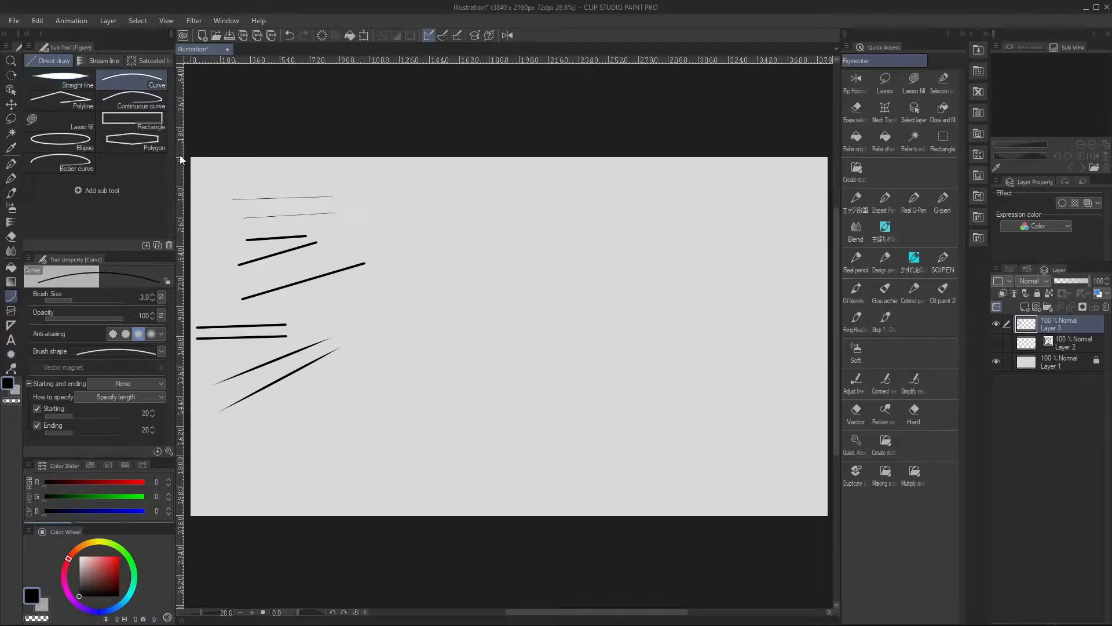
drag(410, 235, 533, 248)
click(494, 194)
Draw a tapered arc below the thin one at brush size 8.8, with the Brush Size effect at Starting 60 and Ending 47
drag(79, 301, 81, 300)
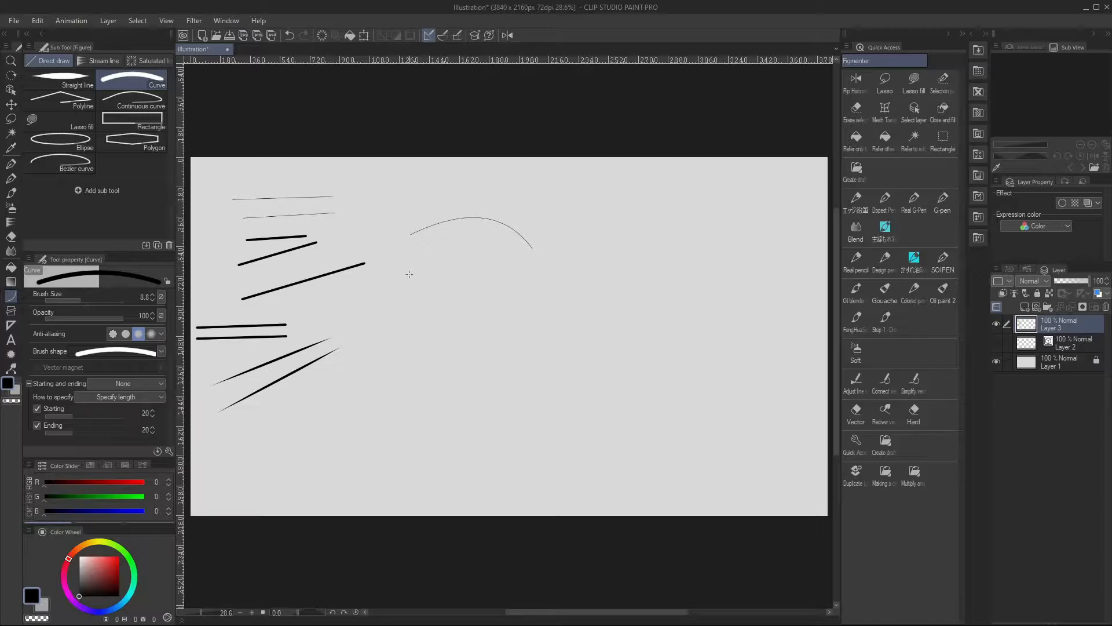
click(123, 385)
click(133, 410)
drag(81, 428, 101, 428)
drag(393, 311, 551, 283)
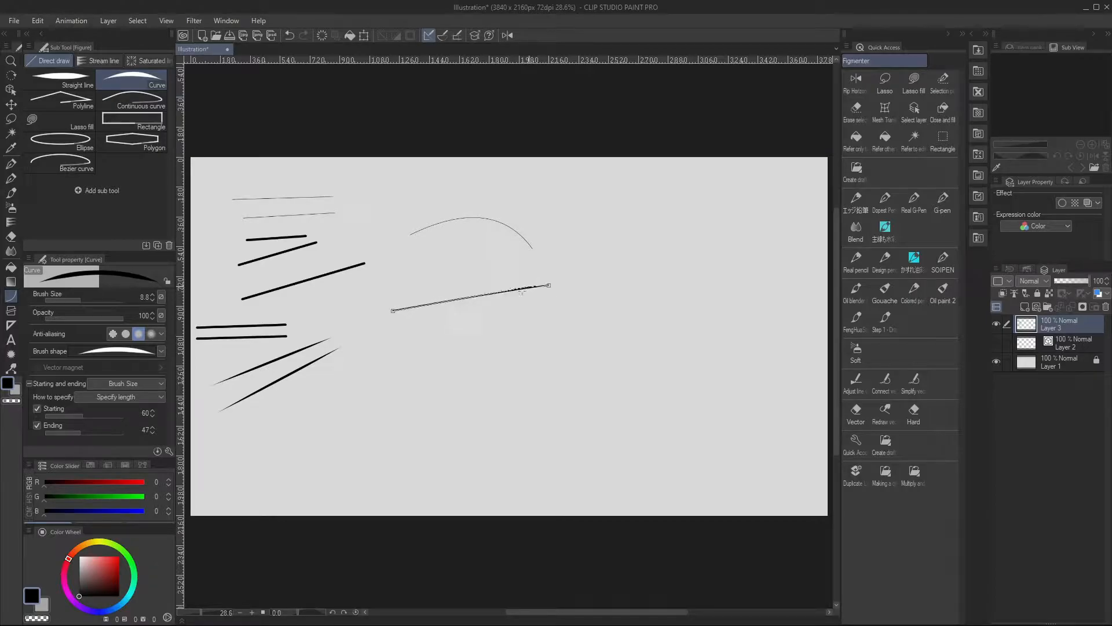
click(470, 256)
Switch the curve's taper to percentage with Starting and Ending at 30.0, and draw another arc below
click(102, 412)
click(94, 427)
click(123, 397)
click(144, 409)
drag(394, 354, 542, 319)
click(488, 294)
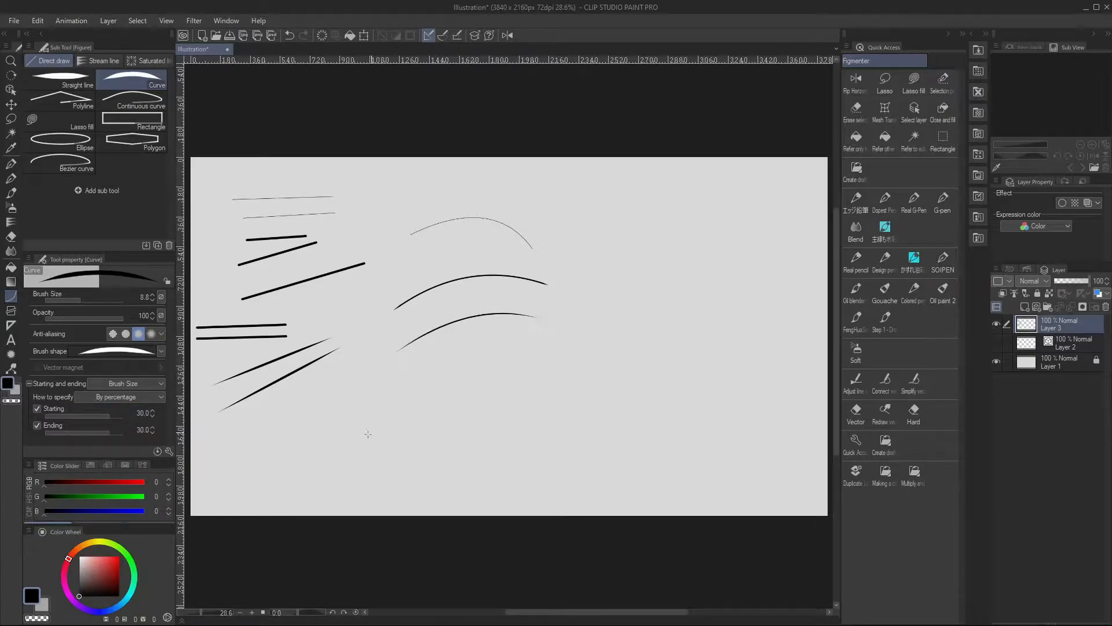
Draw a thin closed triangle and a thin open bent line below it with the Polyline tool
click(60, 100)
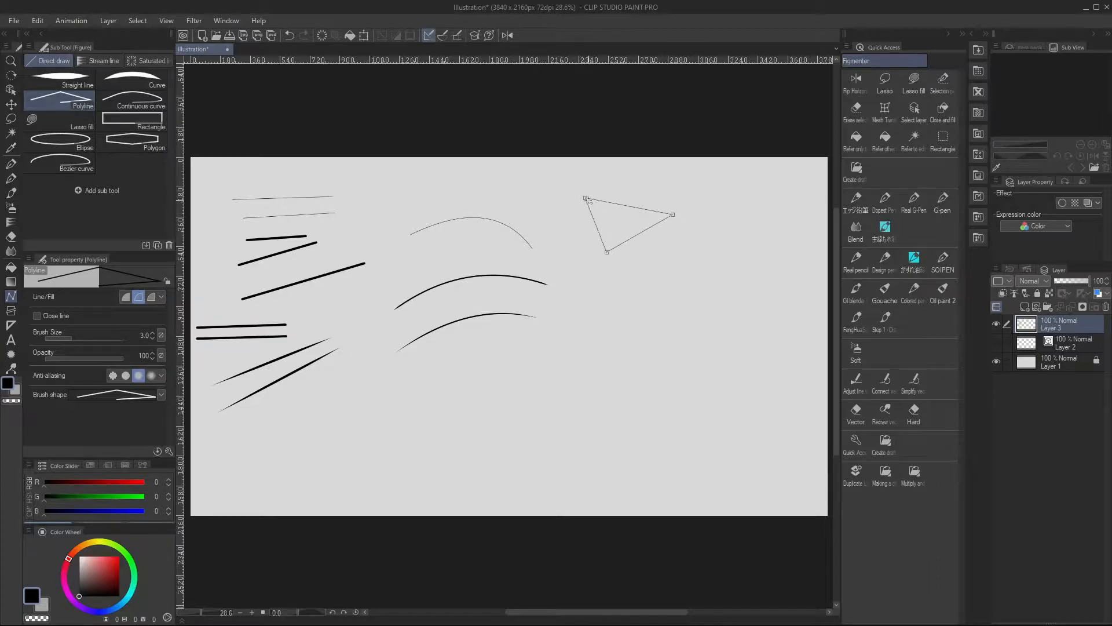
click(586, 198)
click(625, 263)
click(697, 271)
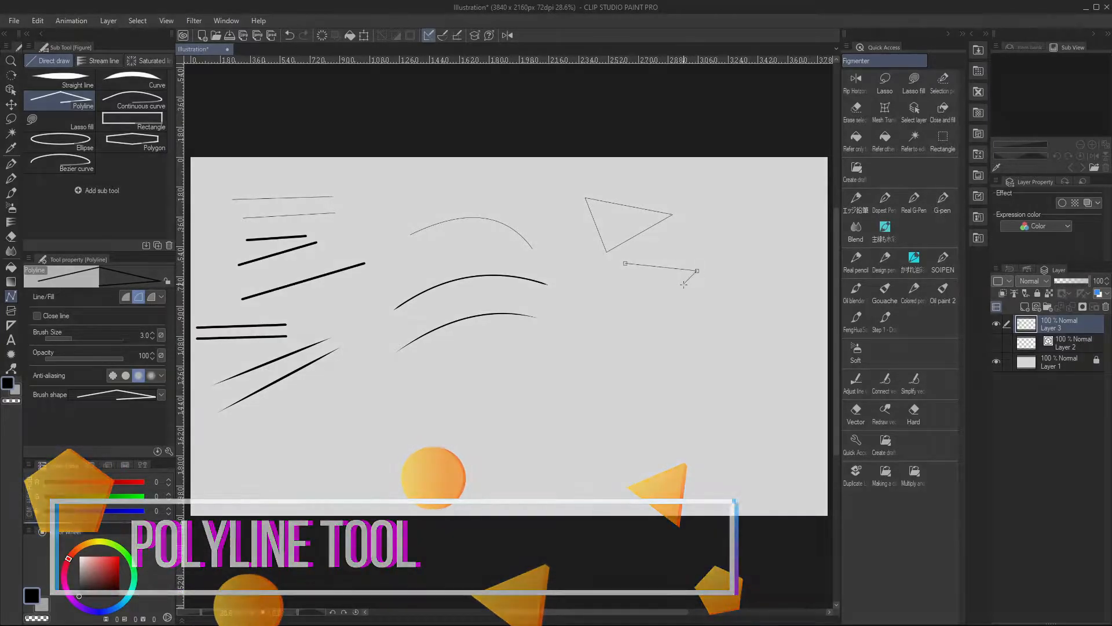
click(681, 303)
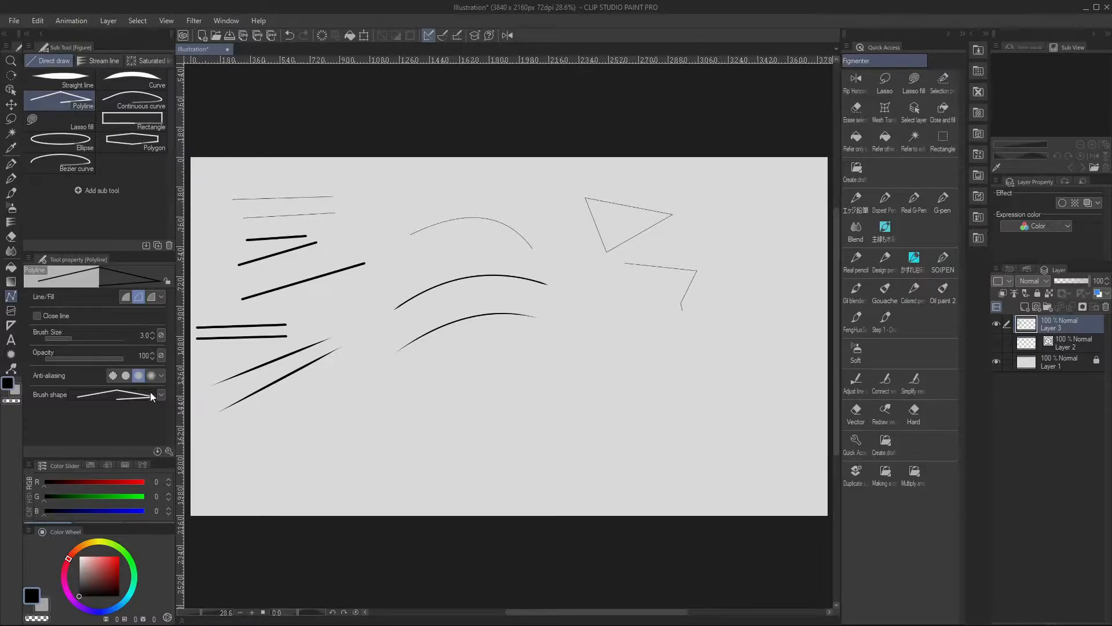
Draw an outlined polyline triangle at brush size 5.7 and a solid black fill-only triangle below it
click(77, 338)
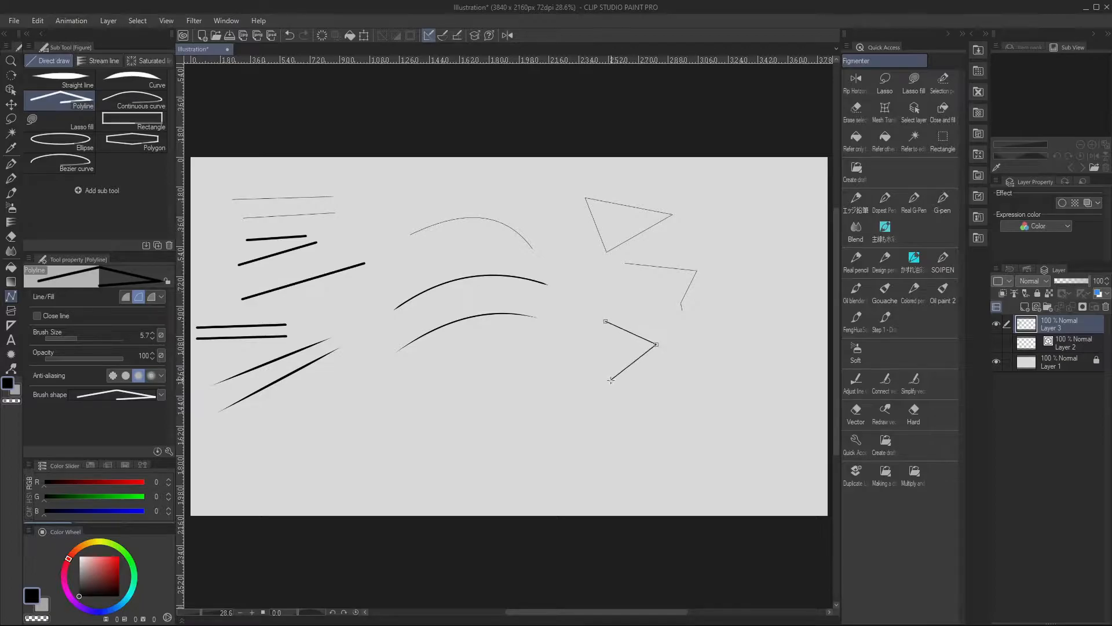
click(125, 297)
click(559, 397)
click(626, 419)
double_click(570, 455)
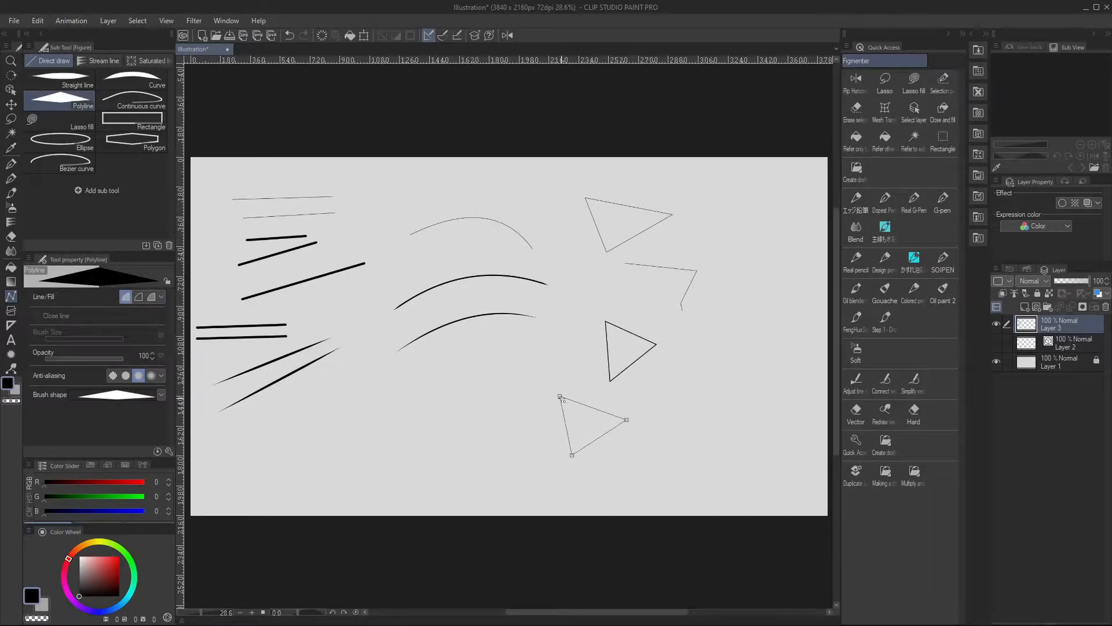
Set the polyline to create both line and fill, choose a grey color, and draw a triangle beside the black one
click(152, 299)
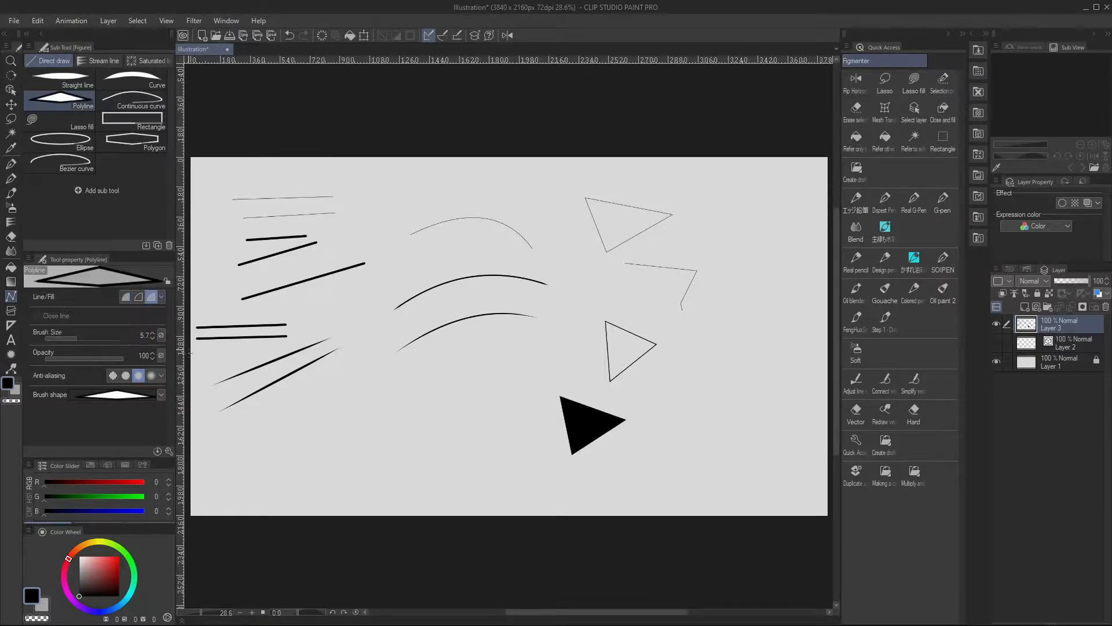
click(80, 570)
click(687, 394)
click(754, 404)
double_click(677, 468)
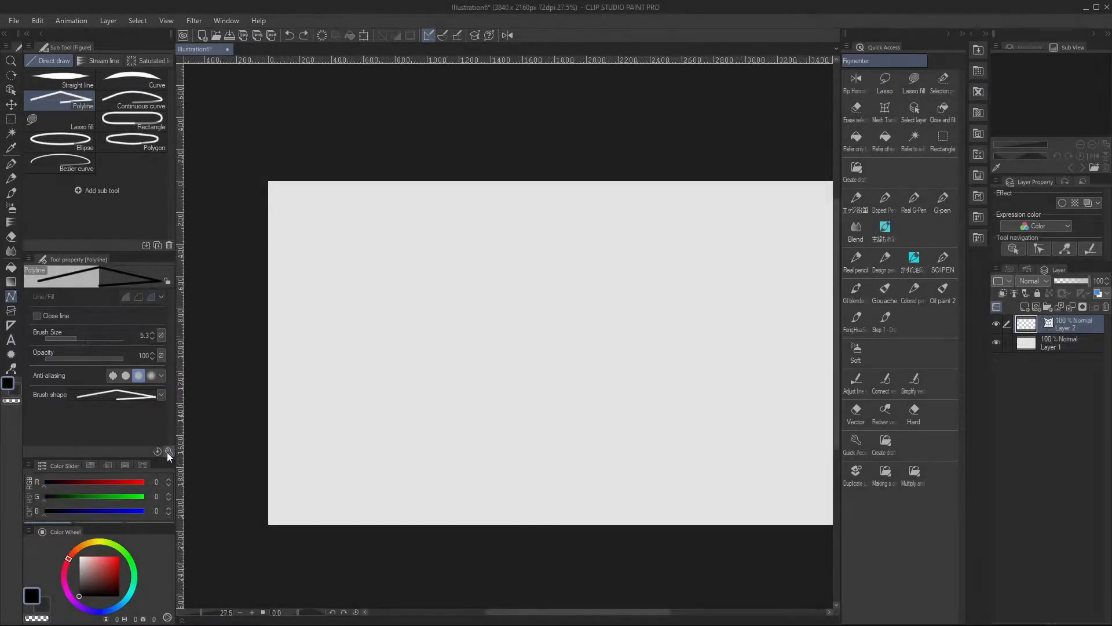
Show all the Polyline tool's starting and ending settings in its tool properties
click(169, 451)
click(399, 190)
click(399, 205)
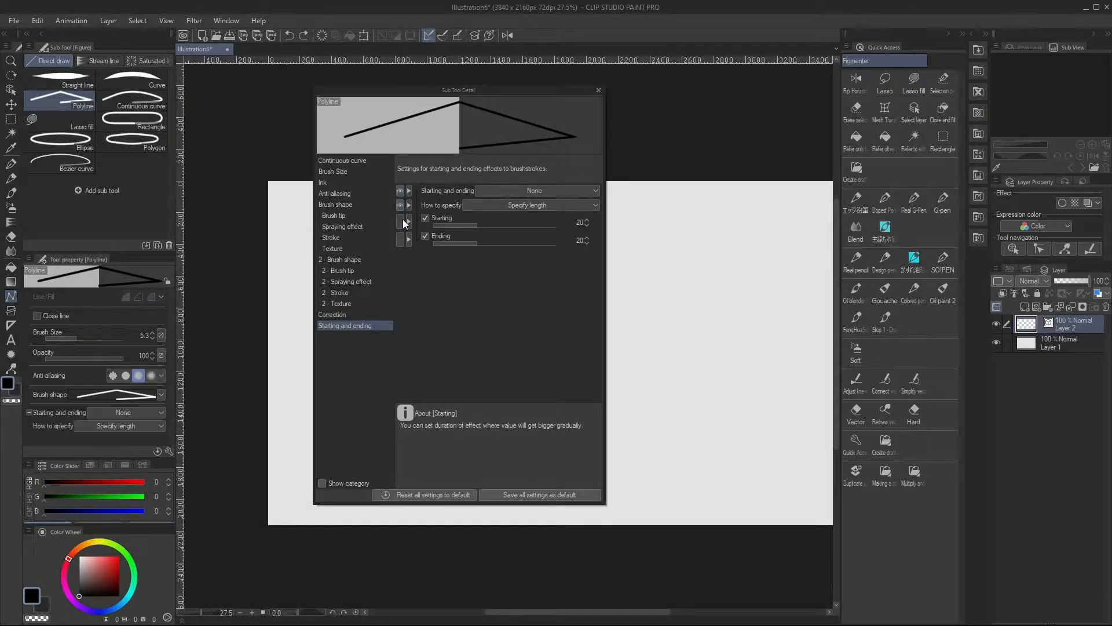
click(400, 221)
click(399, 239)
click(599, 91)
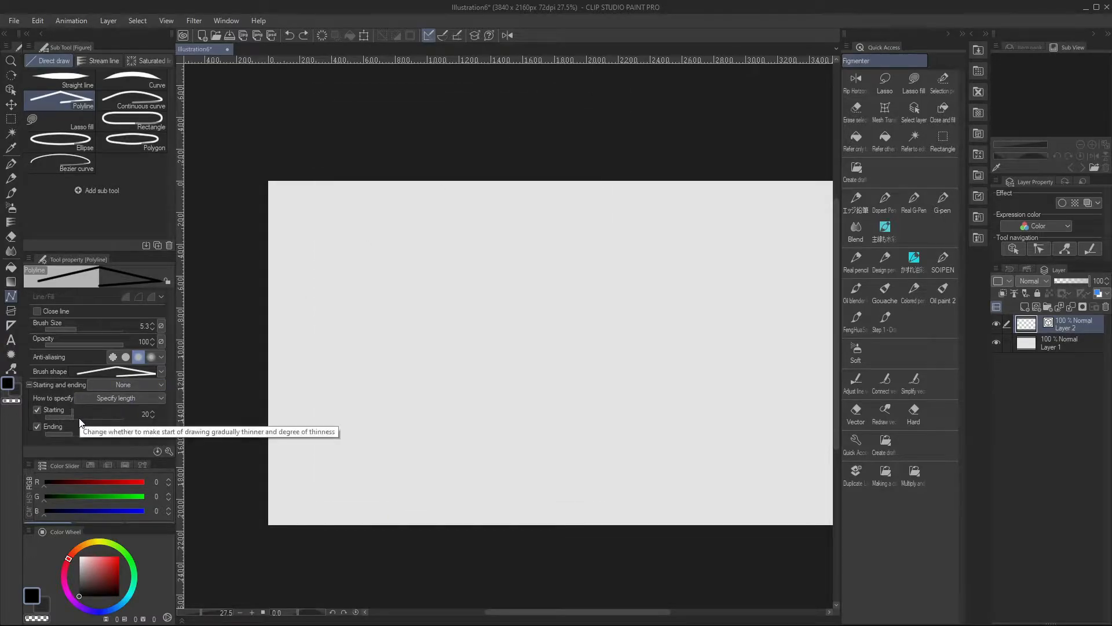
Set the polyline's starting and ending effect to Brush Size and draw a thin tapered zigzag on the blank canvas
click(110, 387)
click(97, 410)
click(386, 283)
click(319, 350)
click(378, 373)
double_click(316, 445)
Raise the polyline brush size to 63.6 and draw a thick tapered lightning-shaped zigzag beside the thin one
drag(82, 328, 95, 328)
click(453, 284)
click(382, 350)
click(482, 363)
double_click(387, 462)
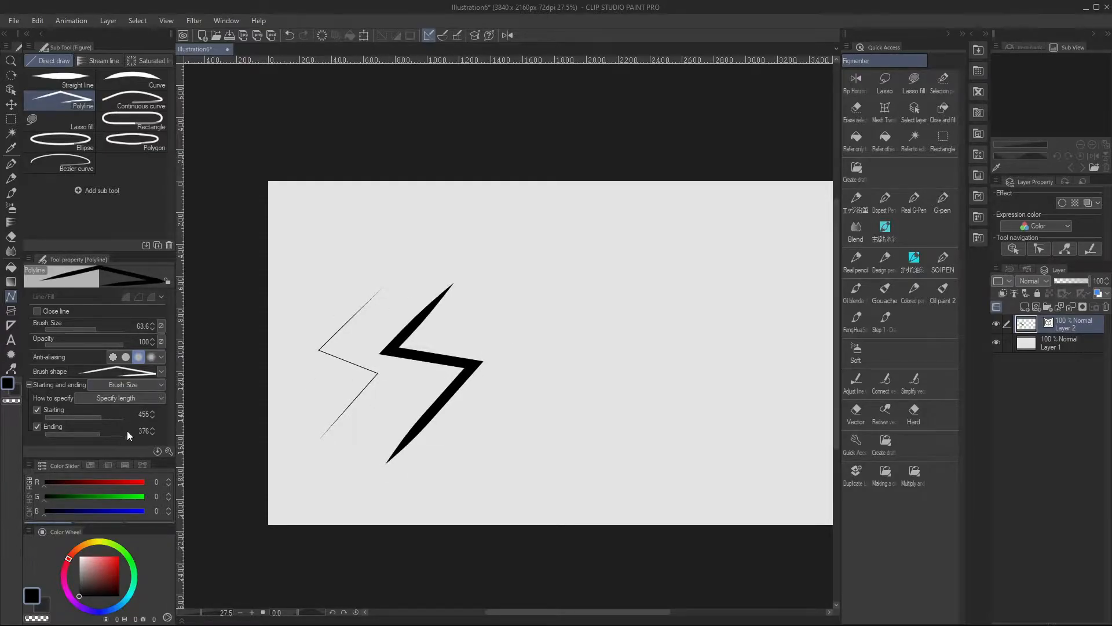
Draw another thick zigzag beside it with Starting 455 and Ending 376, and set Starting to 83
click(499, 293)
click(453, 336)
click(558, 354)
double_click(484, 448)
click(86, 416)
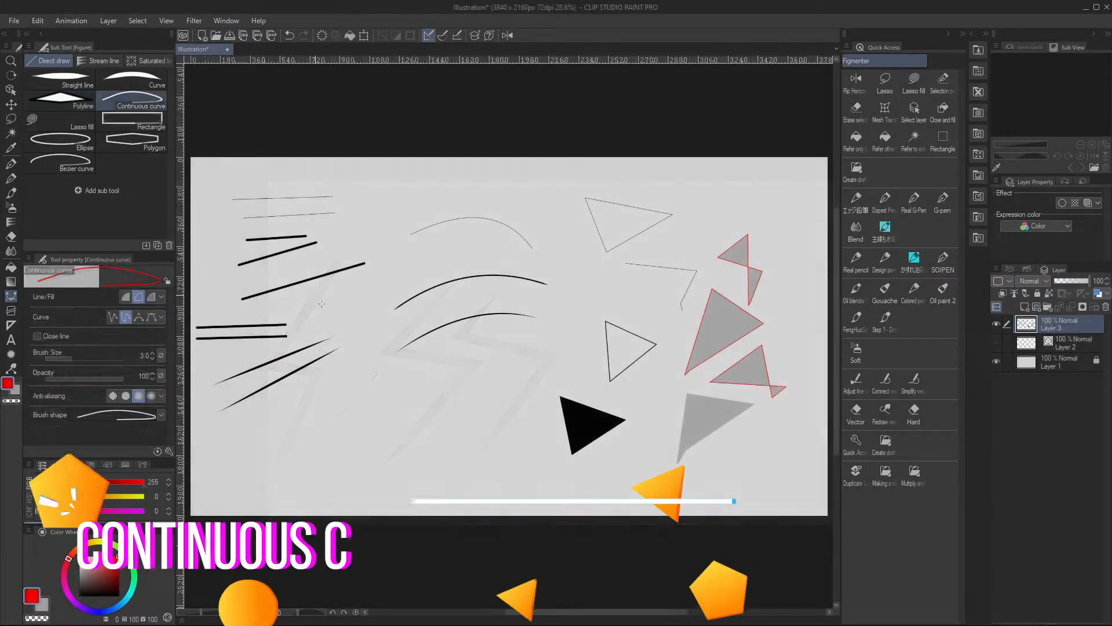
Draw a large open red curve and a smaller closed red one at the lower middle with Continuous curve at size 3.0
click(361, 397)
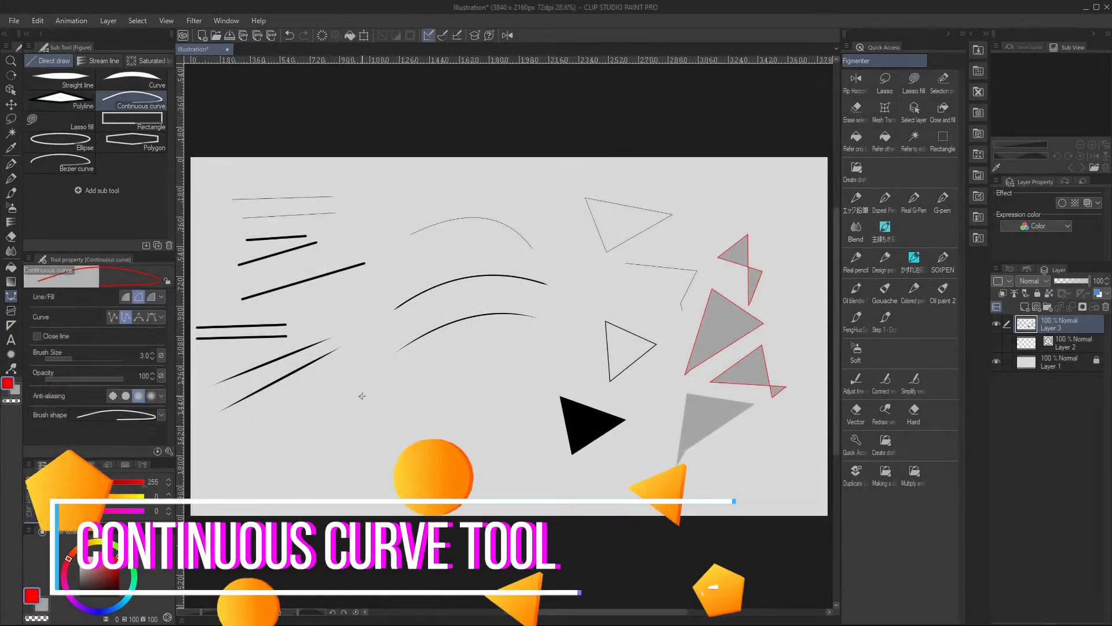
click(339, 447)
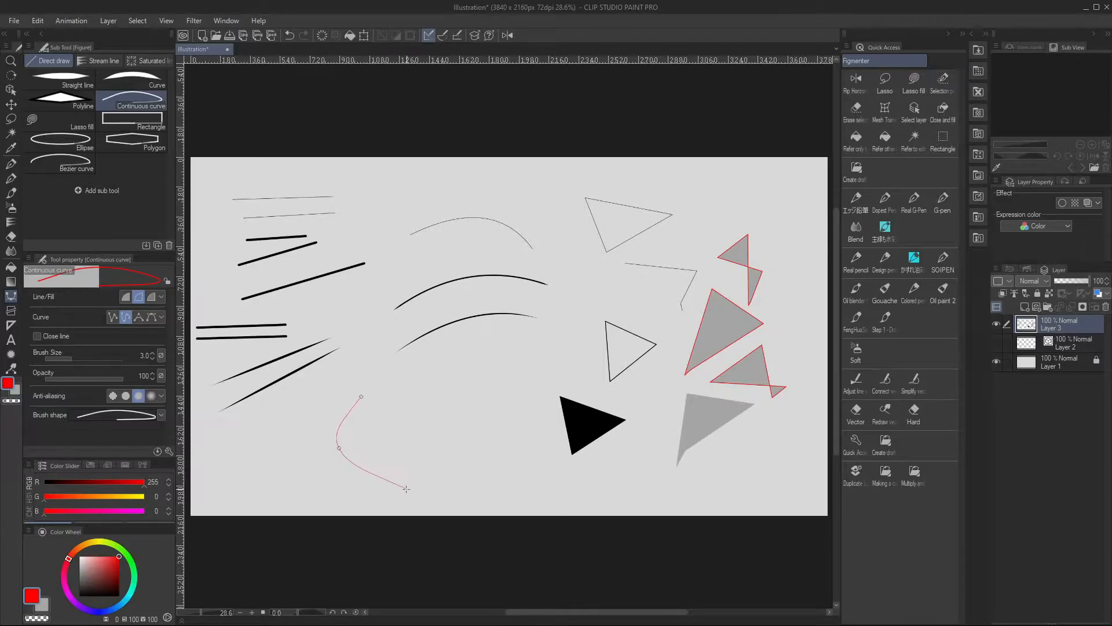
click(387, 481)
click(448, 442)
click(461, 359)
click(463, 403)
click(518, 371)
click(461, 359)
Draw a solid red rounded triangular shape near the canvas's lower-left corner with the continuous curve set to fill only
click(125, 297)
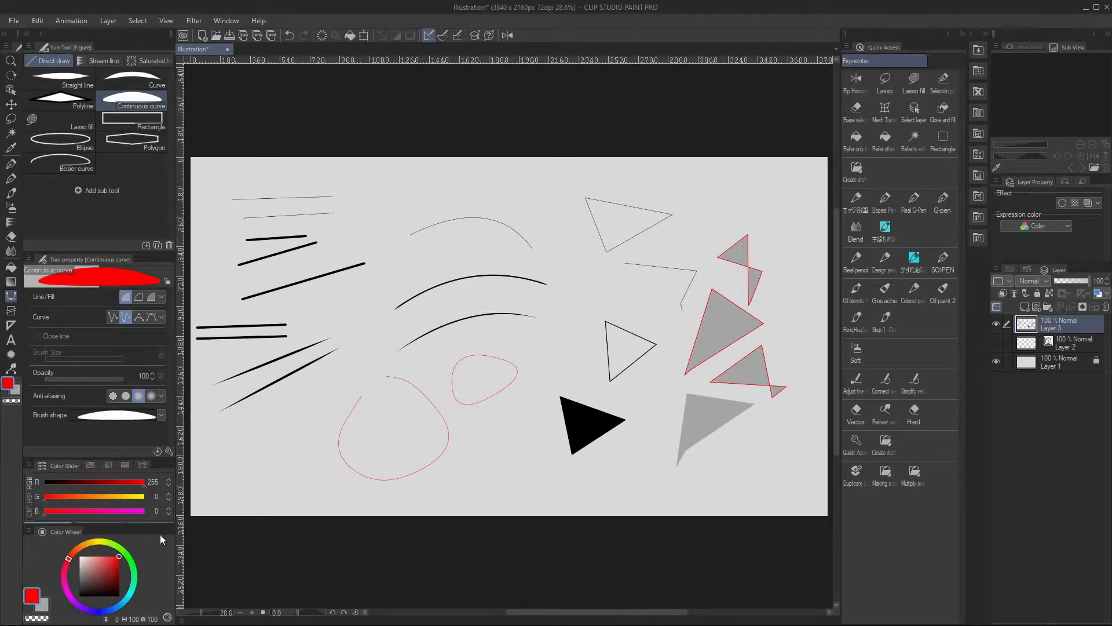
click(290, 423)
click(262, 477)
click(315, 470)
click(289, 424)
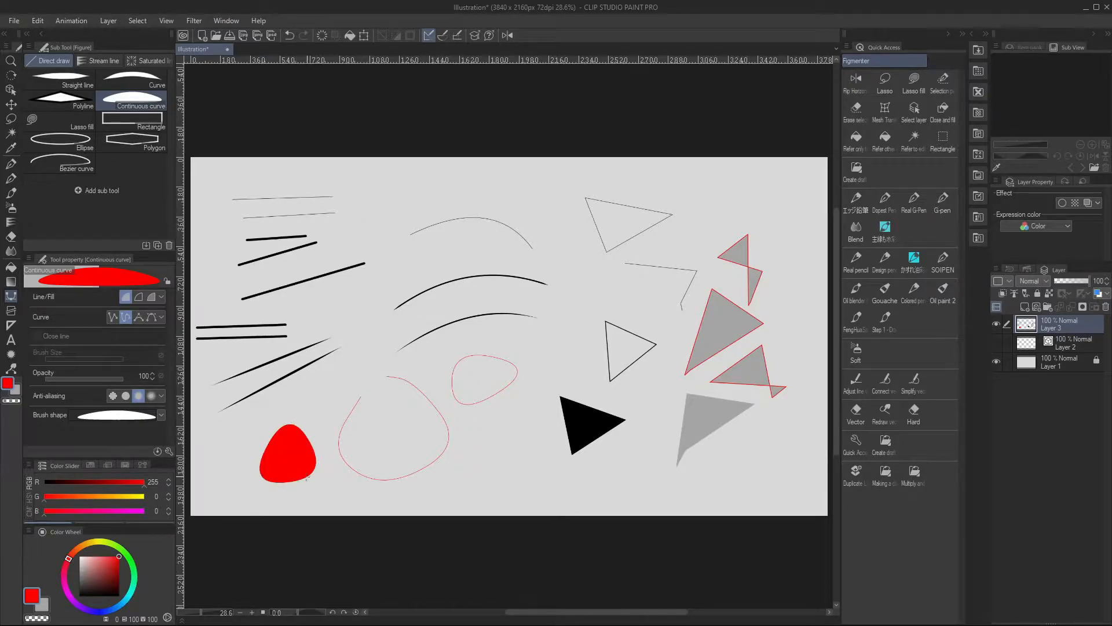
Return the continuous curve to line only, set the sub color to RGB 31, 31, 31, and draw a narrow closed oval
click(138, 297)
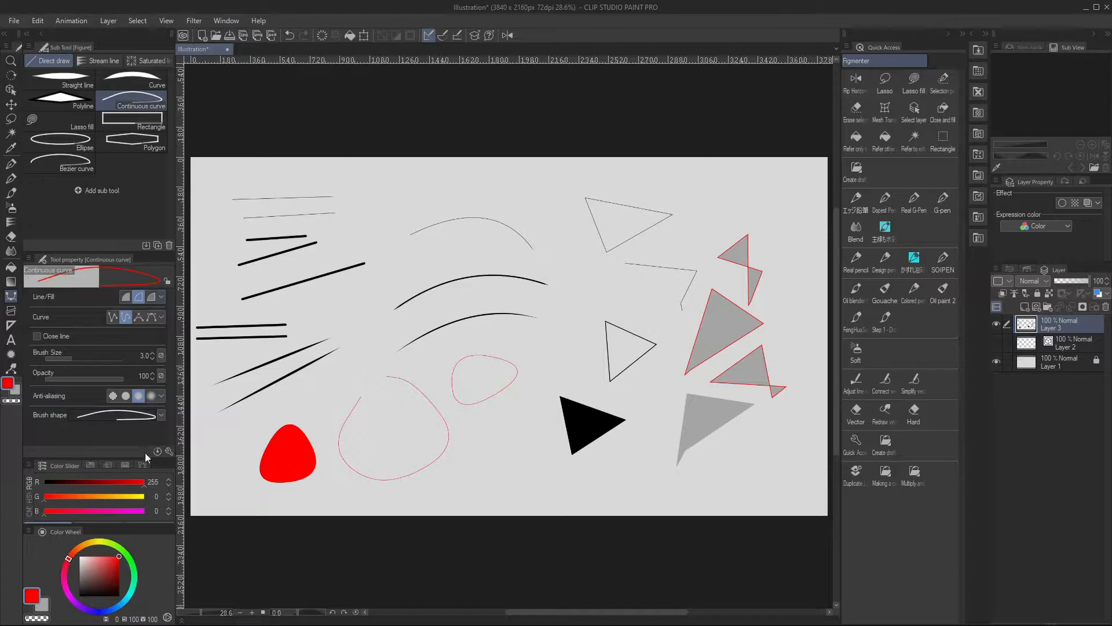
click(44, 606)
drag(92, 577, 78, 591)
click(353, 309)
click(355, 370)
click(382, 335)
click(354, 309)
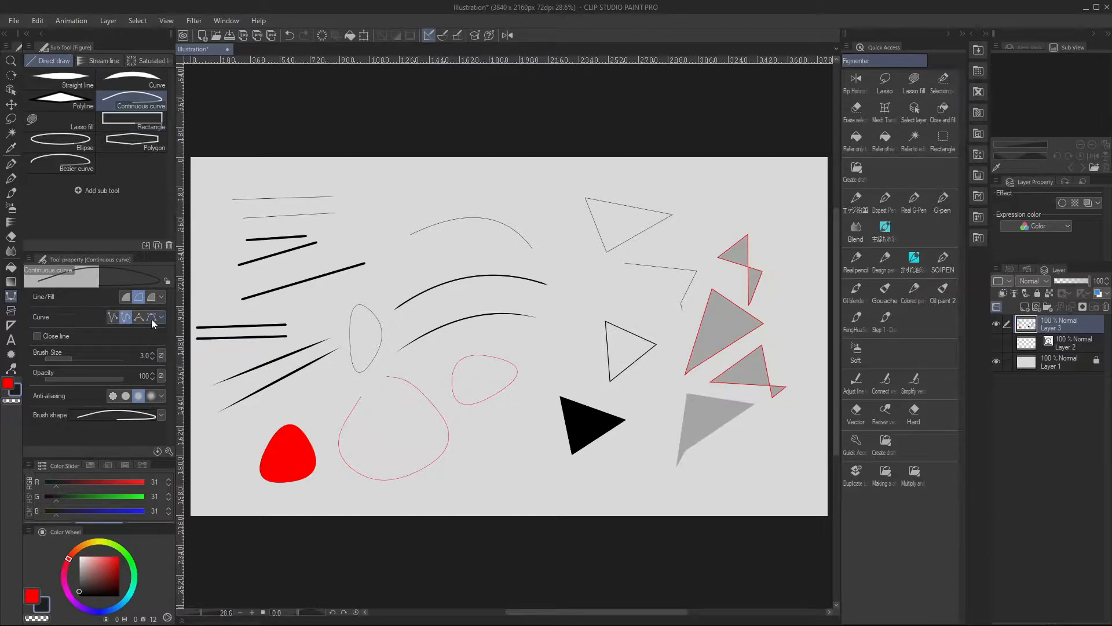
Switch the continuous curve to the straight type and draw an open zigzag line beside the outlined black triangle
click(111, 318)
click(573, 289)
click(551, 326)
click(585, 355)
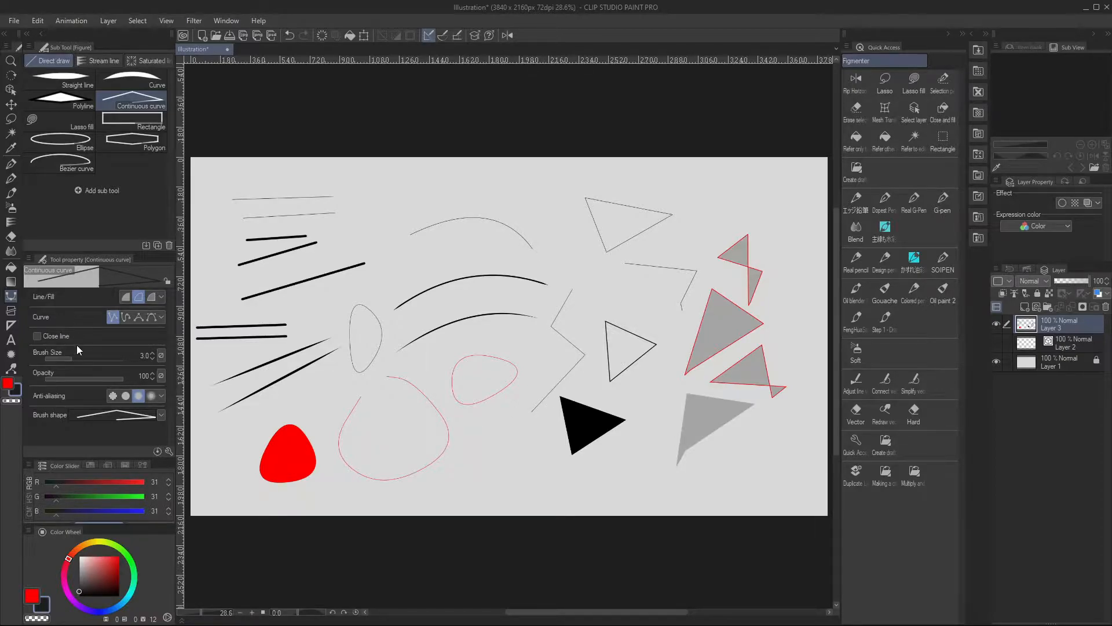
Switch to the spline type and draw a long thin winding curve and a small S-curve near the canvas's lower edge
click(125, 317)
click(437, 250)
click(381, 296)
click(388, 358)
click(437, 380)
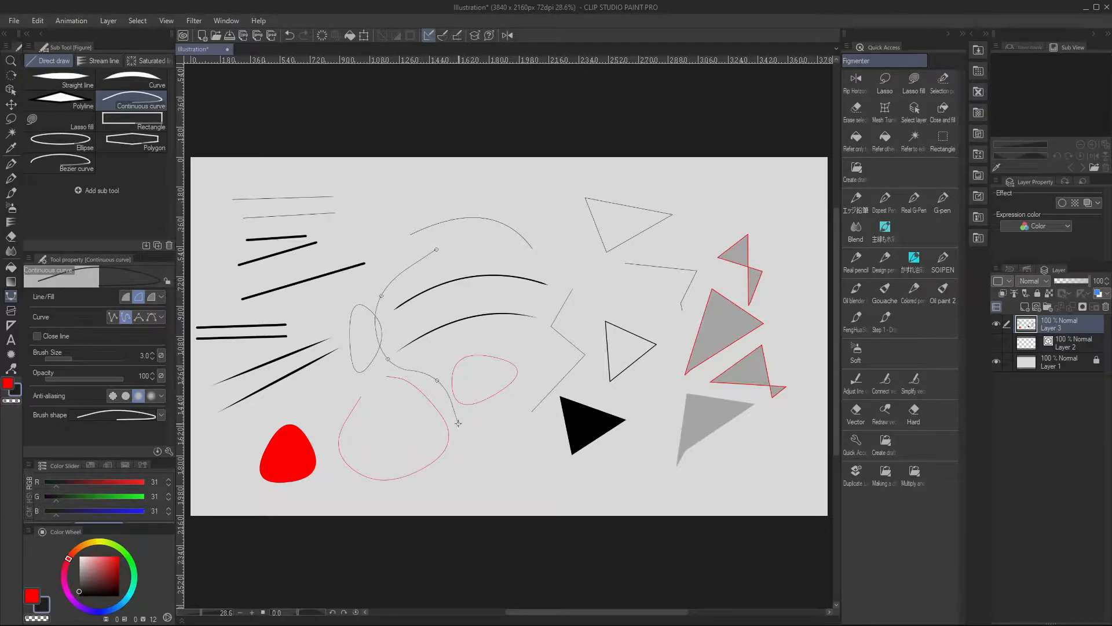
click(627, 456)
click(606, 472)
click(641, 483)
Increase the continuous curve's brush size and draw a thicker S-curve beside the small thin one
click(82, 360)
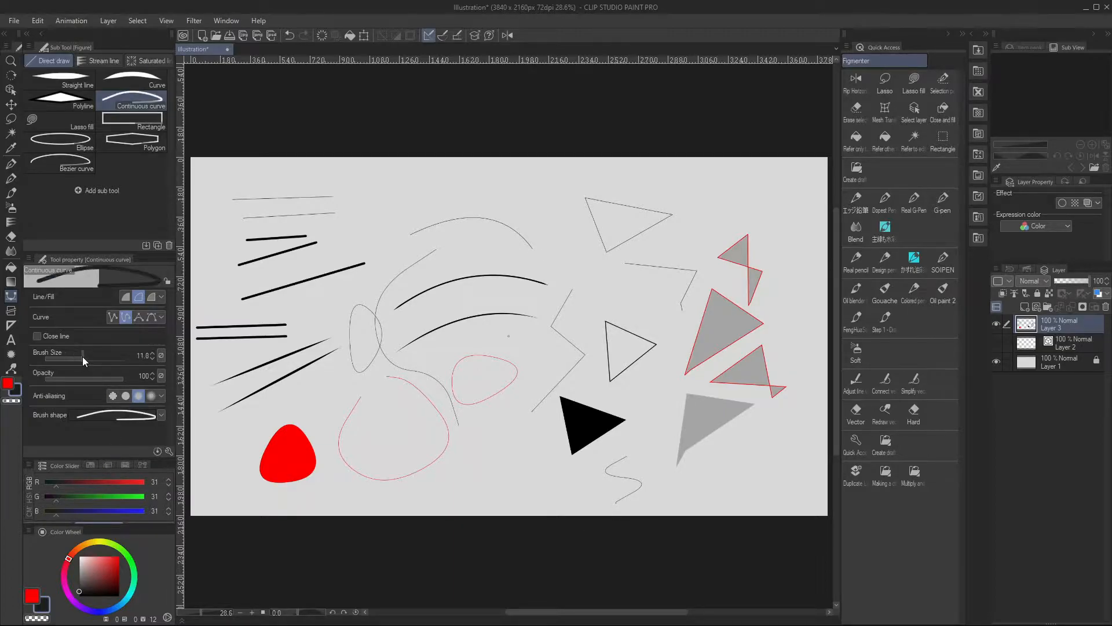
click(649, 434)
click(631, 461)
click(666, 478)
double_click(651, 500)
Draw a small closed rounded spline shape below the solid black triangle
click(522, 462)
click(557, 470)
click(527, 494)
click(522, 462)
Switch the continuous curve to Quadratic Bezier and draw a closed oval left of the small rounded shape
click(138, 317)
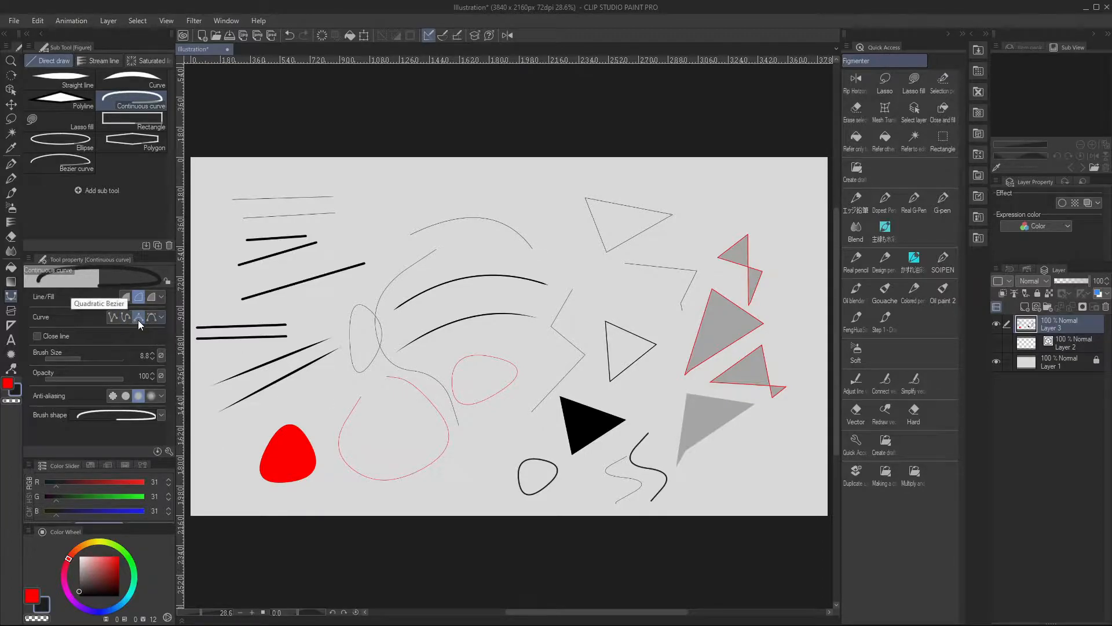
click(475, 459)
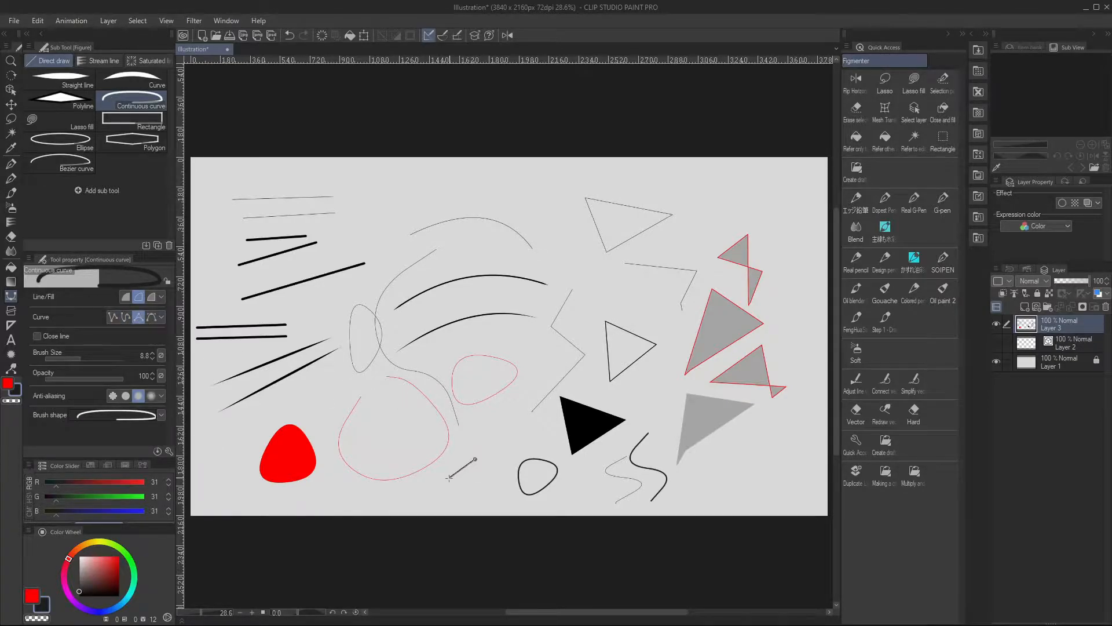
click(434, 488)
click(467, 504)
click(475, 460)
Trace the corners of the thin upper triangle with a closed Quadratic Bezier curve
click(585, 199)
click(607, 251)
click(673, 215)
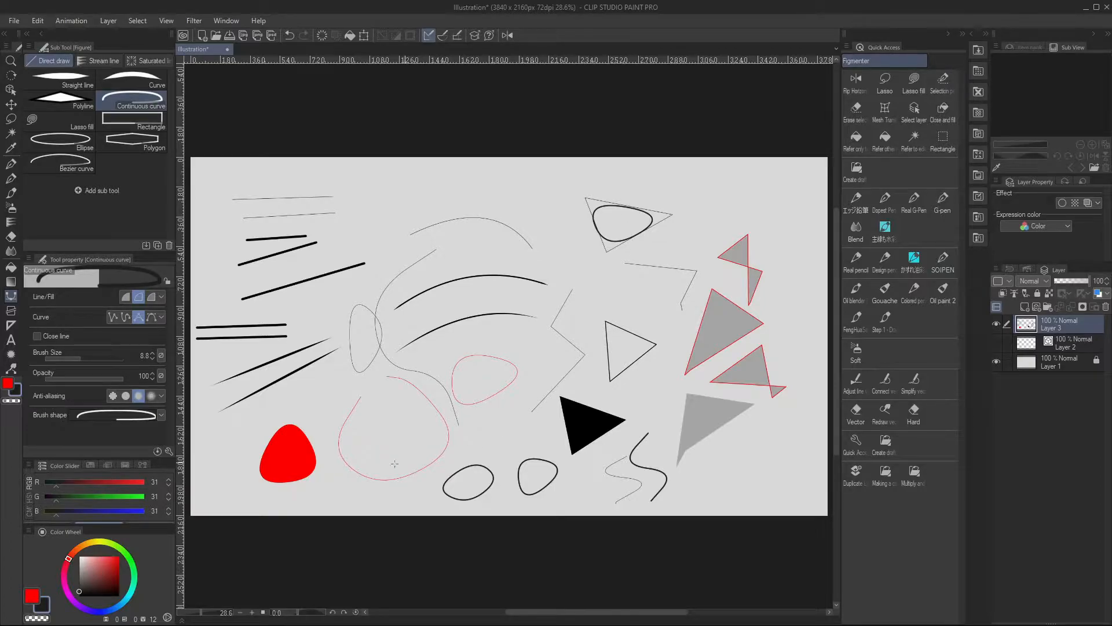
Switch the continuous curve to Cubic Bezier and draw a small closed half-round shape to the right of the thin upper triangle
click(152, 317)
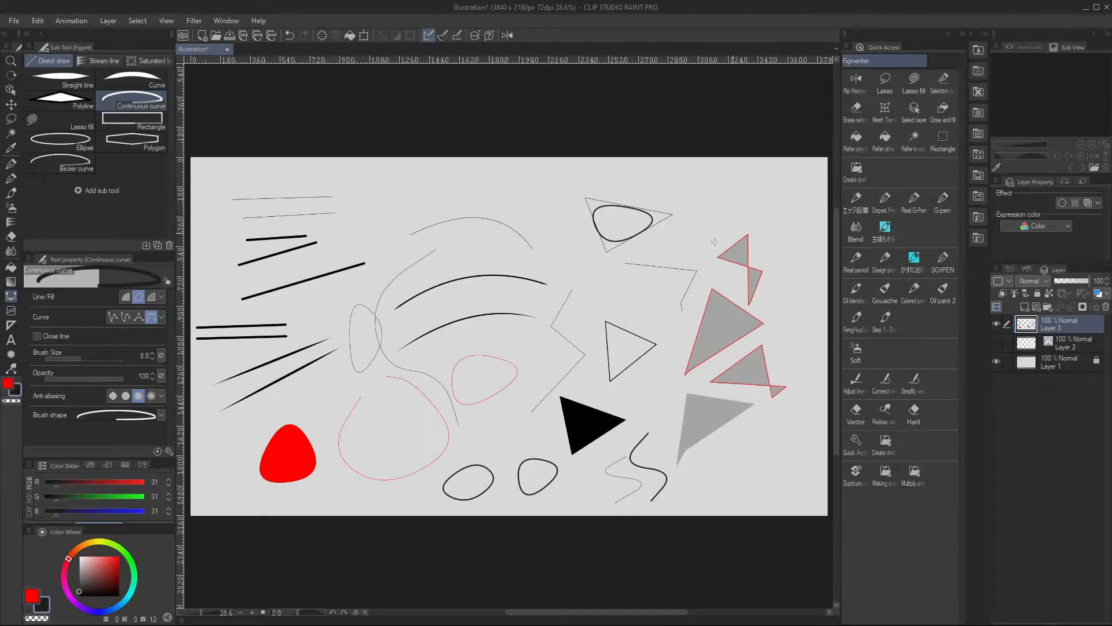
click(680, 190)
drag(709, 207, 737, 197)
double_click(717, 177)
Draw a closed three-point Cubic Bezier shape just above the topmost red-outlined grey triangle
click(775, 194)
click(737, 213)
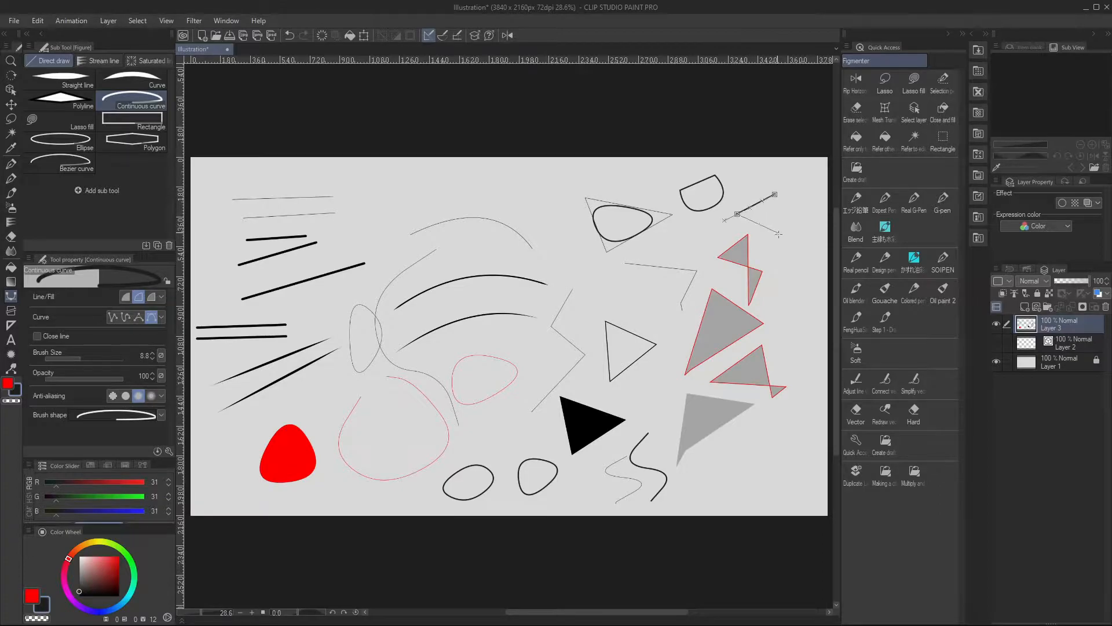
click(784, 236)
double_click(775, 194)
Draw a long, narrow closed Cubic Bezier shape near the canvas's upper edge, above the thin arc
click(569, 178)
click(518, 195)
click(453, 192)
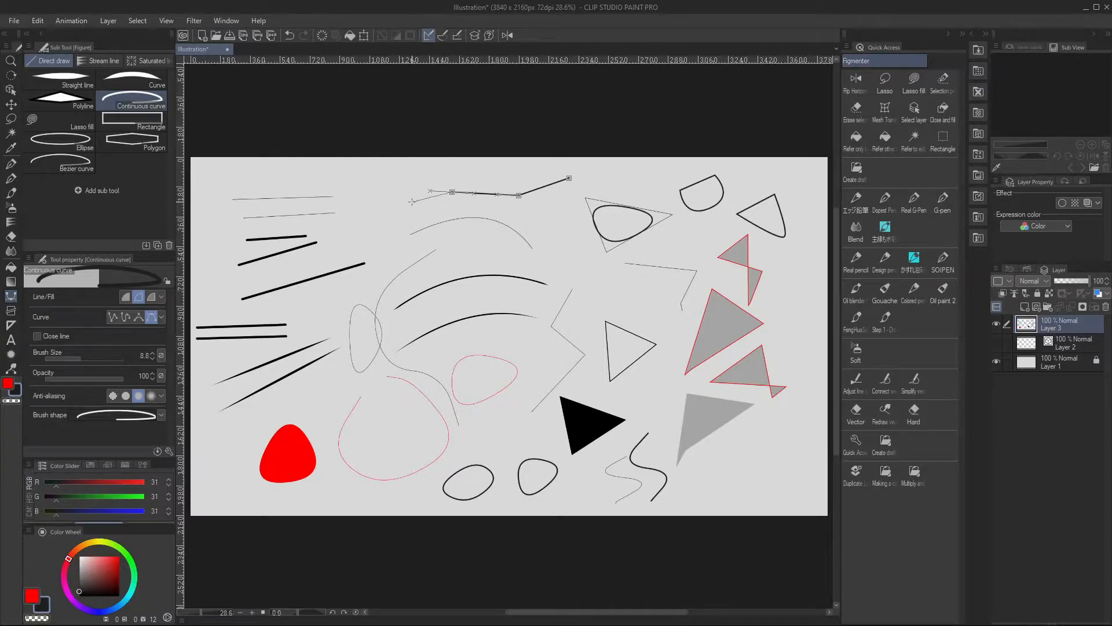
click(498, 171)
mouse_move(569, 178)
mouse_down()
mouse_move(588, 166)
mouse_move(611, 175)
mouse_move(594, 204)
mouse_move(579, 194)
mouse_up()
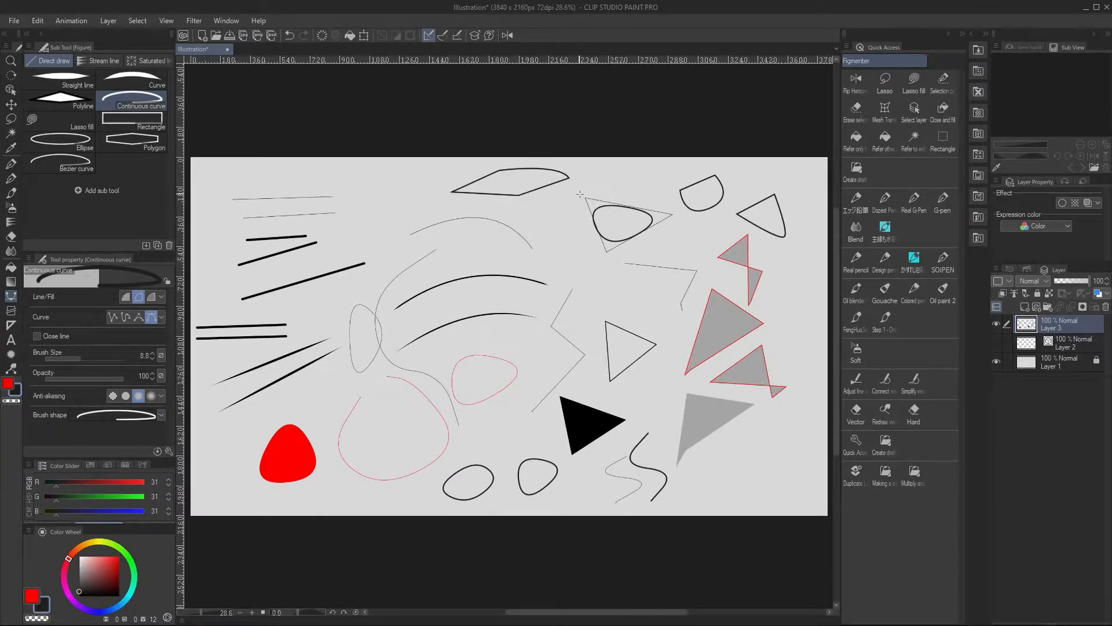
Draw a closed shape with the Bezier curve sub tool below the long narrow shape, shaping its points with direction handles
click(79, 168)
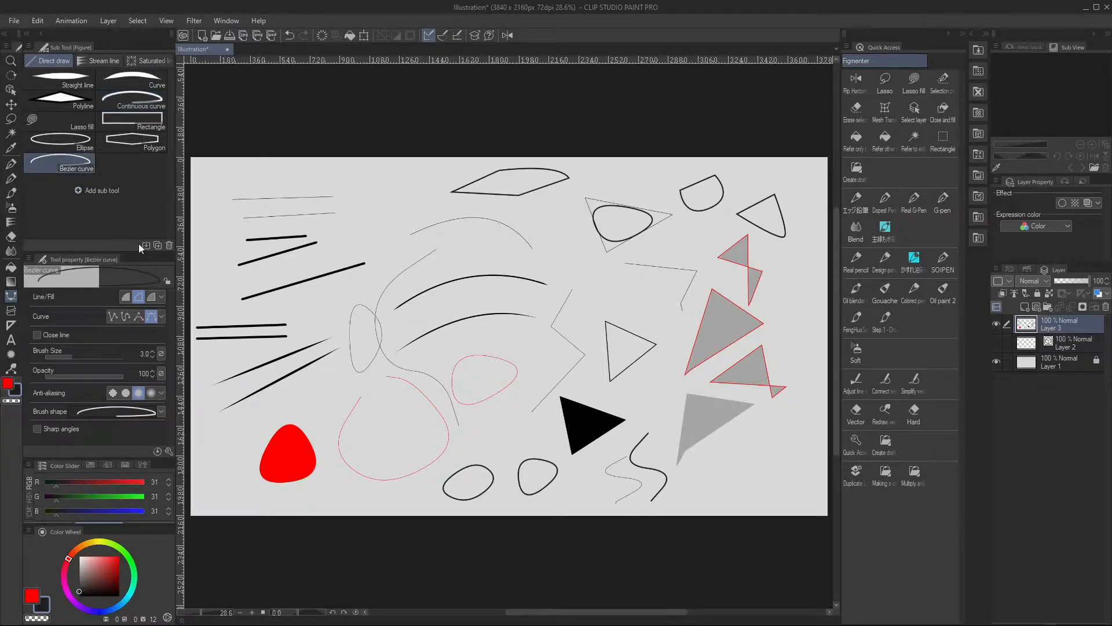
click(557, 205)
drag(495, 207, 474, 208)
drag(547, 238, 566, 224)
click(558, 205)
Add a new raster layer and hide Layer 3 to get a blank canvas
click(1025, 312)
click(997, 342)
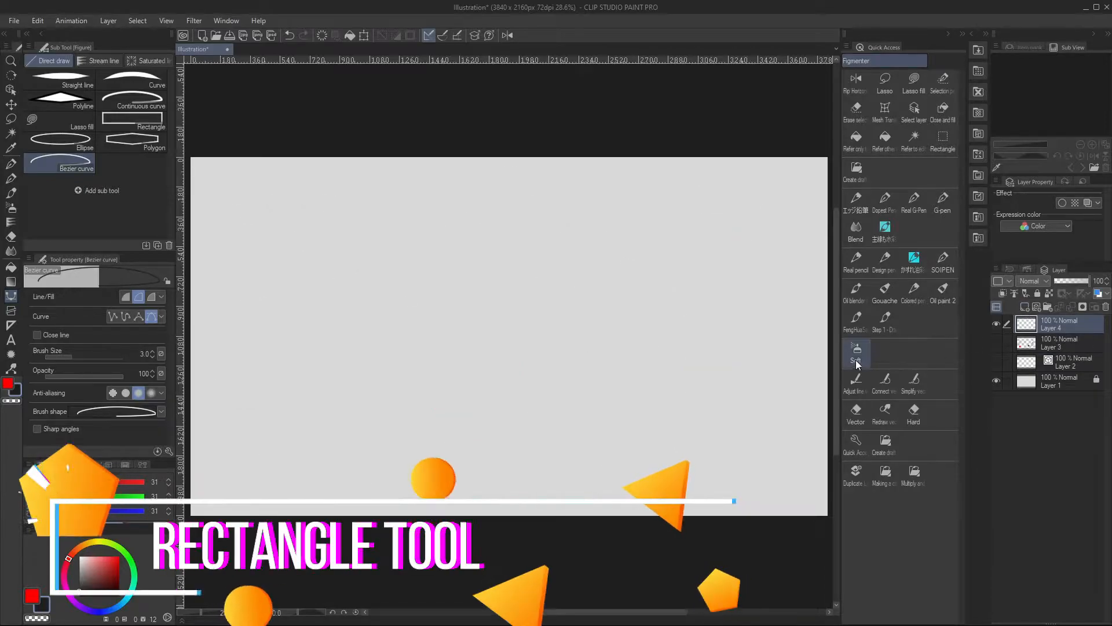
Draw a thin rectangle outline in the canvas's upper-left area and a group of thicker rectangles around it, raising the brush size to 10.9
click(136, 122)
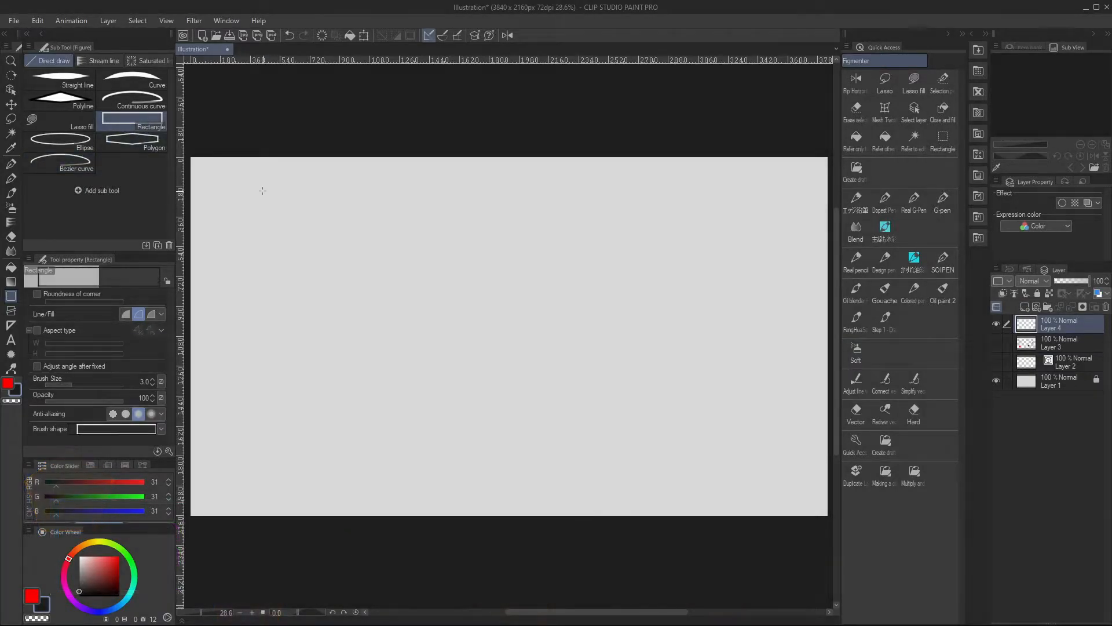
drag(265, 191, 327, 226)
drag(51, 383, 81, 384)
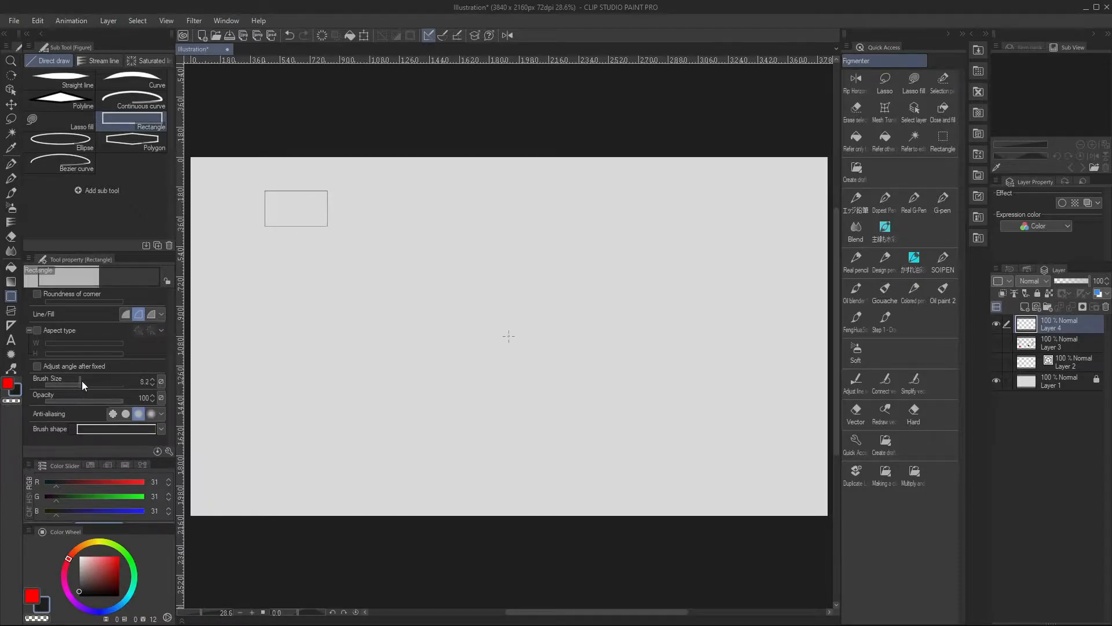
drag(276, 247, 382, 291)
drag(342, 196, 399, 230)
mouse_move(241, 235)
mouse_down()
mouse_move(397, 240)
mouse_move(404, 291)
mouse_up()
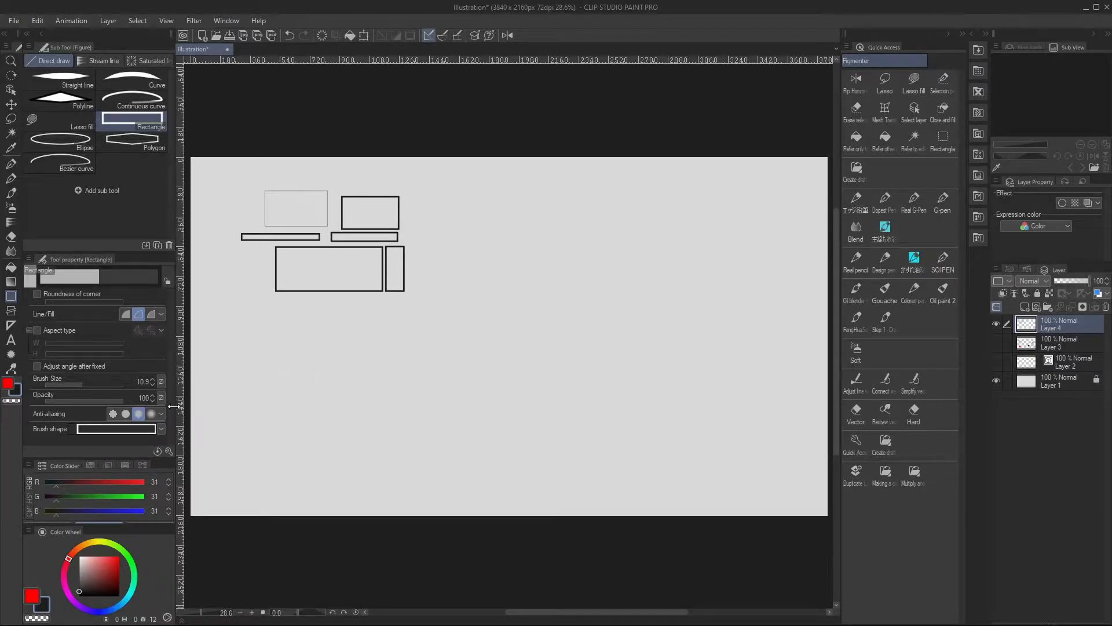
Review the Rectangle sub tool's detailed Figure settings and close them
click(168, 451)
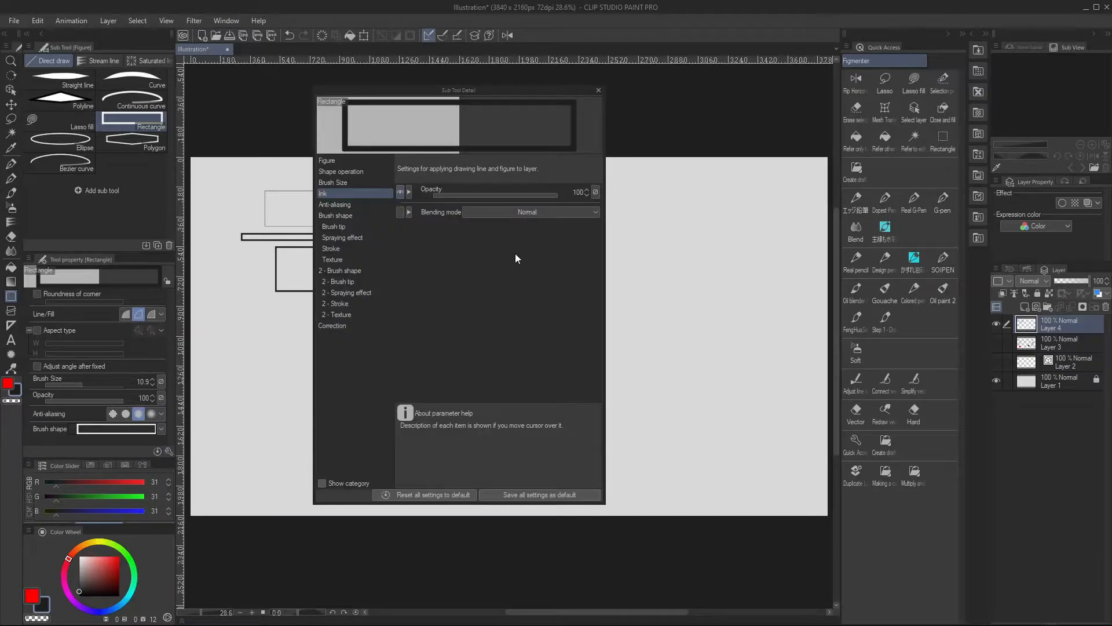
click(349, 162)
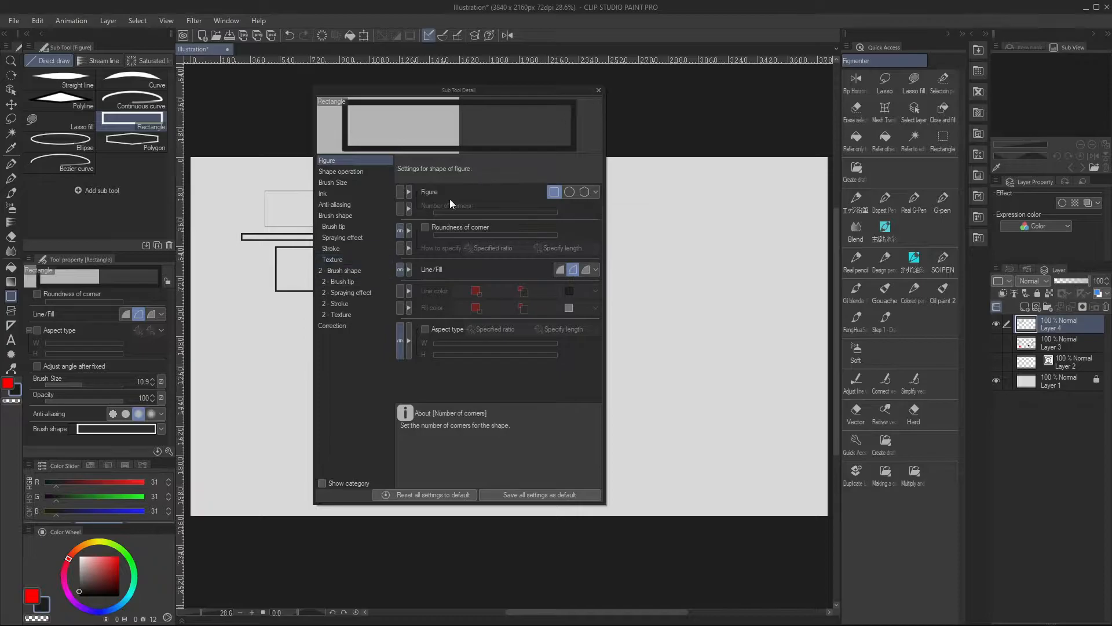
click(598, 90)
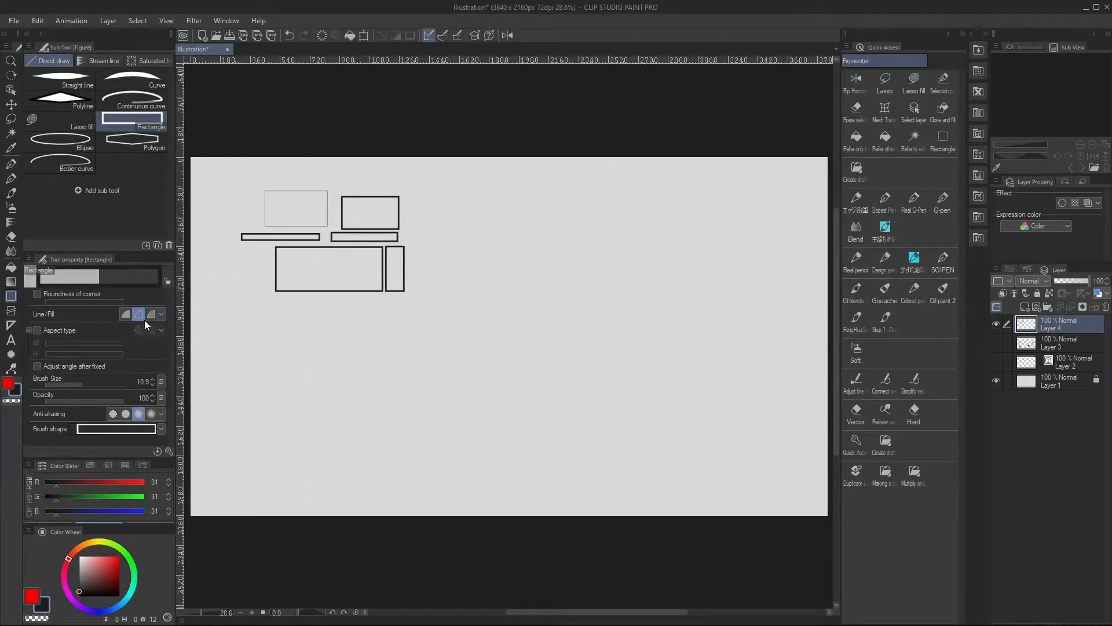
Draw a solid dark square below the rectangle outlines, and a tilted light outline rectangle beside it with angle adjustment after fixing enabled
click(125, 313)
drag(332, 321, 398, 383)
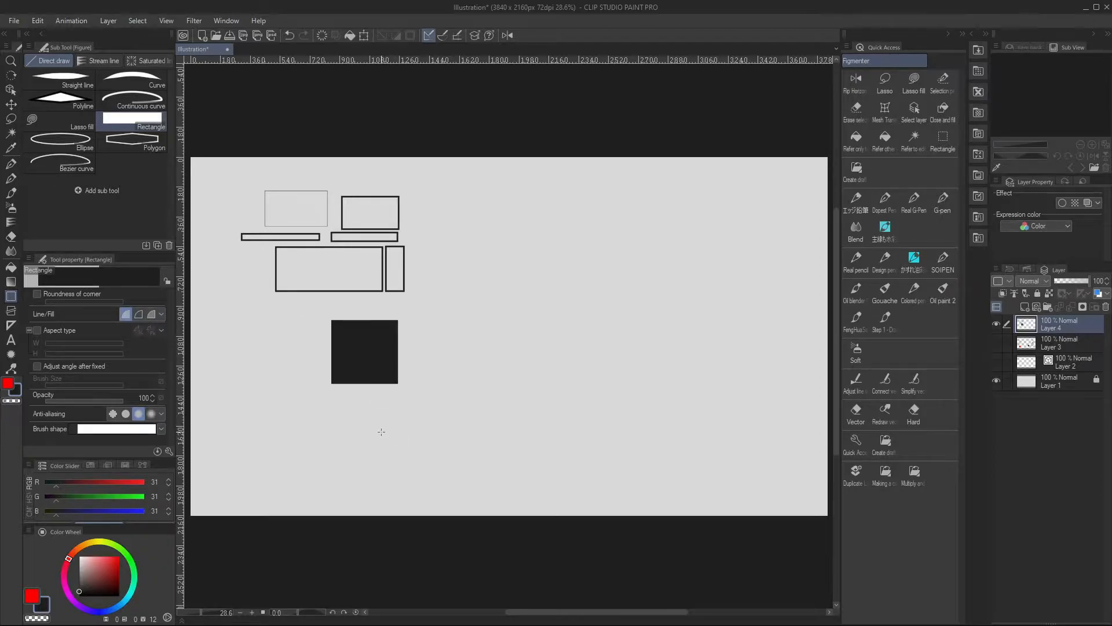
click(139, 314)
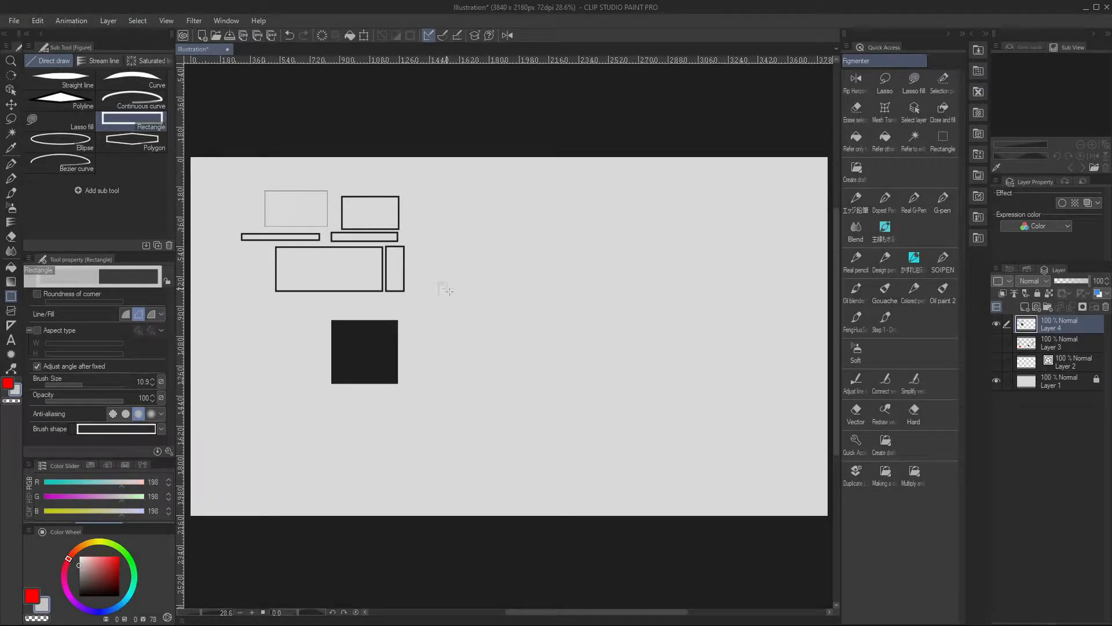
drag(450, 291, 516, 335)
Draw a tilted rectangle with a red outline and light grey fill to the left of the dark square
click(152, 315)
drag(249, 344, 298, 430)
click(321, 403)
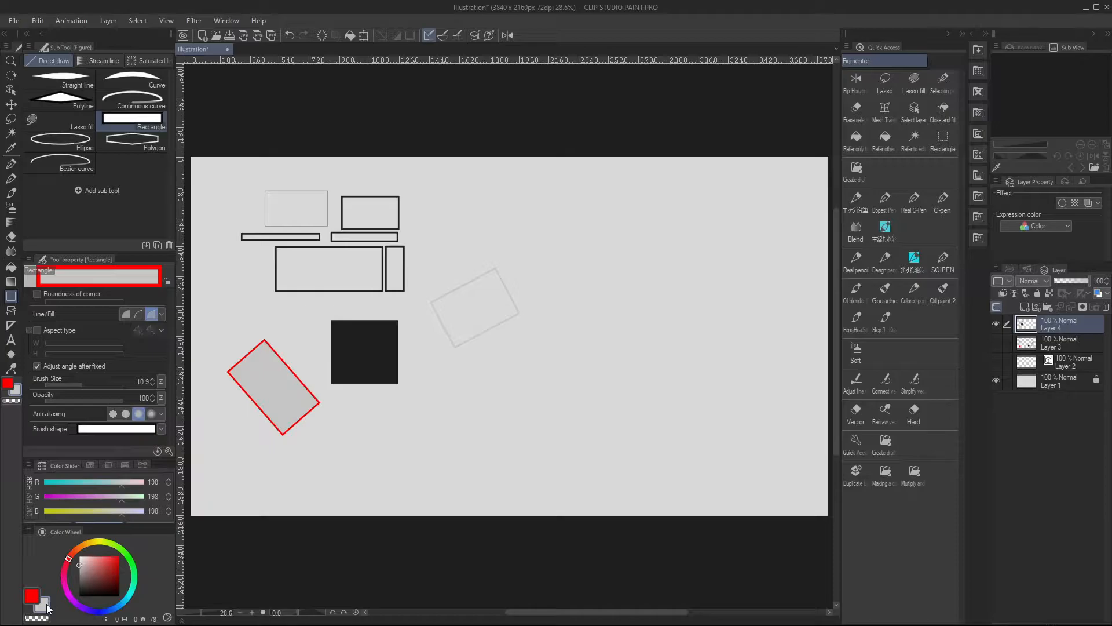
Draw a tilted light grey outline rectangle below the dark square, plus tilted solid rectangles in light and dark grey farther right
click(140, 313)
drag(388, 419, 461, 439)
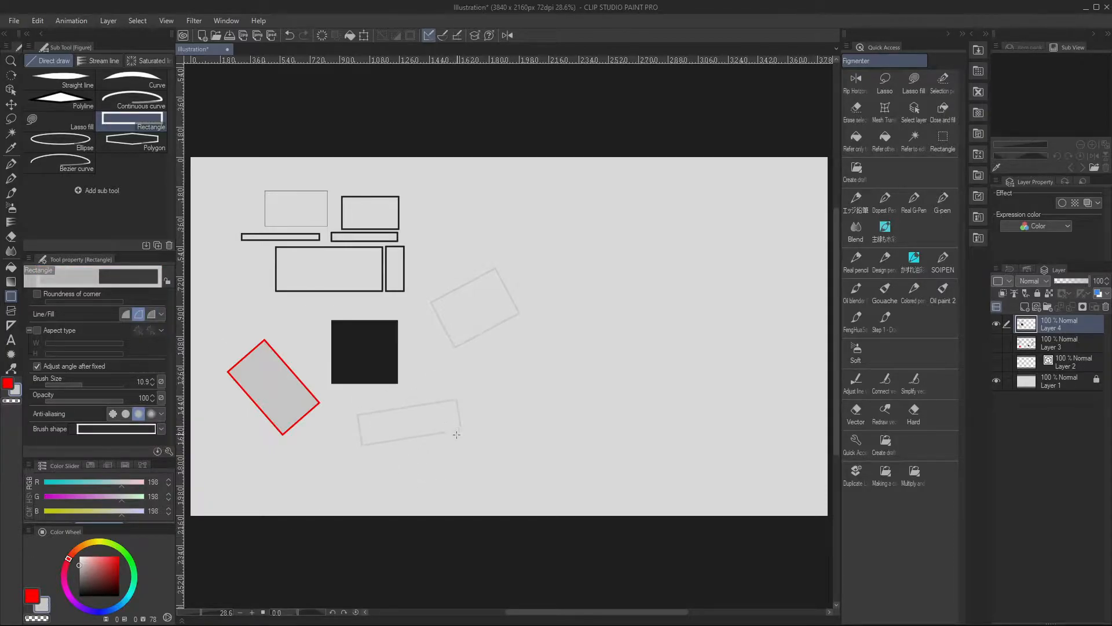
click(125, 314)
drag(454, 362, 553, 393)
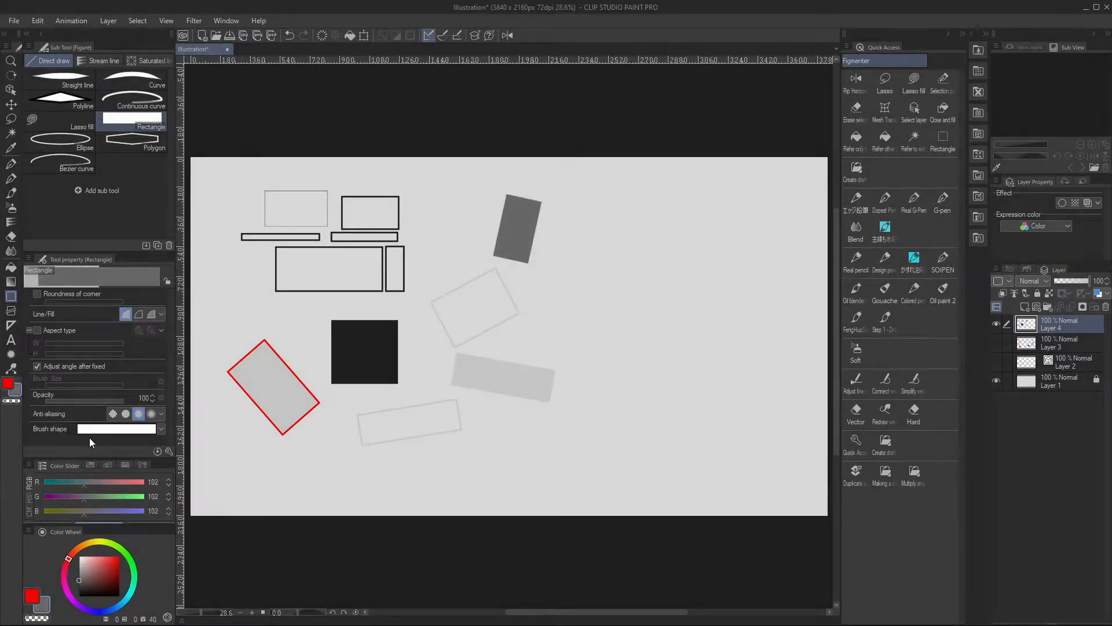
Draw an upright outline rectangle with the Bumpy brush shape to the right of the tilted light outline rectangle
click(160, 431)
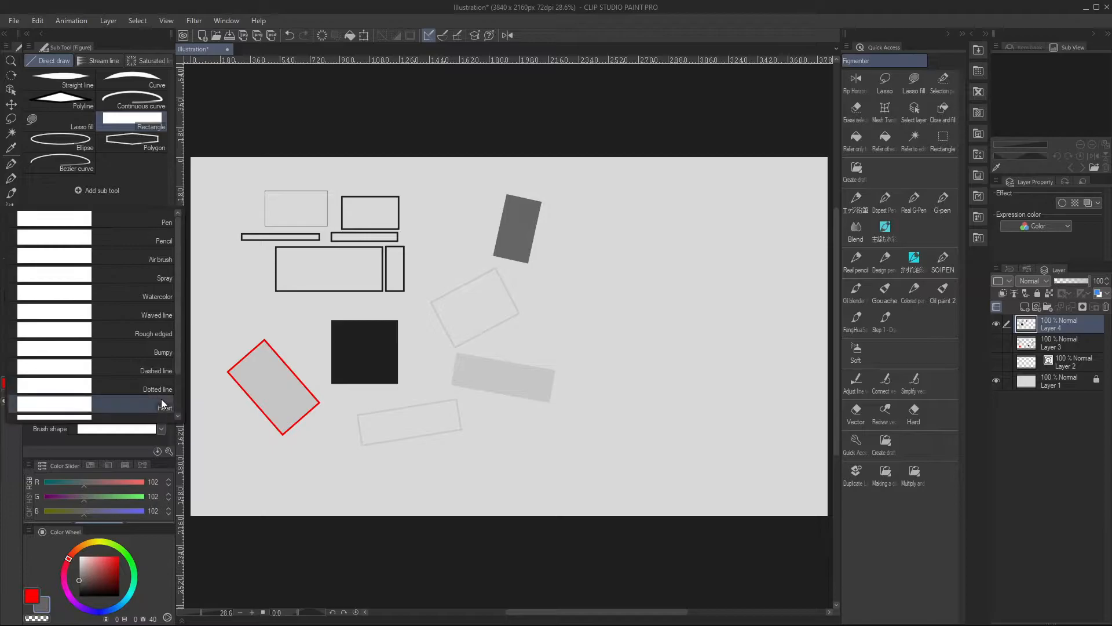
click(162, 308)
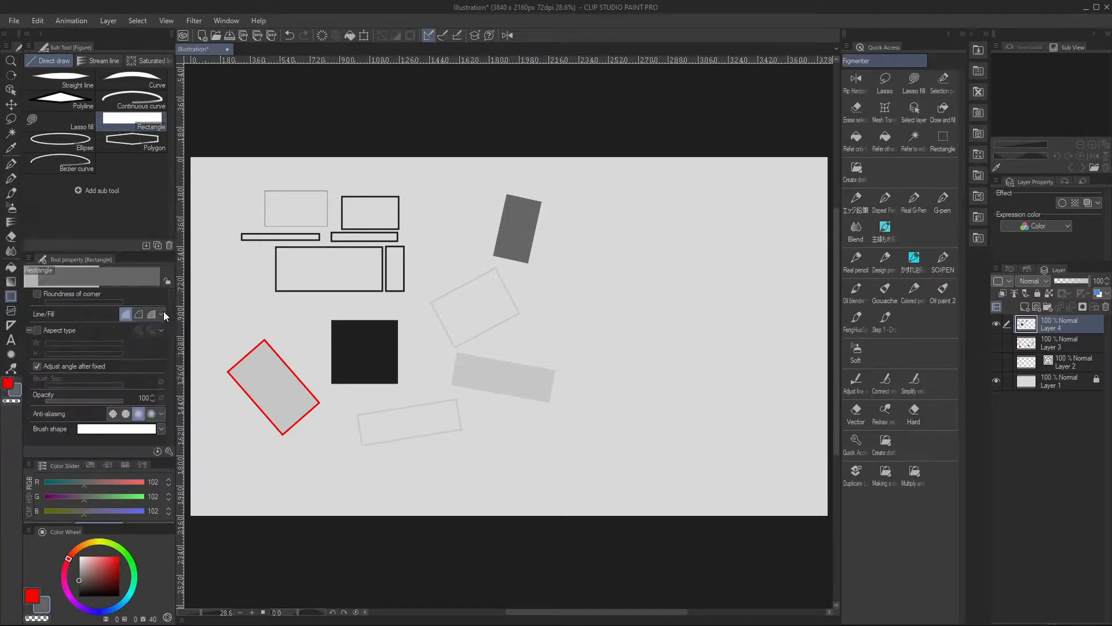
click(139, 313)
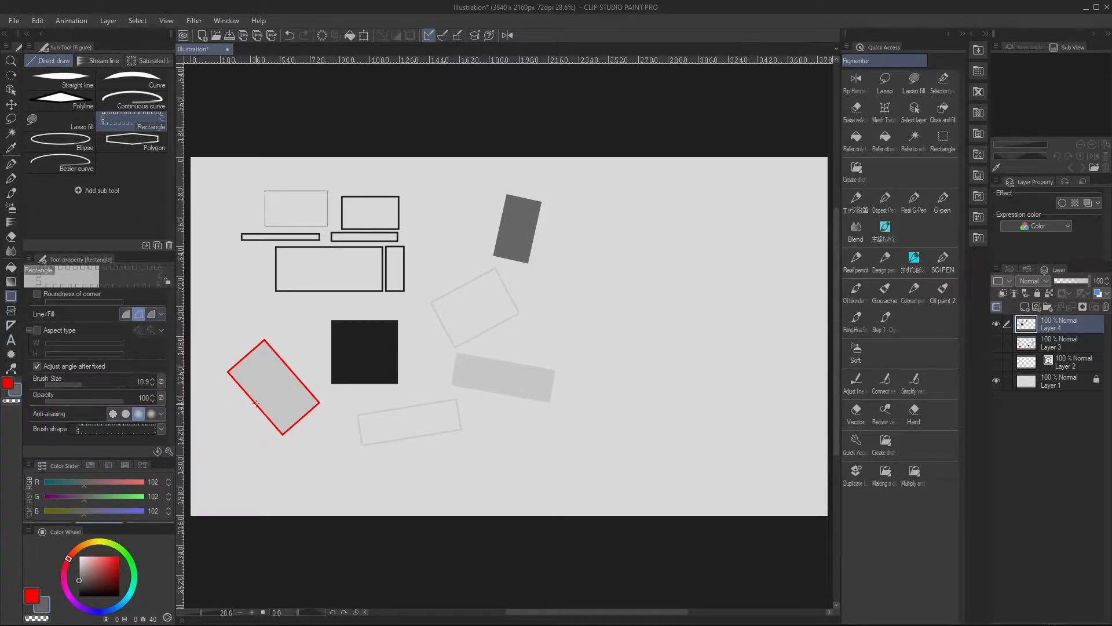
drag(576, 269, 614, 345)
Change the brush shape to Waved line and draw a small tilted rectangle above the red-outlined one
click(161, 429)
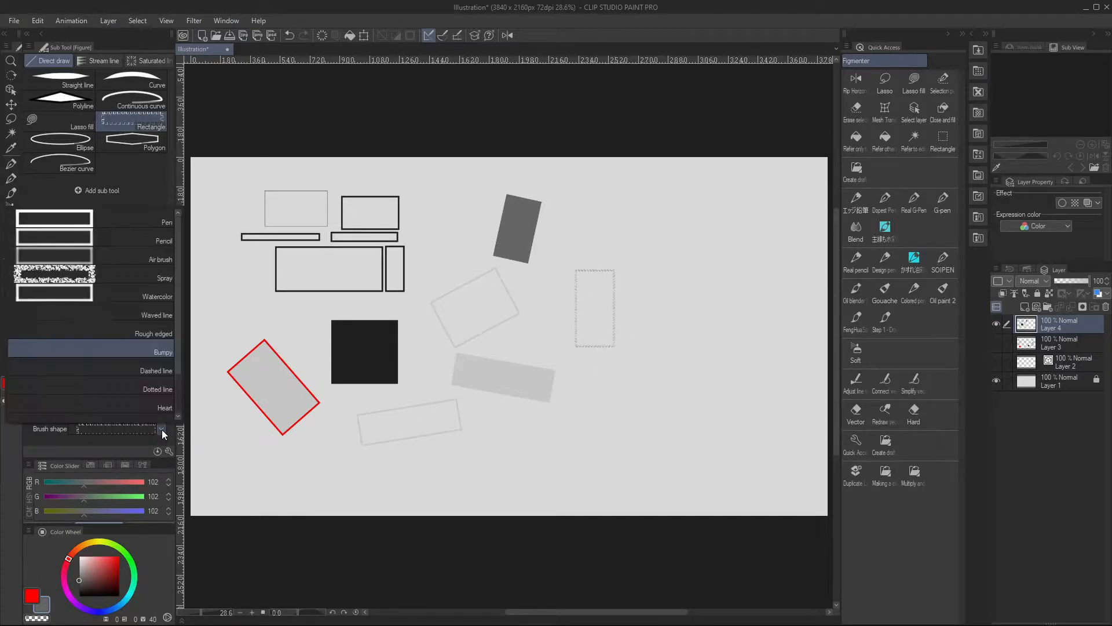
click(130, 315)
drag(221, 293, 252, 333)
click(251, 337)
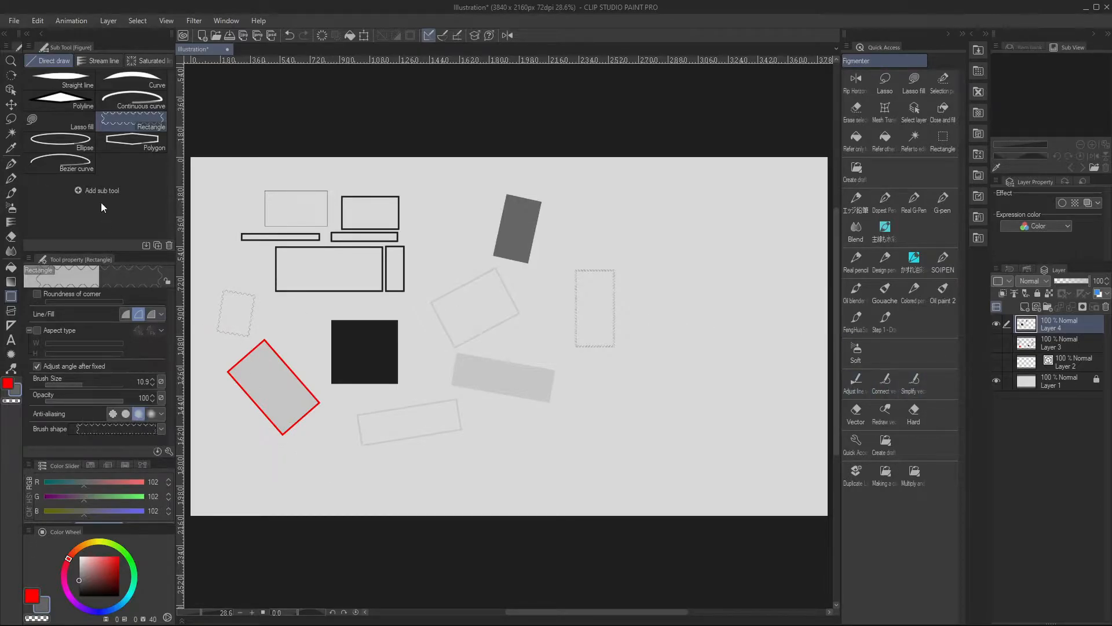
Draw a thin ellipse in the canvas's upper-right area and a thicker one below it at brush size 10.9
click(75, 140)
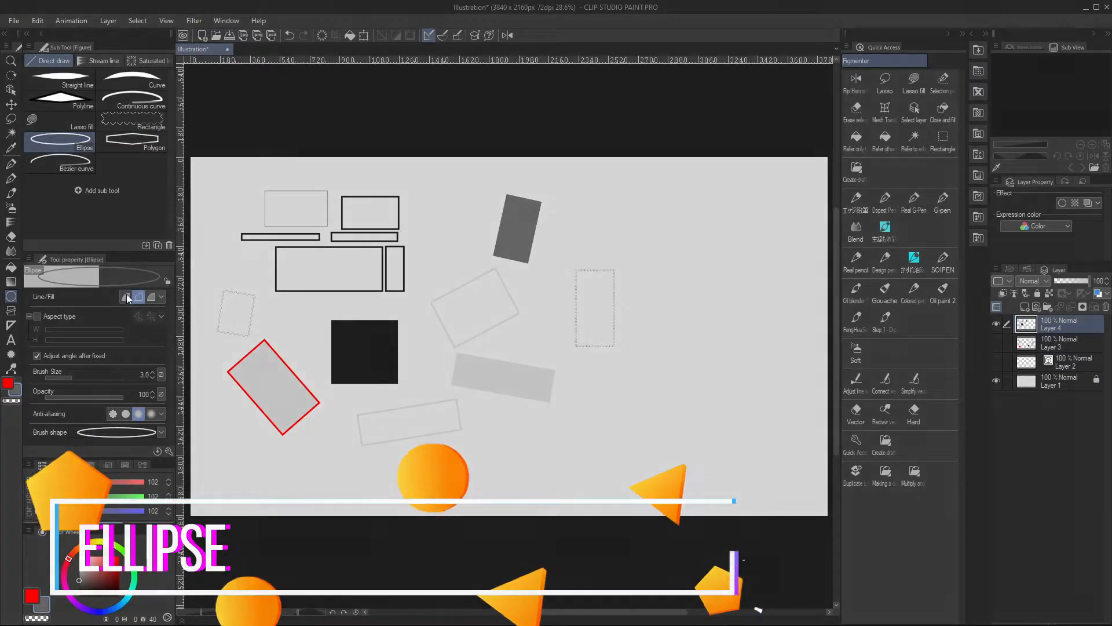
drag(633, 191, 718, 257)
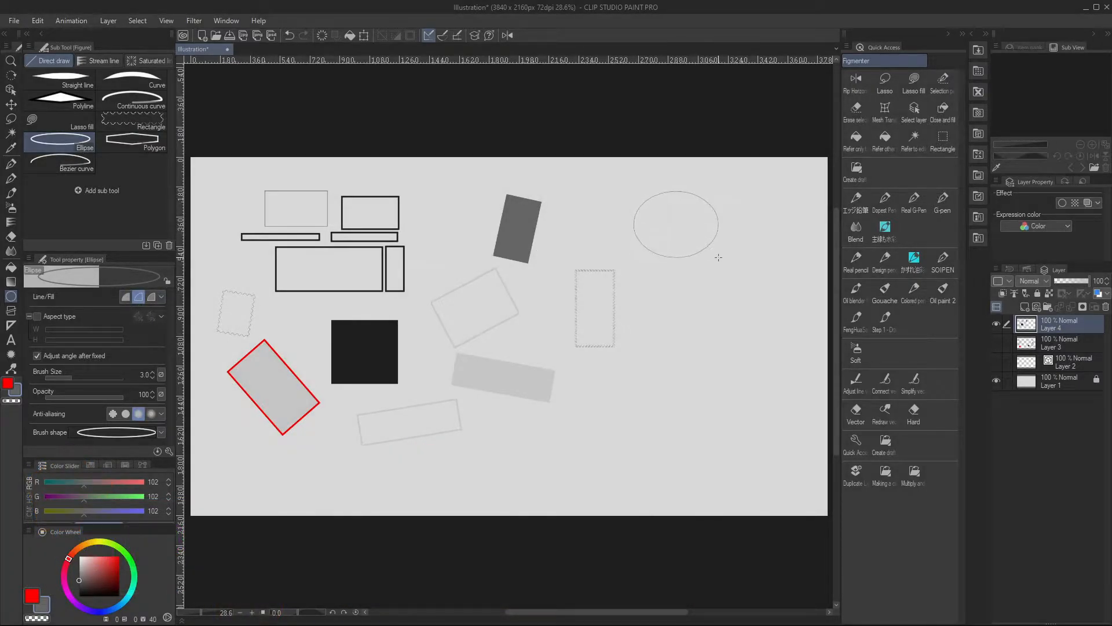
drag(75, 378, 82, 377)
drag(638, 285, 726, 340)
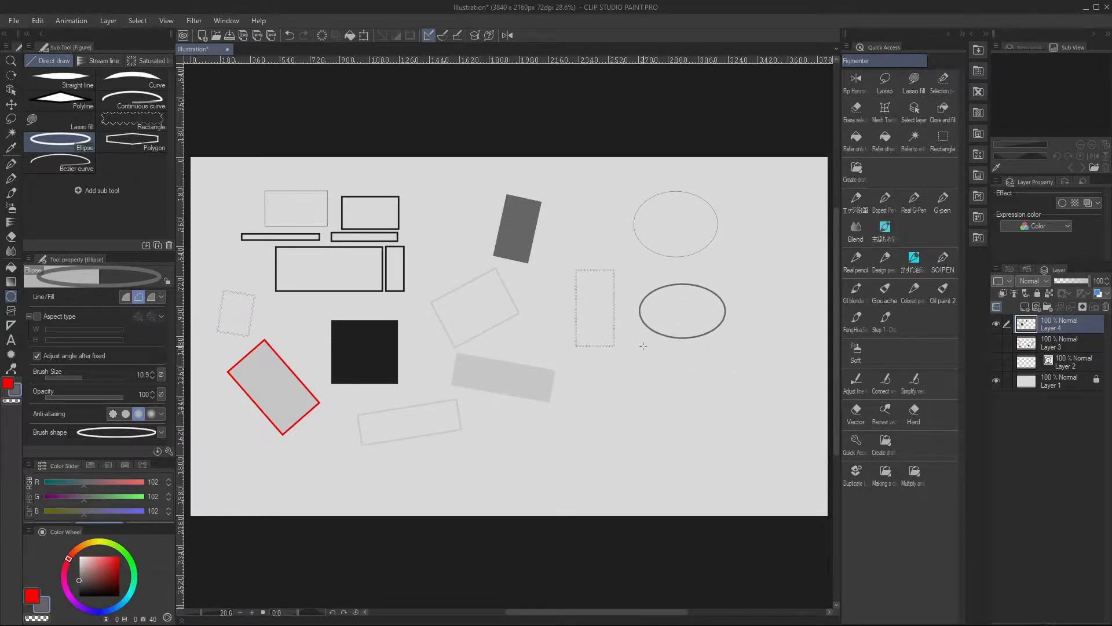
Fit a narrow upright ellipse inside the bumpy-outlined rectangle
drag(576, 270, 615, 346)
click(618, 350)
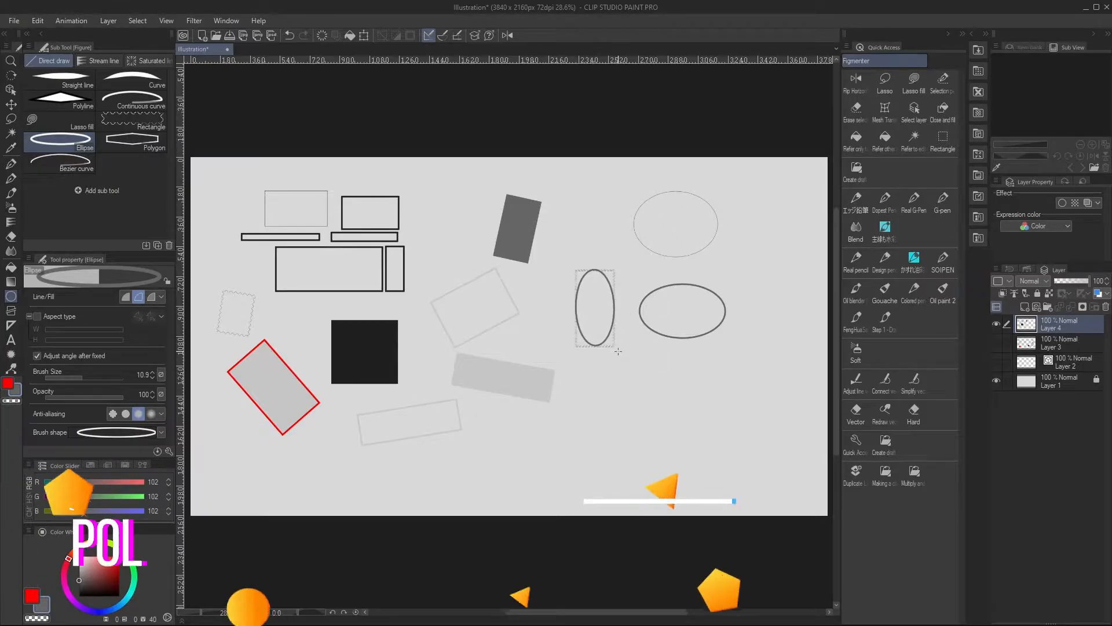
Draw a thin 3-corner polygon near the canvas's lower edge and a thicker one beside it at brush size 11.8
click(131, 144)
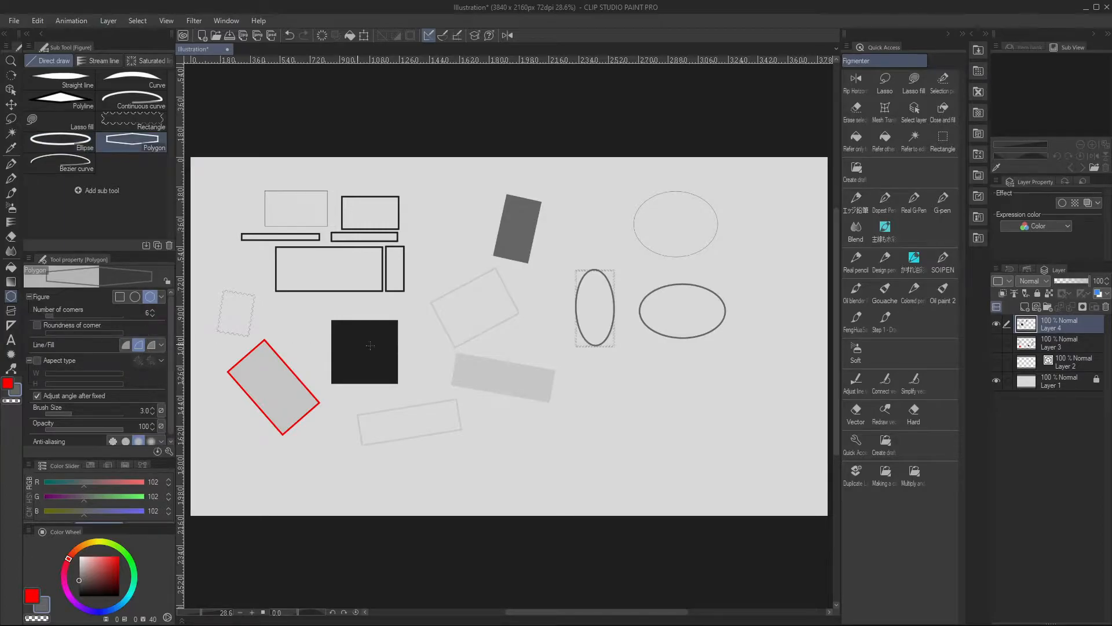
drag(49, 317, 30, 318)
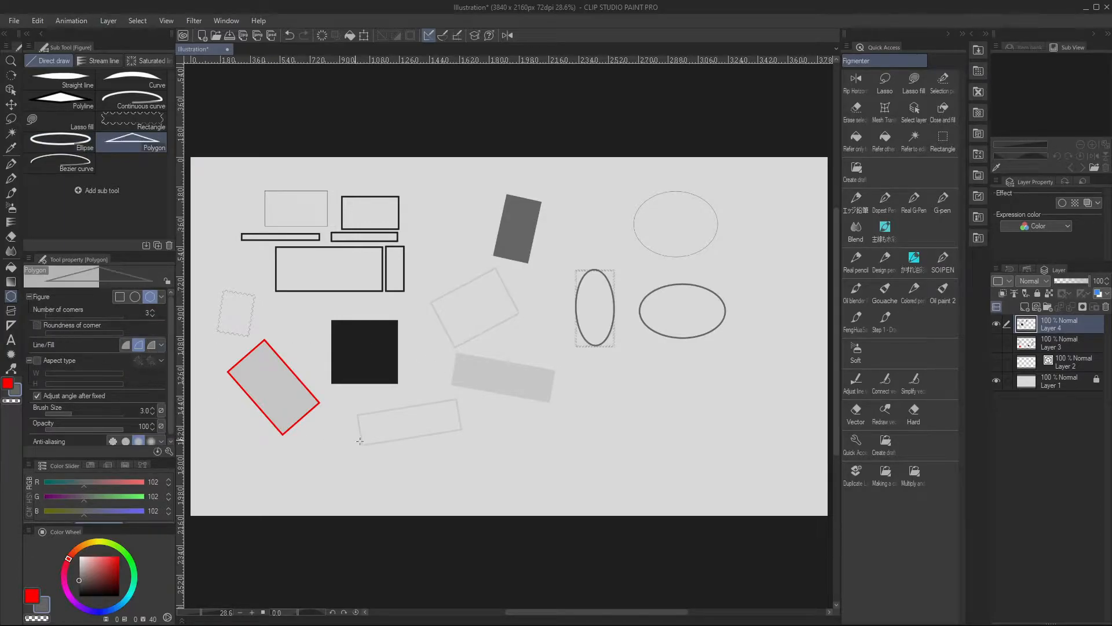
drag(474, 443, 492, 498)
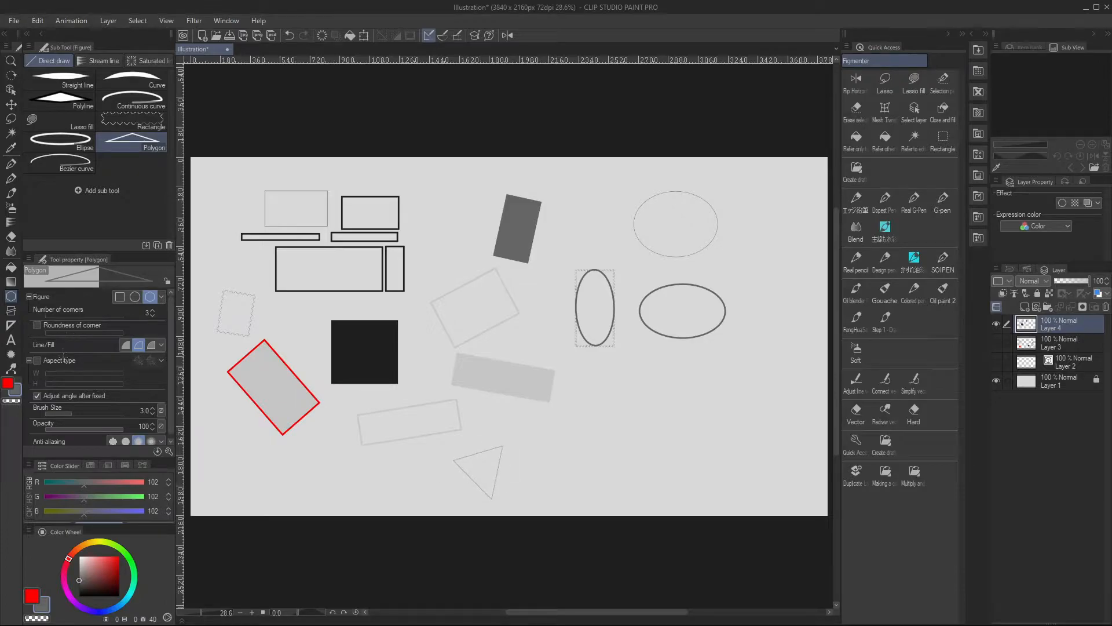
click(81, 413)
drag(561, 437, 558, 518)
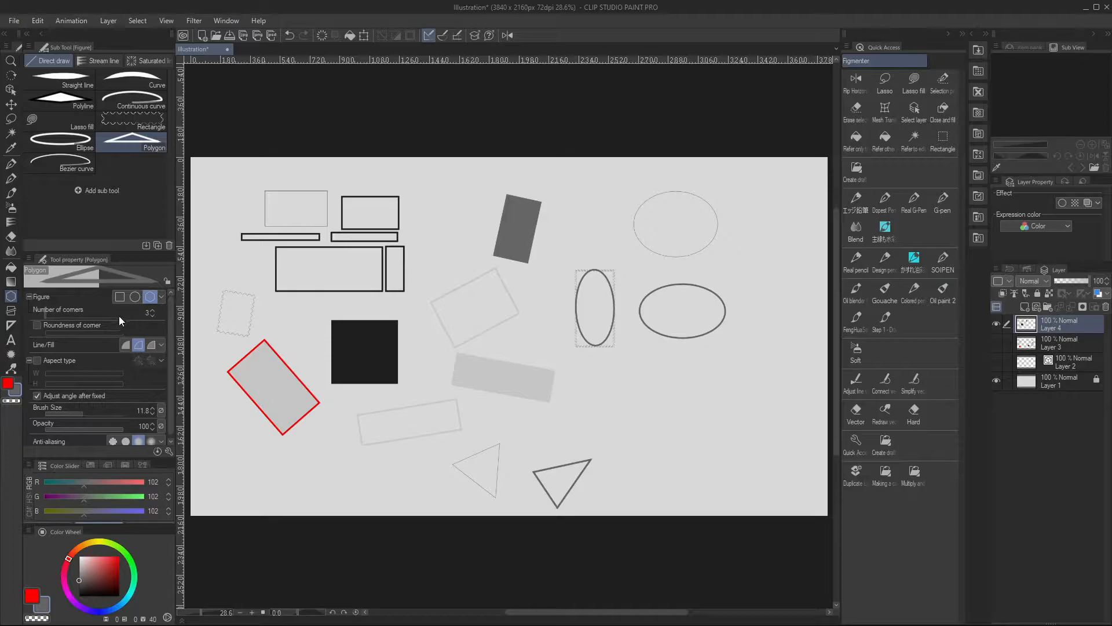
Set the polygon to 8 corners and draw an outlined one above and to the right of the thick triangle
drag(58, 314, 60, 315)
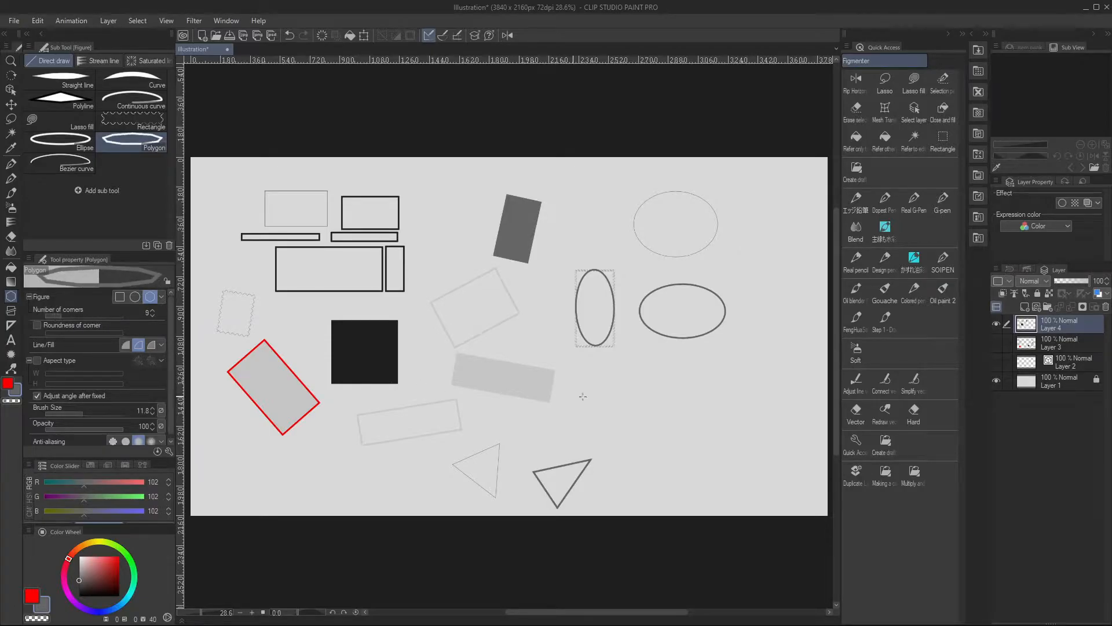
click(152, 316)
drag(623, 397, 687, 463)
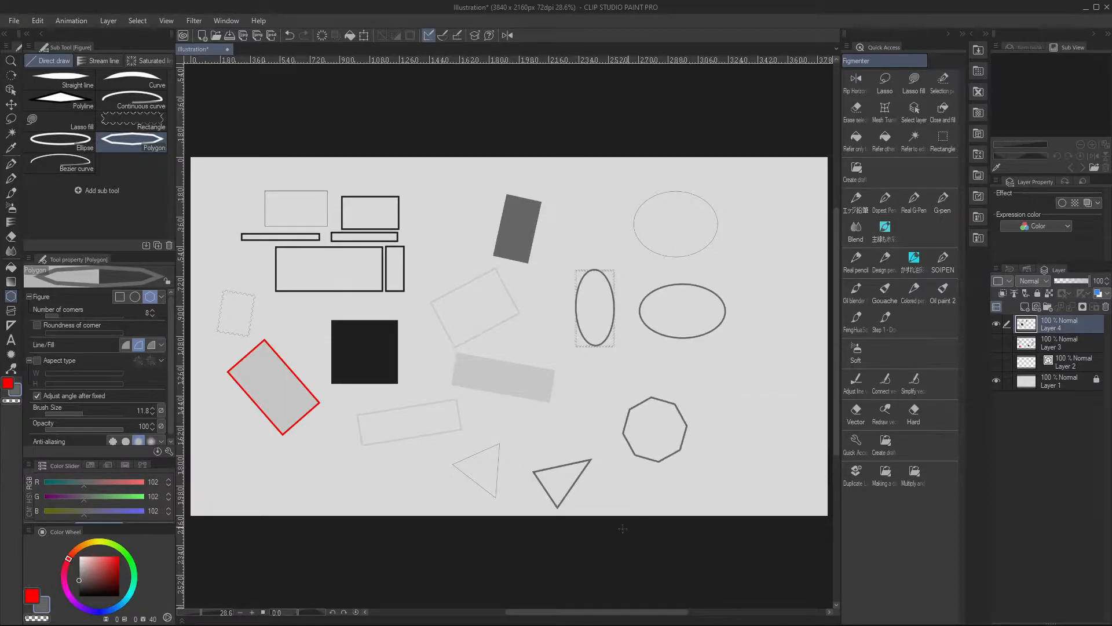
Enable a corner roundness of 10 for the polygon and draw a larger 8-corner shape near the canvas's right edge
click(149, 301)
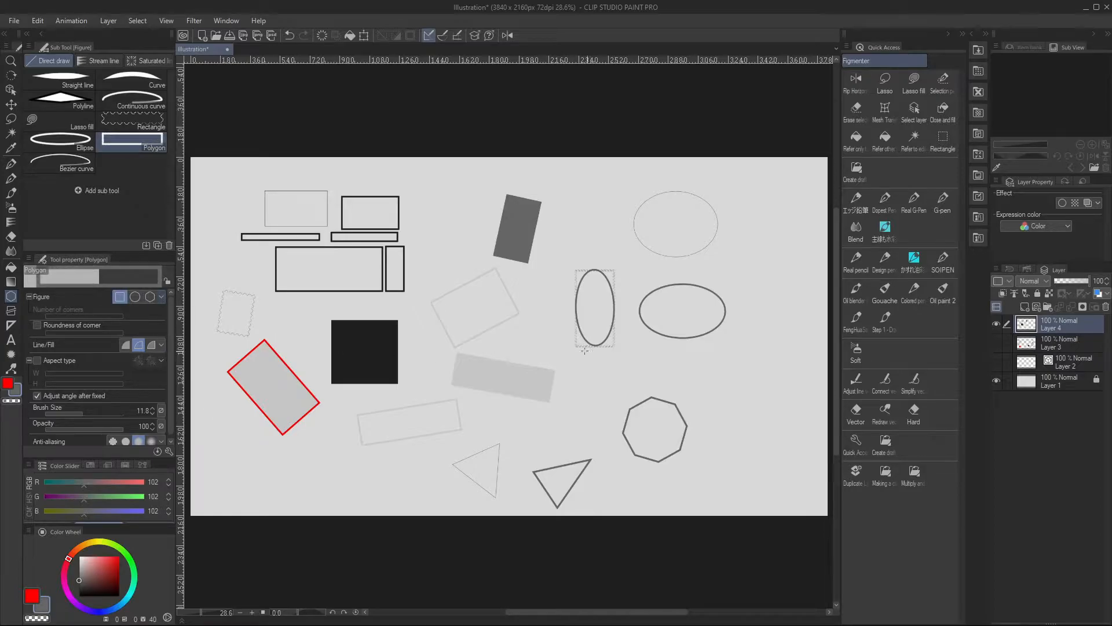
click(150, 297)
click(37, 325)
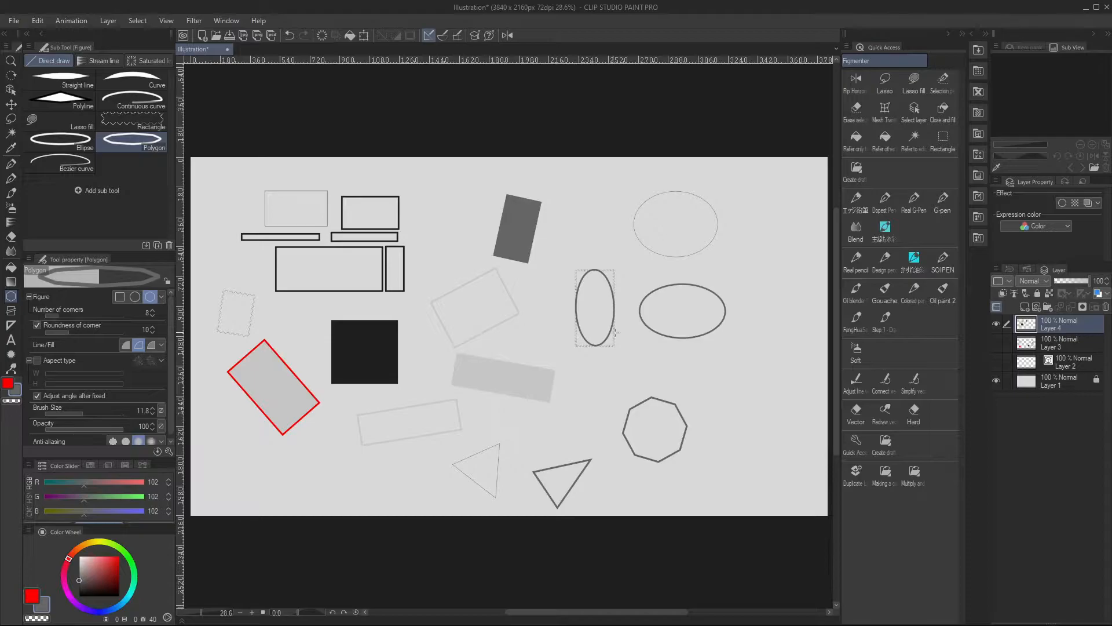
drag(752, 353, 821, 464)
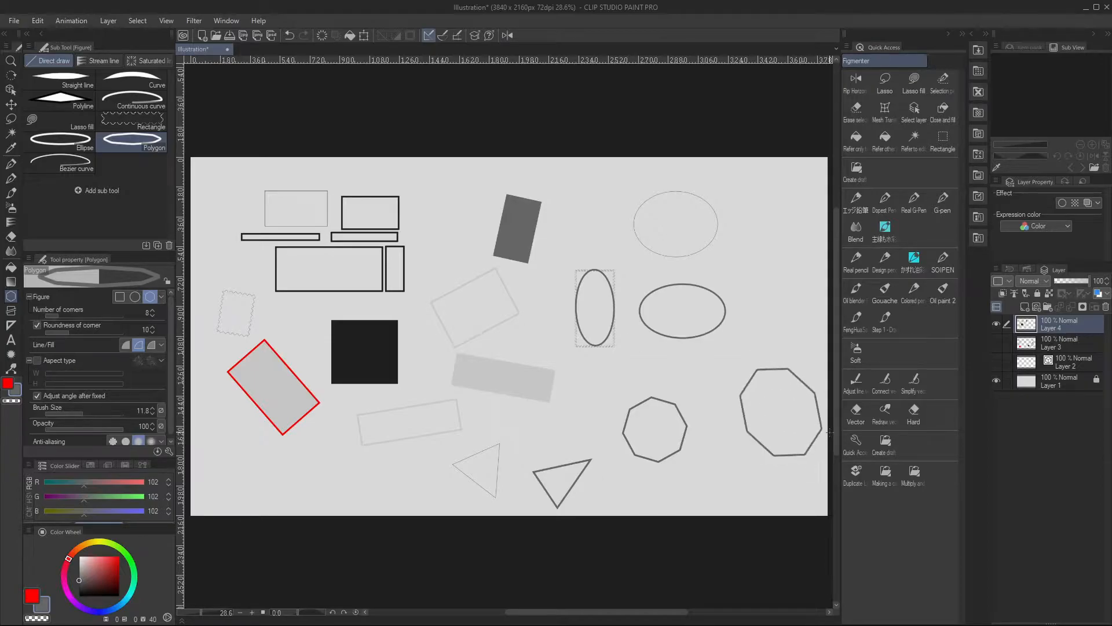
Set the polygon's corner roundness to 29 and draw an 8-corner outline above the large octagon near the canvas's right edge
click(823, 448)
click(82, 330)
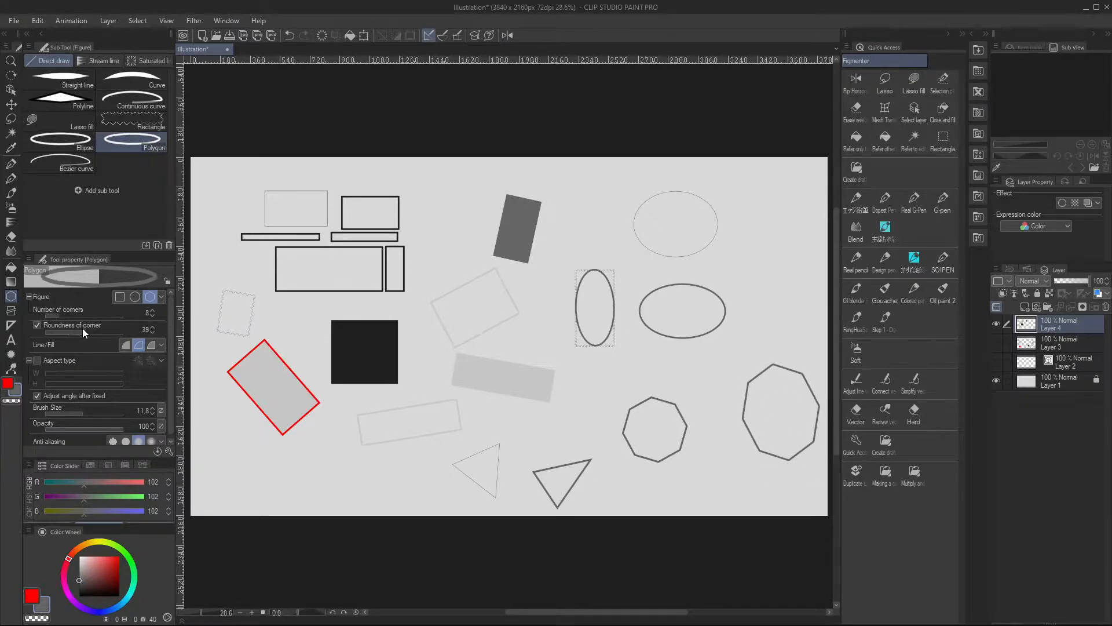
drag(751, 224, 814, 316)
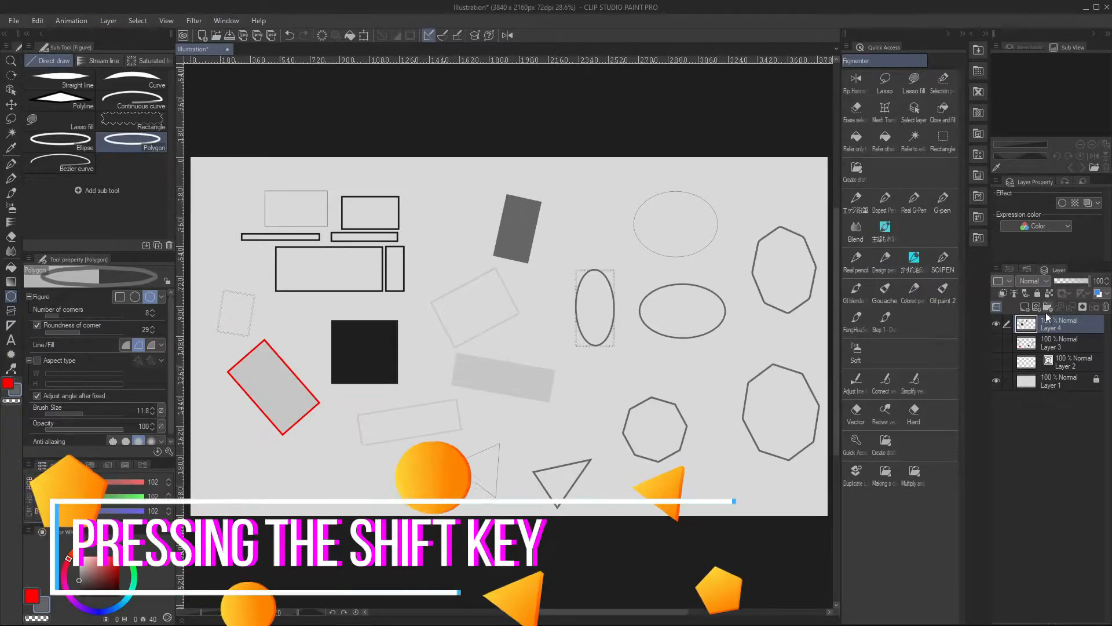
Create a new layer, hide Layer 4, and draw a regular 8-corner polygon with equal proportions in the canvas's upper-left area
key(ctrl+shift+n)
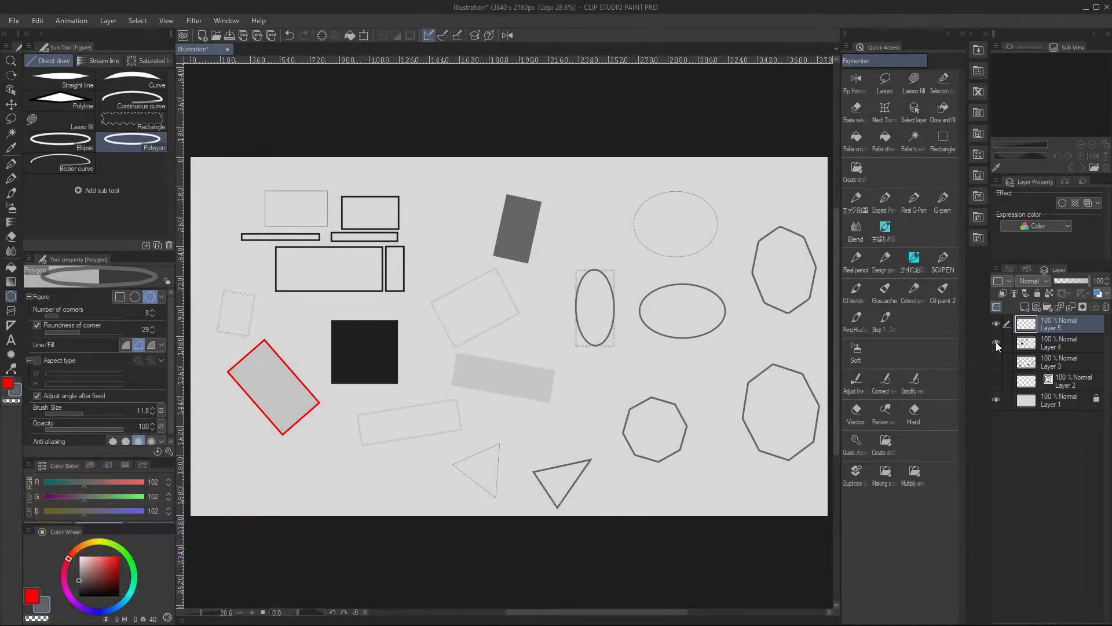
click(996, 343)
key(shift)
drag(261, 215, 390, 336)
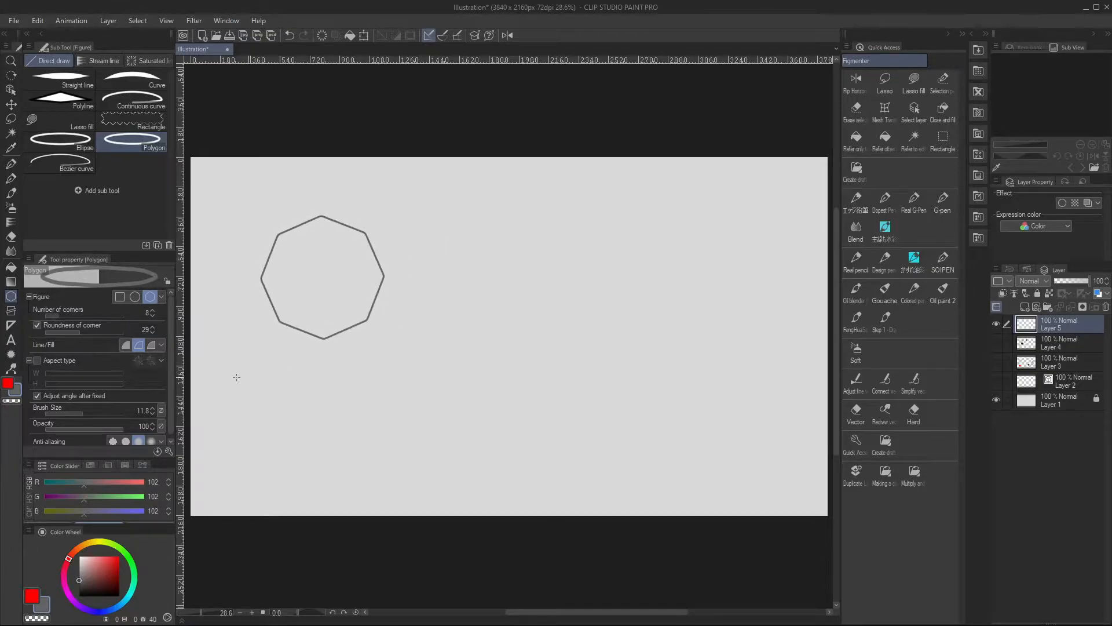
Set the polygon tool to 6 corners and draw a perfect circle inside the octagon with the Ellipse tool
drag(71, 318, 52, 315)
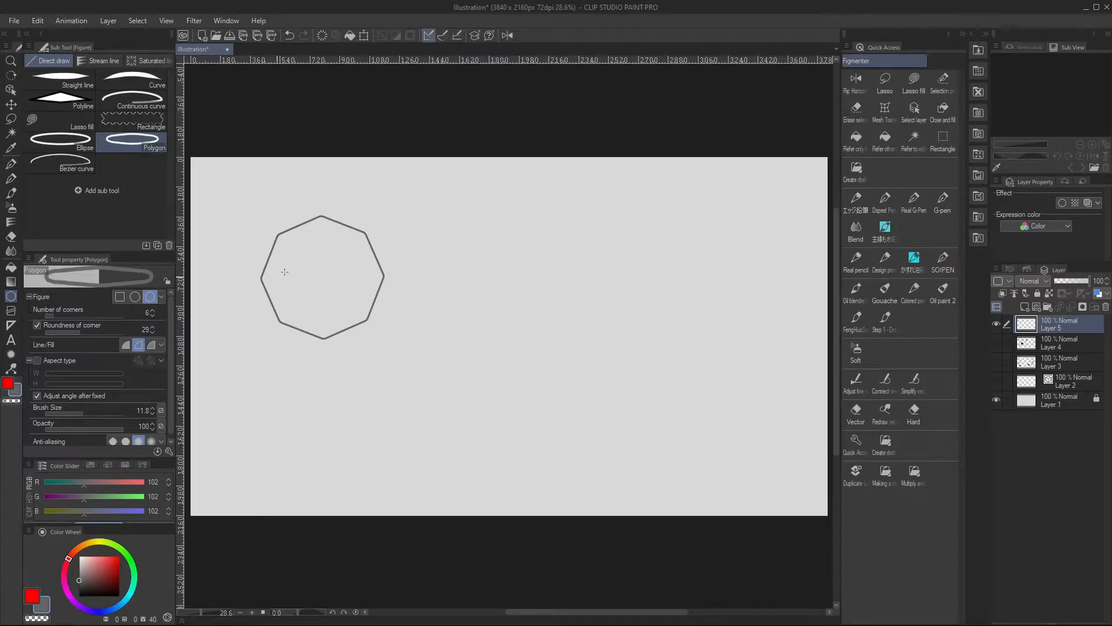
click(87, 149)
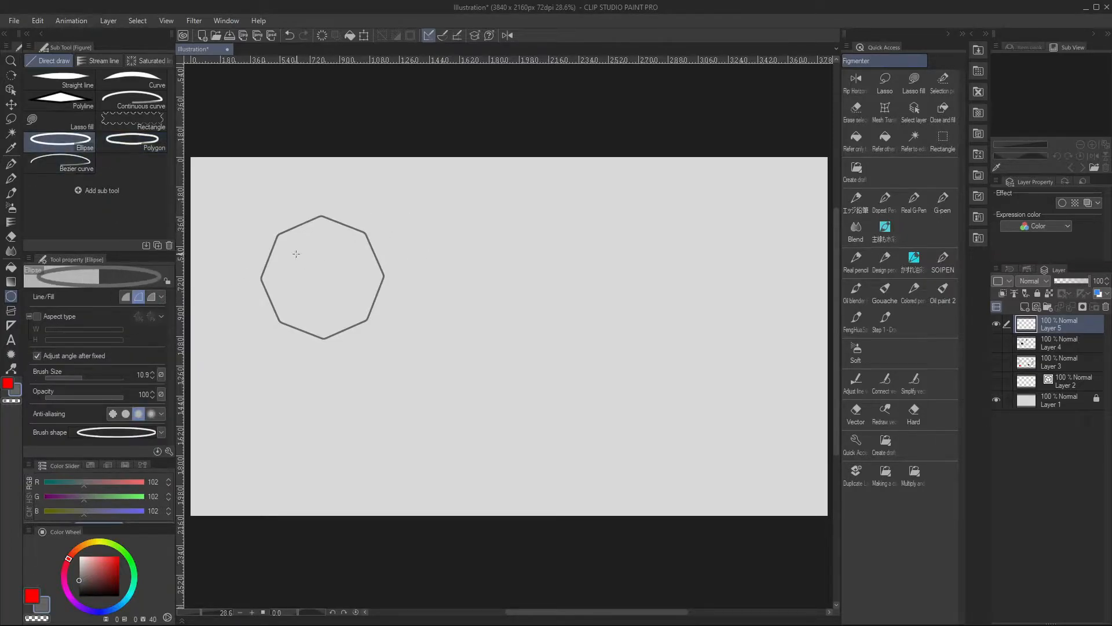
drag(283, 237, 369, 318)
Change the rectangle's brush shape to the plain solid line and draw a slightly tilted square inside the circle
click(126, 124)
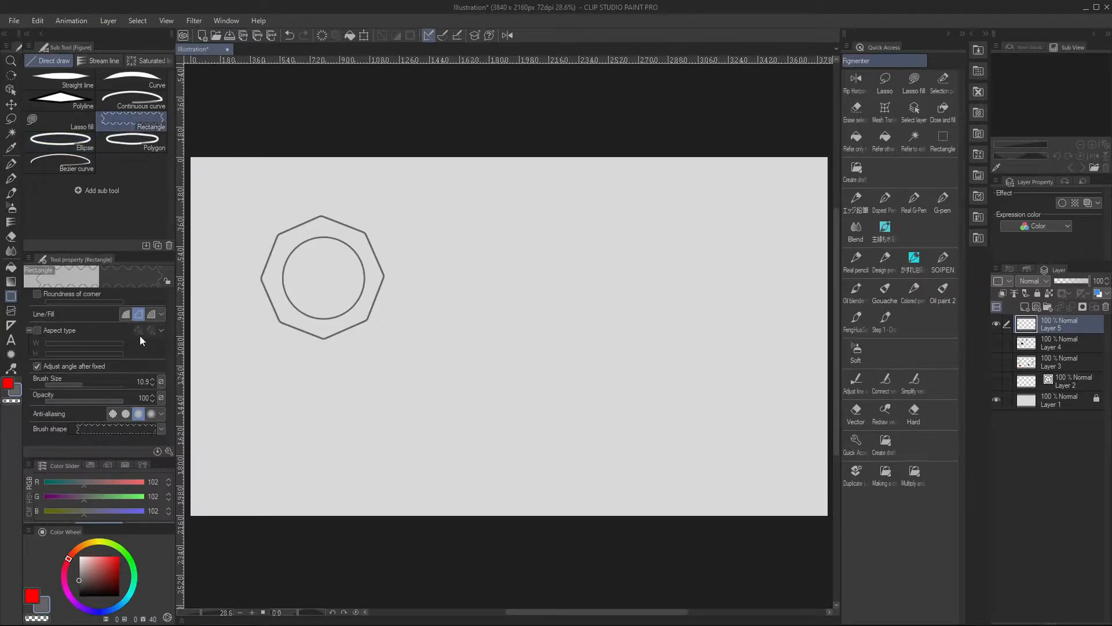
click(162, 431)
click(149, 246)
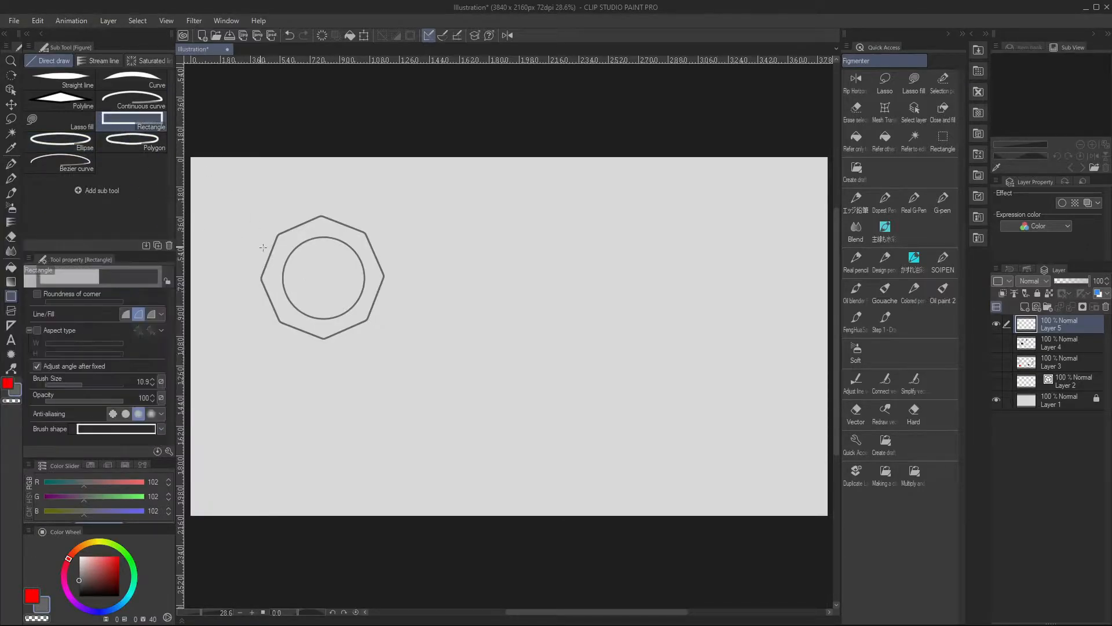
drag(299, 254, 385, 300)
Draw a small perfect circle to the right of the octagon with the Ellipse tool
click(72, 142)
drag(406, 227, 467, 290)
key(Escape)
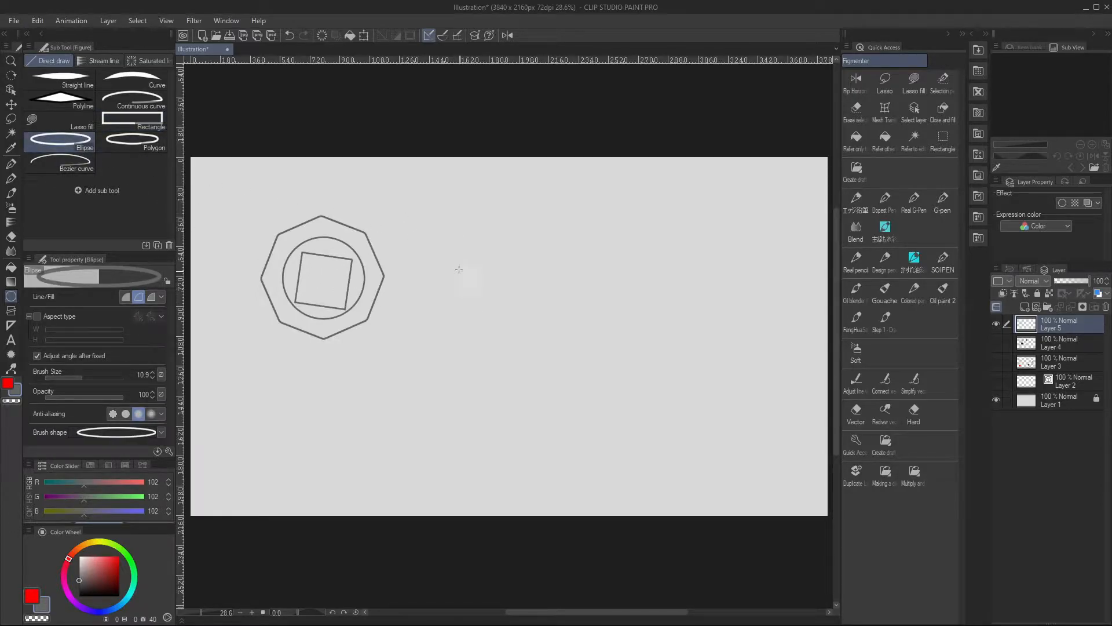
drag(443, 260, 486, 303)
Enable the rectangle's aspect type with the width below the height of 1.0, and draw a tilted rectangle below the small circle
click(137, 150)
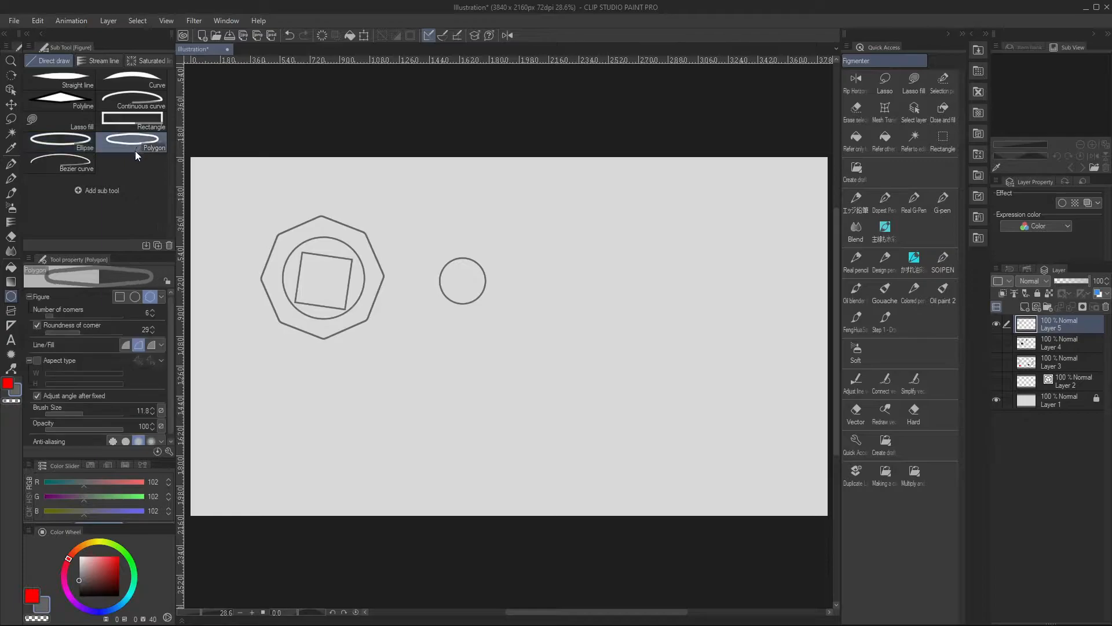
click(128, 126)
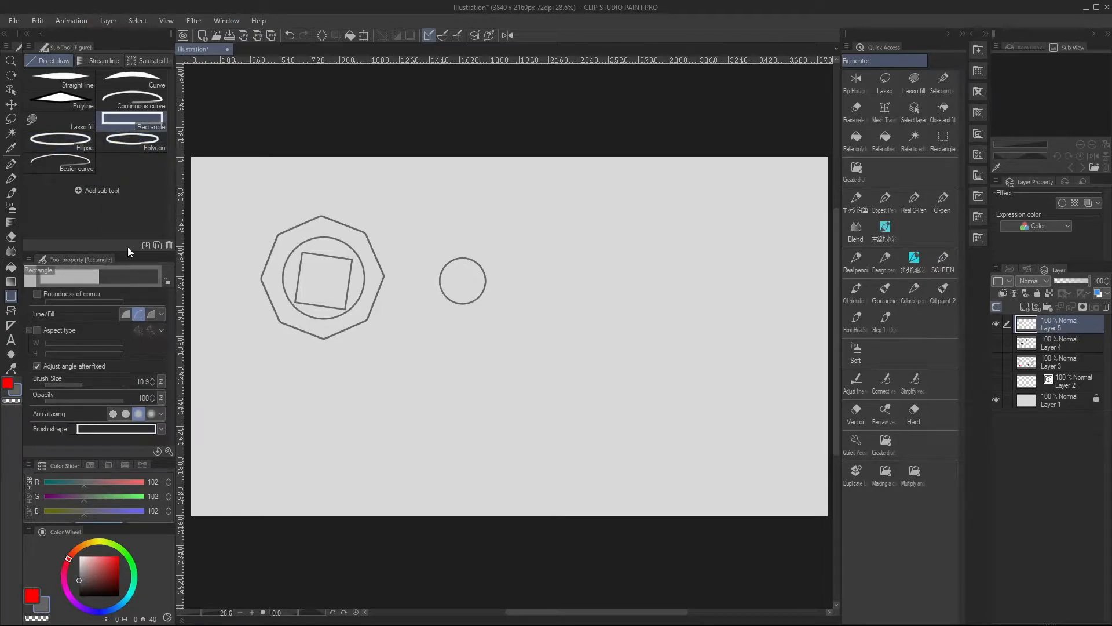
click(37, 331)
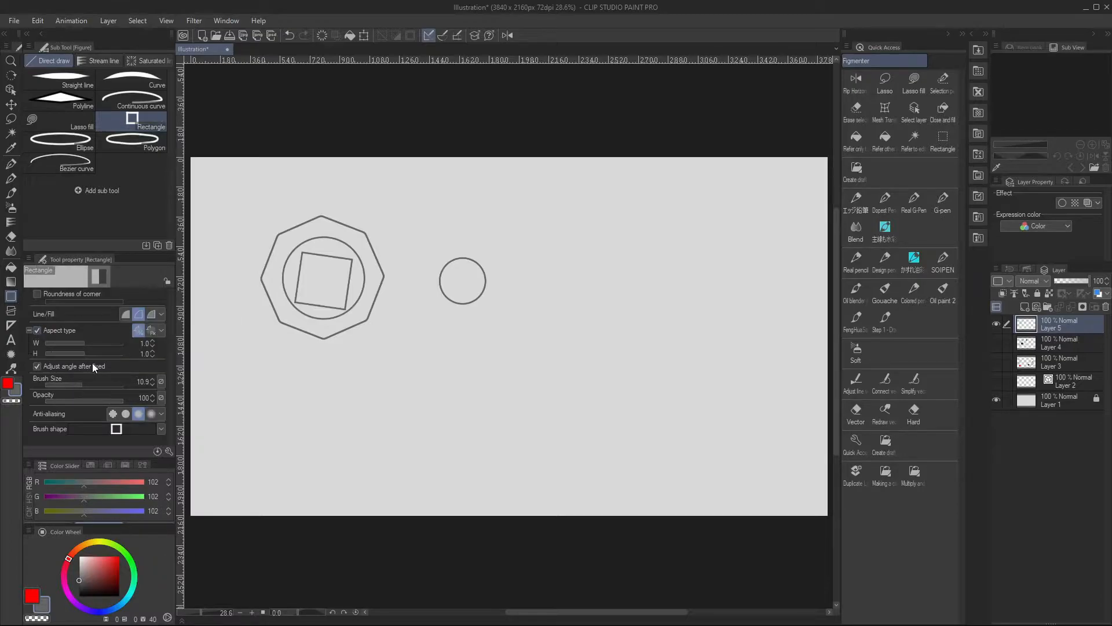
click(70, 343)
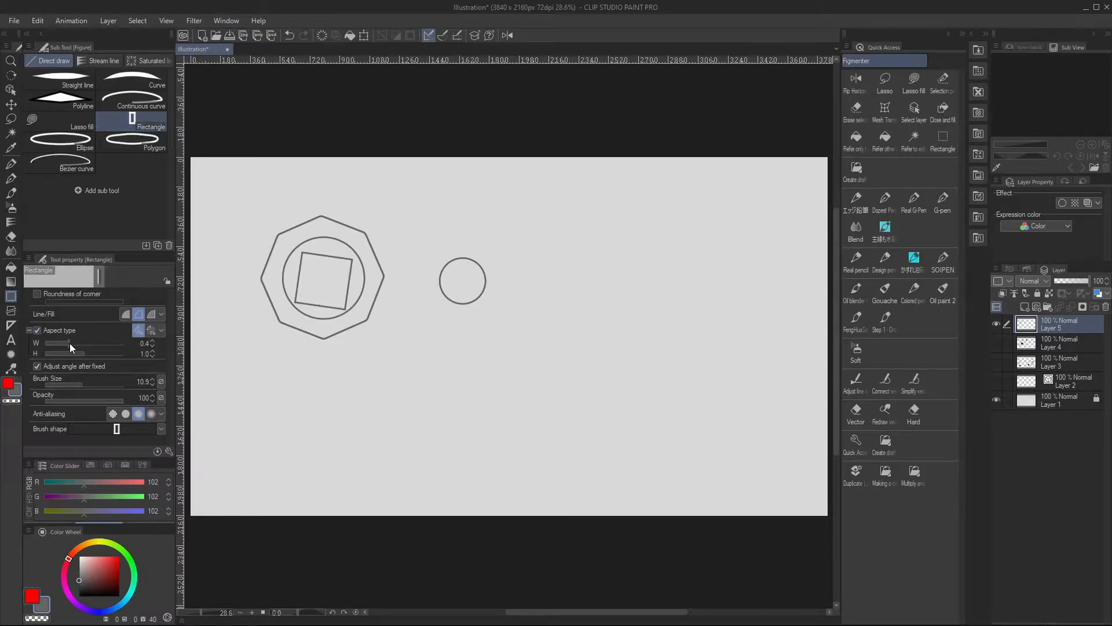
click(71, 343)
drag(402, 329, 491, 386)
key(shift)
click(486, 402)
Set the rectangle's aspect width to 0.2 and draw two slim tilted rectangles, one on each side of the wider one
drag(63, 343, 57, 343)
drag(332, 357, 380, 464)
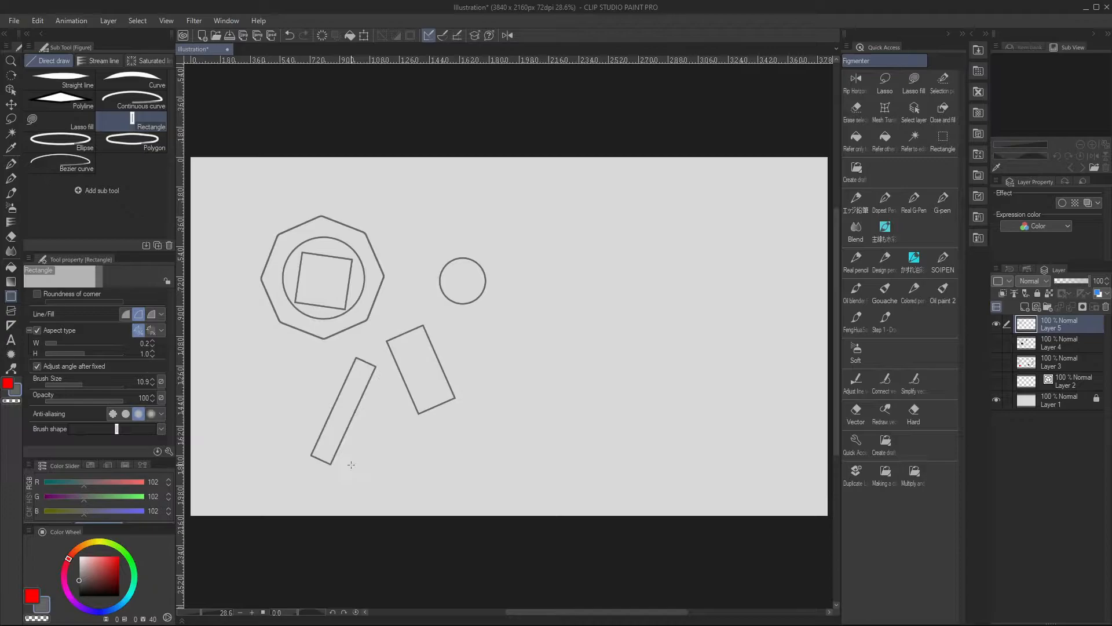
drag(506, 374, 529, 409)
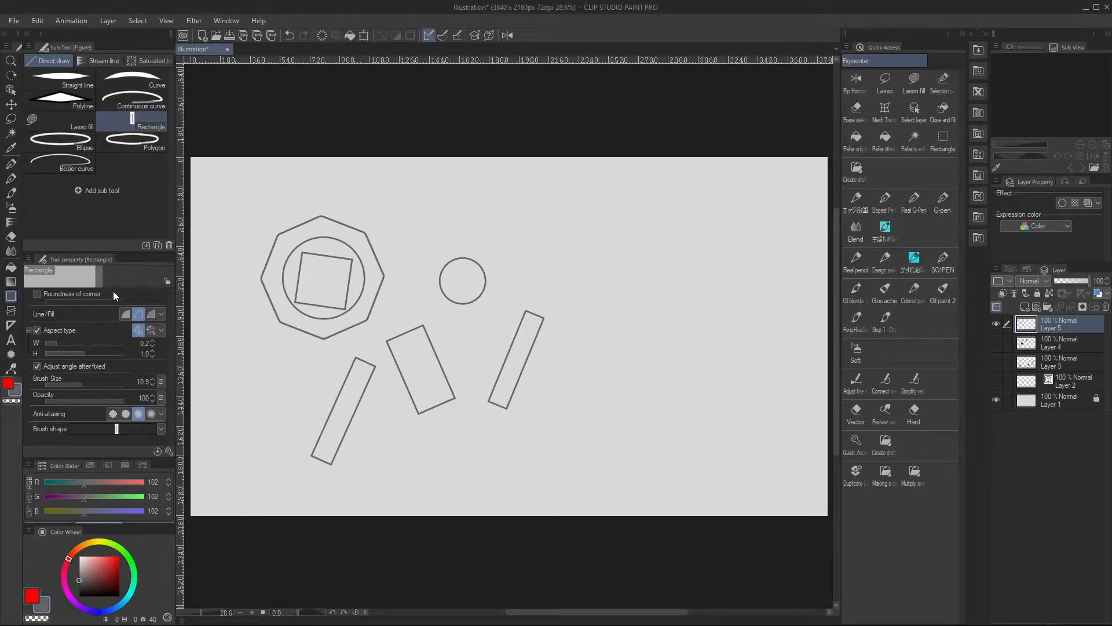
Draw a short tapered straight line at a 45-degree angle above the right slim rectangle
click(60, 140)
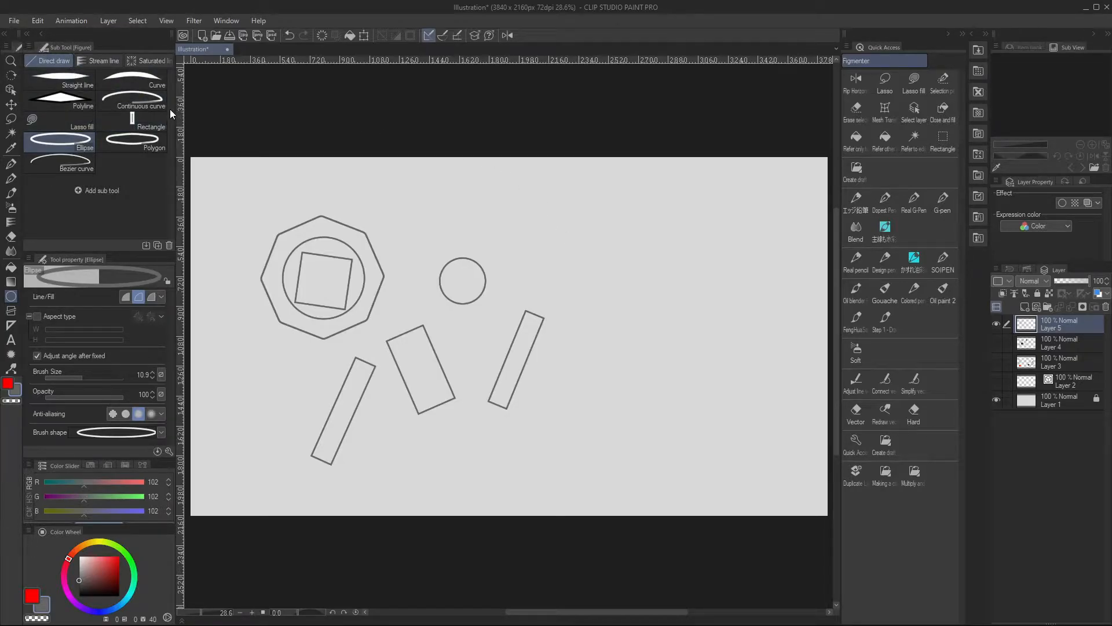
click(77, 78)
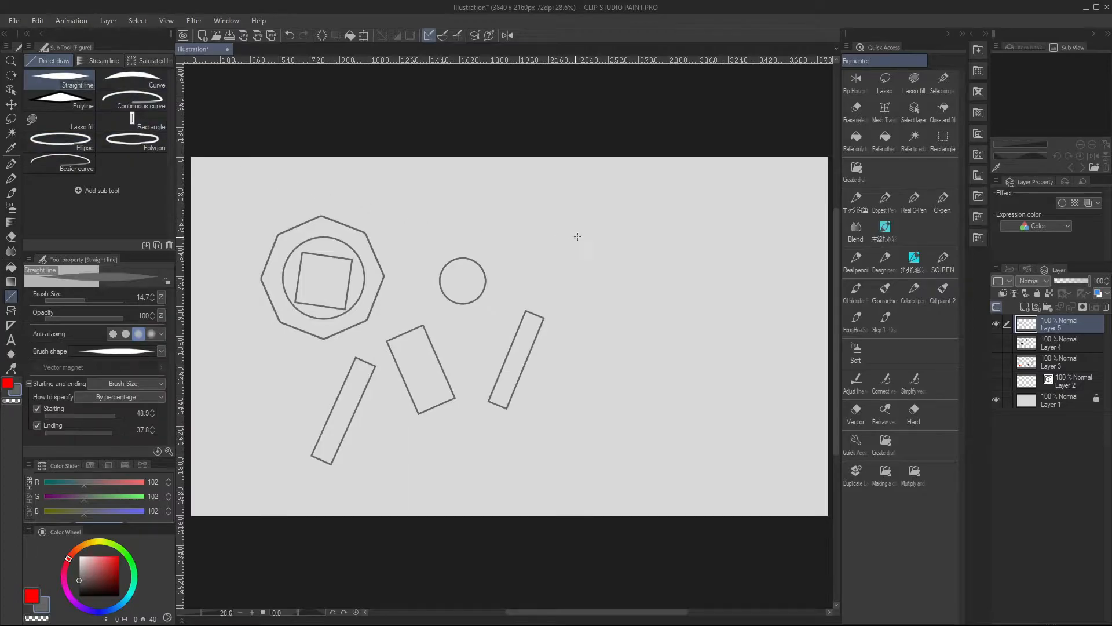
mouse_move(582, 219)
mouse_down()
mouse_move(652, 294)
mouse_move(720, 219)
mouse_move(664, 306)
mouse_move(569, 306)
mouse_move(504, 210)
mouse_move(530, 180)
mouse_move(627, 170)
mouse_move(653, 219)
mouse_move(619, 265)
mouse_move(580, 283)
mouse_move(543, 262)
mouse_up()
Lasso-fill a freehand shape to the right of the slim rectangles and carve its outline using the transparent color
click(81, 123)
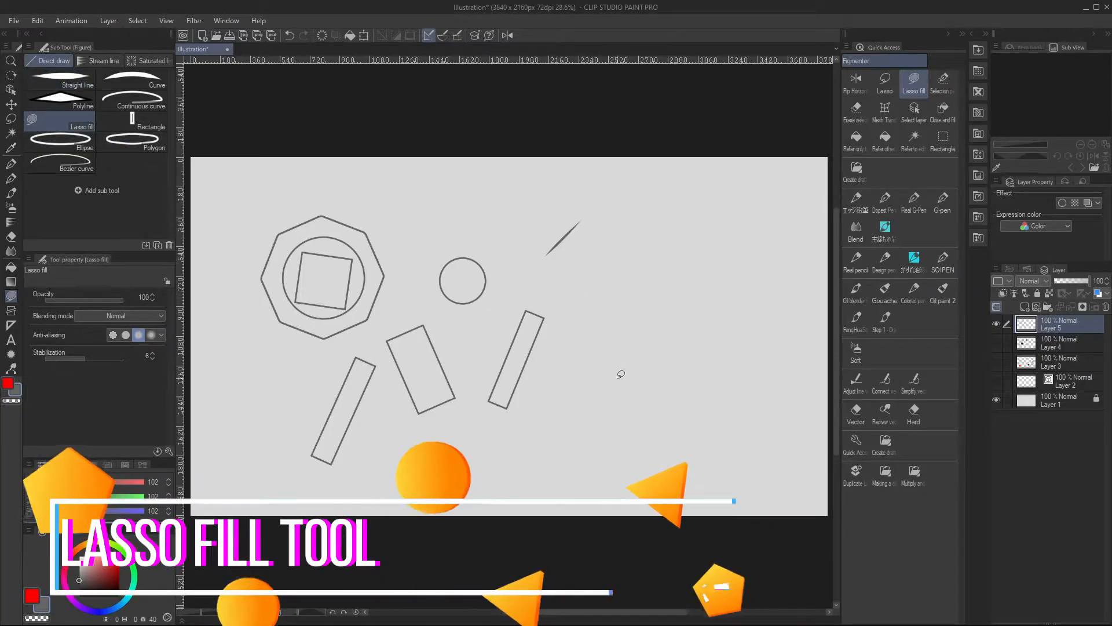
mouse_move(621, 375)
mouse_down()
mouse_move(597, 337)
mouse_move(640, 299)
mouse_move(660, 334)
mouse_move(647, 374)
mouse_move(615, 387)
mouse_up()
key(c)
drag(672, 293, 688, 287)
drag(627, 264, 636, 256)
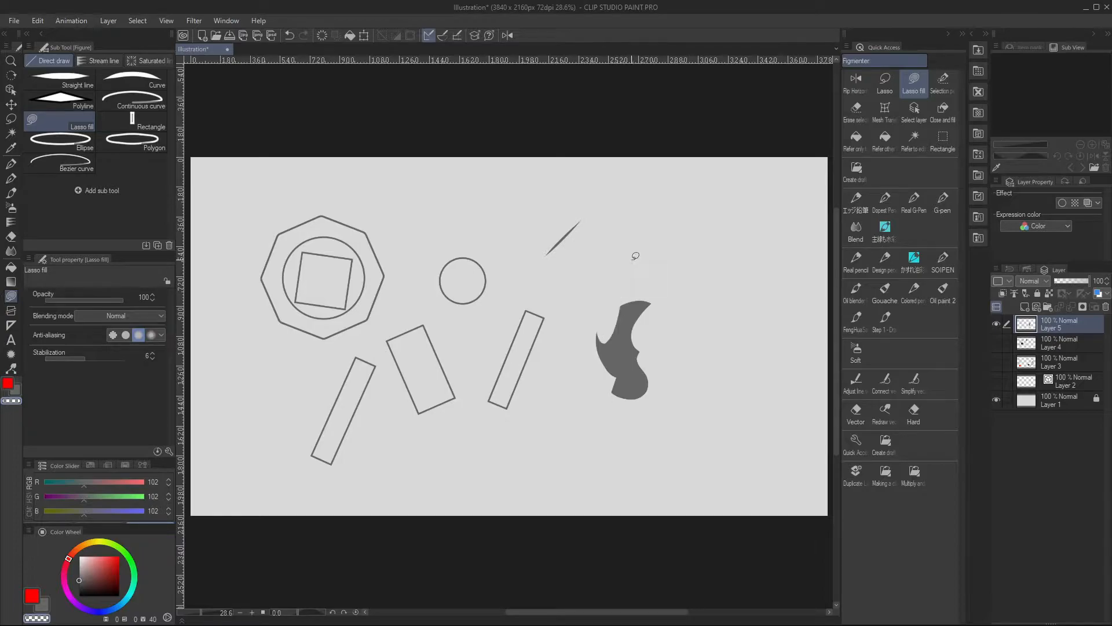
drag(629, 354, 639, 370)
Return to the grey color, lasso-fill a large oval at the canvas's upper right, and fill a curved shape below it with stabilization 19
key(x)
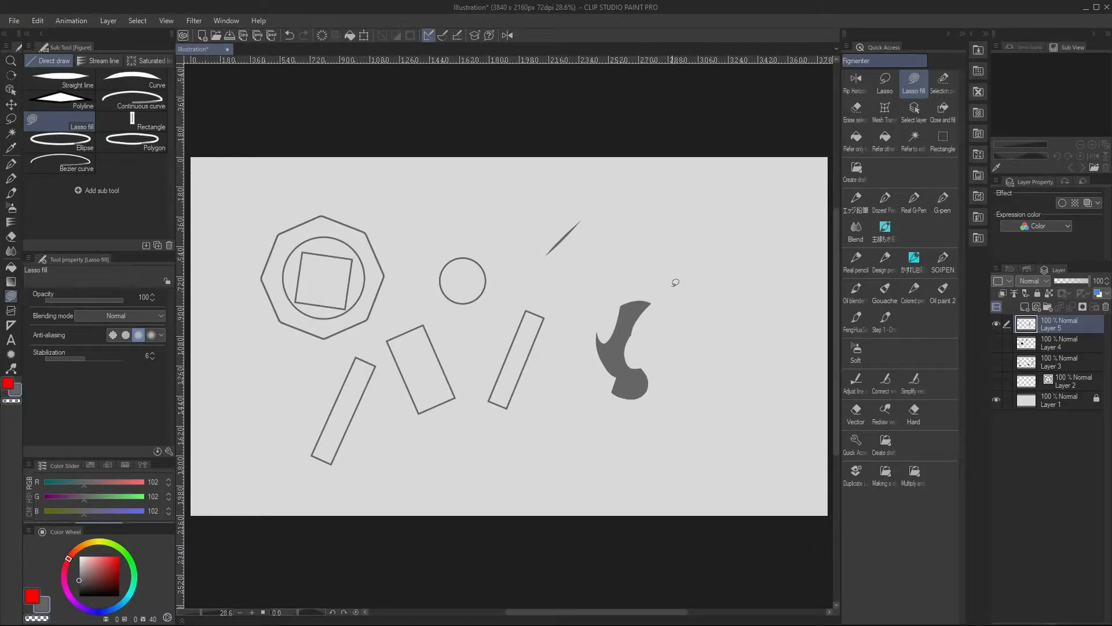
drag(752, 278, 663, 288)
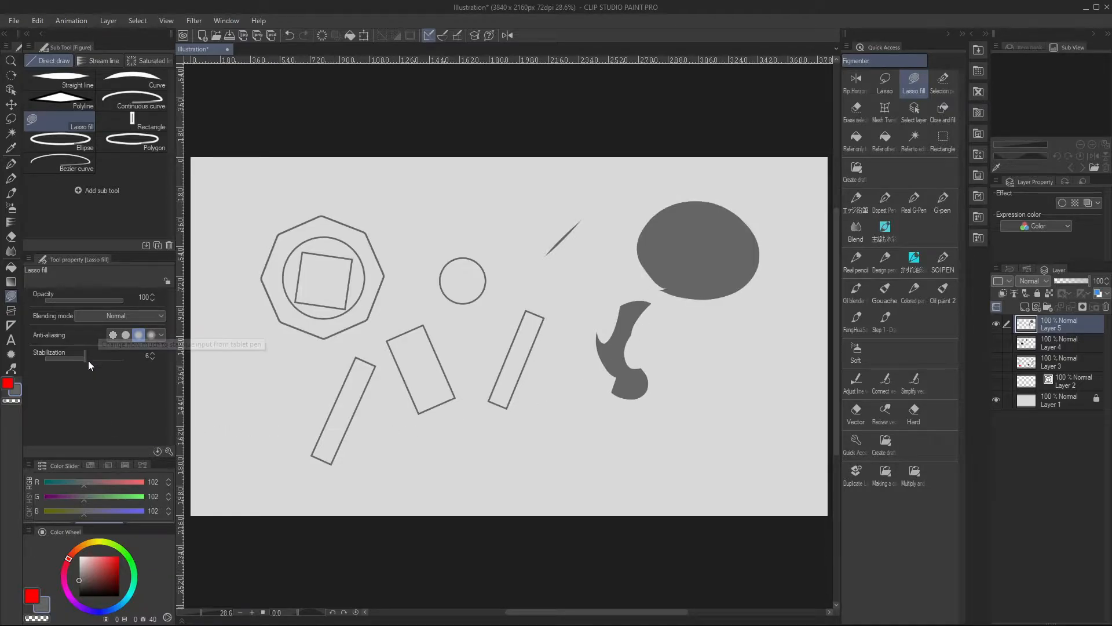
drag(96, 360, 101, 363)
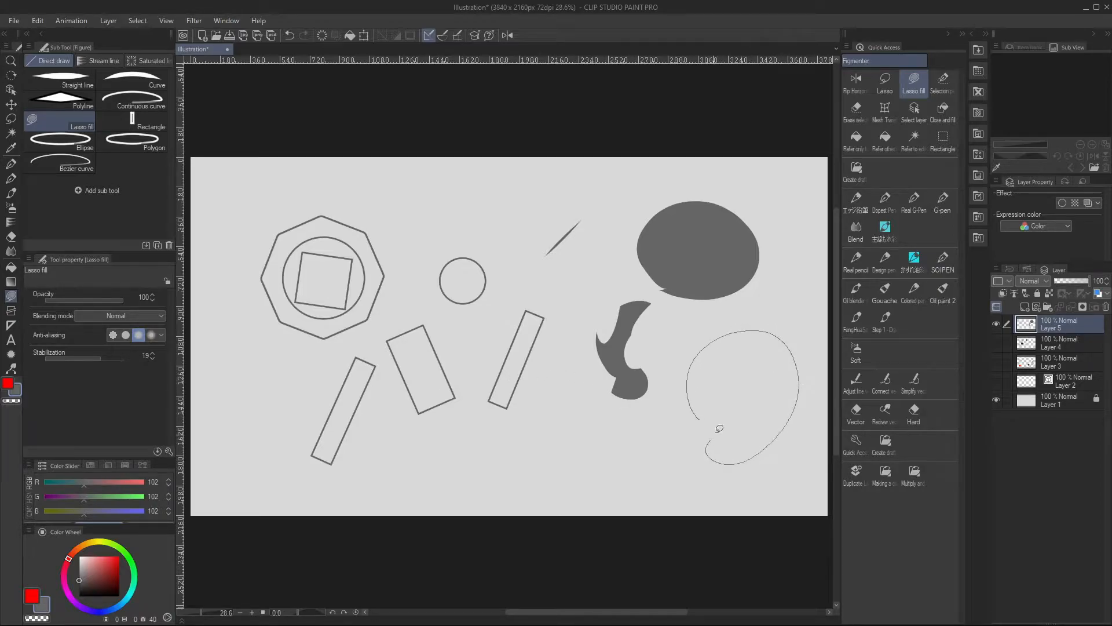
drag(697, 412, 694, 408)
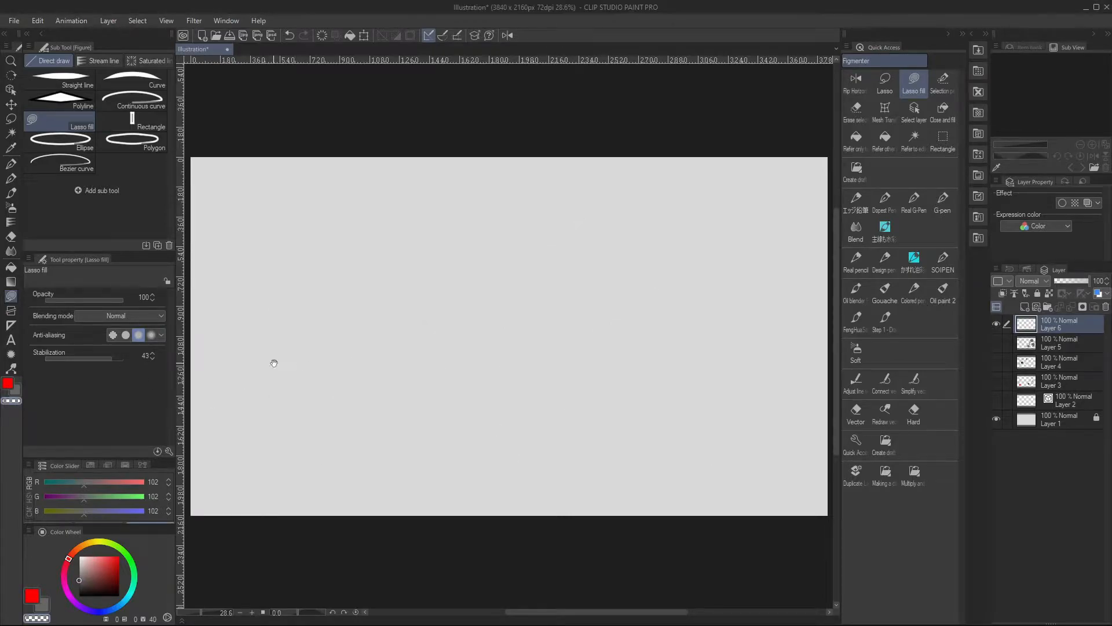
Set the stabilization to 7 and lasso-fill a figure silhouette with head, hair strands and torso on Layer 6
drag(110, 359, 92, 358)
mouse_move(356, 227)
mouse_down()
mouse_move(394, 169)
mouse_move(373, 229)
mouse_up()
mouse_move(424, 201)
mouse_down()
mouse_move(390, 220)
mouse_move(403, 210)
mouse_up()
drag(409, 265, 392, 276)
drag(449, 297, 422, 300)
mouse_move(372, 292)
mouse_down()
mouse_move(396, 315)
mouse_move(387, 324)
mouse_up()
drag(420, 335, 384, 347)
drag(374, 211, 377, 249)
drag(379, 232, 396, 250)
mouse_move(444, 337)
mouse_down()
mouse_move(414, 344)
mouse_move(429, 418)
mouse_move(435, 337)
mouse_move(423, 360)
mouse_up()
Trim the silhouette's waist and arm with the transparent color, and fill in more of the skirt and arm
key(c)
key(ctrl+z)
key(c)
key(c)
drag(443, 374, 445, 408)
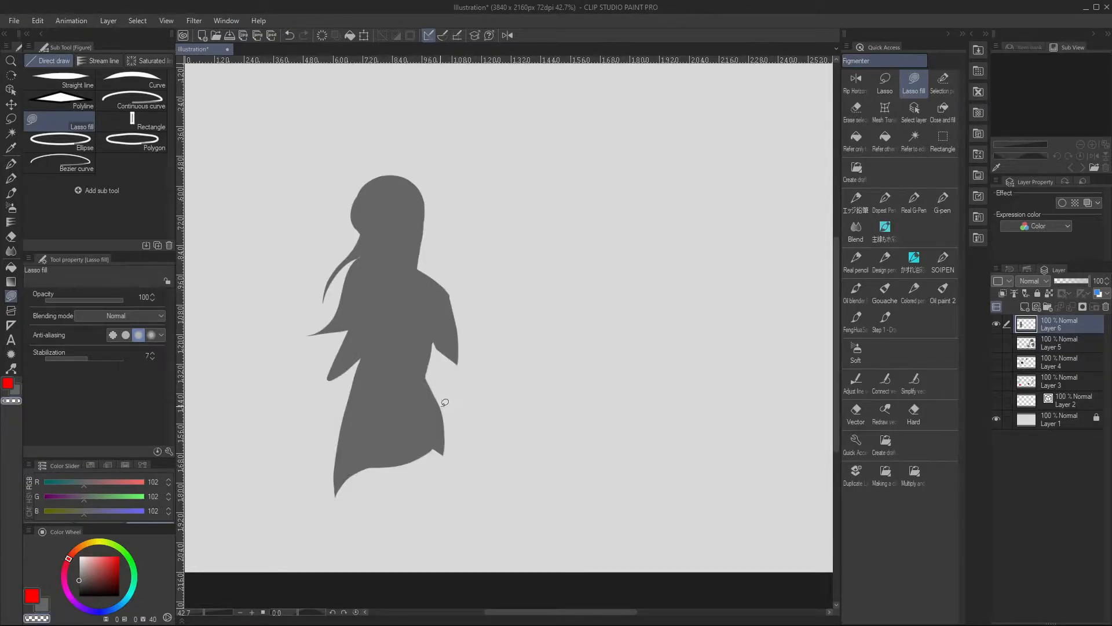
Carve the silhouette's edges with the transparent color and fill in the lower skirt and leg
key(c)
drag(341, 430, 435, 458)
drag(453, 363, 426, 376)
key(c)
drag(477, 313, 491, 234)
drag(455, 392, 445, 367)
key(c)
mouse_move(447, 404)
mouse_down()
mouse_move(442, 369)
mouse_move(417, 370)
mouse_up()
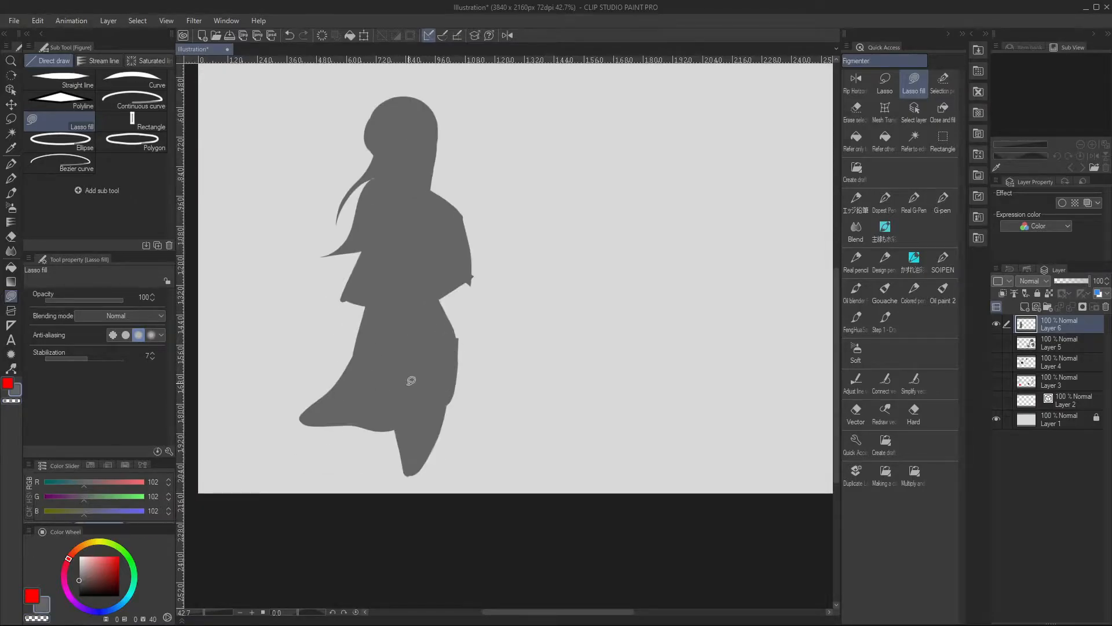
drag(365, 430, 403, 426)
drag(448, 405, 406, 423)
drag(483, 174, 483, 244)
Lower the silhouette layer's opacity to 20% and add a new layer for sketching over it with SOIPEN in dark grey
click(1061, 281)
click(943, 263)
scroll(384, 229, up, 2)
key(bracketleft)
key(bracketleft)
click(79, 590)
key(ctrl+shift+n)
key(ctrl+z)
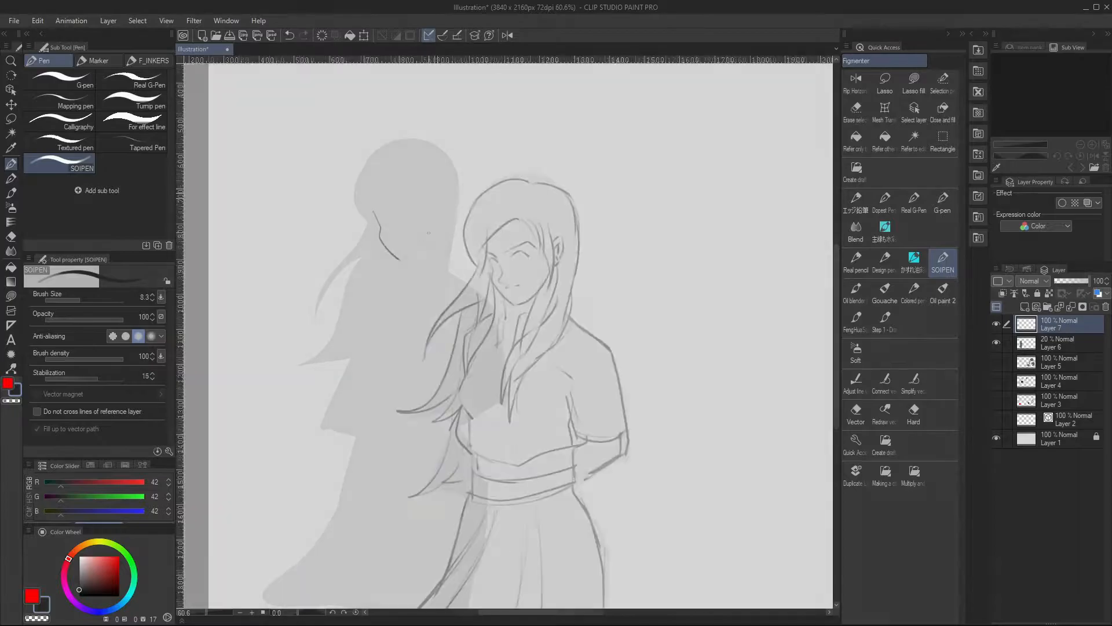
scroll(503, 335, down, 4)
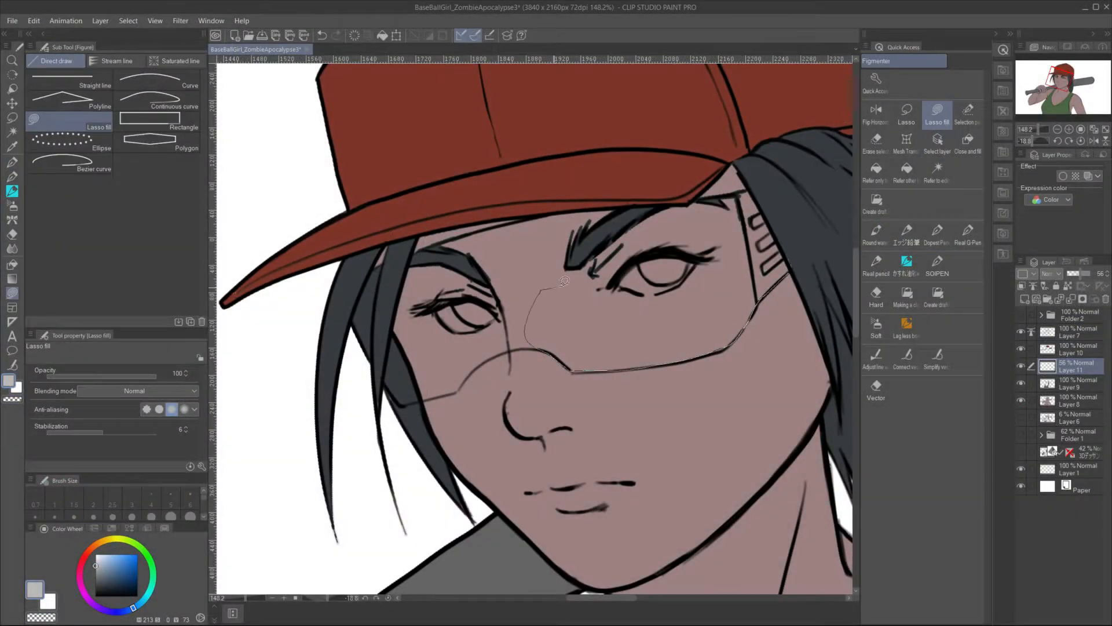
In the BaseBallGirl illustration, lasso-fill the glasses lenses in light grey on Layer 11 and lasso-select the hair strand overlapping them
mouse_move(713, 200)
mouse_down()
mouse_move(743, 187)
mouse_move(719, 197)
mouse_up()
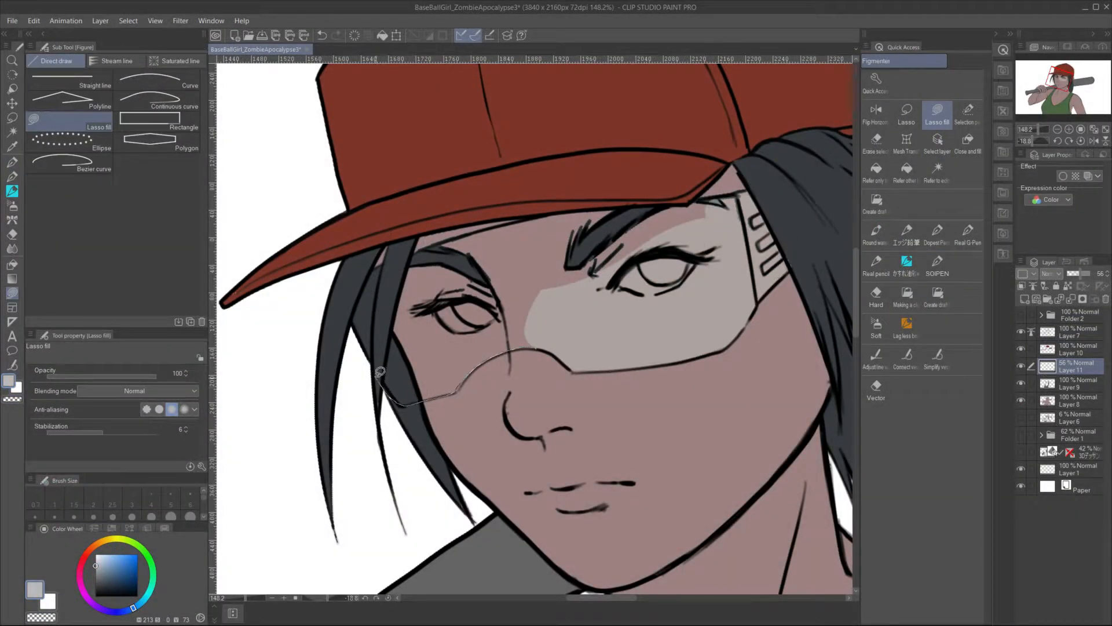
key(p)
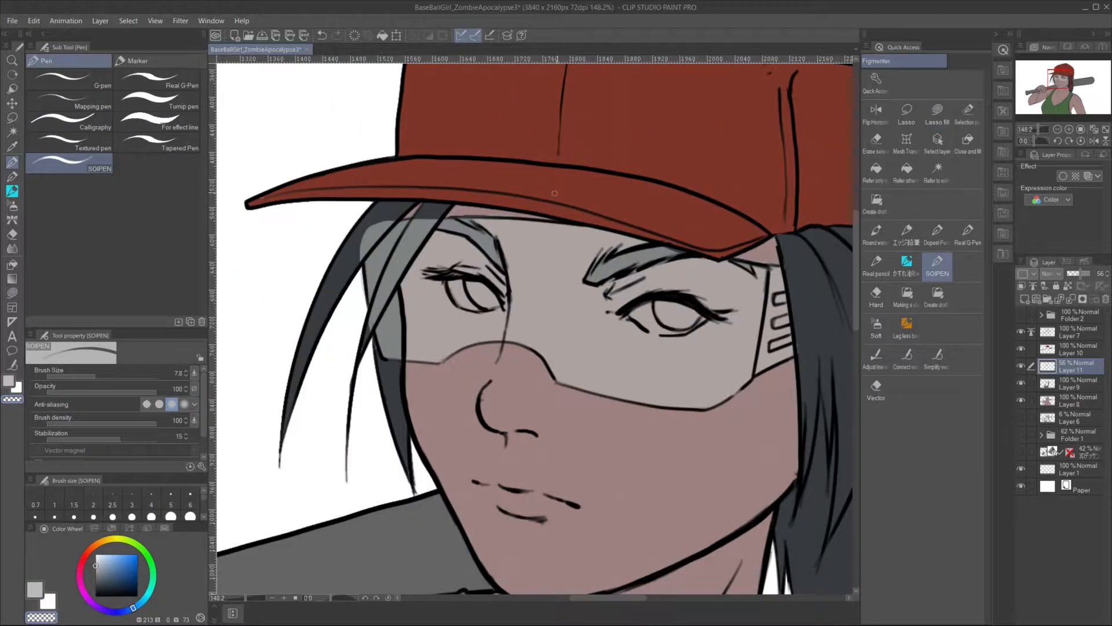
scroll(555, 192, down, 2)
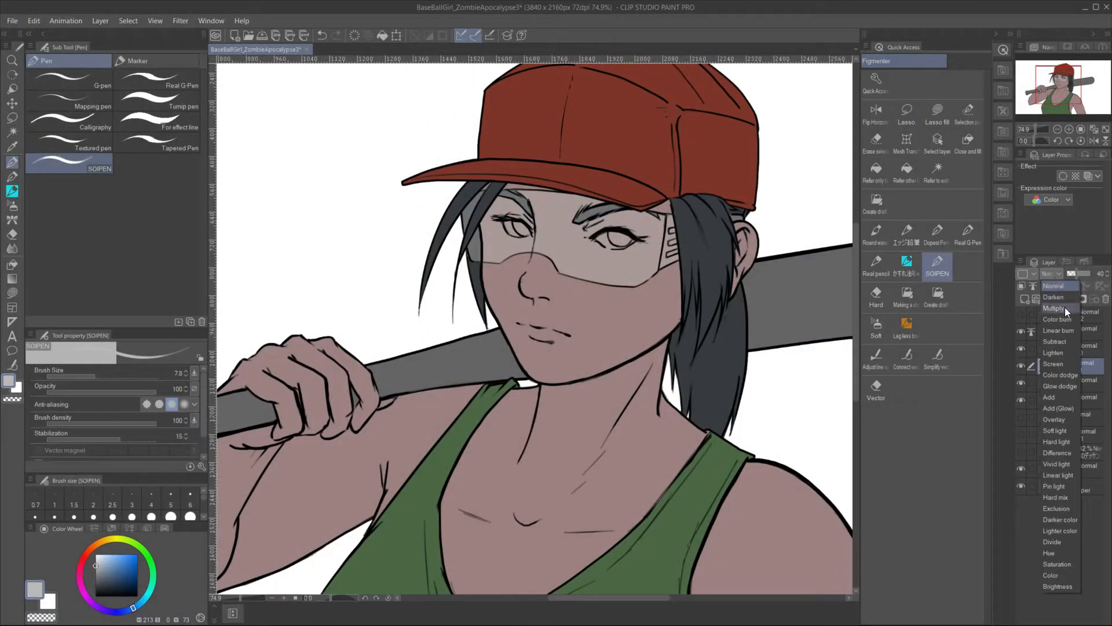
Try different blending modes for Layer 11, settling on Multiply at 92% opacity
click(1066, 309)
click(1052, 274)
click(1055, 419)
click(1052, 274)
click(1066, 310)
drag(1077, 273, 1082, 273)
scroll(628, 472, down, 3)
click(1075, 355)
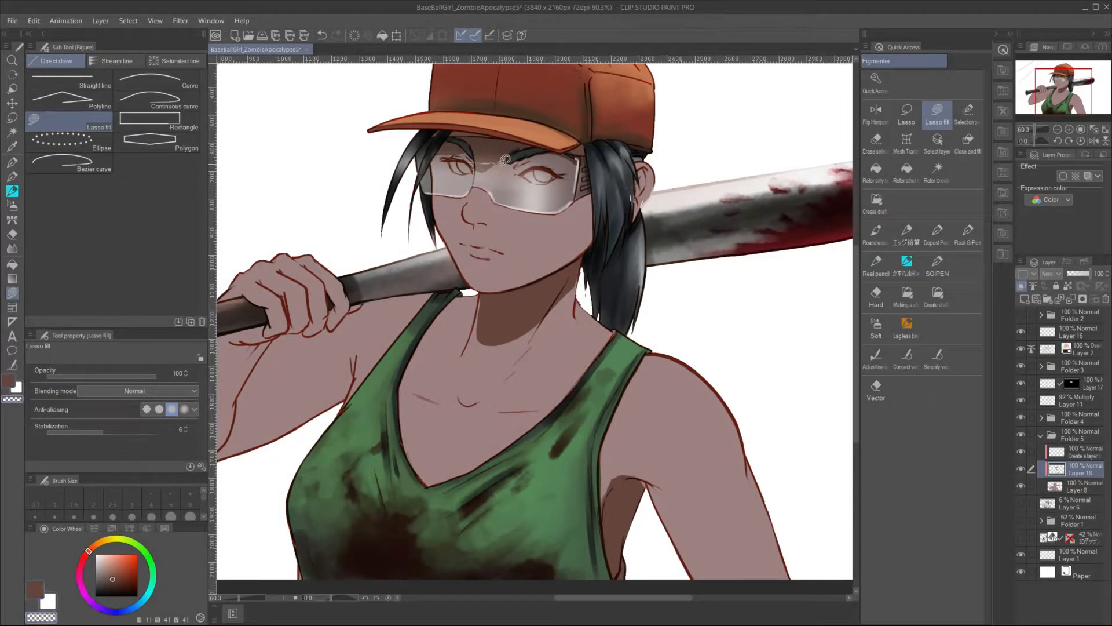
Clean up the ragged edges and tips of the loose hair strands beside the face with Lasso fill
scroll(470, 249, up, 4)
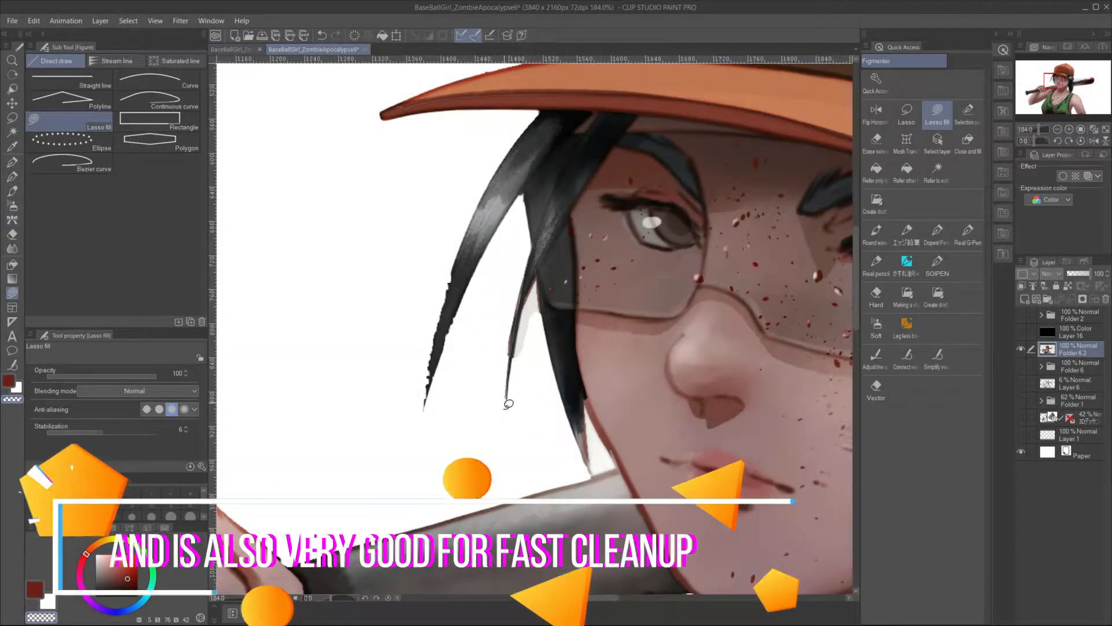
drag(510, 391, 505, 370)
mouse_move(467, 240)
mouse_down()
mouse_move(435, 368)
mouse_move(504, 262)
mouse_move(427, 400)
mouse_up()
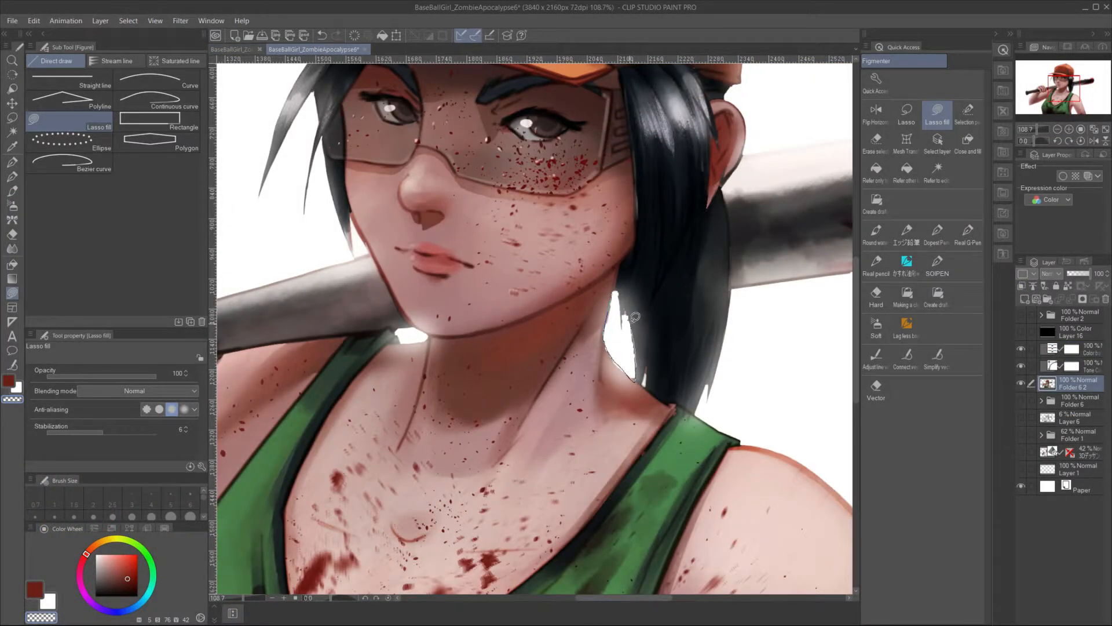
Clean up the ponytail's edges between the neck and shoulder with Lasso fill
drag(635, 317, 645, 305)
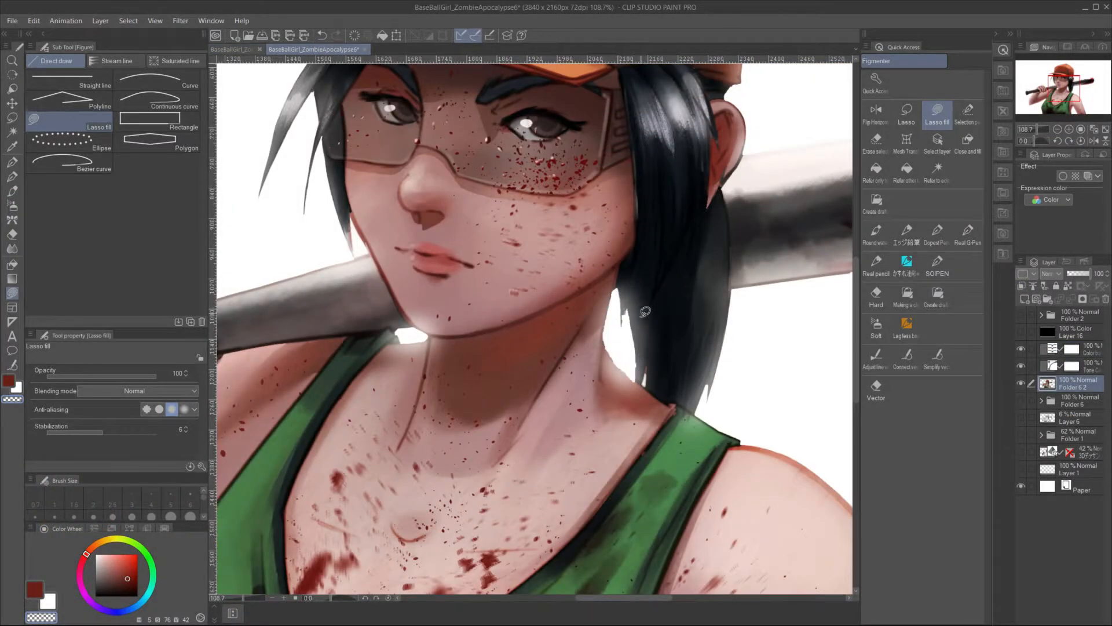
mouse_move(641, 378)
mouse_down()
mouse_move(613, 333)
mouse_move(640, 378)
mouse_move(615, 335)
mouse_move(620, 351)
mouse_up()
drag(700, 376, 681, 382)
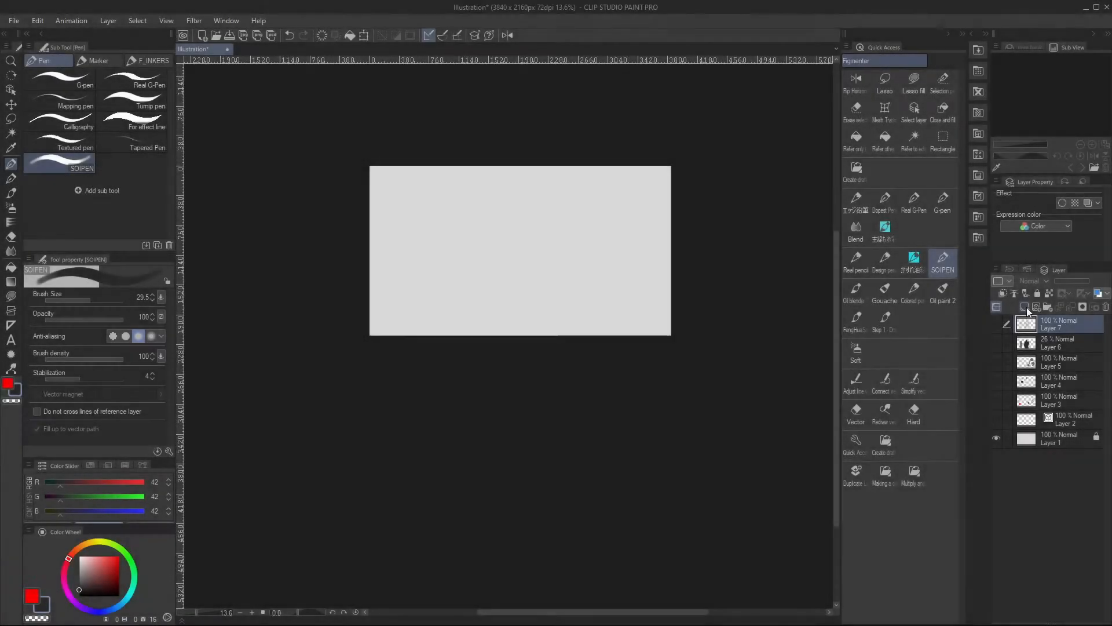
In the Illustration document, add a new layer above Layer 7
click(1025, 307)
scroll(477, 224, up, 2)
scroll(477, 225, up, 1)
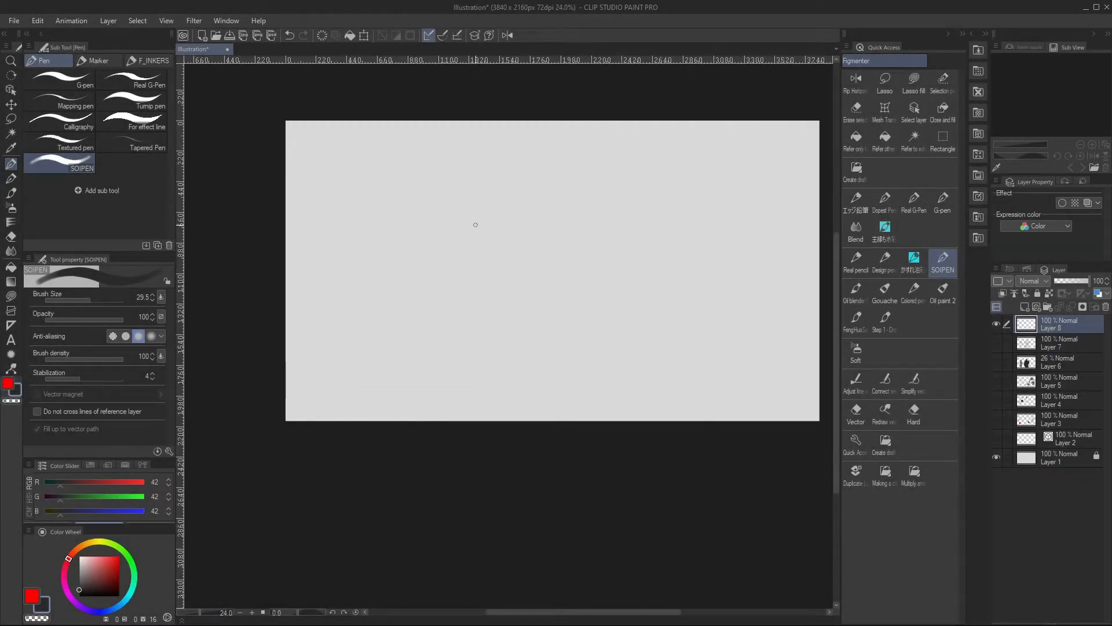
Draw two diagonal lines side by side in the left half of the canvas with Straight line
click(68, 81)
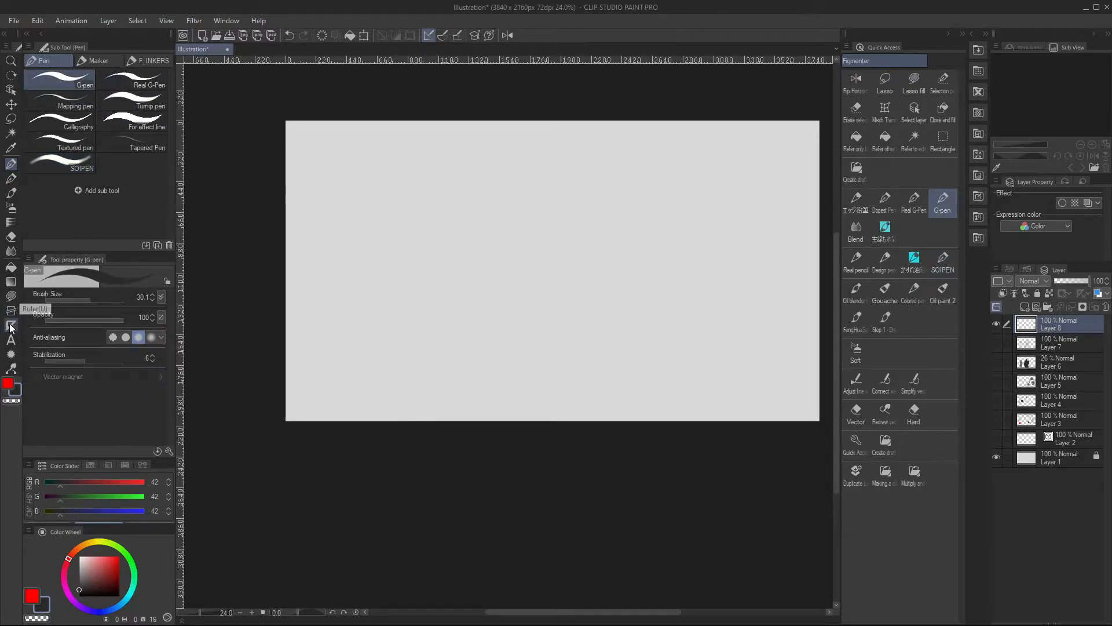
click(11, 295)
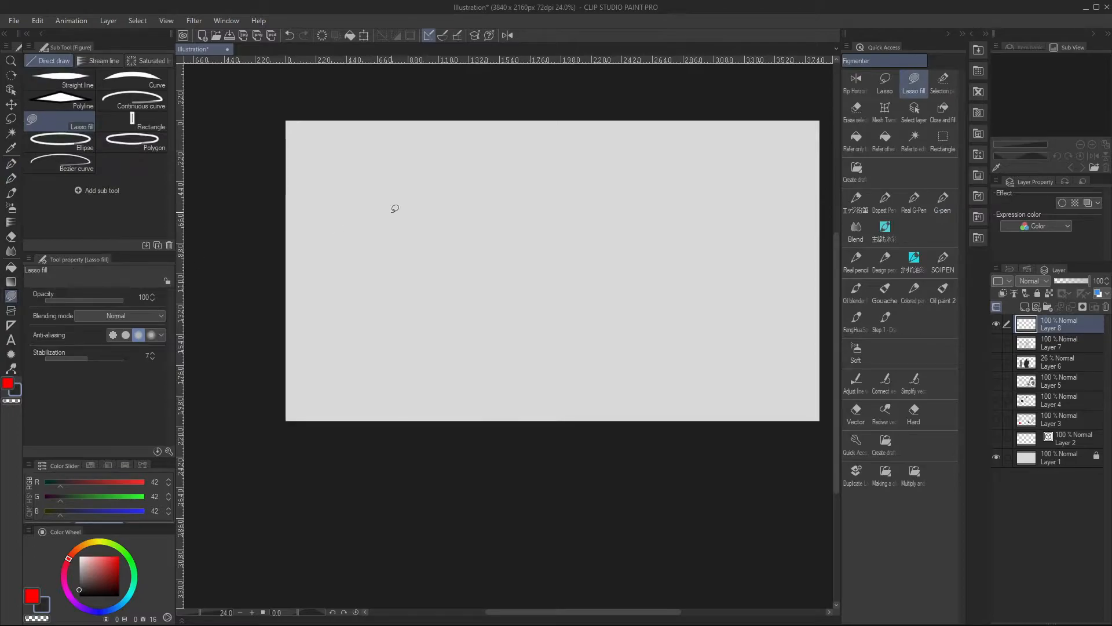
click(61, 80)
drag(357, 289, 471, 190)
drag(426, 295, 533, 184)
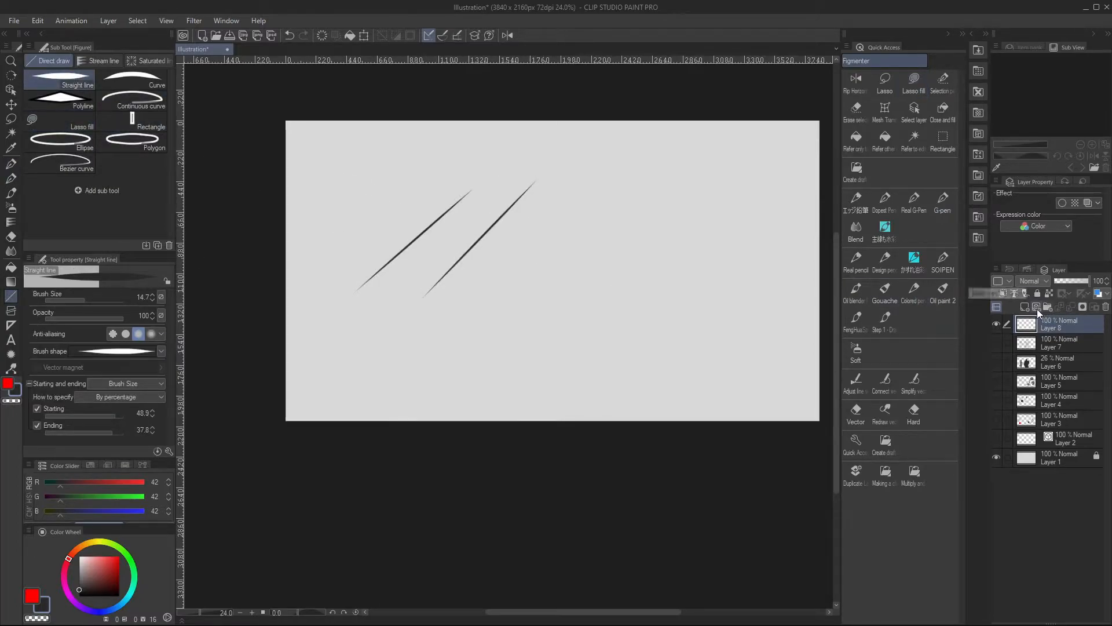
On a new vector layer, draw a diagonal straight line near the canvas centre and bend its middle into a zigzag
click(1038, 308)
drag(494, 329, 666, 158)
ctrl+click(596, 229)
mouse_move(603, 222)
mouse_down()
mouse_move(617, 237)
mouse_move(581, 266)
mouse_move(578, 232)
mouse_up()
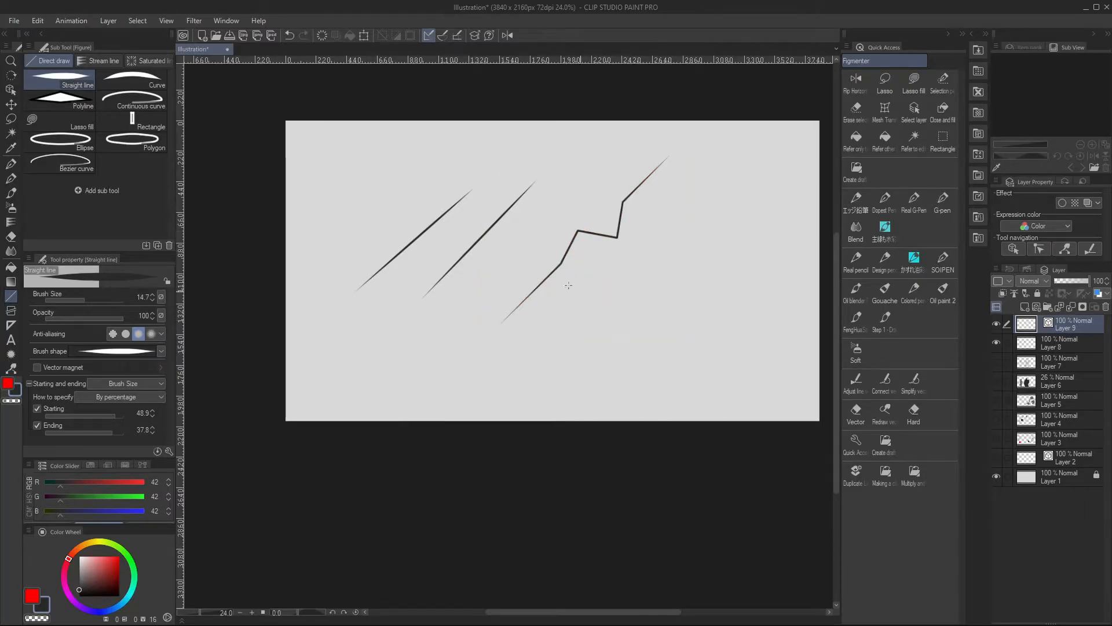
Draw a downward-bowing arc with Curve to the right of the zigzag line, undoing the last adjustment
click(155, 82)
drag(696, 312, 715, 210)
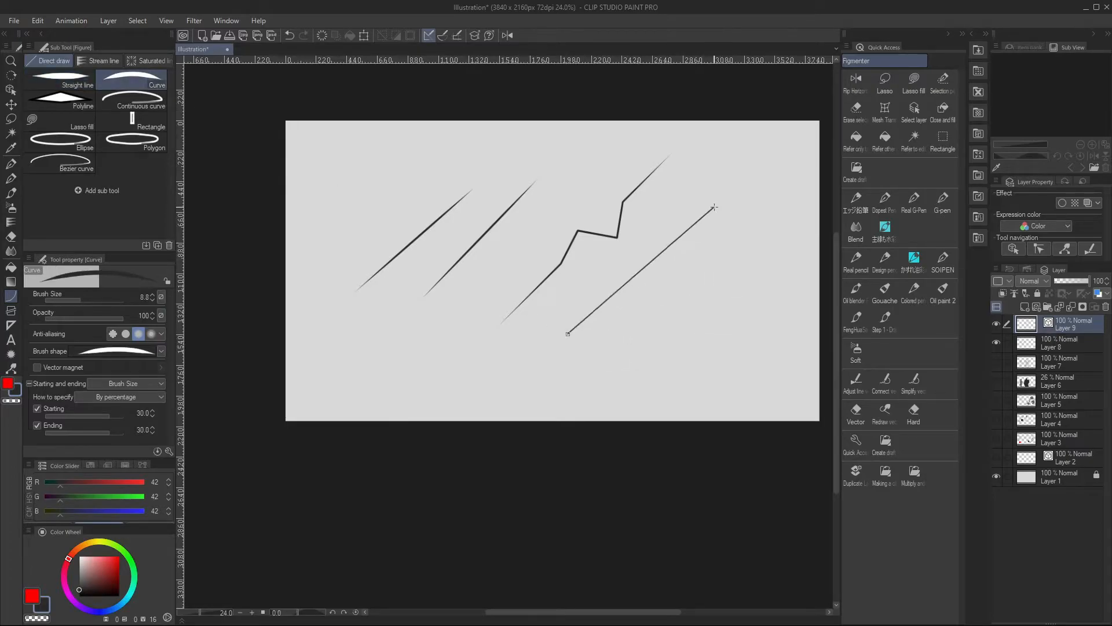
click(701, 329)
ctrl+click(669, 308)
drag(669, 313, 672, 318)
key(ctrl+z)
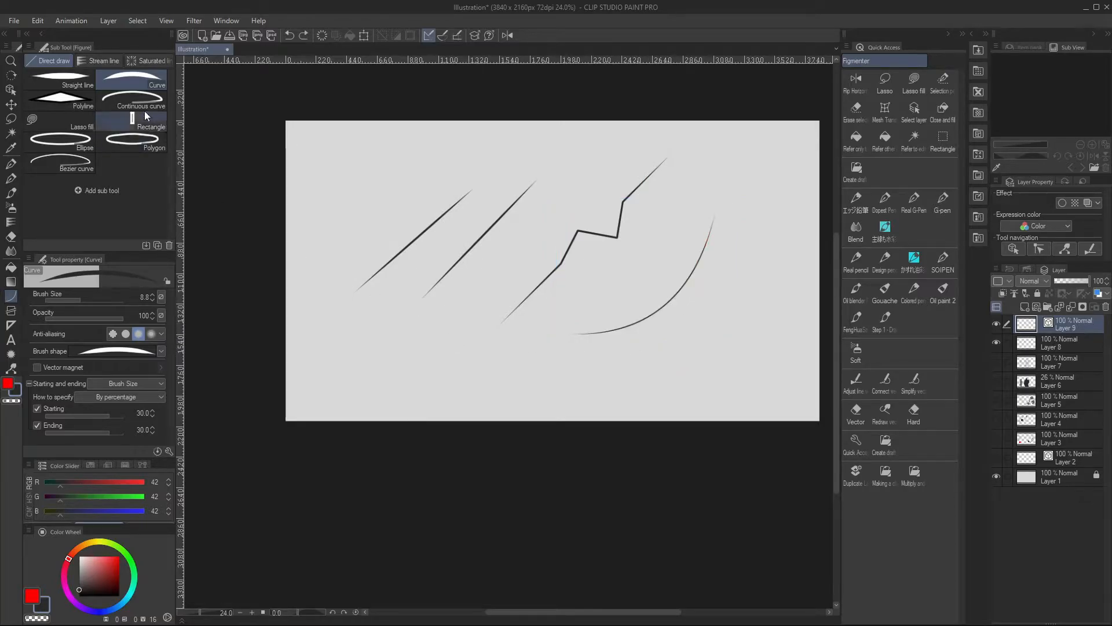
Draw a winding cubic Bezier line with Continuous curve in the lower-left part of the canvas
click(132, 99)
click(356, 355)
click(413, 379)
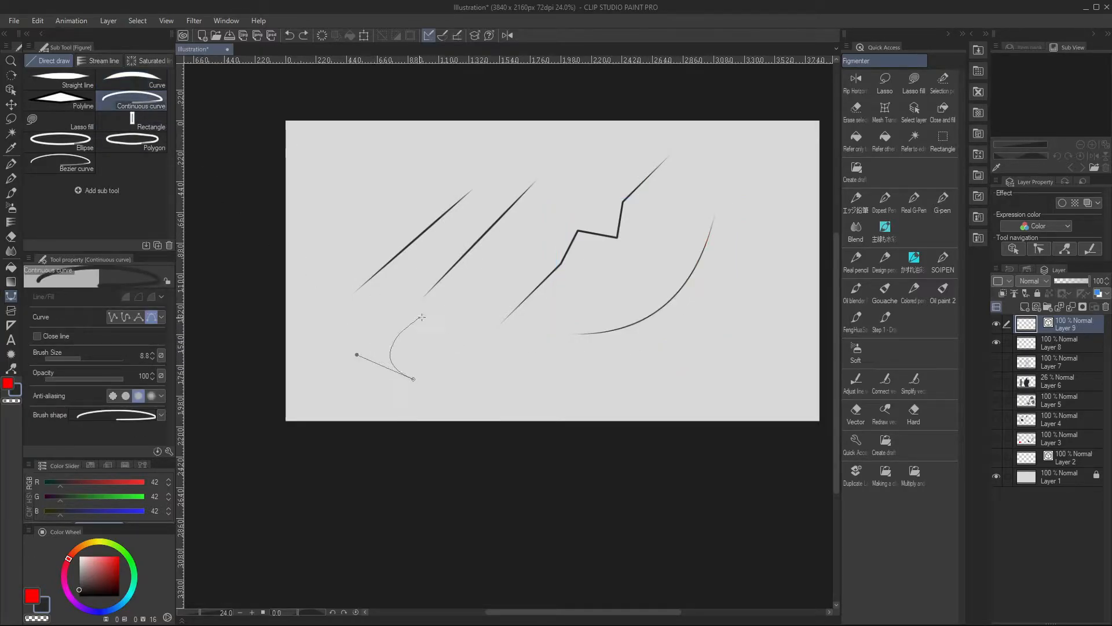
click(430, 323)
drag(360, 297, 336, 321)
click(356, 349)
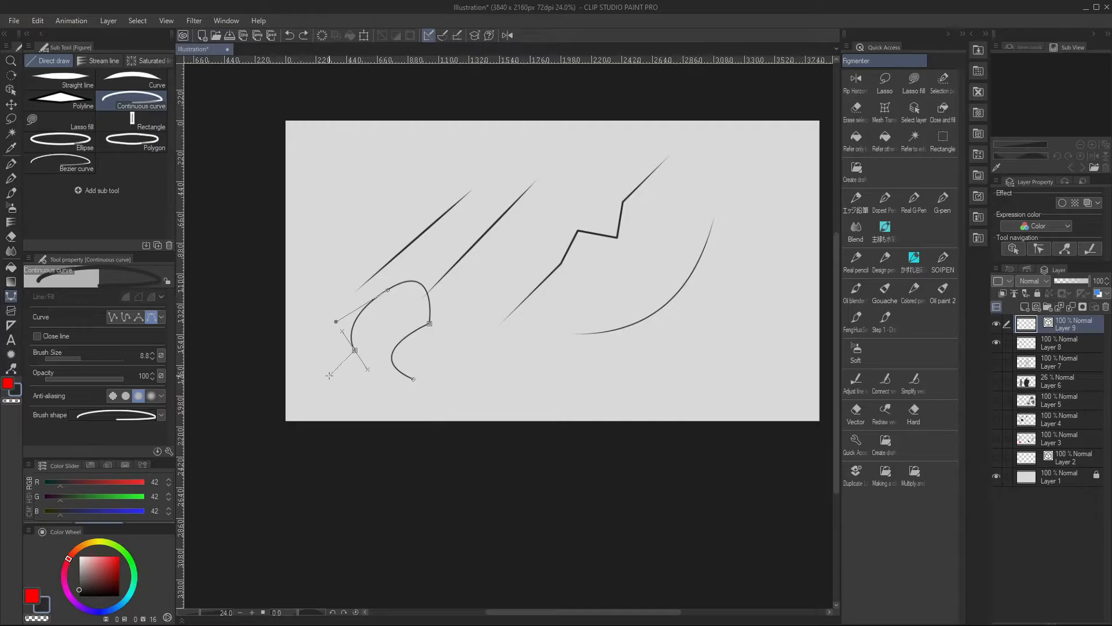
key(Return)
Switch Continuous curve to the spline type and draw an S-shaped line in the upper-left part of the canvas
click(128, 318)
click(336, 173)
click(381, 211)
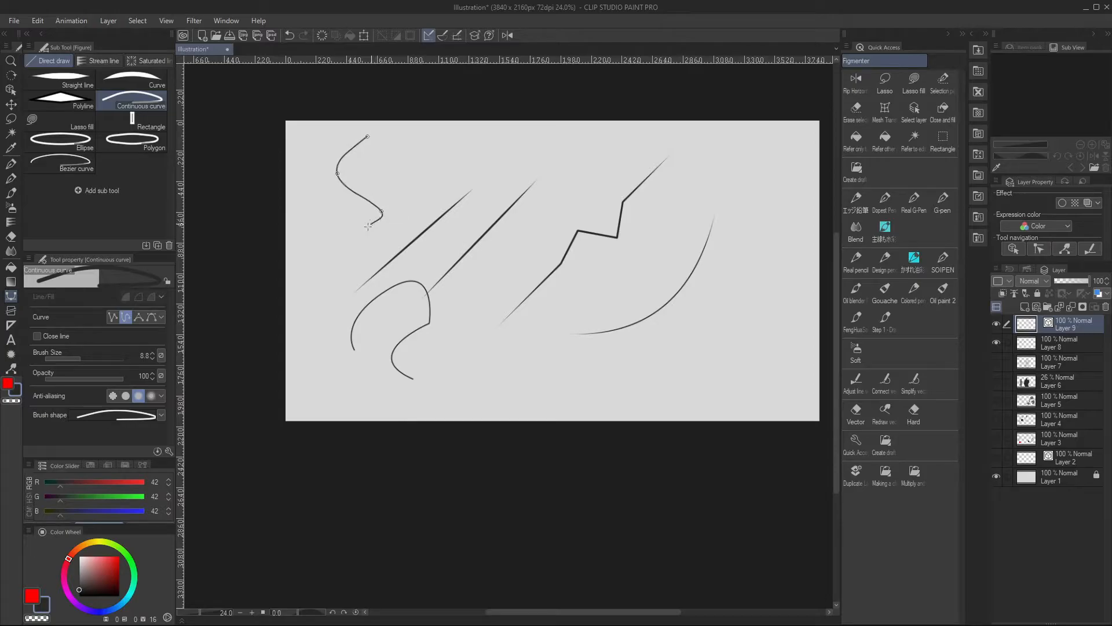
click(342, 241)
double_click(326, 201)
Reshape the S-shaped spline by moving its upper bend inward and adding a control point below it, shifted slightly down
ctrl+click(371, 199)
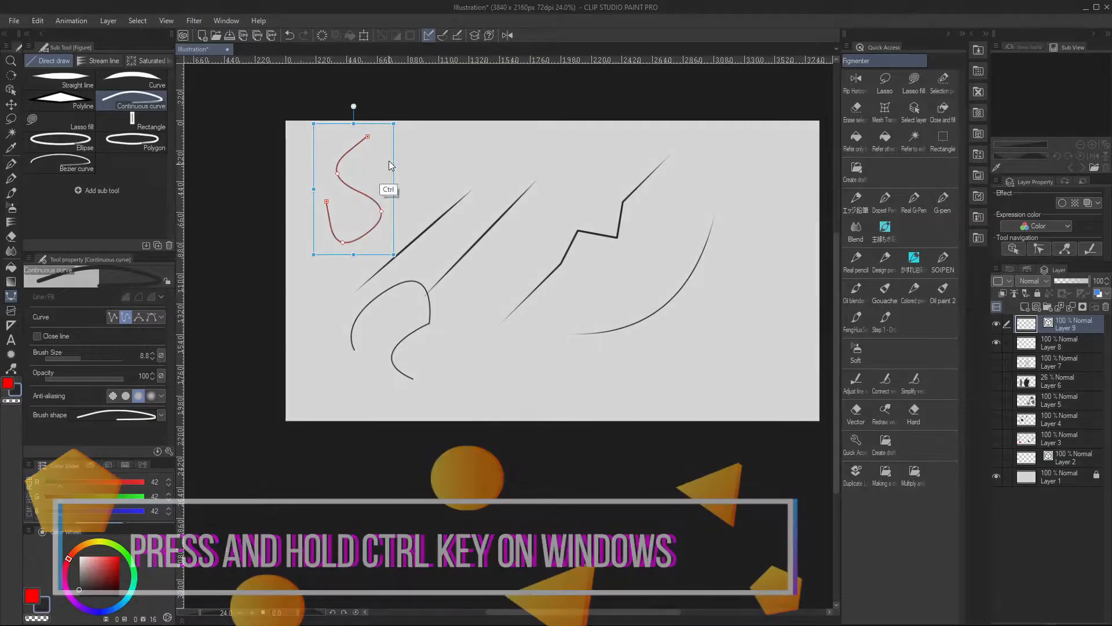
mouse_move(337, 173)
mouse_down()
mouse_move(351, 174)
mouse_move(342, 168)
mouse_up()
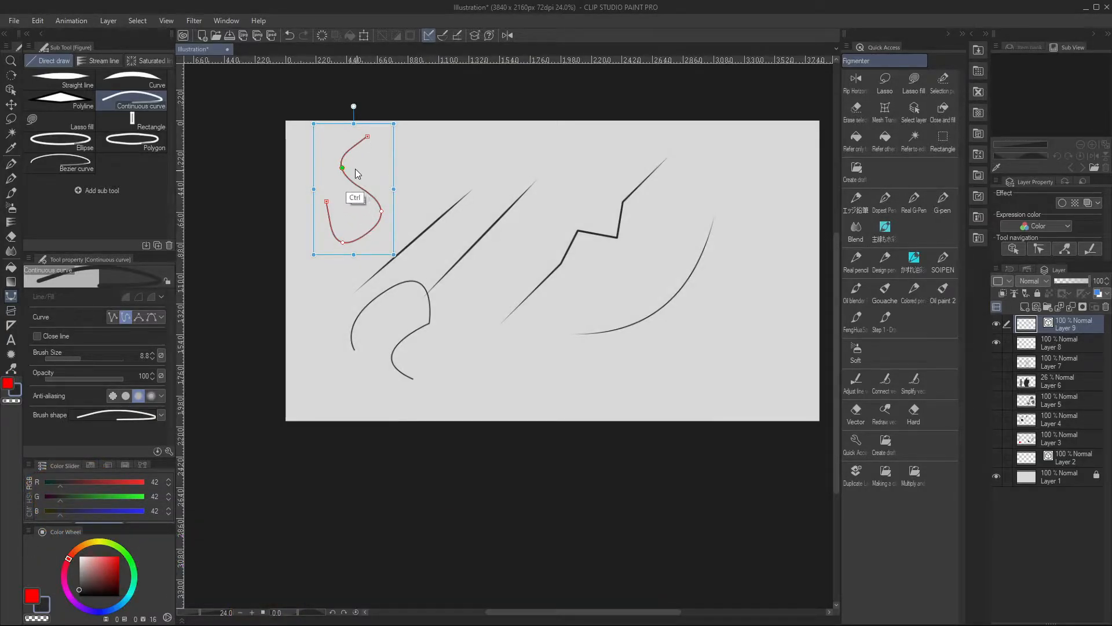
ctrl+right_click(356, 185)
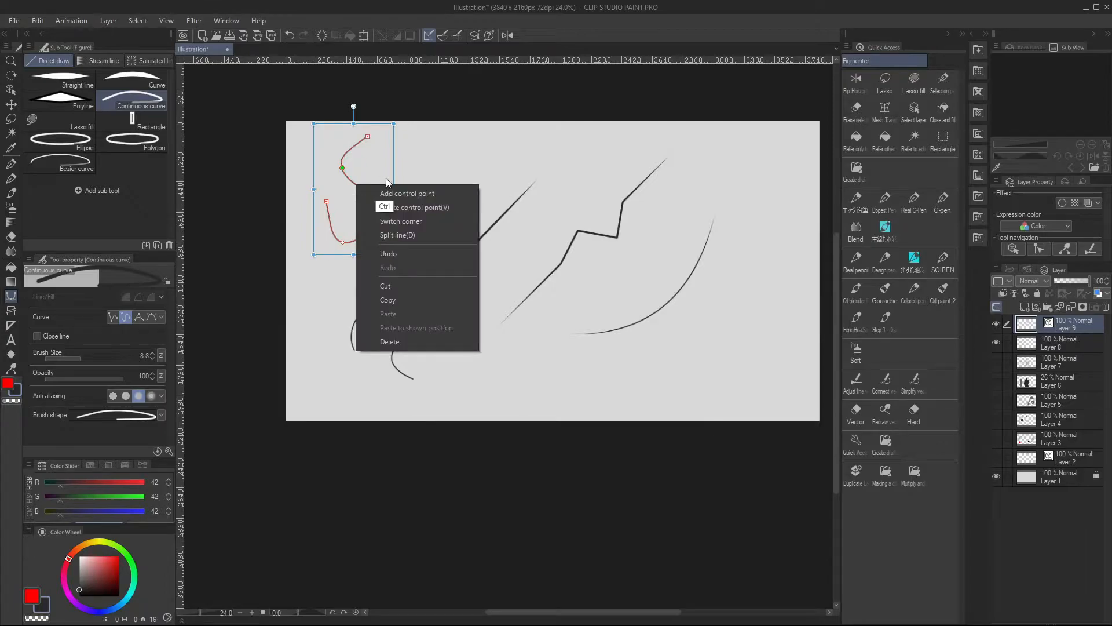
click(428, 194)
drag(355, 185, 357, 196)
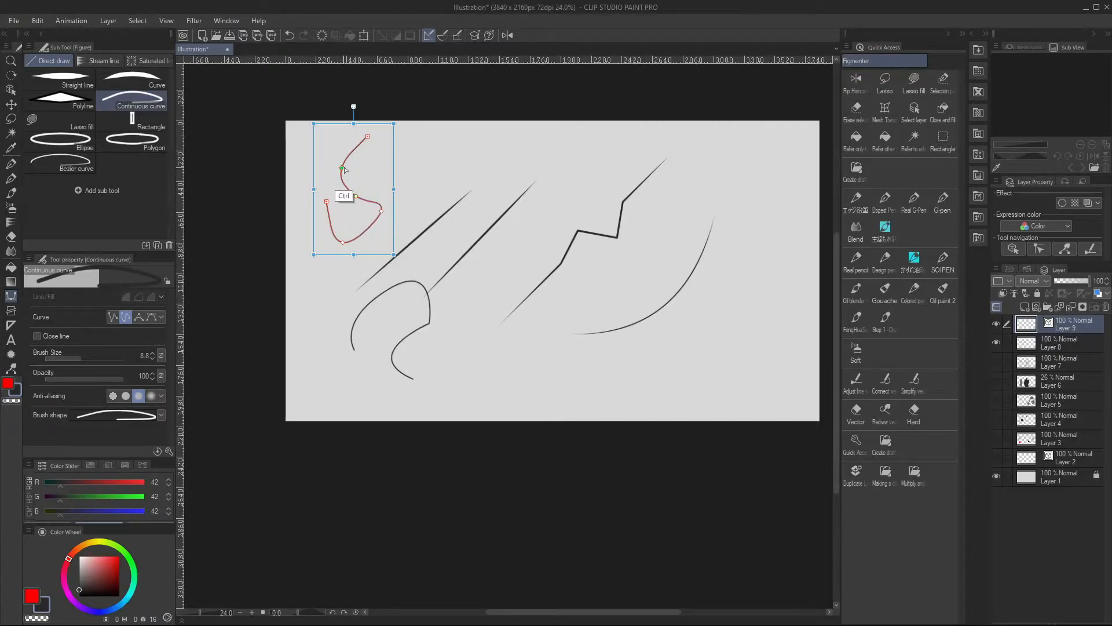
Delete the spline's upper-bend control point, and turn its right bend into a corner moved slightly down
ctrl+right_click(347, 168)
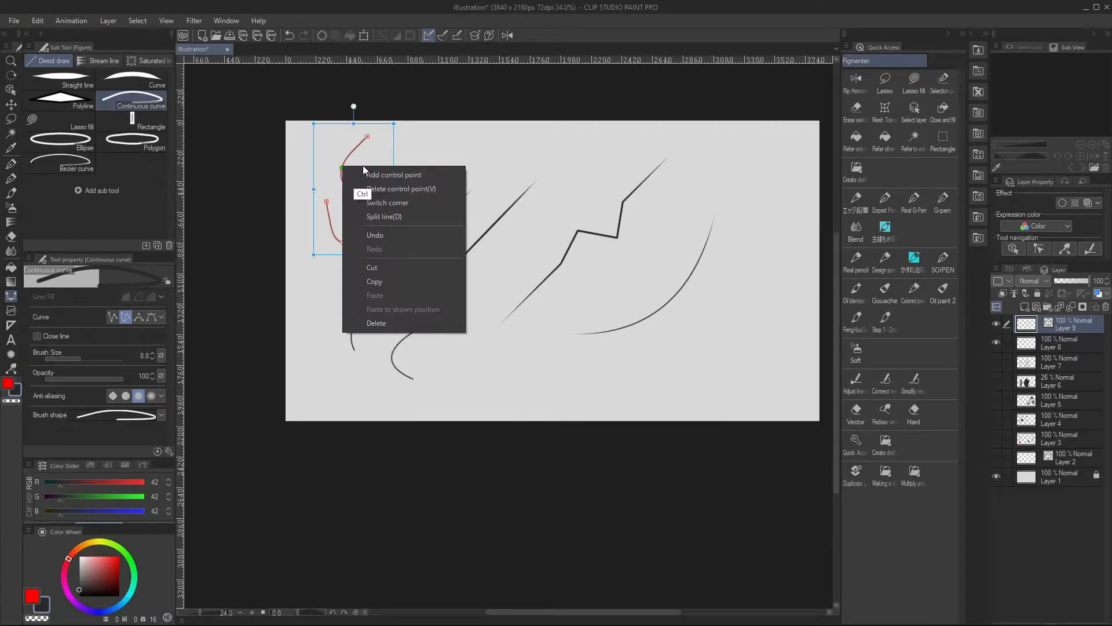
click(426, 184)
ctrl+click(382, 210)
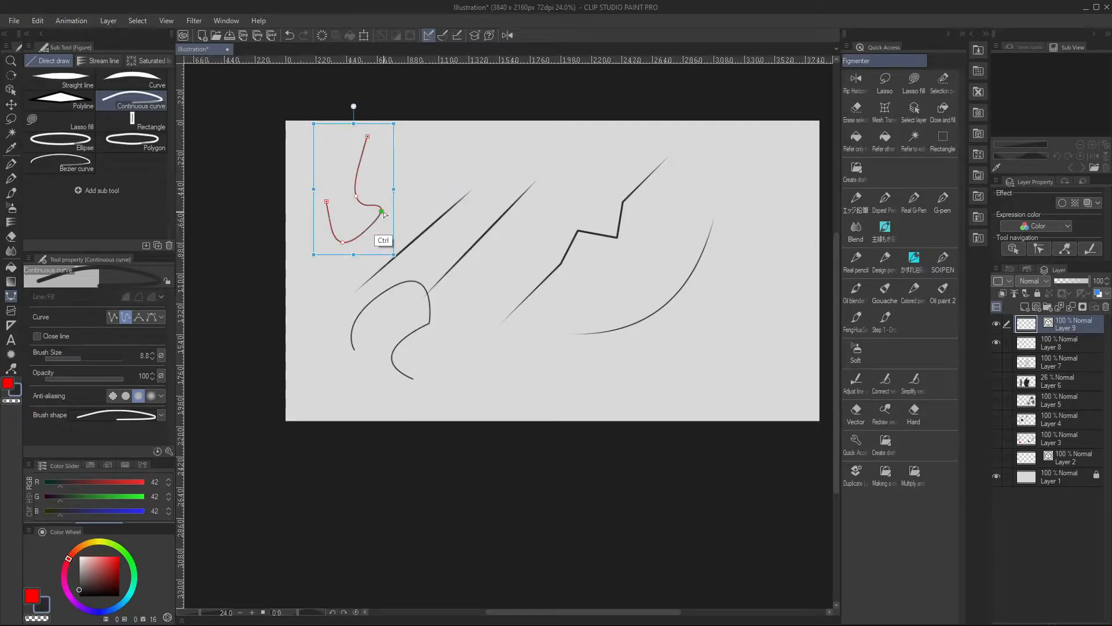
ctrl+right_click(383, 213)
click(427, 239)
drag(381, 219, 381, 233)
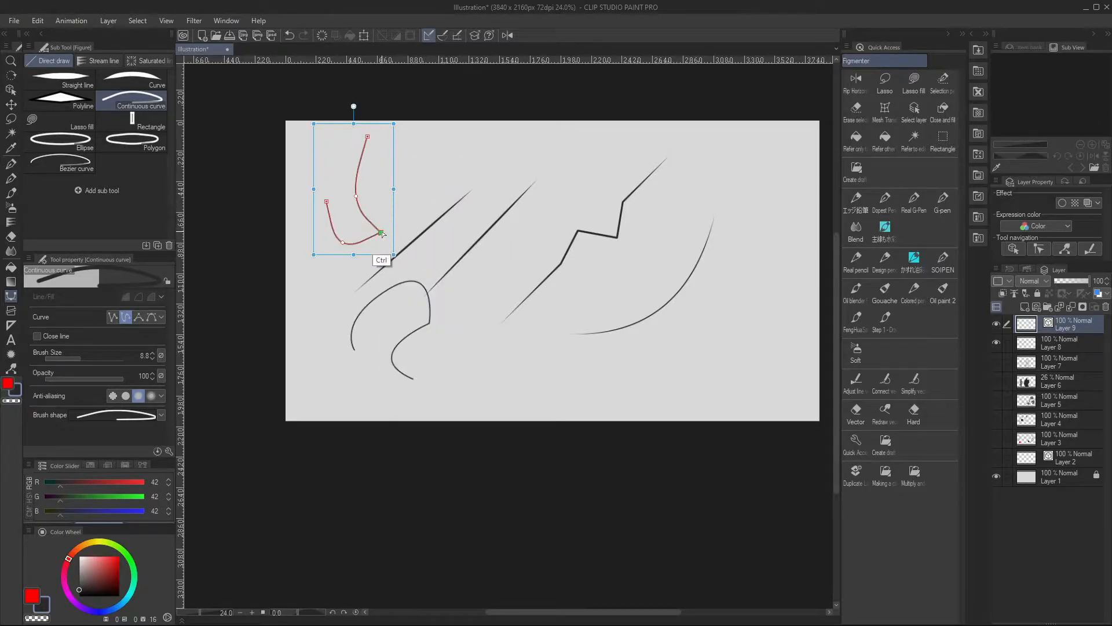
Delete the spline's lowest control point and rotate the remaining shape clockwise
ctrl+right_click(340, 246)
click(396, 259)
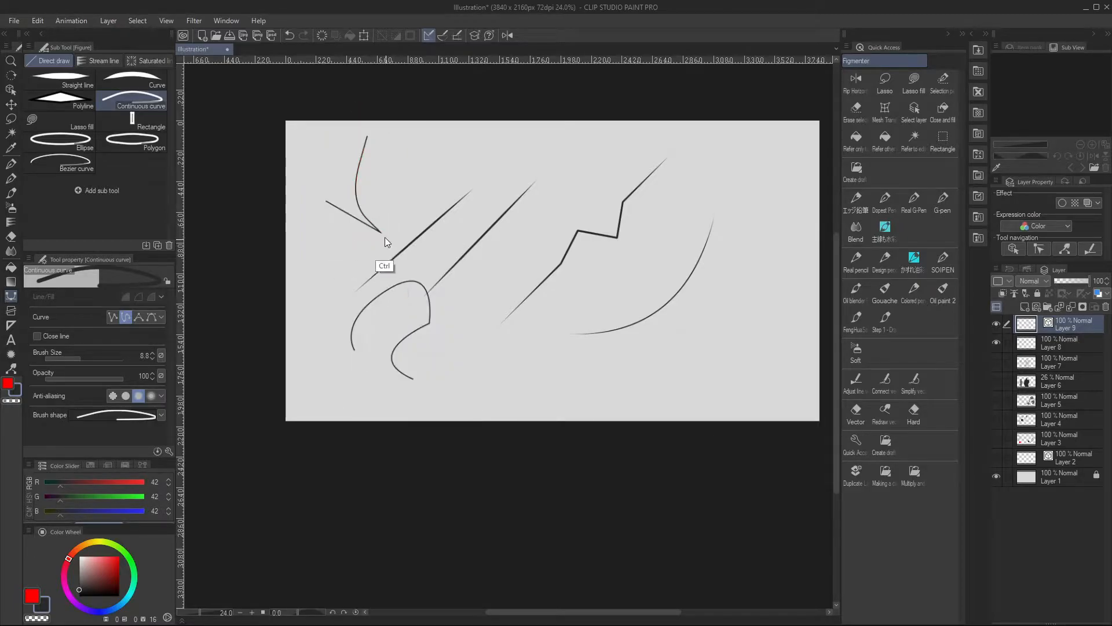
ctrl+click(364, 193)
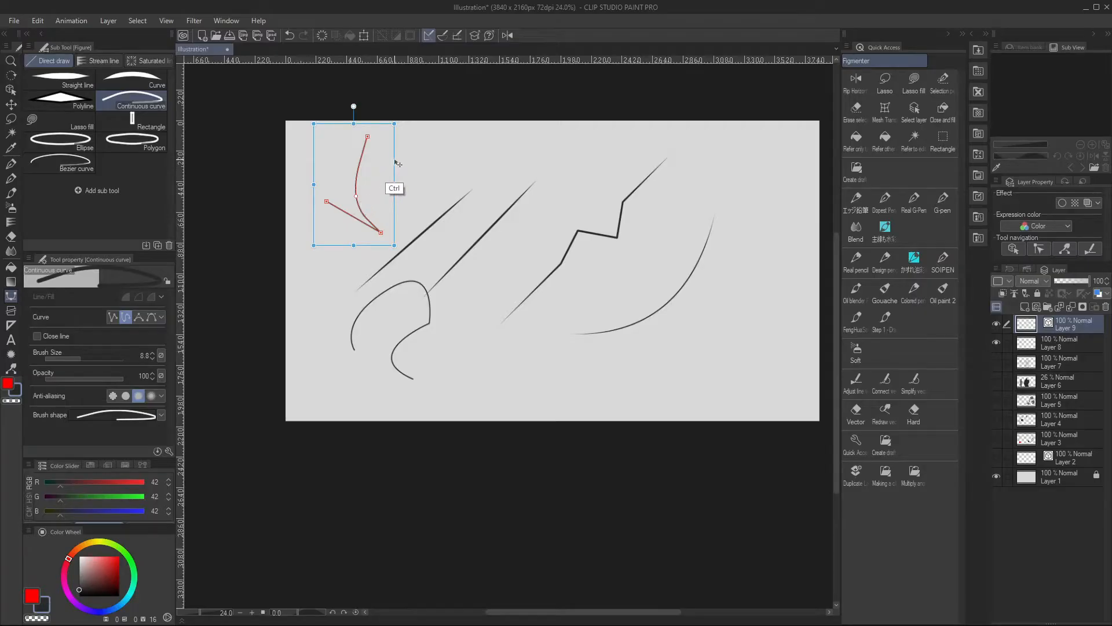
mouse_move(398, 165)
mouse_down()
mouse_move(411, 173)
mouse_move(384, 145)
mouse_move(397, 157)
mouse_move(390, 166)
mouse_move(405, 139)
mouse_move(415, 177)
mouse_up()
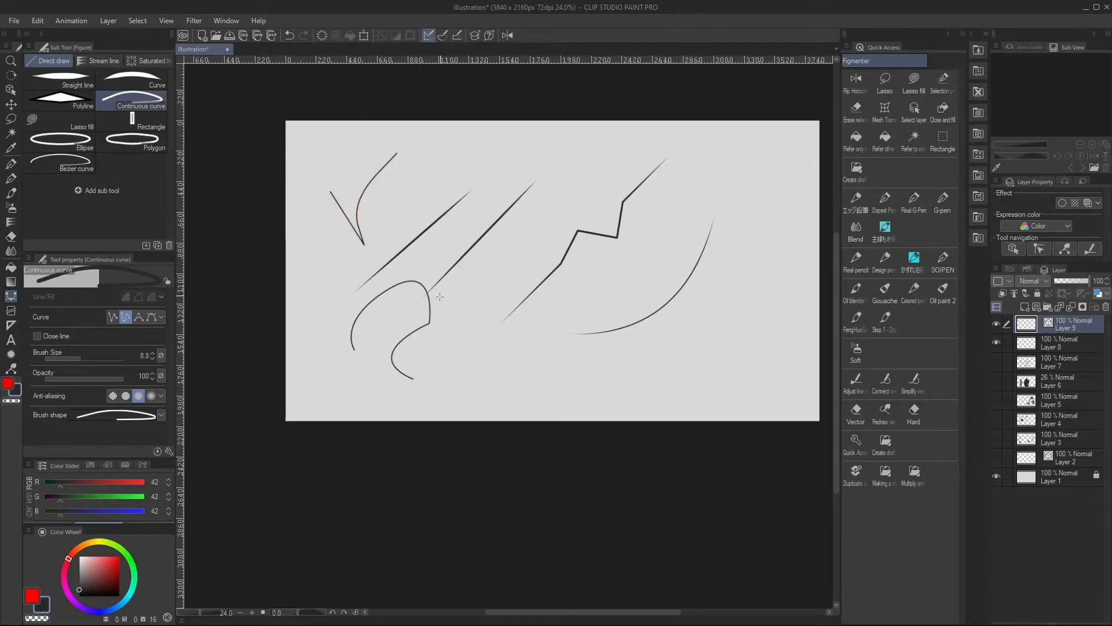
Hide Layer 8 and draw a tilted rectangle on Layer 9 between the upper-left curve and the zigzag line
click(997, 343)
click(997, 343)
click(1003, 342)
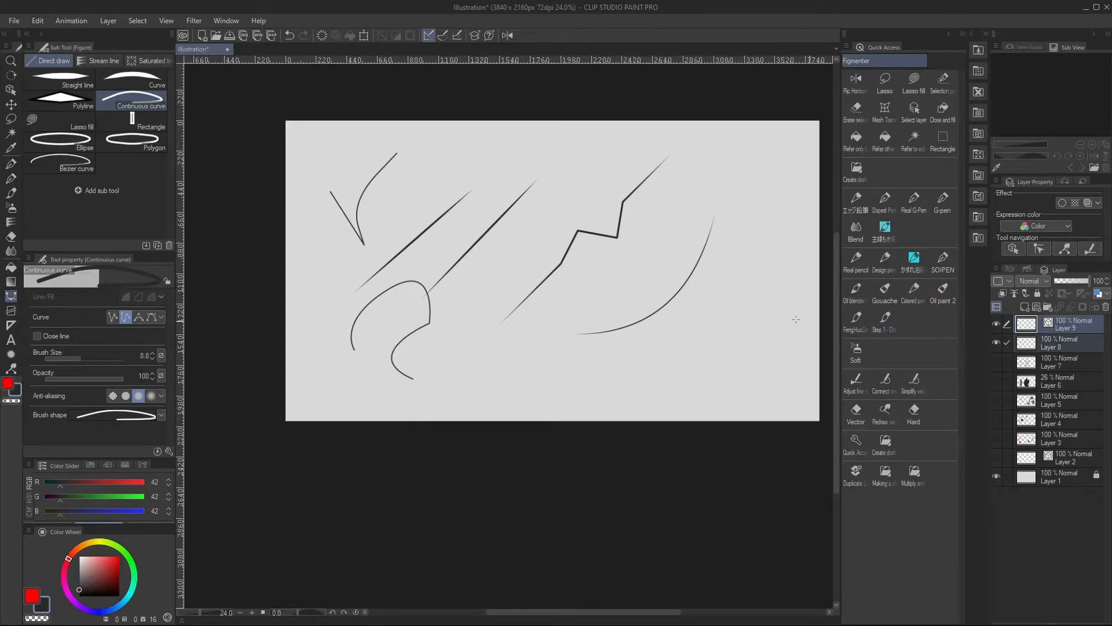
click(997, 343)
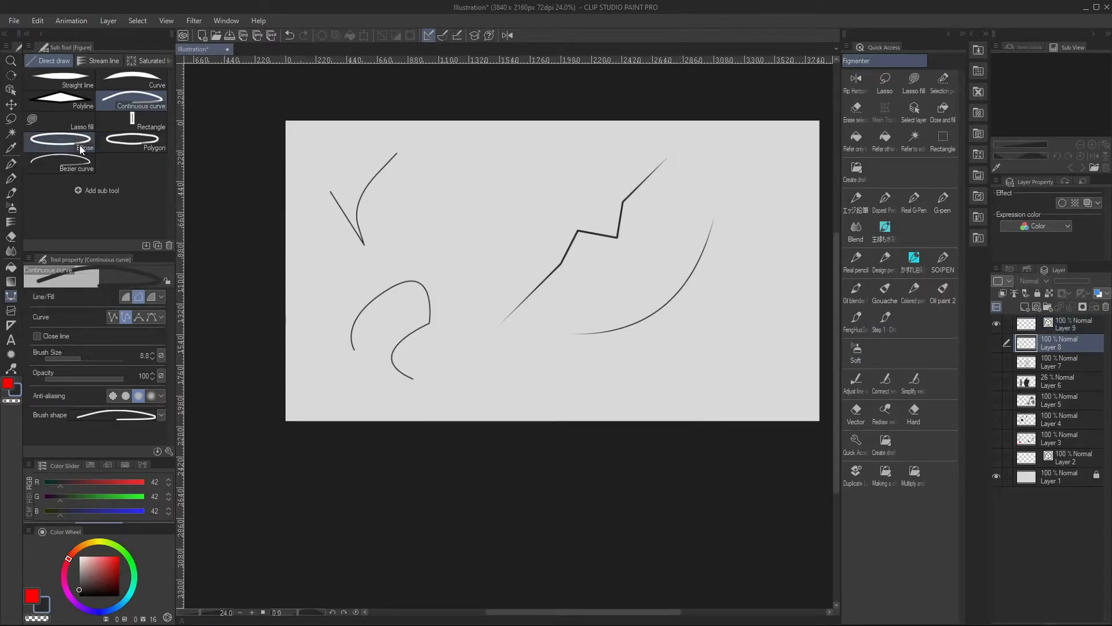
click(143, 119)
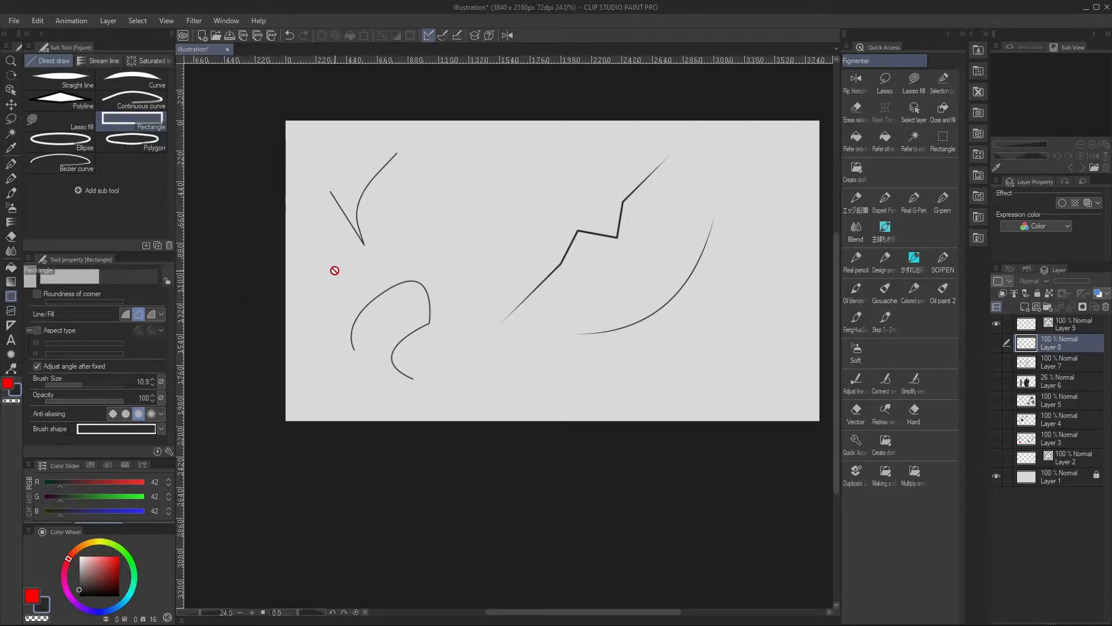
click(1051, 320)
drag(423, 180, 537, 240)
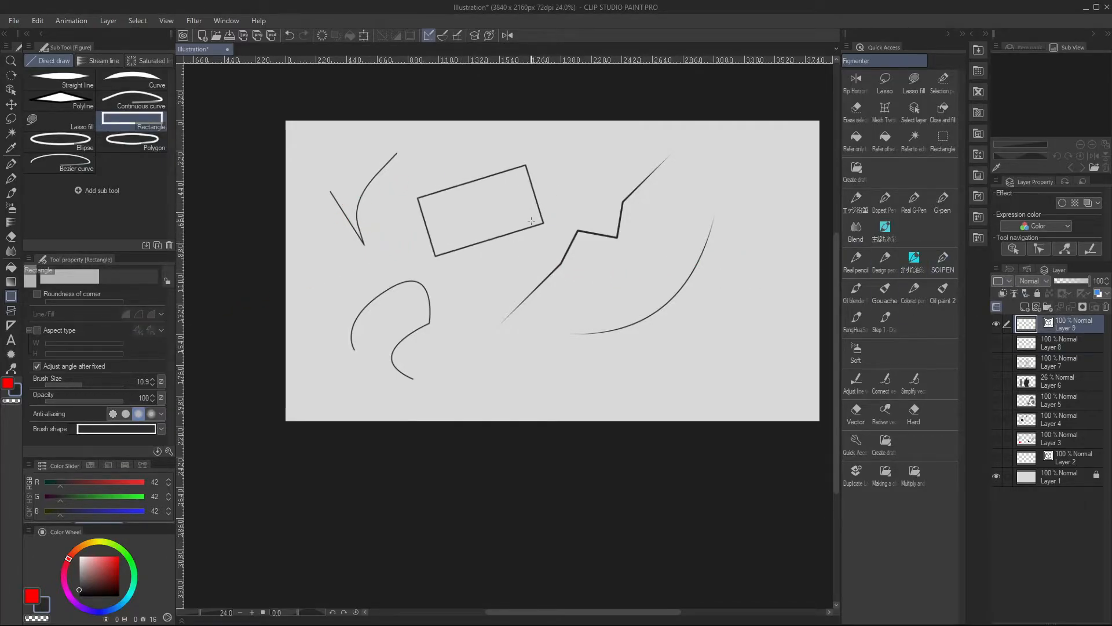
Skew the rectangle into a flatter slanted shape by moving its top-right and bottom-left corners inward with Object
click(10, 90)
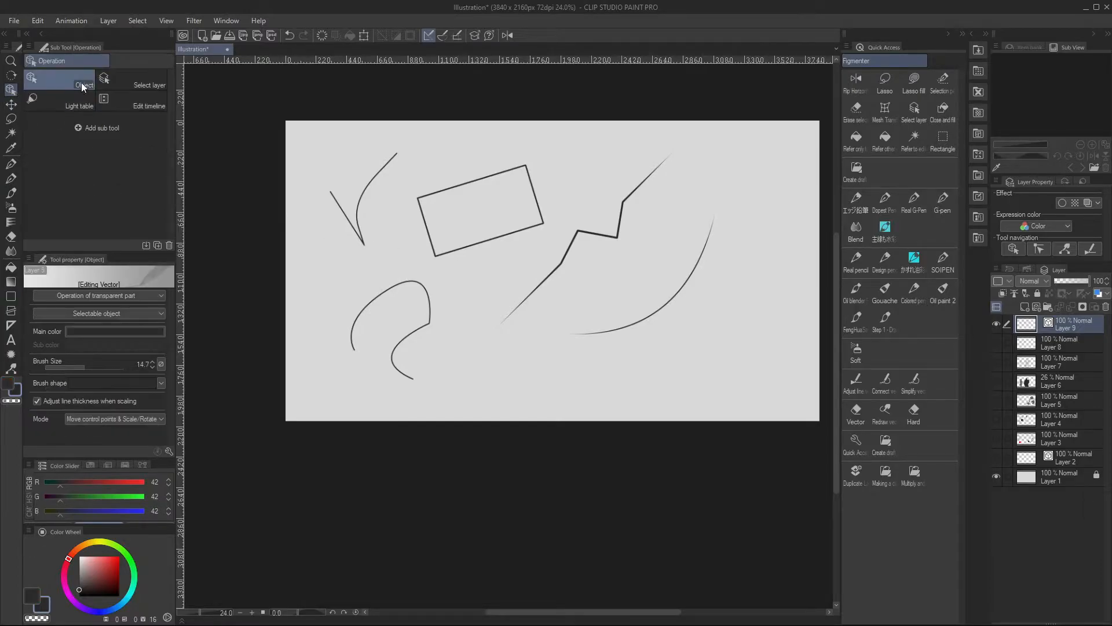
click(475, 182)
drag(526, 165, 512, 189)
drag(437, 257, 440, 236)
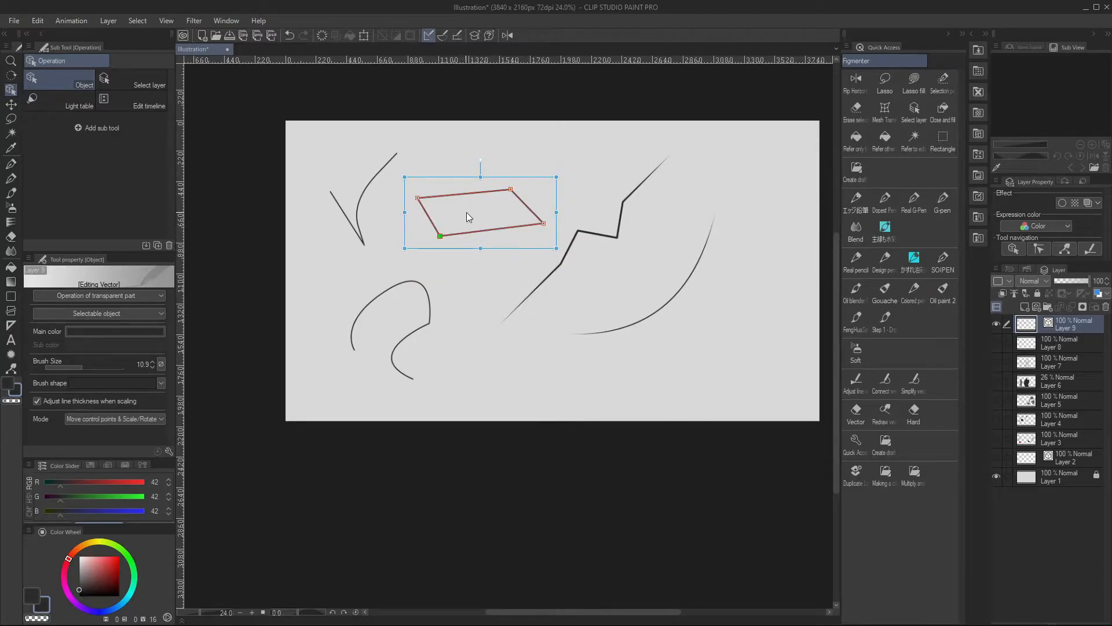
Add a control point to the shape's bottom edge, pull it downward and switch it from a corner to a curve
right_click(487, 232)
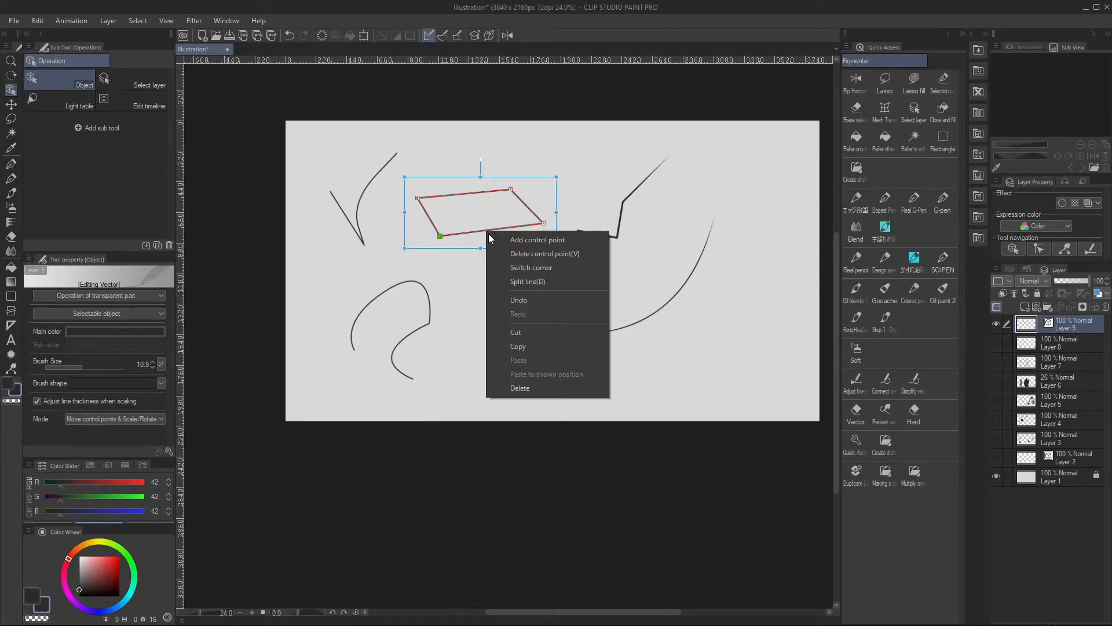
click(542, 240)
drag(488, 232, 501, 260)
right_click(502, 259)
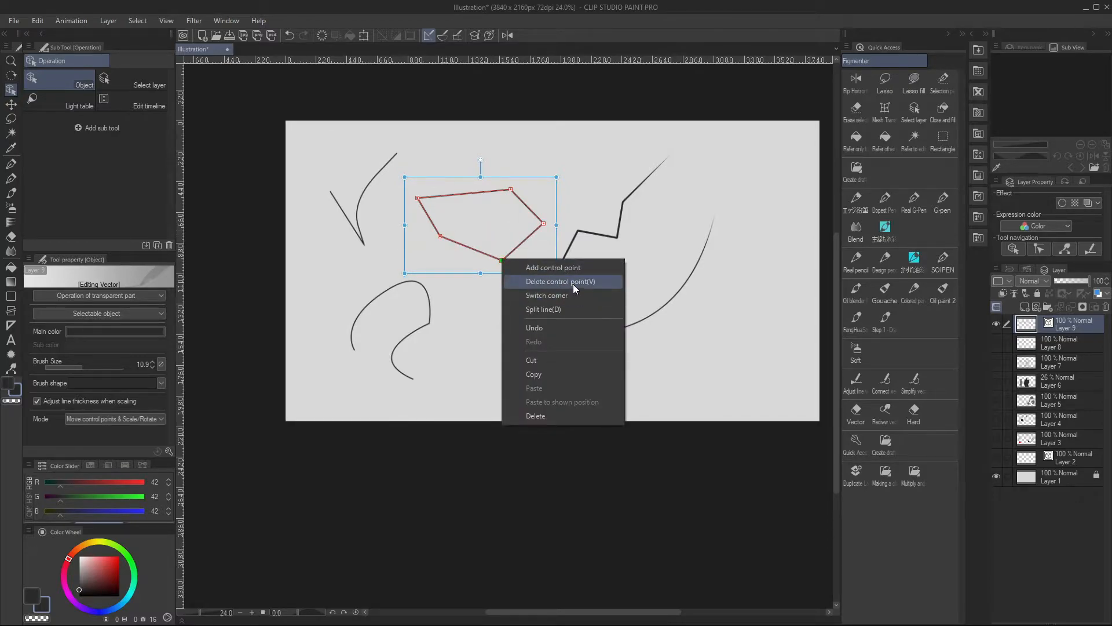
click(558, 296)
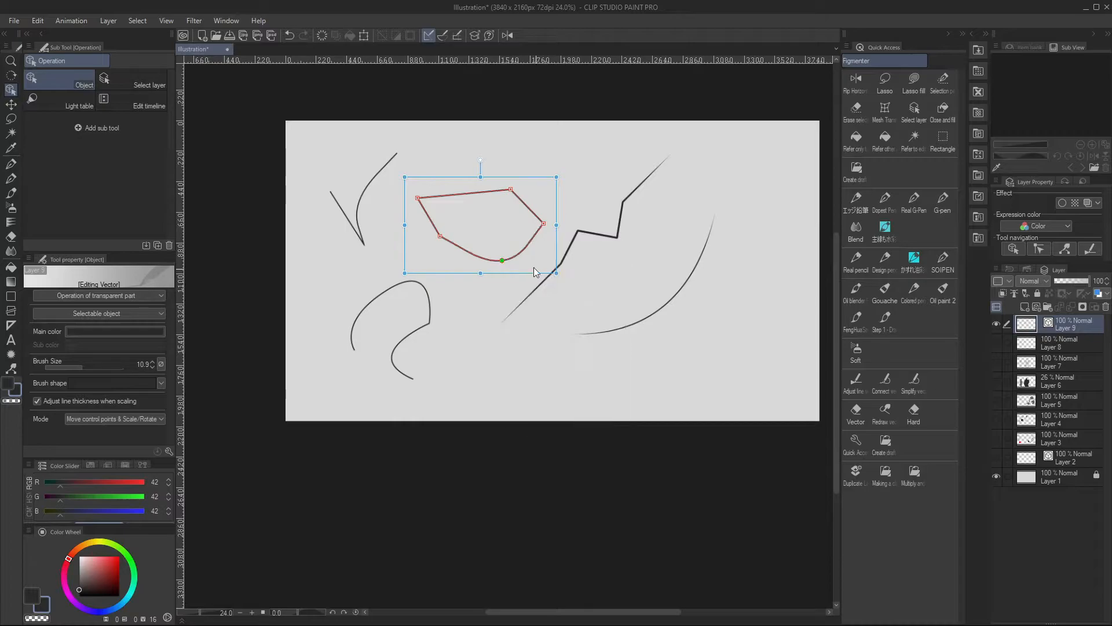
click(407, 215)
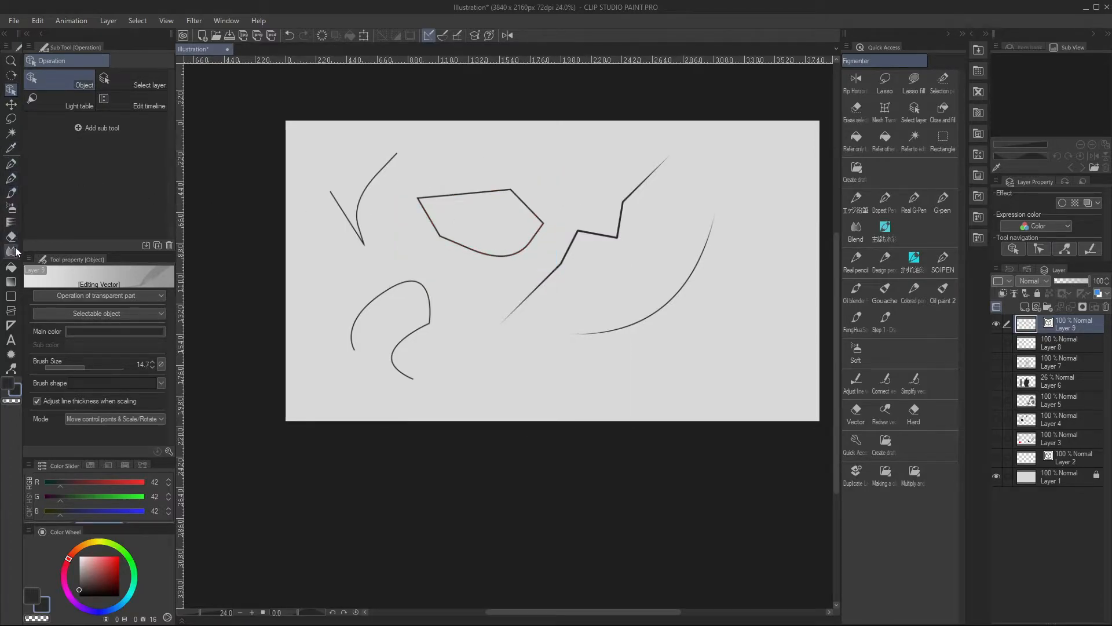
Draw an ellipse over the shape's top edge and erase the overlapping lines with the Vector eraser to merge them
click(11, 295)
click(69, 145)
mouse_move(446, 182)
mouse_down()
mouse_move(497, 208)
mouse_move(483, 204)
mouse_up()
key(e)
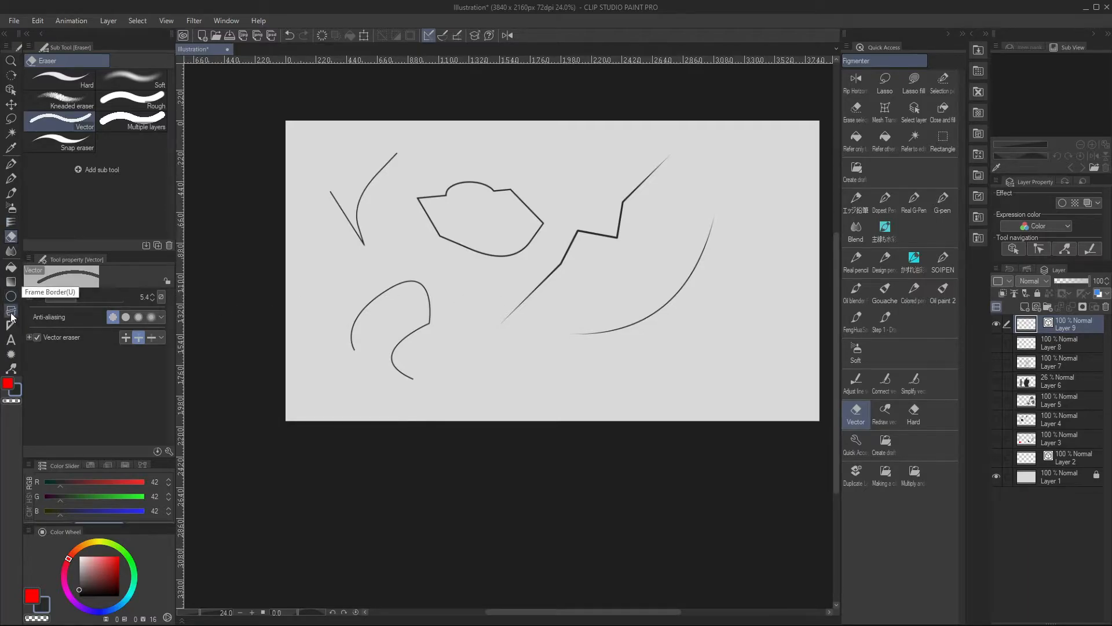
Delete the "cleanest" sub tool from the Stream line figure tools
click(11, 282)
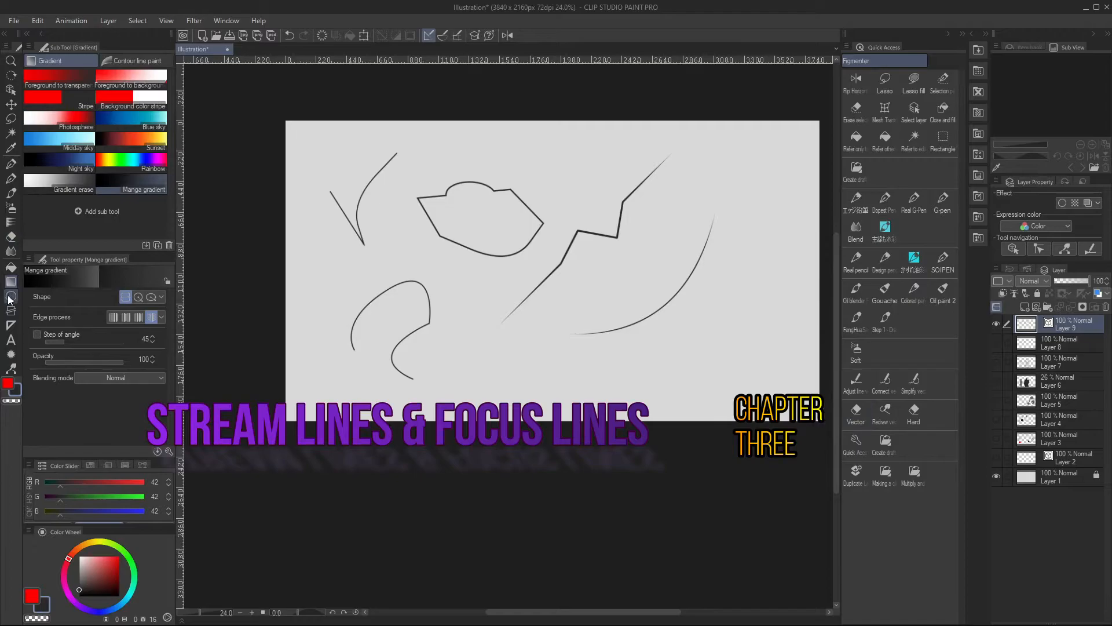
click(10, 297)
click(100, 61)
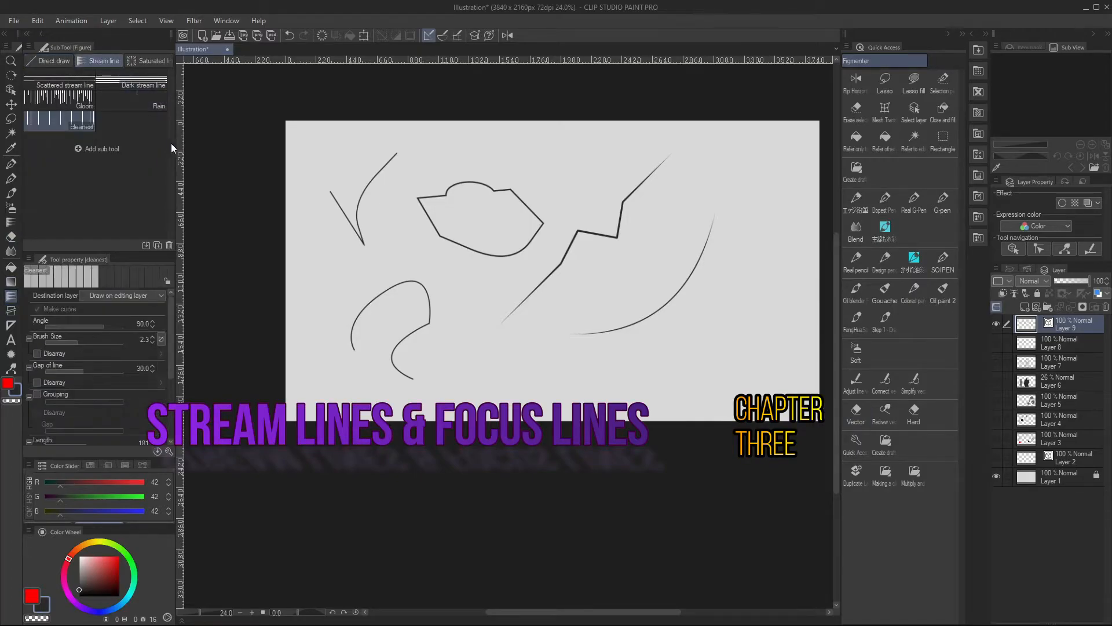
click(86, 84)
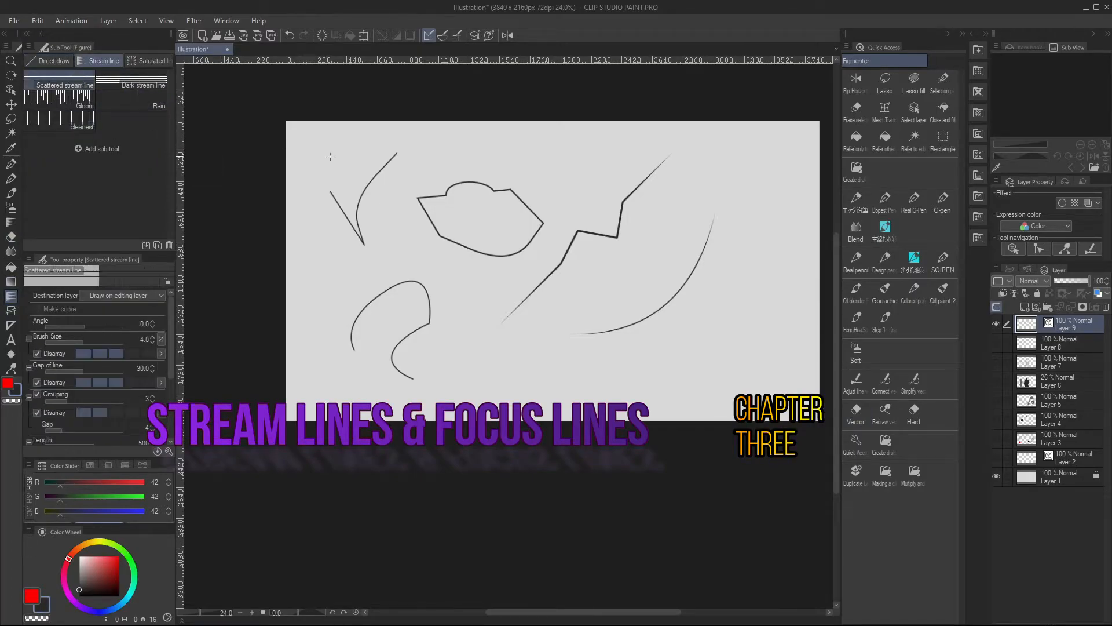
right_click(82, 120)
click(149, 158)
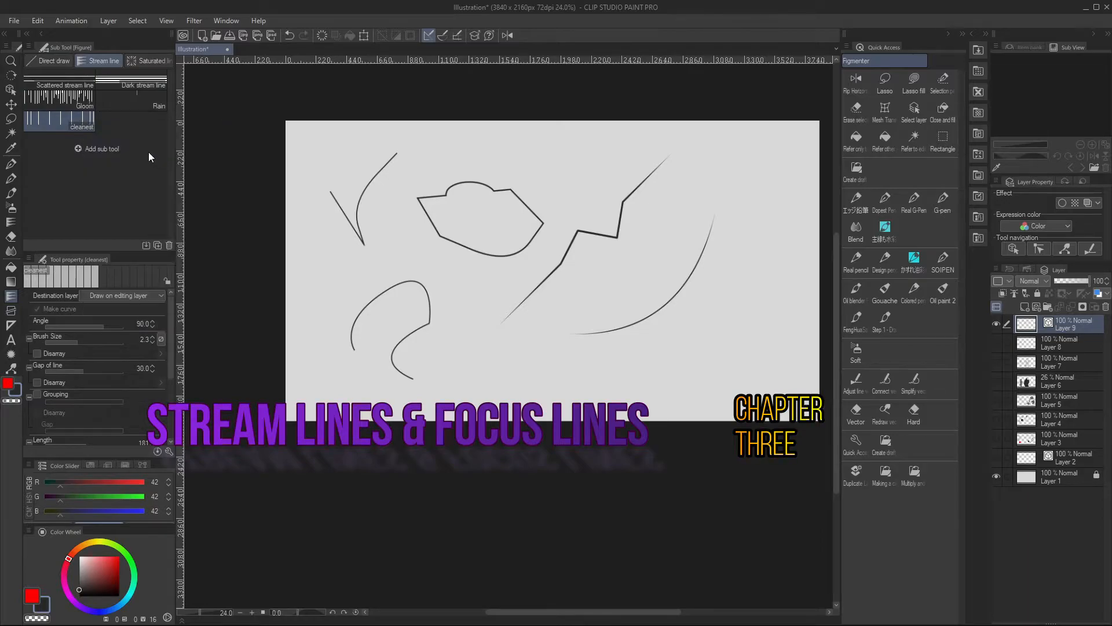
click(564, 237)
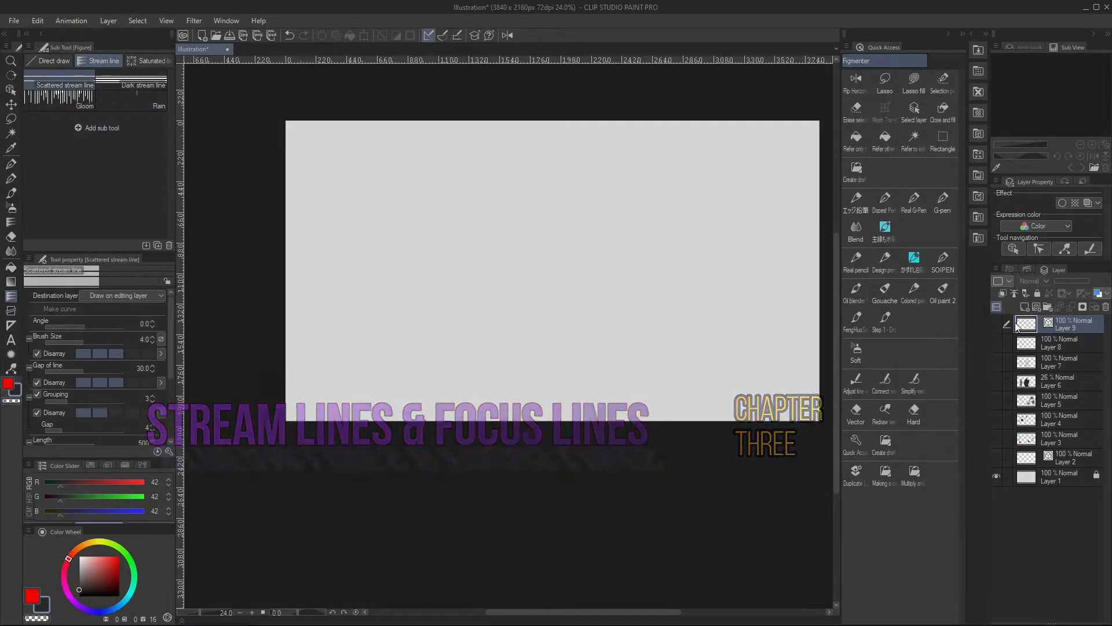
With Layer 9 hidden, draw horizontal groups of Scattered stream lines across the canvas on a new layer above it
mouse_move(397, 222)
mouse_down()
mouse_move(422, 264)
mouse_move(413, 304)
mouse_up()
drag(428, 145, 447, 200)
drag(459, 310, 479, 392)
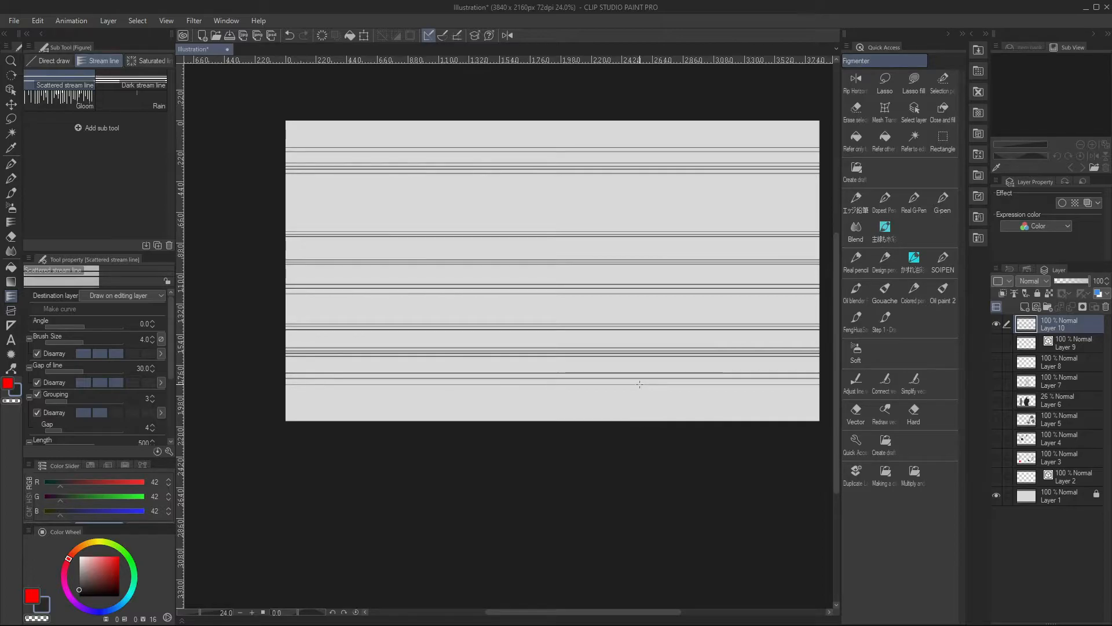
Set the Scattered stream line sub tool's destination to Always create speed lines layer and reset the sub tool to its default settings
click(156, 297)
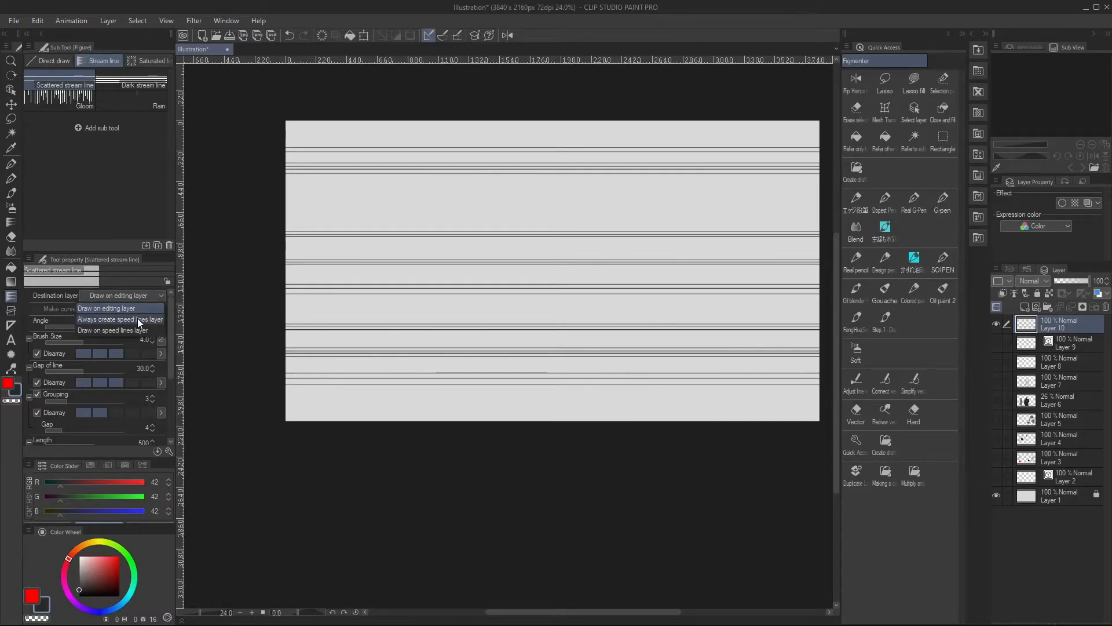
click(139, 321)
right_click(81, 82)
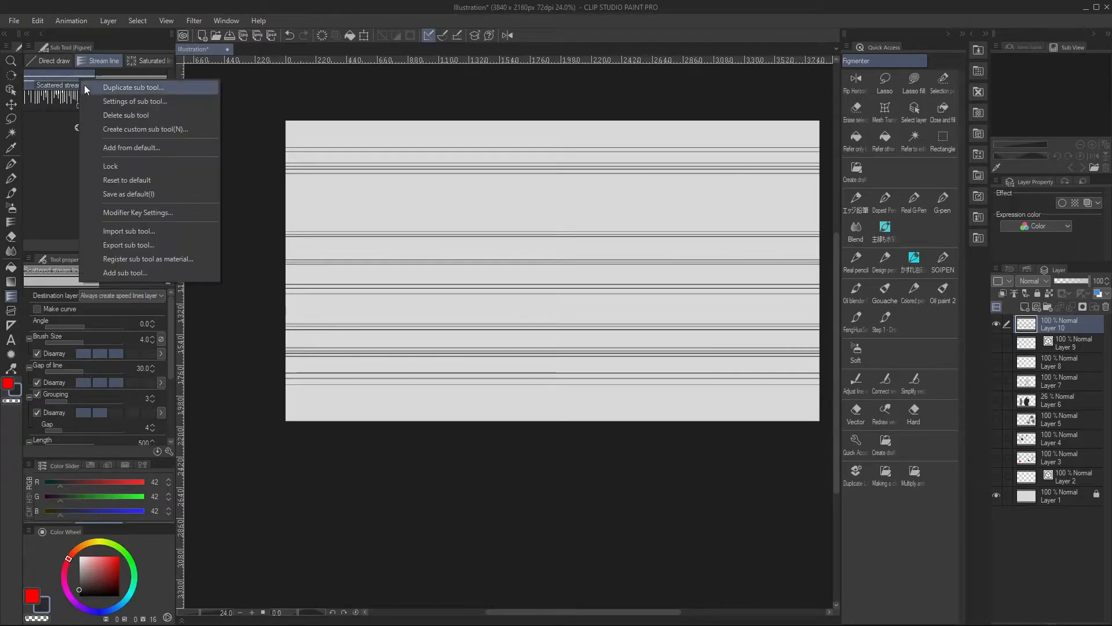
click(153, 179)
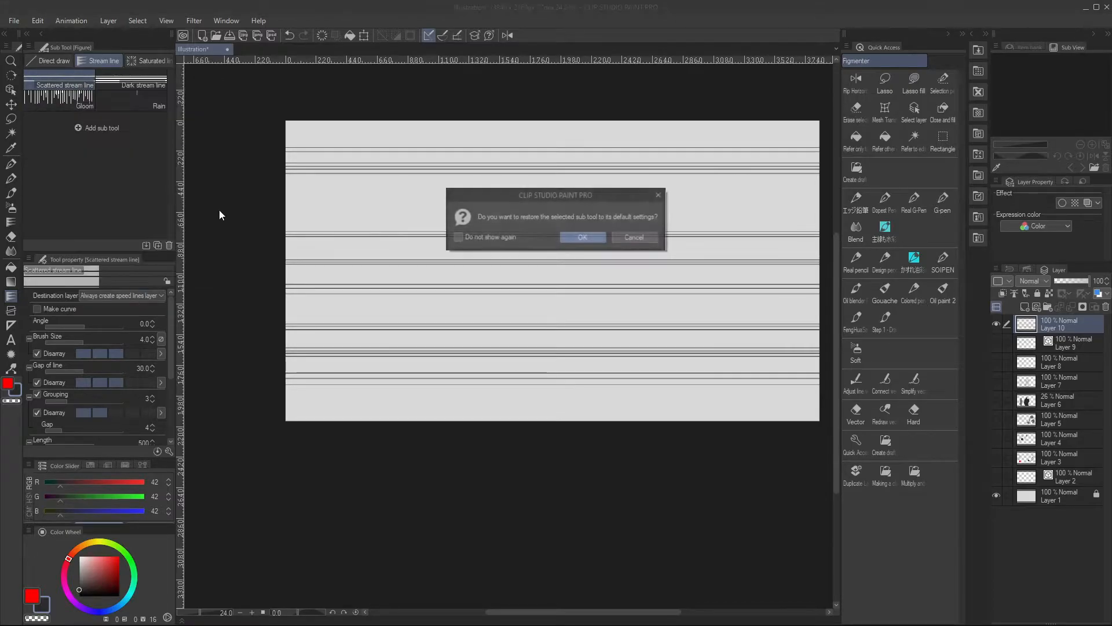
click(583, 244)
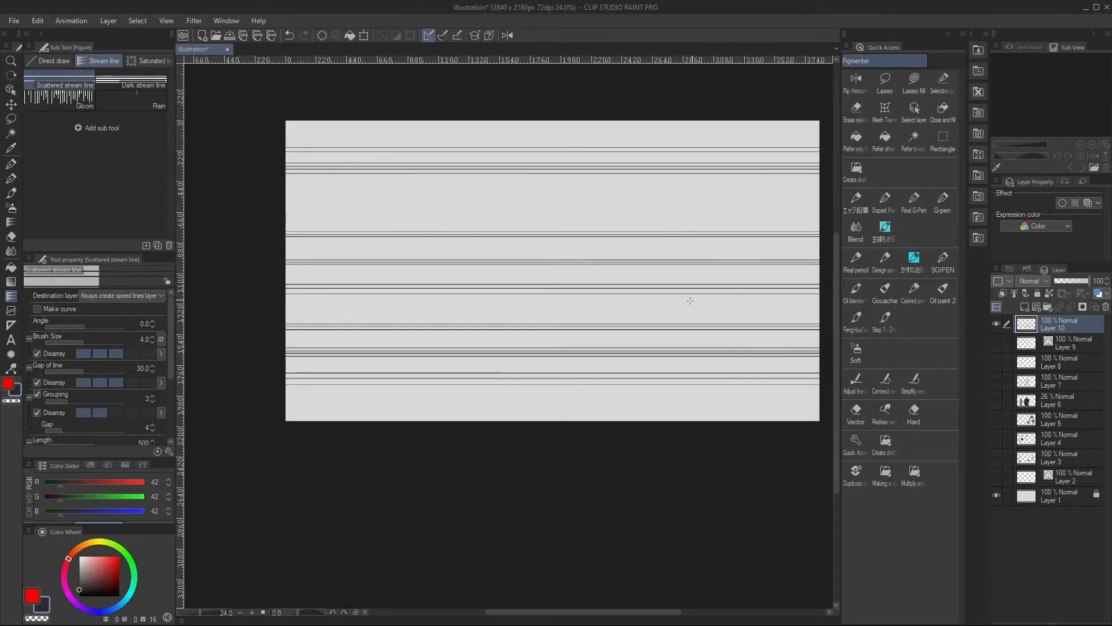
Delete Layer 10 and draw three sets of horizontal Scattered stream lines across the canvas, each on its own speed lines layer
click(1107, 306)
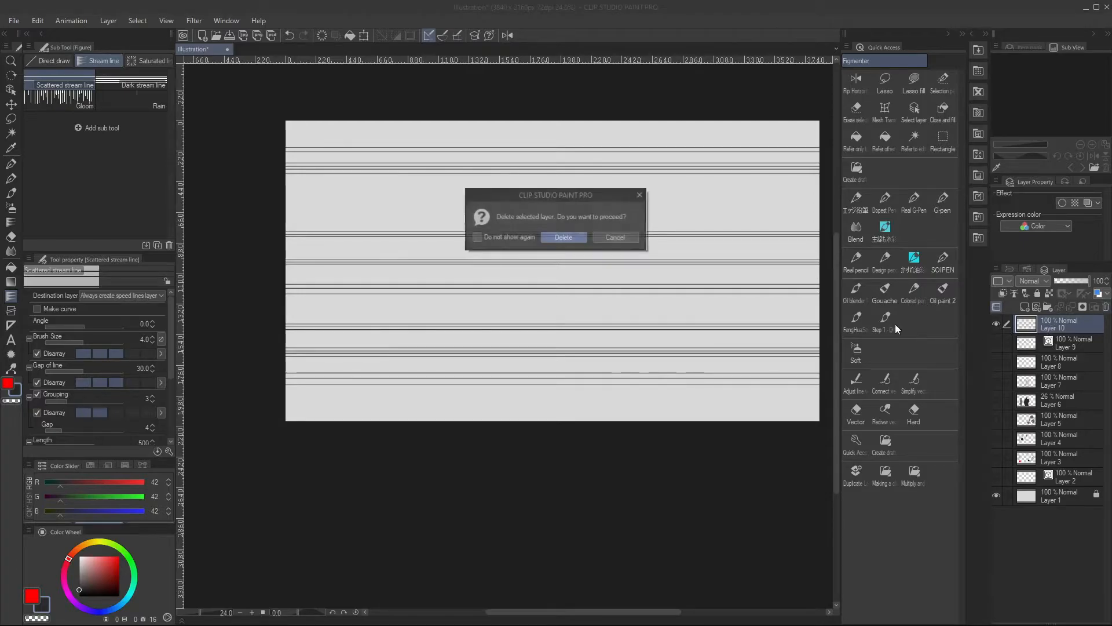
click(563, 238)
mouse_move(502, 137)
mouse_down()
mouse_move(472, 205)
mouse_move(485, 289)
mouse_move(523, 228)
mouse_up()
click(523, 227)
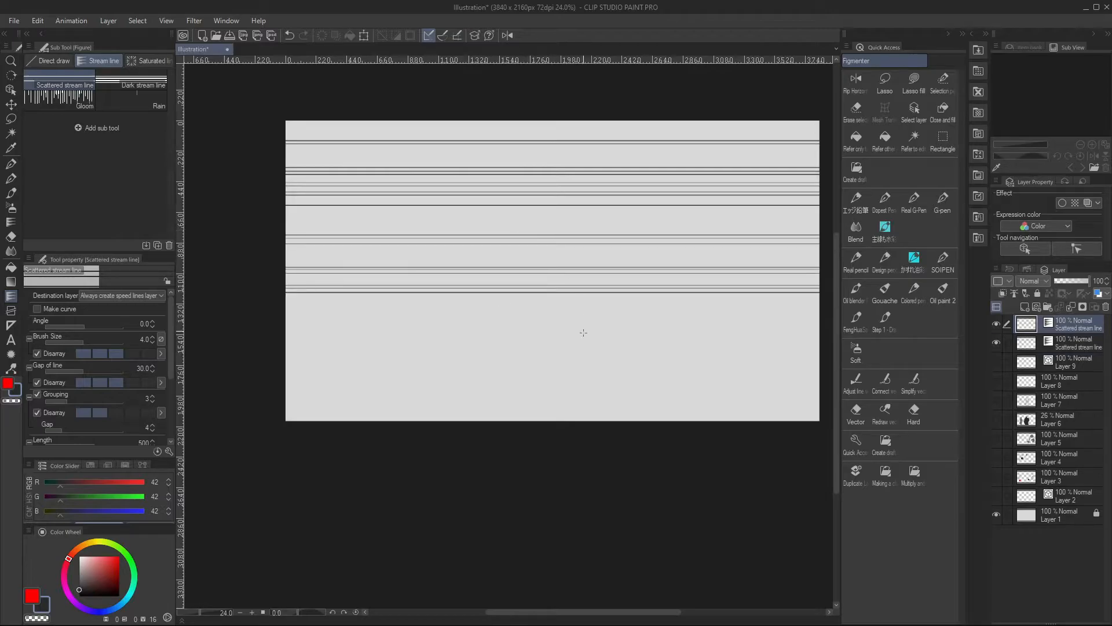
mouse_move(565, 347)
mouse_down()
mouse_move(581, 376)
mouse_move(584, 347)
mouse_up()
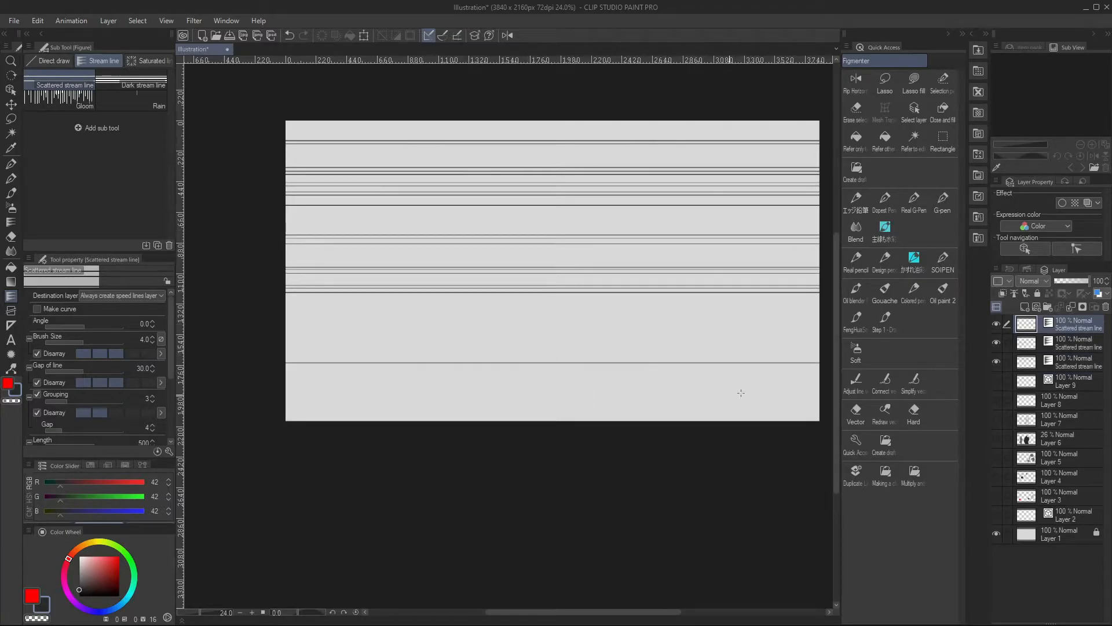
Select the three stream line layers in turn and draw two more sets of Scattered stream lines across the middle of the canvas
click(1078, 365)
click(1084, 348)
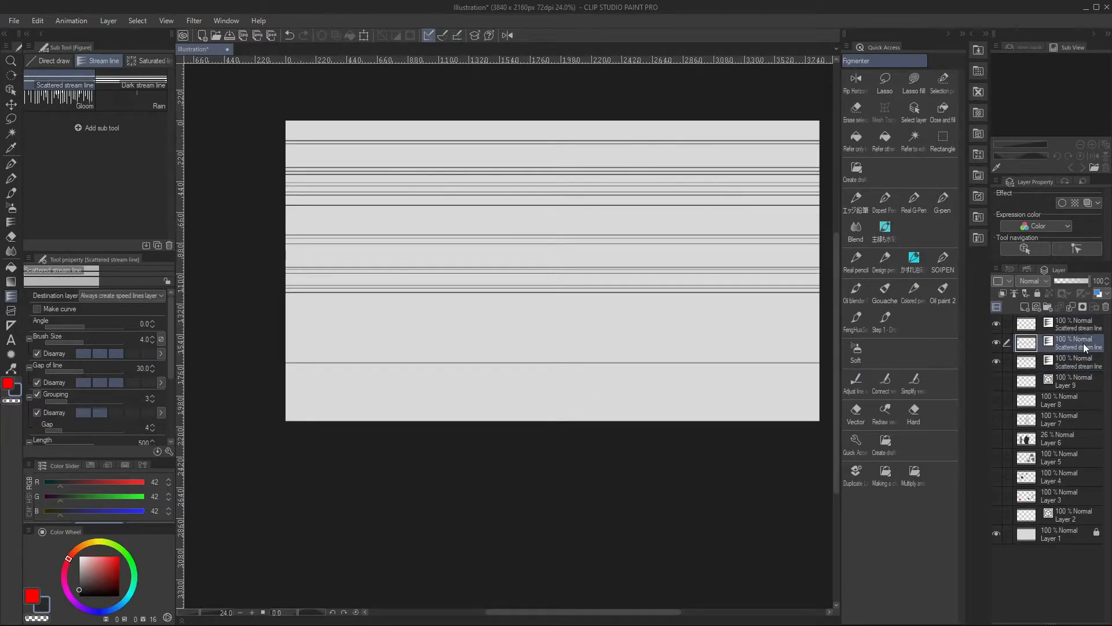
click(1090, 331)
click(1086, 362)
click(1088, 347)
click(1085, 327)
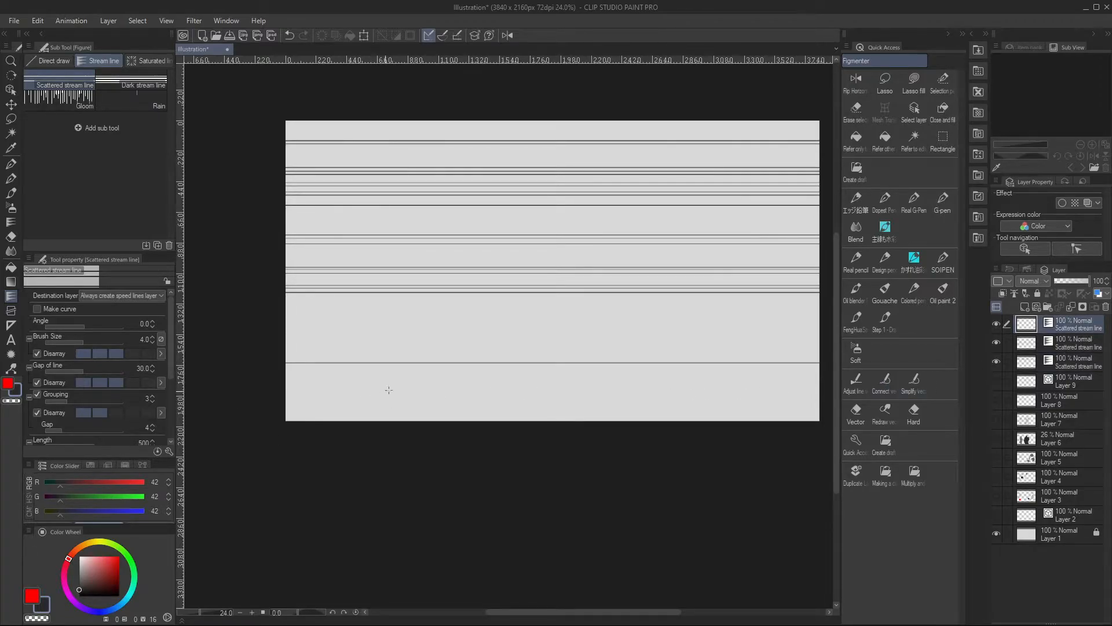
drag(441, 303, 417, 359)
drag(501, 174, 477, 245)
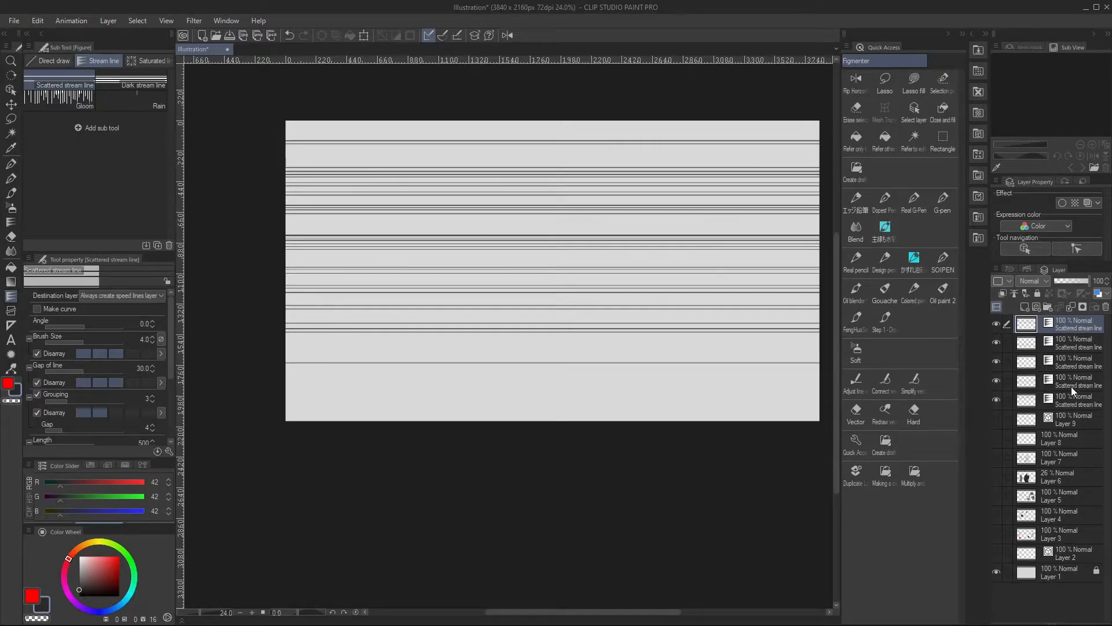
Delete all five Scattered stream line layers
shift+click(1089, 400)
click(1106, 308)
click(574, 234)
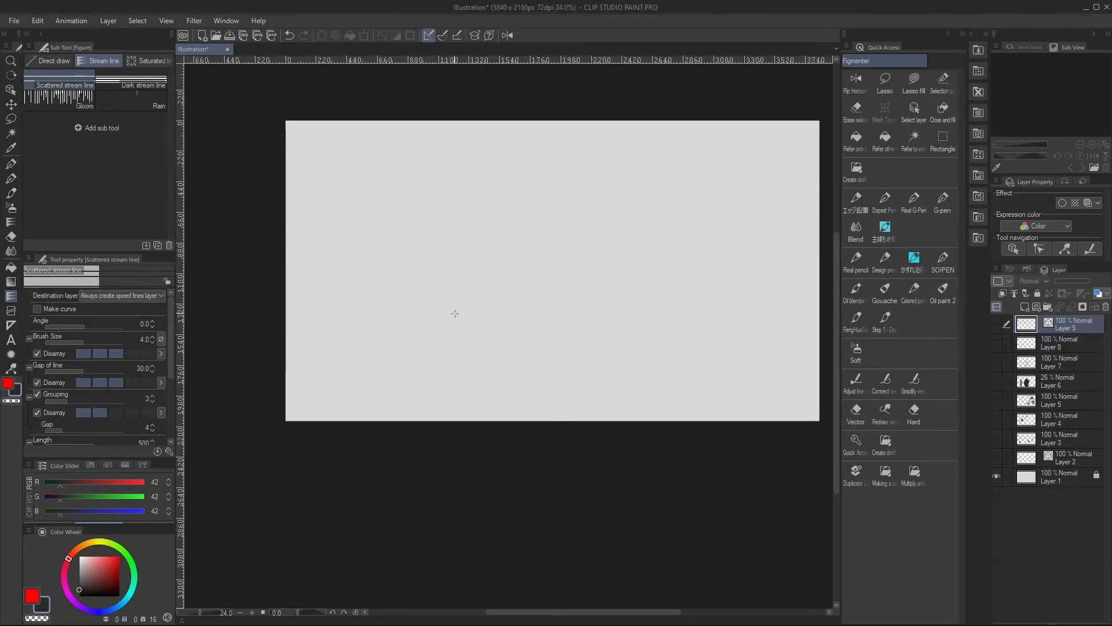
Use the Dark stream line sub tool to fill the canvas with dense groups of thick horizontal lines on a speed lines layer
click(139, 82)
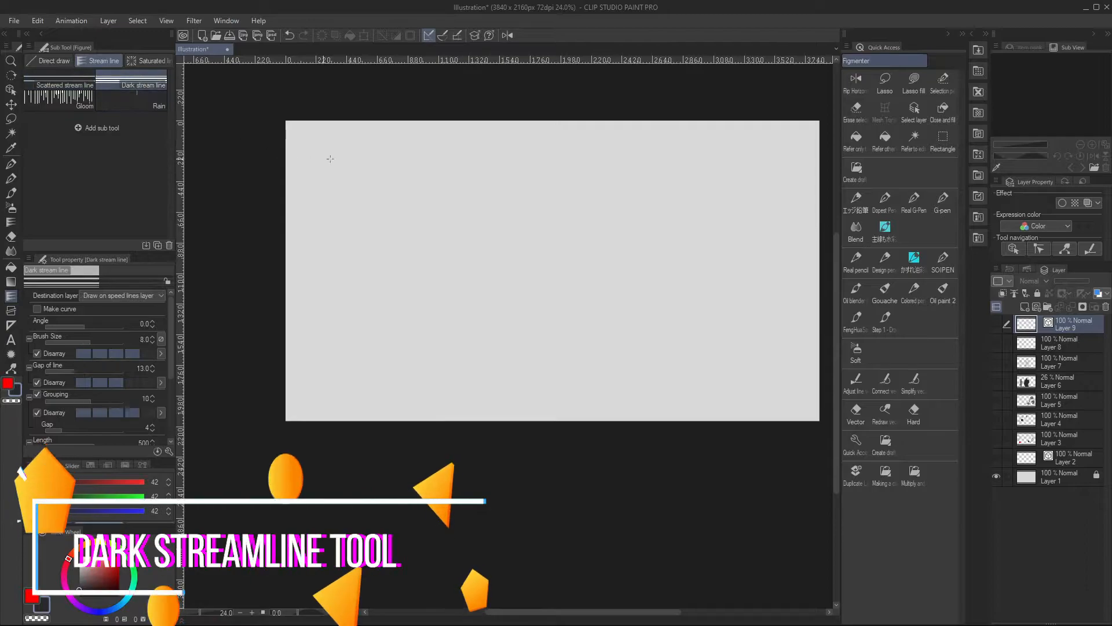
mouse_move(416, 142)
mouse_down()
mouse_move(397, 230)
mouse_move(472, 242)
mouse_move(458, 189)
mouse_move(422, 137)
mouse_move(470, 308)
mouse_move(534, 303)
mouse_up()
click(473, 267)
click(516, 283)
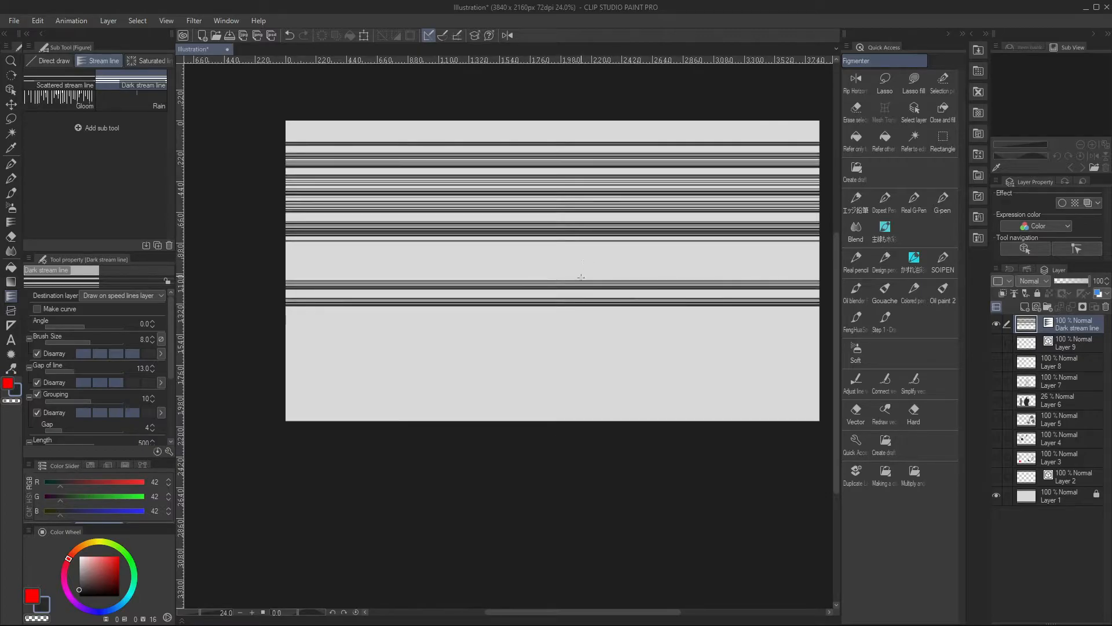
click(424, 392)
click(513, 328)
click(561, 328)
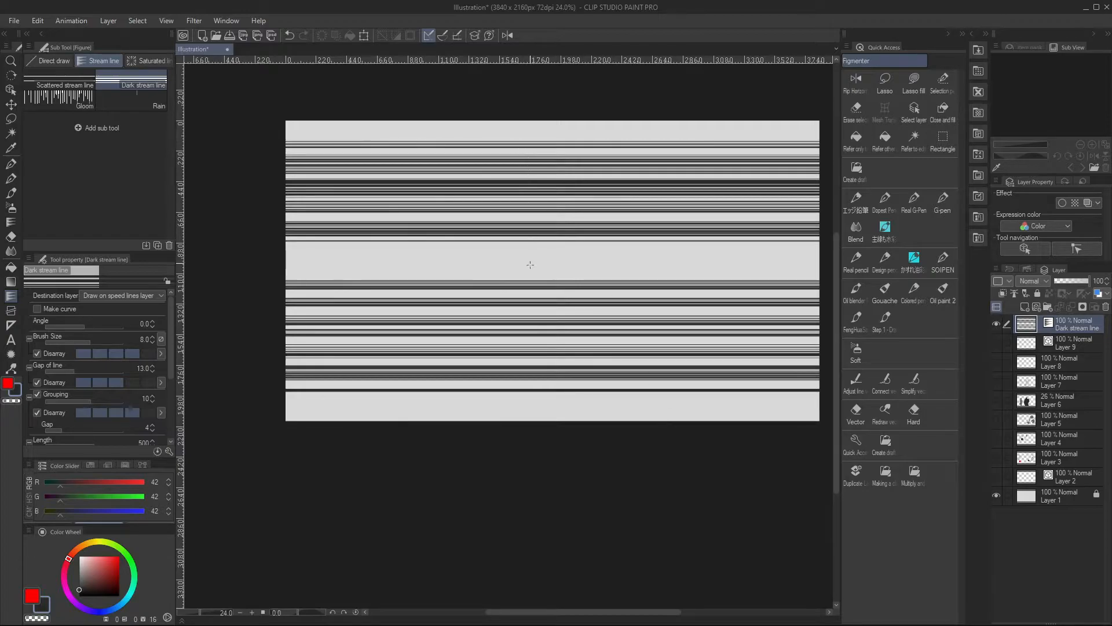
click(549, 274)
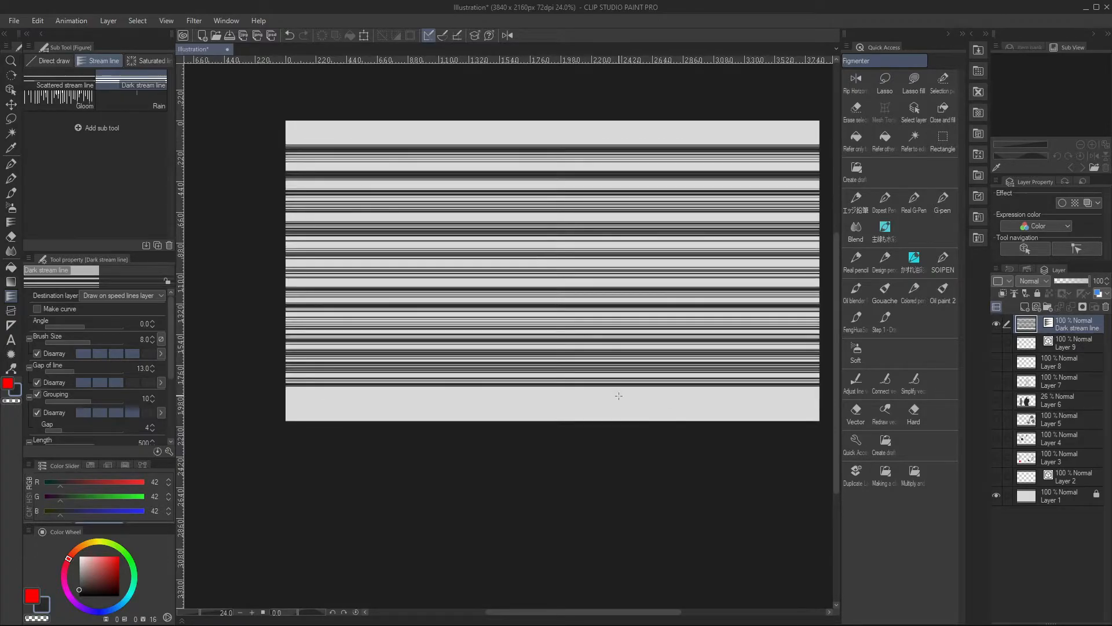
click(607, 417)
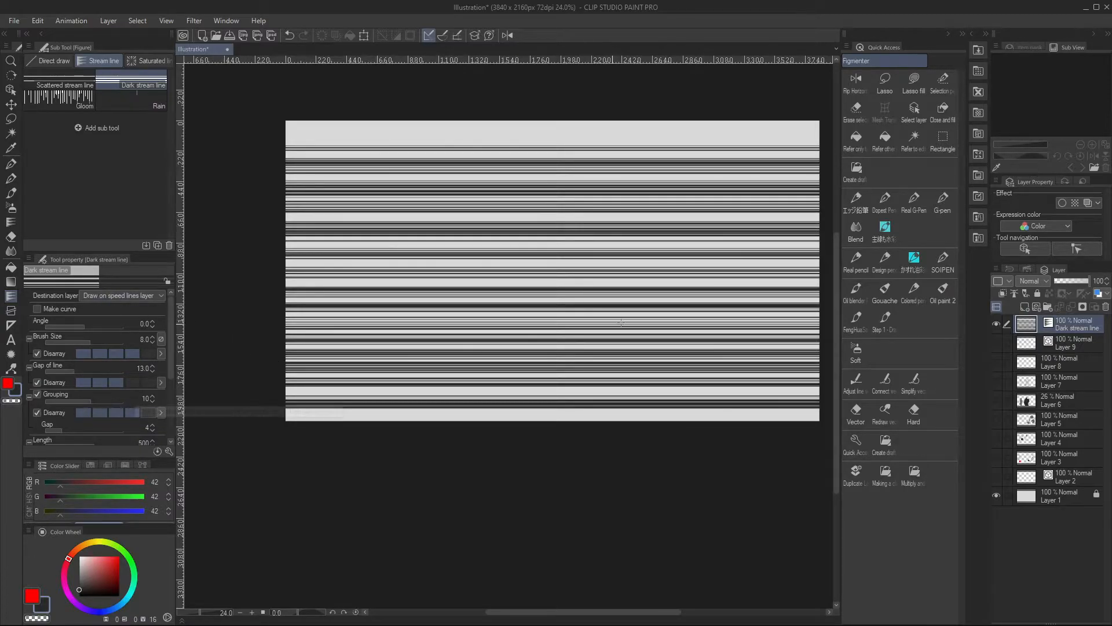
Hide the Dark stream line layer and draw vertical lines in the upper part of the canvas with the Gloom sub tool
click(997, 324)
click(87, 103)
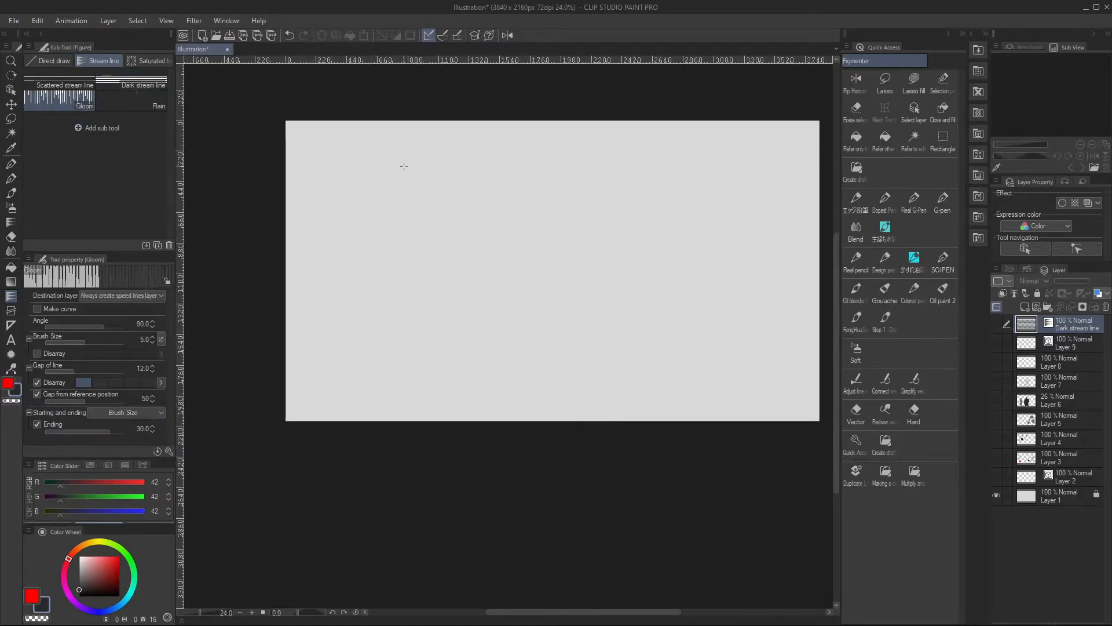
drag(406, 195, 407, 264)
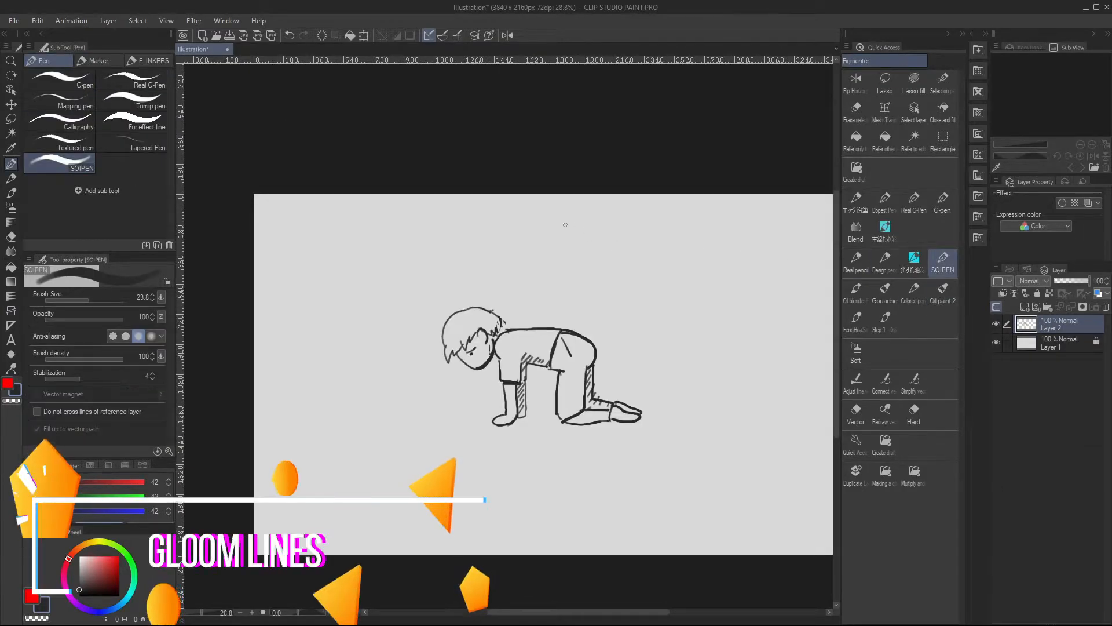
Draw vertical Gloom lines above the kneeling figure's head and scatter Rain lines across the canvas
click(11, 296)
drag(435, 304, 492, 305)
ctrl+drag(487, 266, 492, 326)
click(132, 101)
drag(329, 305, 716, 297)
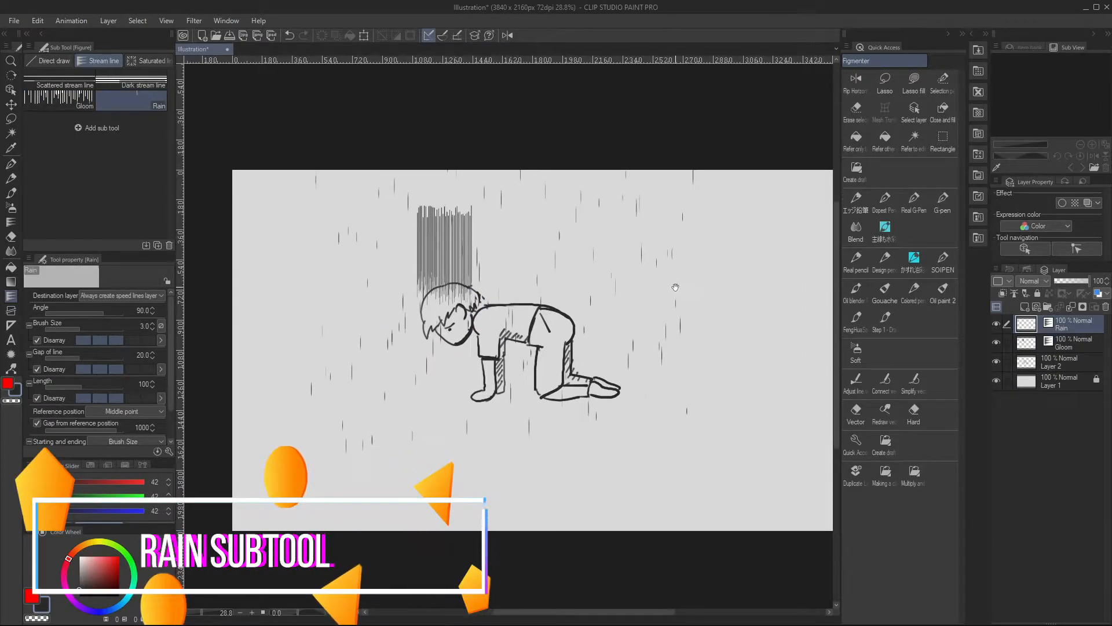
Draw puddle ripples on the ground around the figure and splash marks on its back with the SOIPEN brush on Layer 2
click(1055, 365)
click(943, 259)
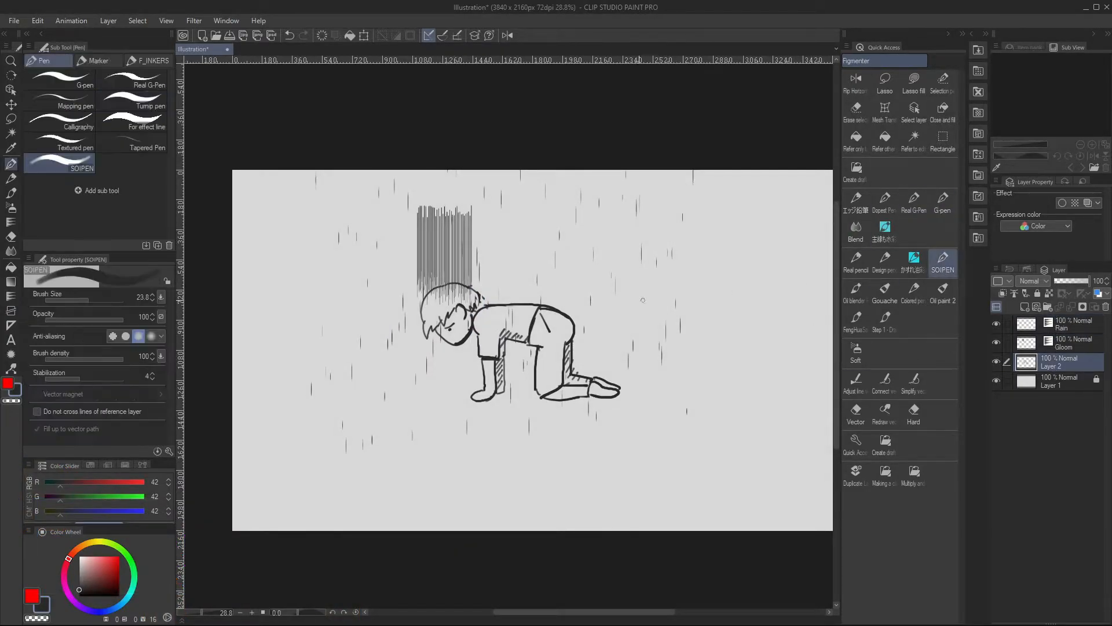
drag(500, 409, 503, 408)
drag(392, 400, 396, 398)
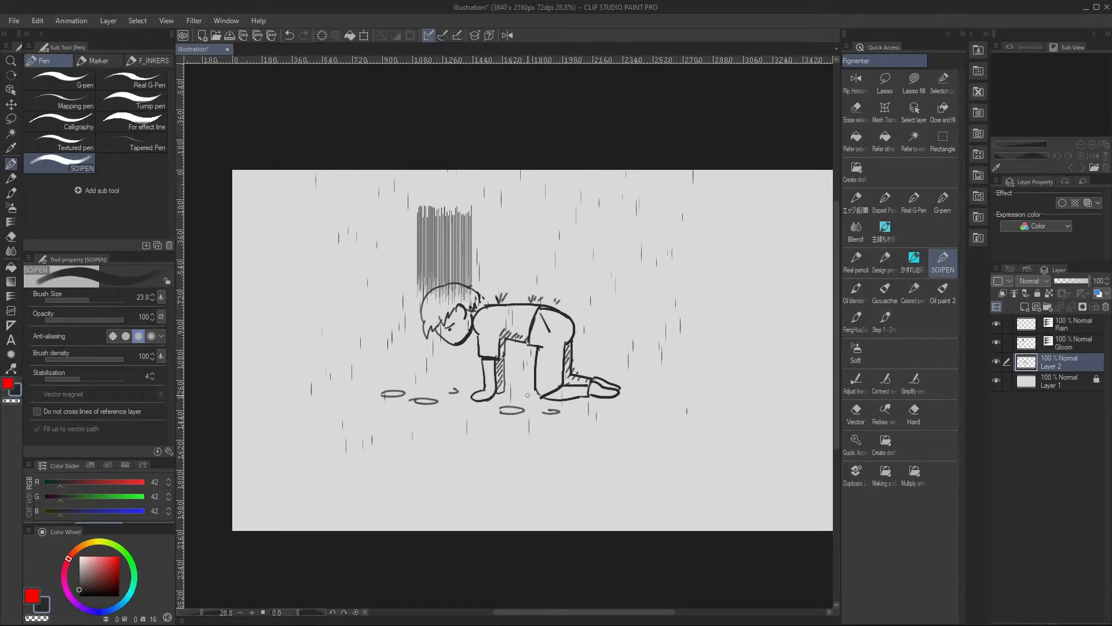
drag(602, 406, 601, 410)
drag(633, 403, 644, 399)
Add a layer mask to the Rain layer and erase the rain lines below the figure with the transparent color
click(1085, 328)
click(1082, 307)
key(c)
drag(448, 435, 464, 446)
drag(333, 442, 707, 418)
Lower the top of the Gloom lines so they sit close over the figure's head
click(1082, 344)
drag(444, 262, 444, 308)
key(ctrl+z)
Hide the existing Gloom layer and draw a new set of Gloom lines above the figure's head in the transparent color
click(1083, 325)
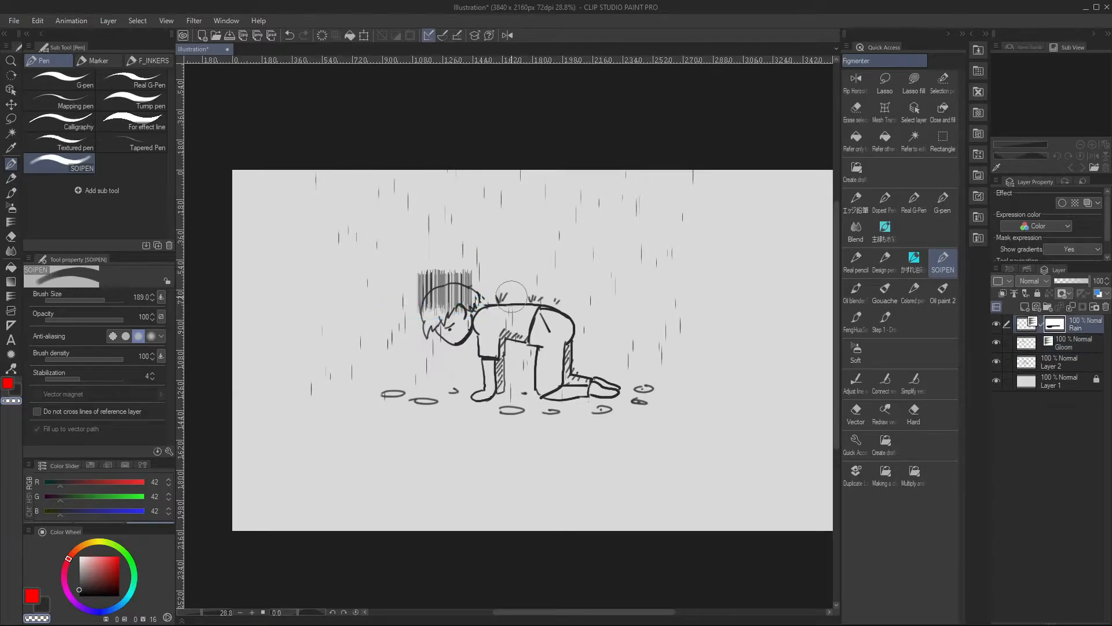
click(997, 342)
click(10, 295)
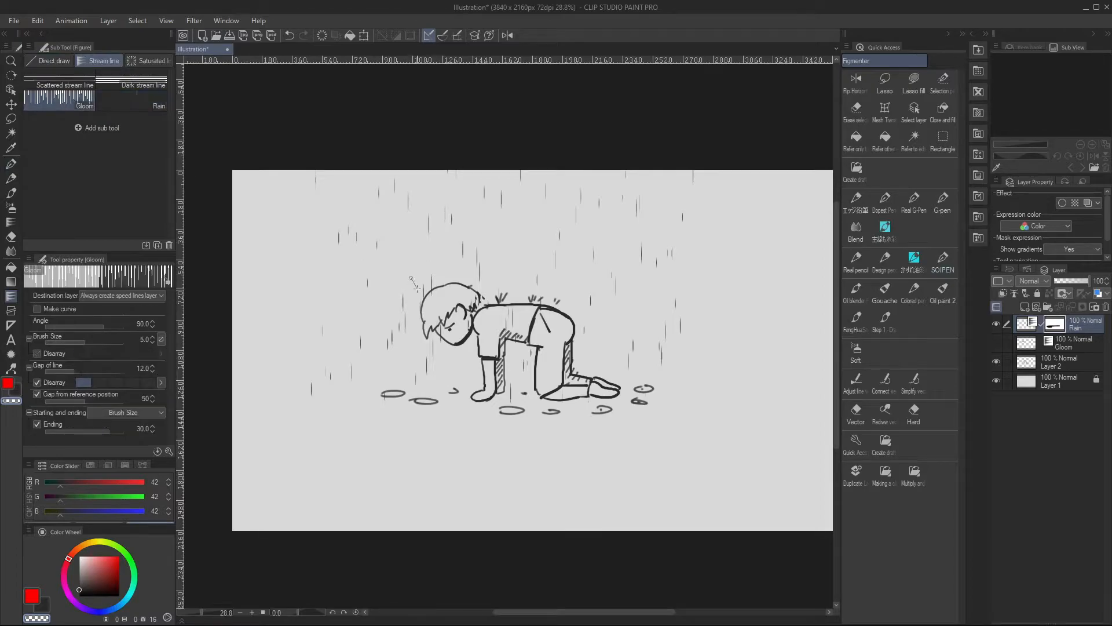
double_click(449, 278)
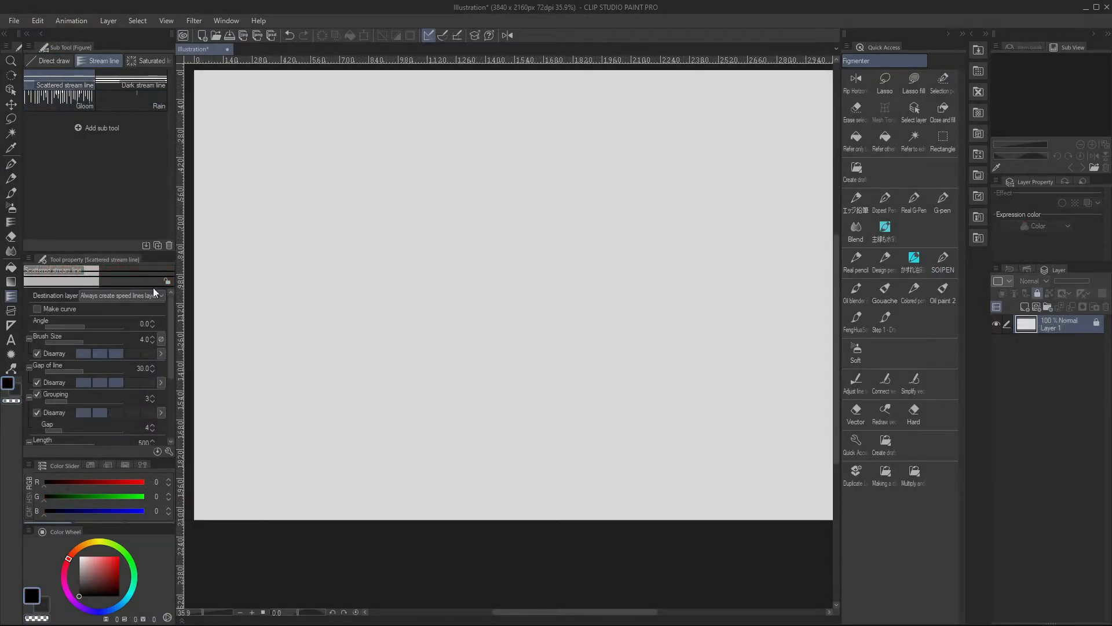
Duplicate the Scattered stream line sub tool as Scattered stream line 2
right_click(81, 85)
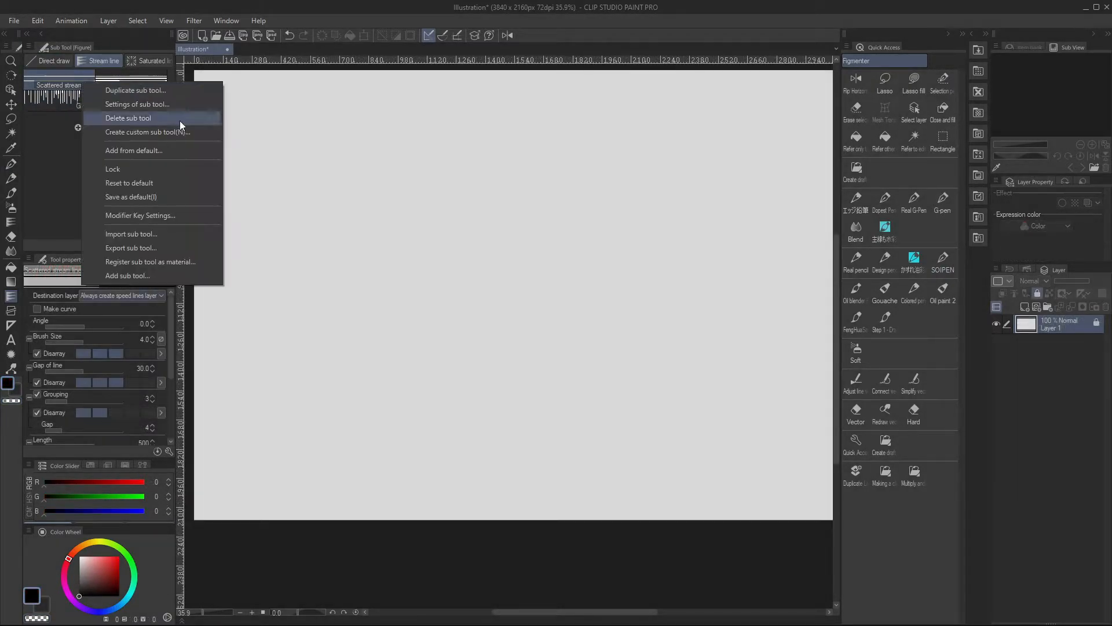
click(170, 91)
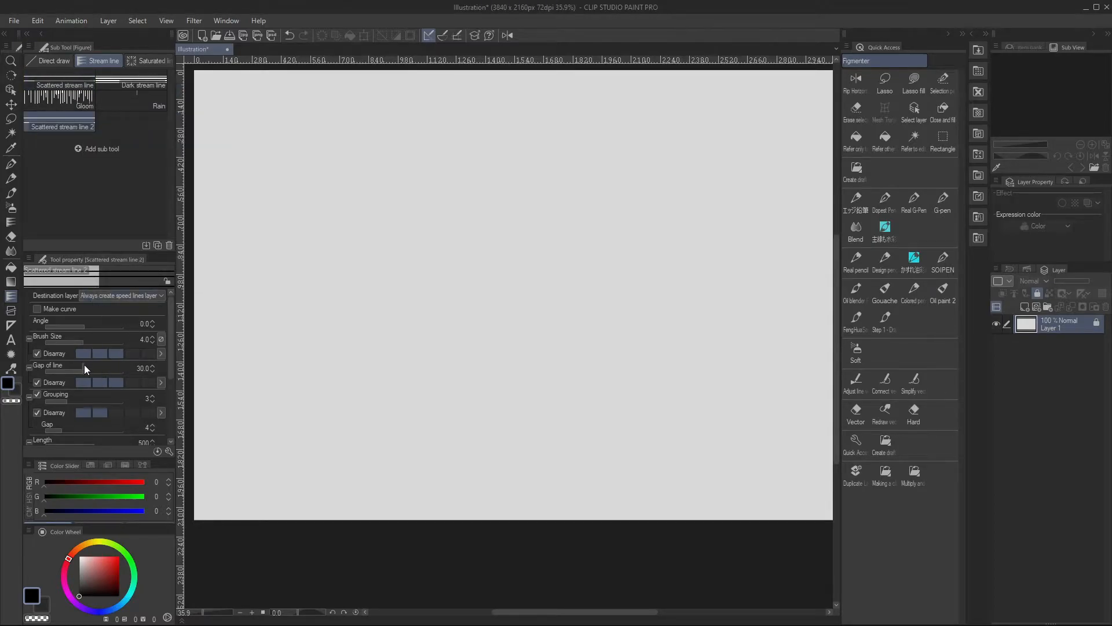
Turn off Disarray for the duplicate's brush size, line gap, grouping and length, and set Starting and ending to None
click(37, 353)
click(37, 383)
click(37, 413)
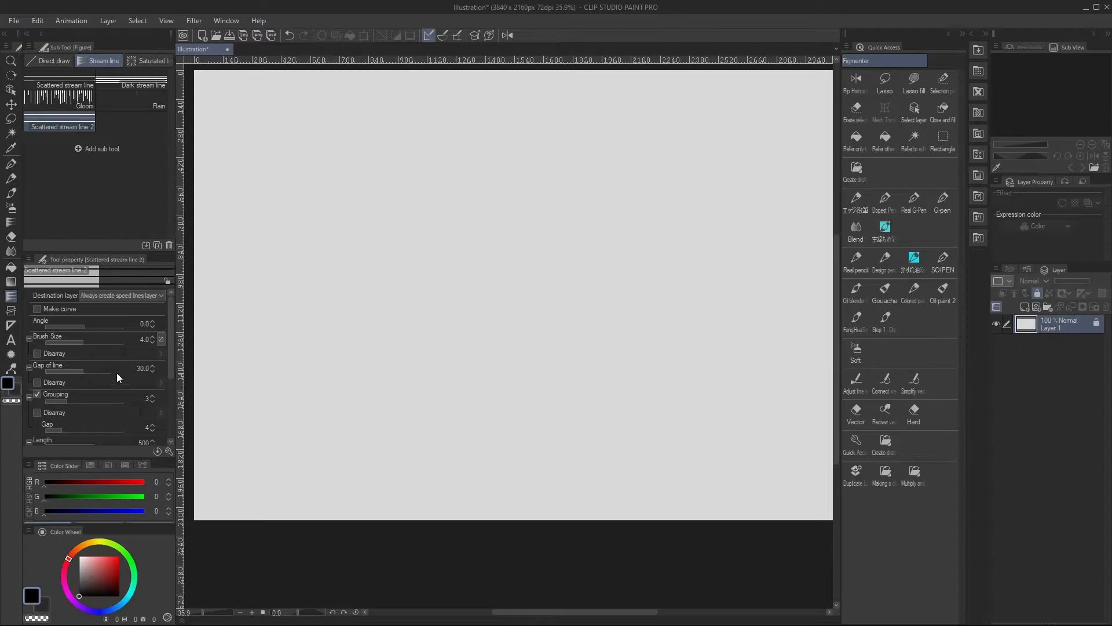
mouse_move(170, 350)
mouse_down()
mouse_move(170, 409)
mouse_move(168, 328)
mouse_up()
drag(169, 386, 166, 404)
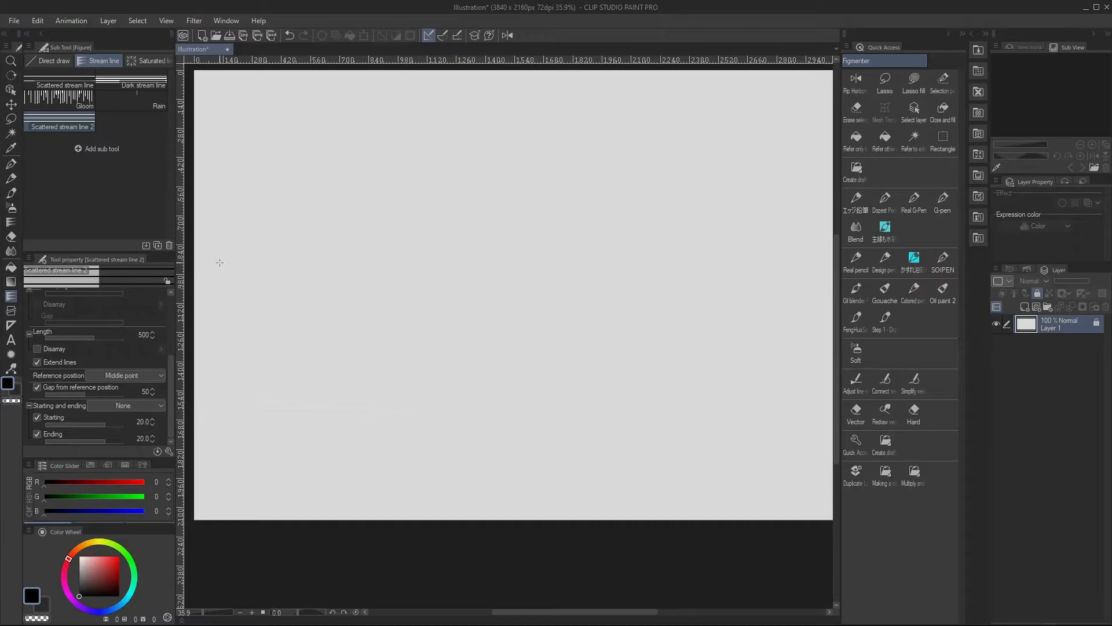
Set the destination to Always create speed lines layer and draw three separate sets of horizontal stream lines
drag(171, 378, 171, 307)
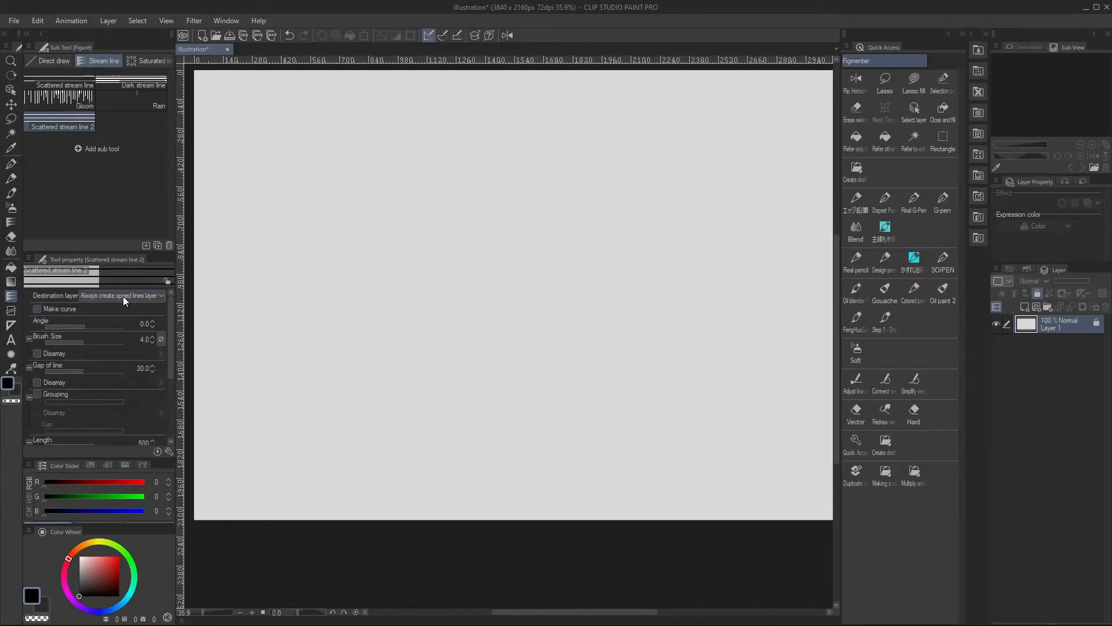
click(158, 295)
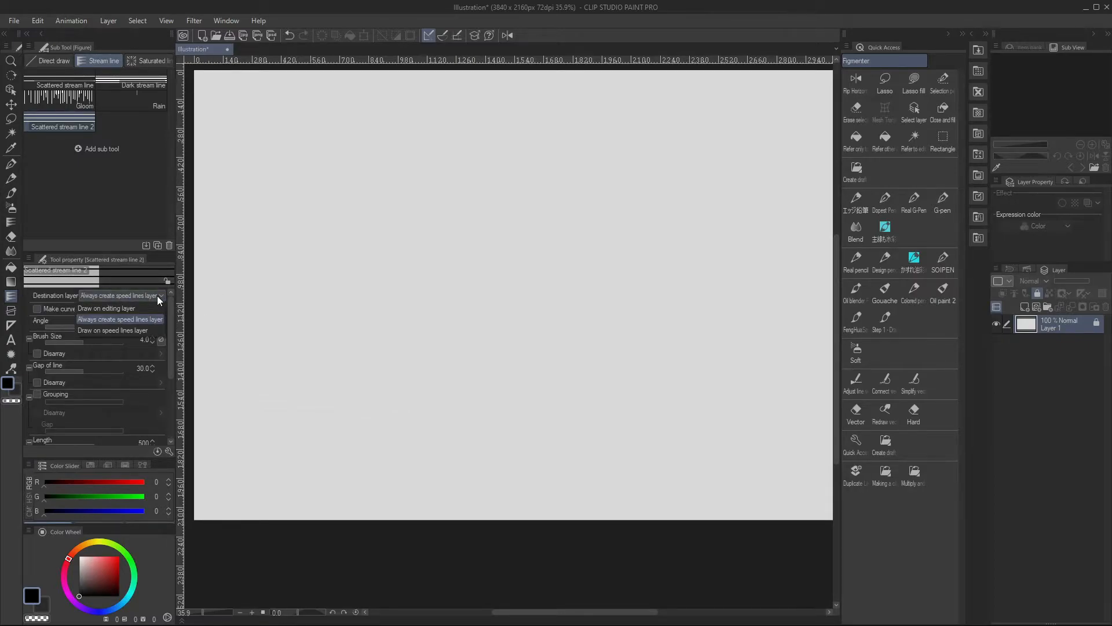
click(151, 319)
drag(252, 259, 373, 257)
drag(346, 298, 351, 391)
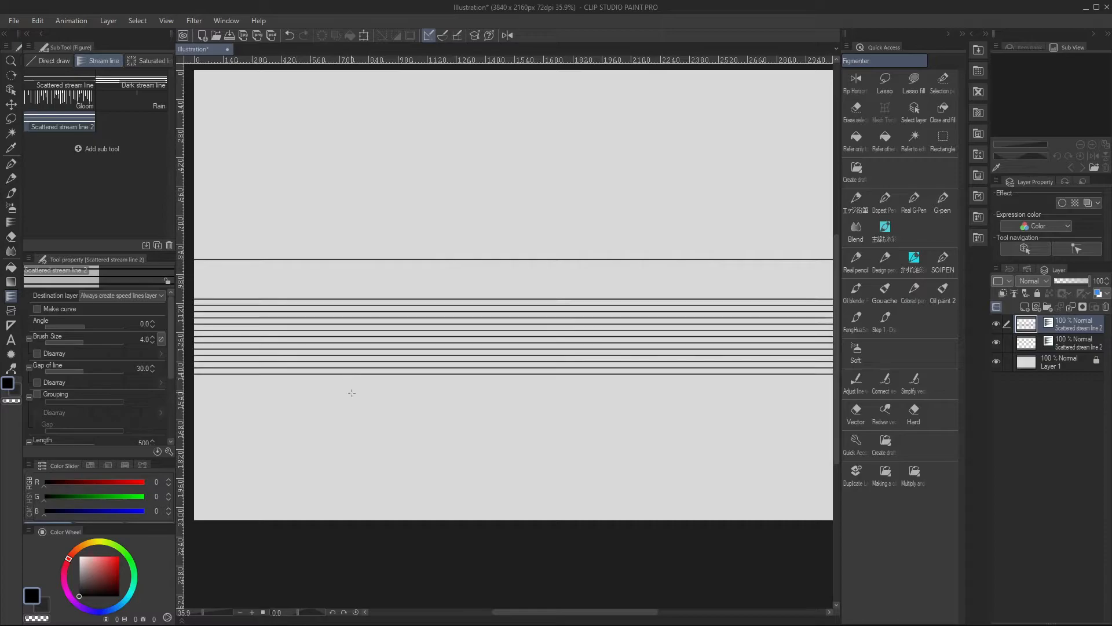
drag(641, 411, 604, 463)
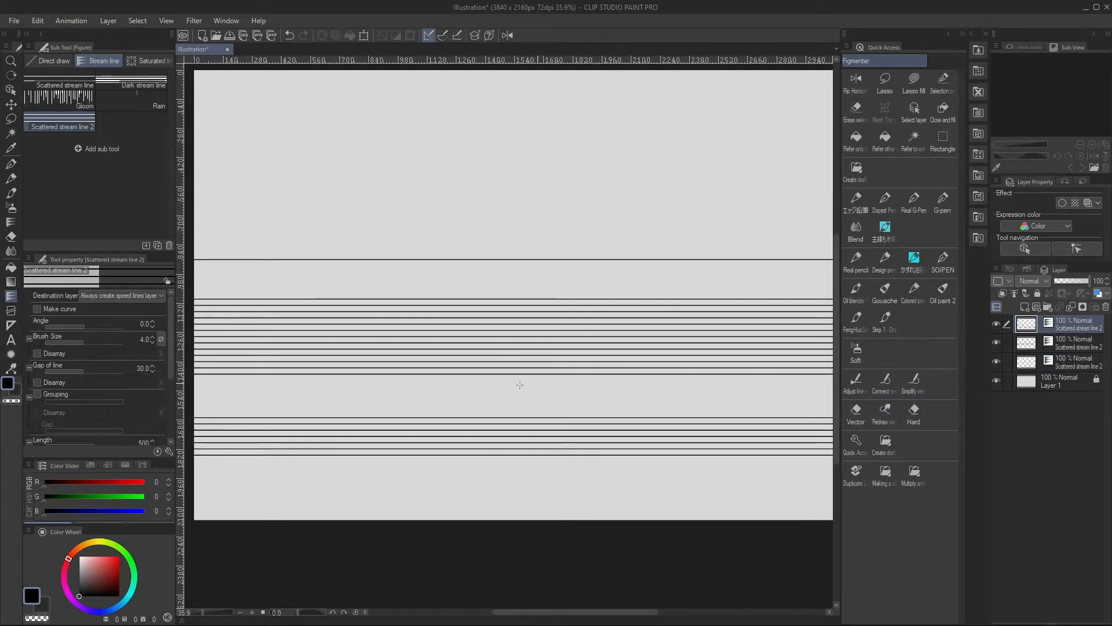
Change the destination to Draw on speed lines layer and add more stream lines to the current speed lines layer
click(148, 294)
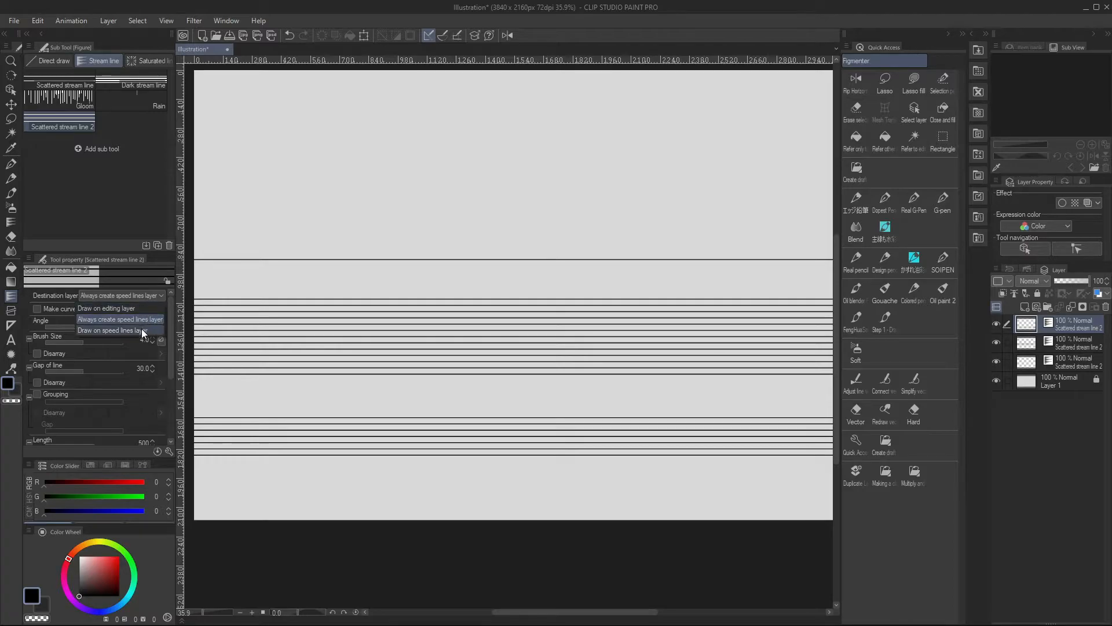
click(141, 328)
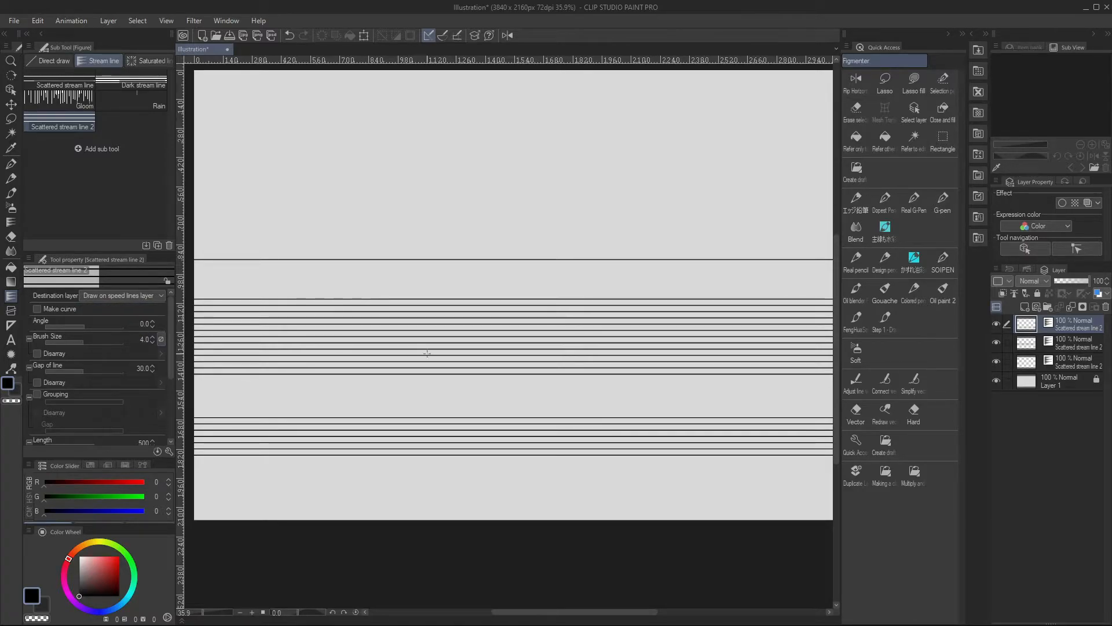
drag(443, 373, 453, 331)
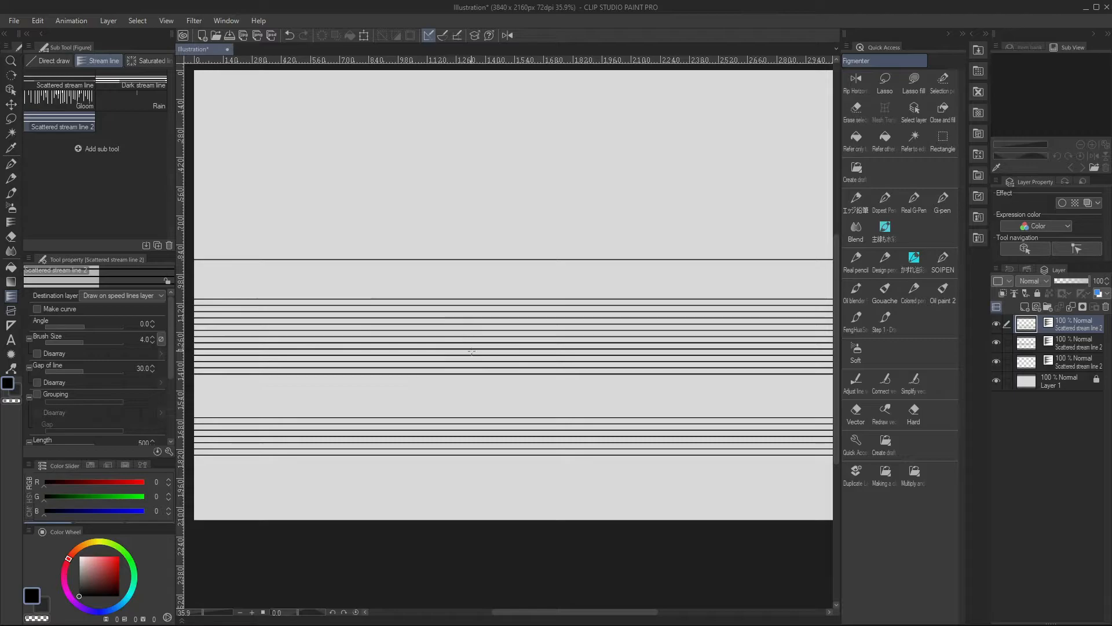
key(ctrl)
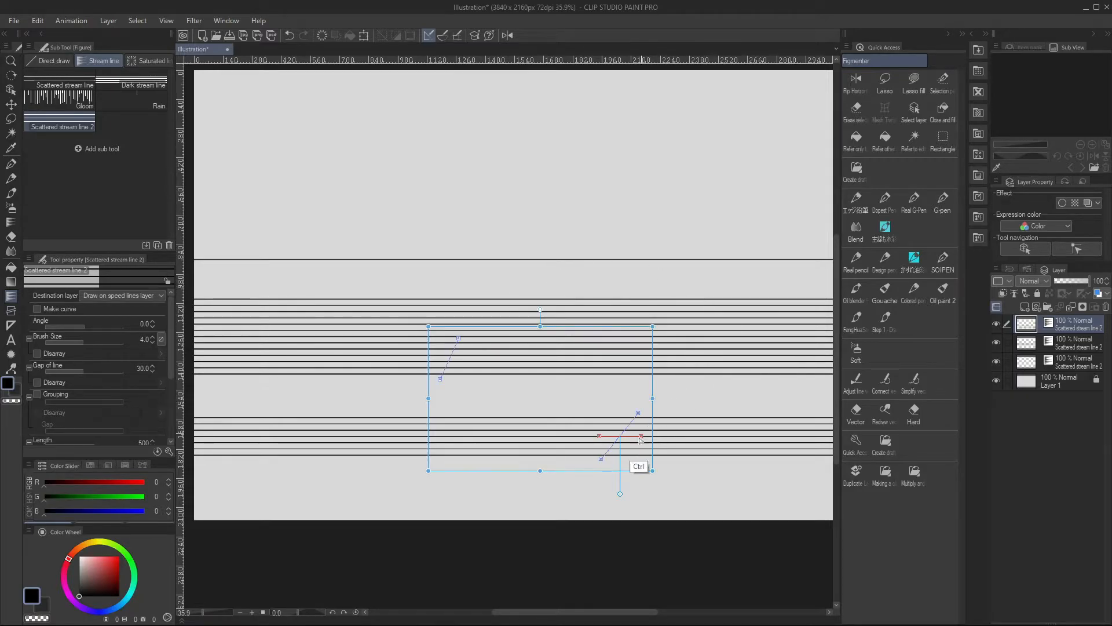
Enable Make curve, set the destination to Always create speed lines layer, and draw stream lines along a vertical reference line near the canvas top
click(38, 308)
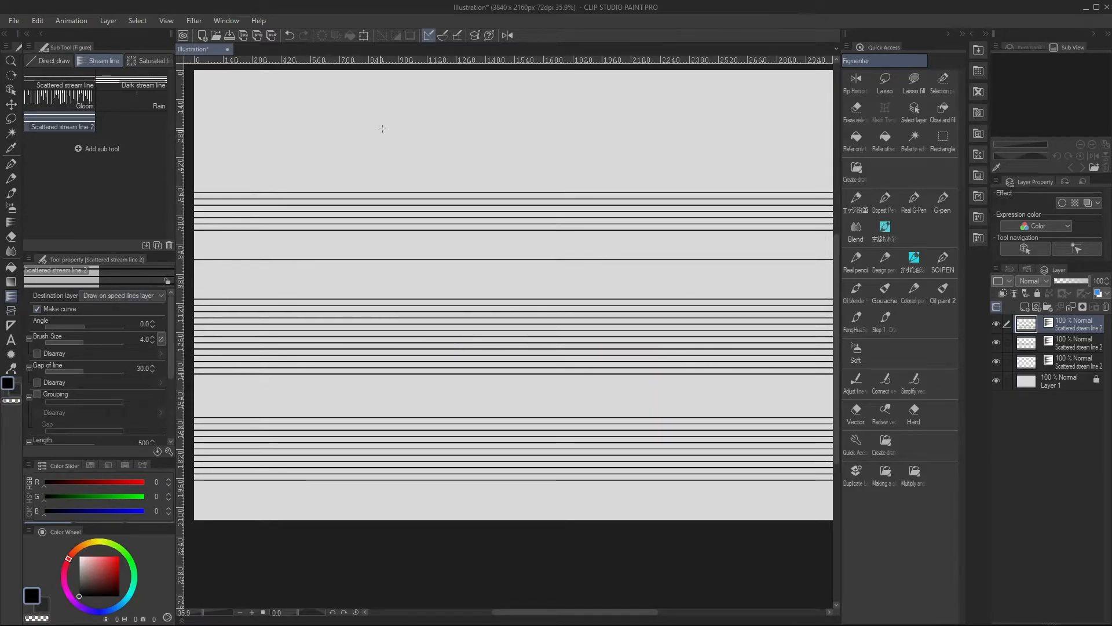
click(148, 296)
click(141, 319)
drag(411, 114, 498, 247)
click(412, 222)
double_click(421, 255)
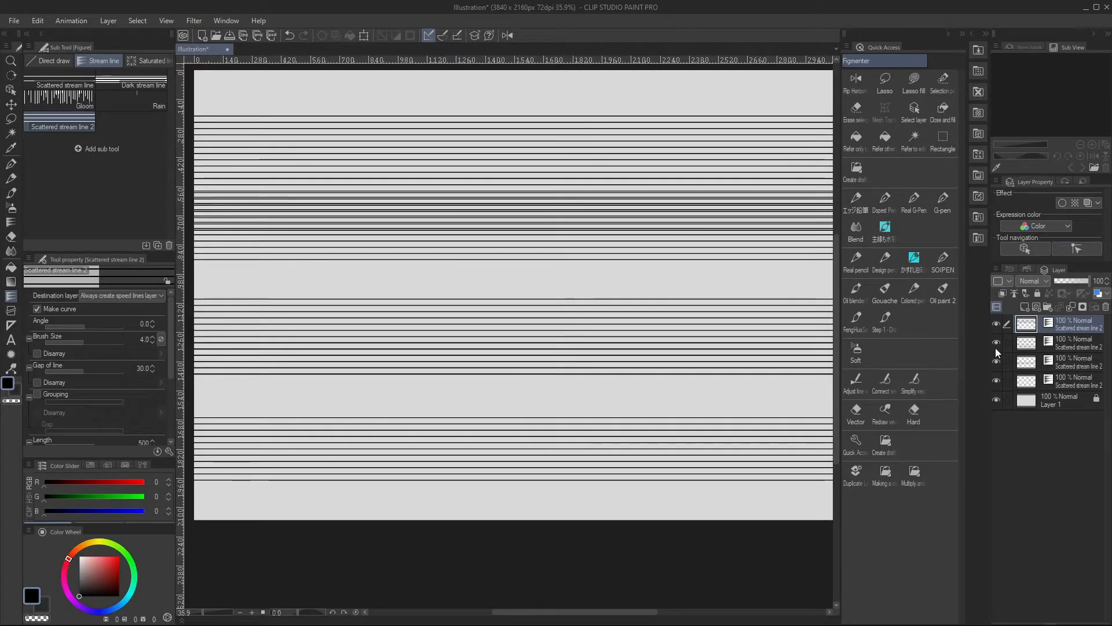
Hide the three older stream line layers and delete the lowest control point of the new stream lines' reference line
drag(996, 343, 996, 381)
key(o)
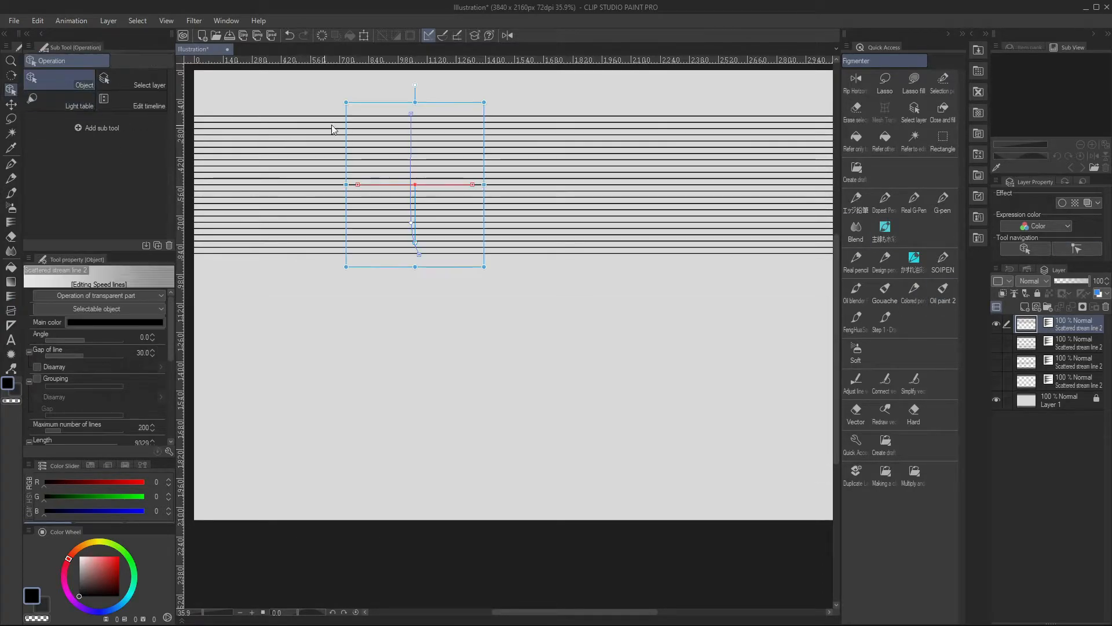
right_click(419, 254)
click(491, 280)
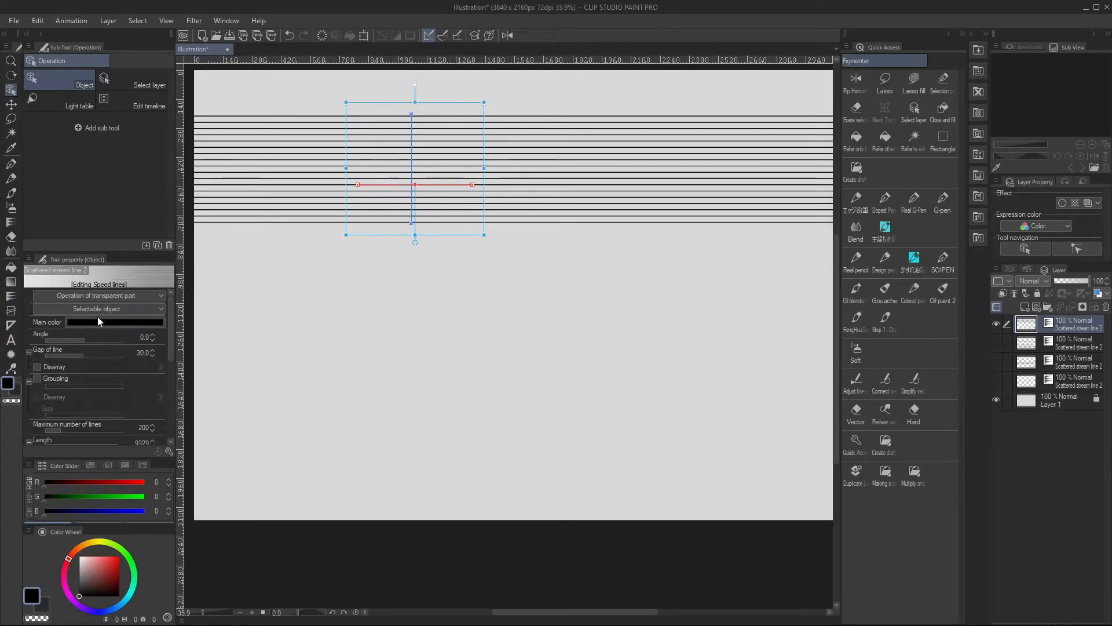
Bend the stream lines into a downward curve with the control points of their direction line and set the angle to 28.0
drag(473, 186, 476, 135)
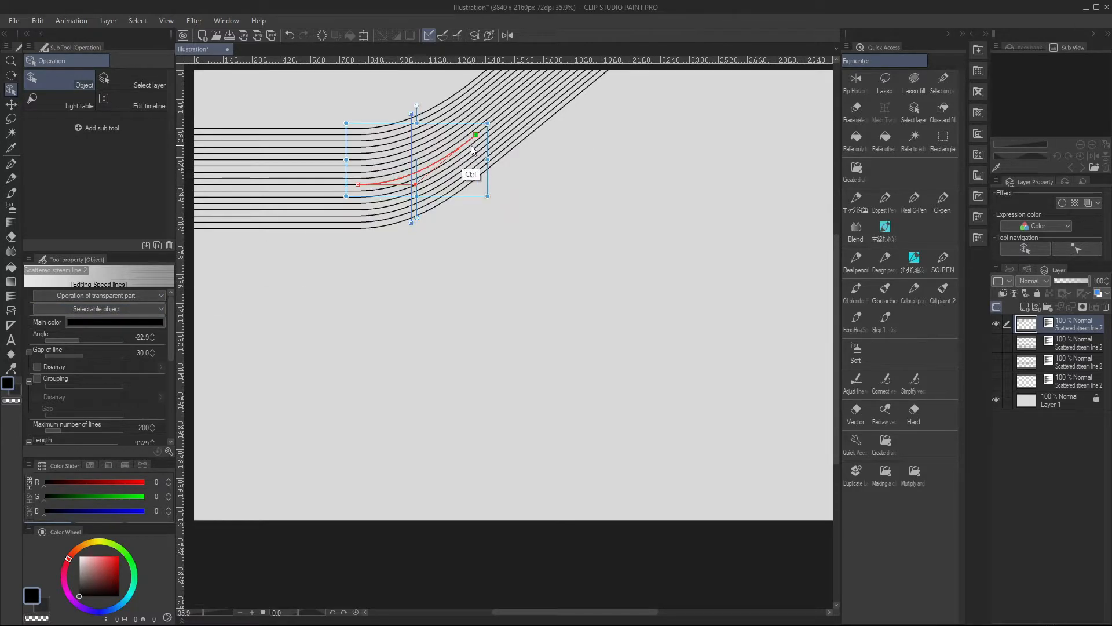
key(ctrl+z)
drag(414, 184, 412, 132)
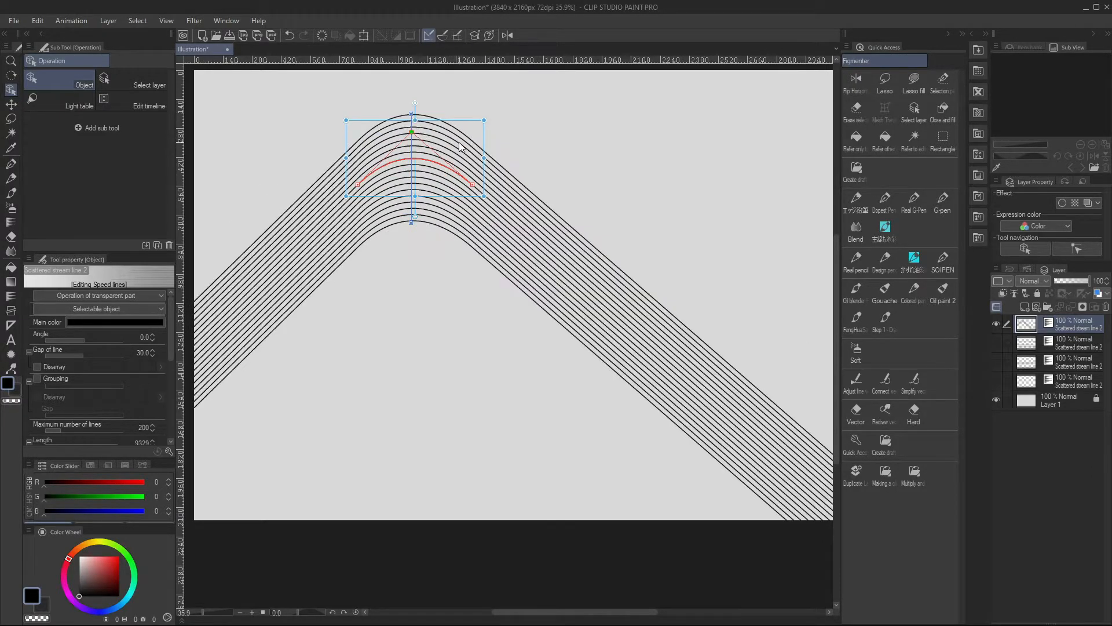
mouse_move(85, 342)
mouse_down()
mouse_move(76, 339)
mouse_move(91, 340)
mouse_up()
drag(431, 164, 431, 196)
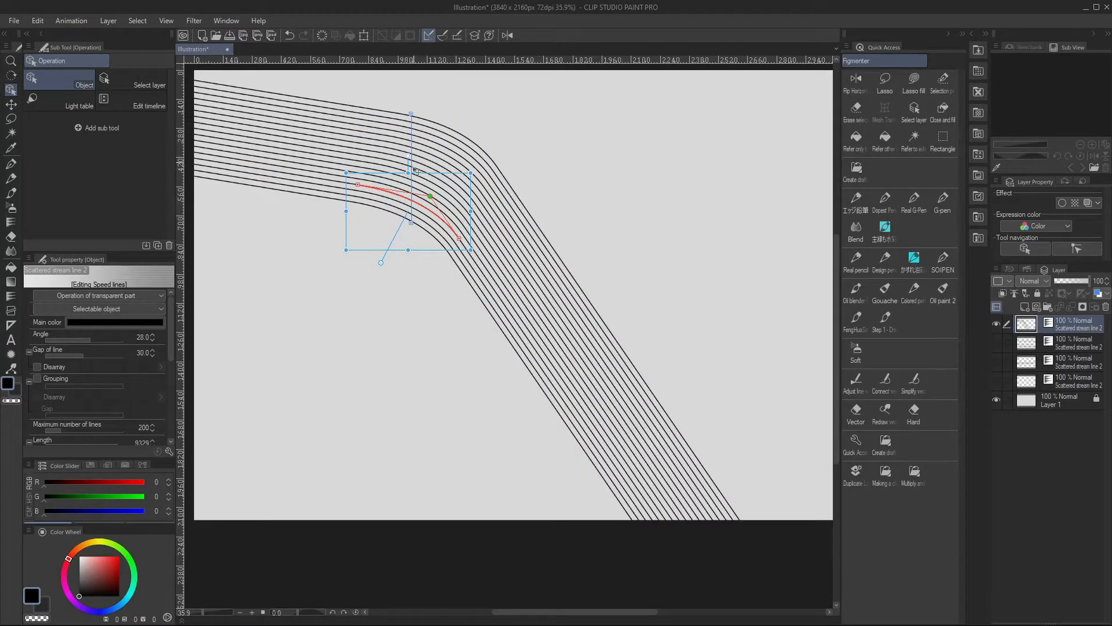
Try a wider gap and Disarray on the curved lines, then set Gap of line to 18.5 with Disarray off
drag(82, 353, 96, 353)
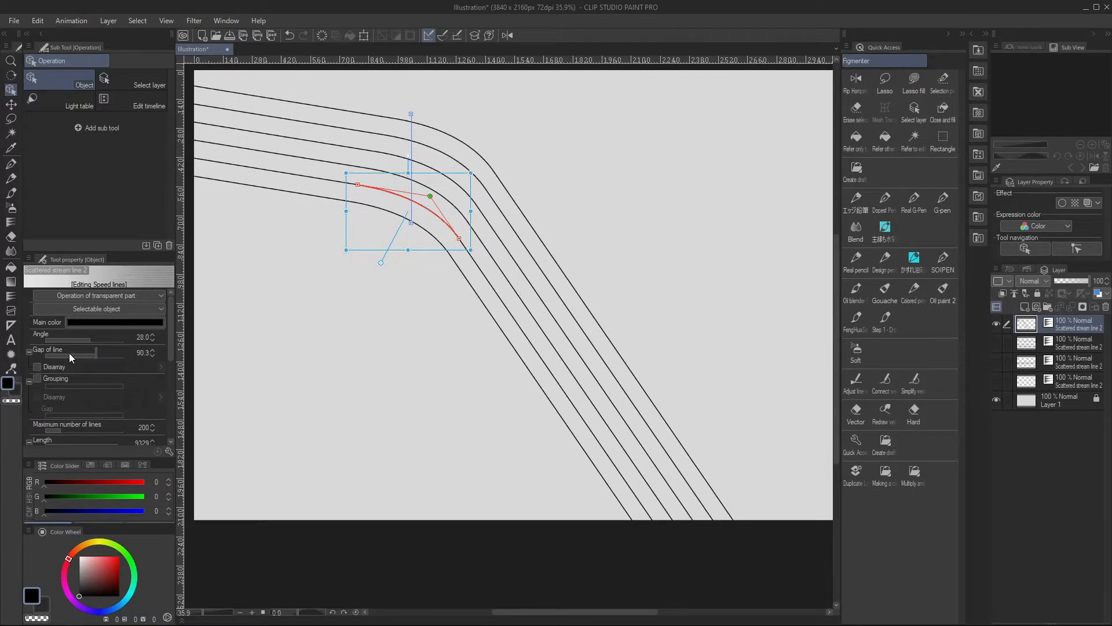
click(37, 367)
click(78, 354)
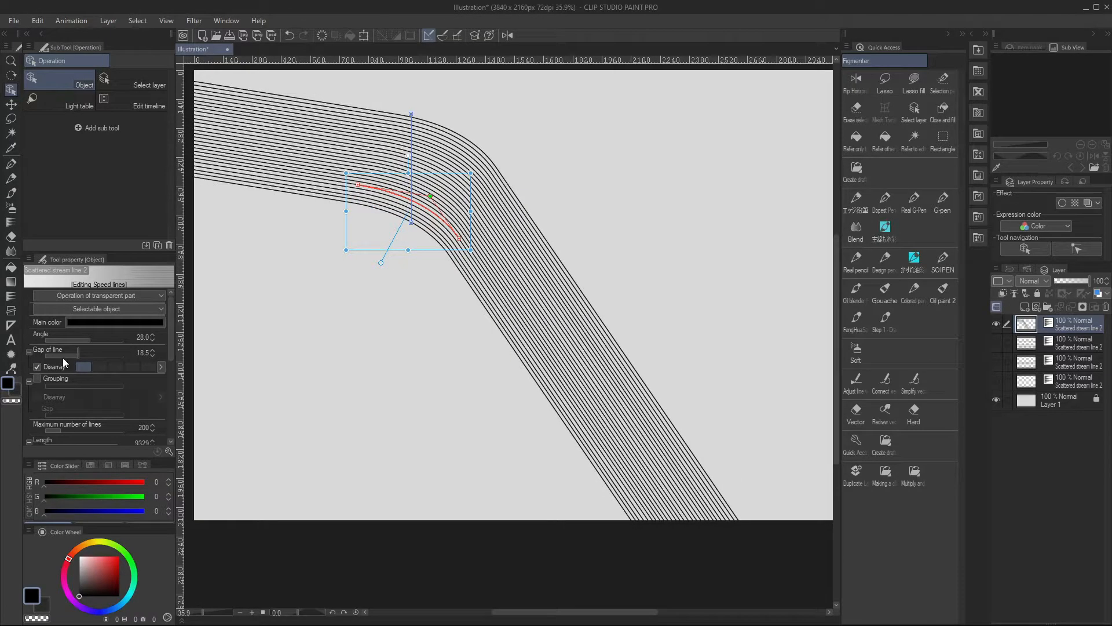
click(37, 367)
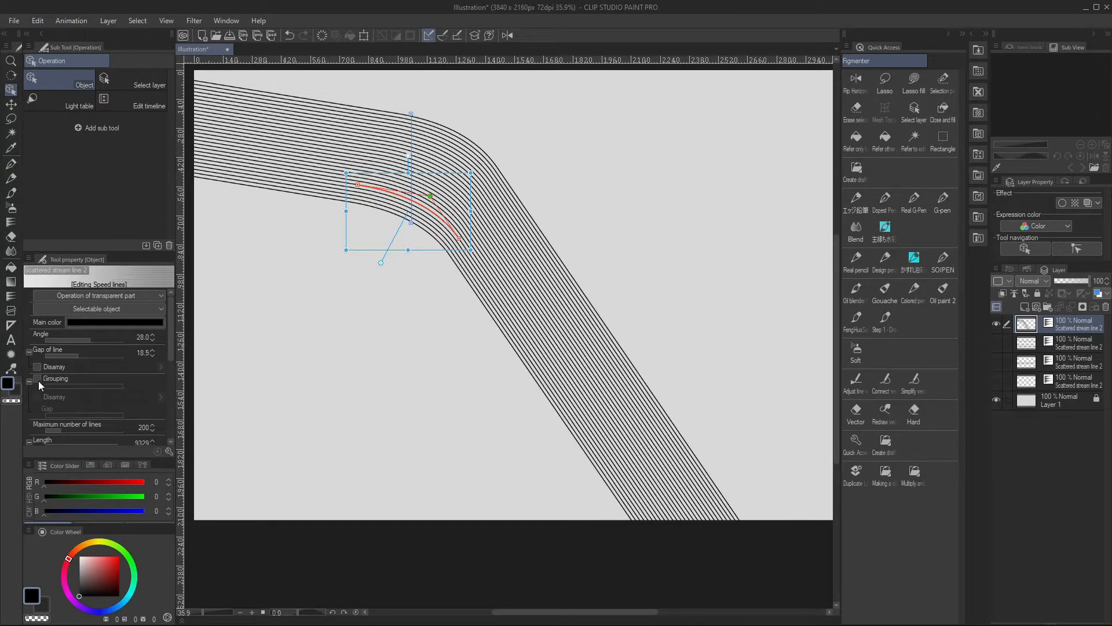
Try grouping the stream lines in fives with Disarray and a group gap of 3
click(37, 378)
click(37, 397)
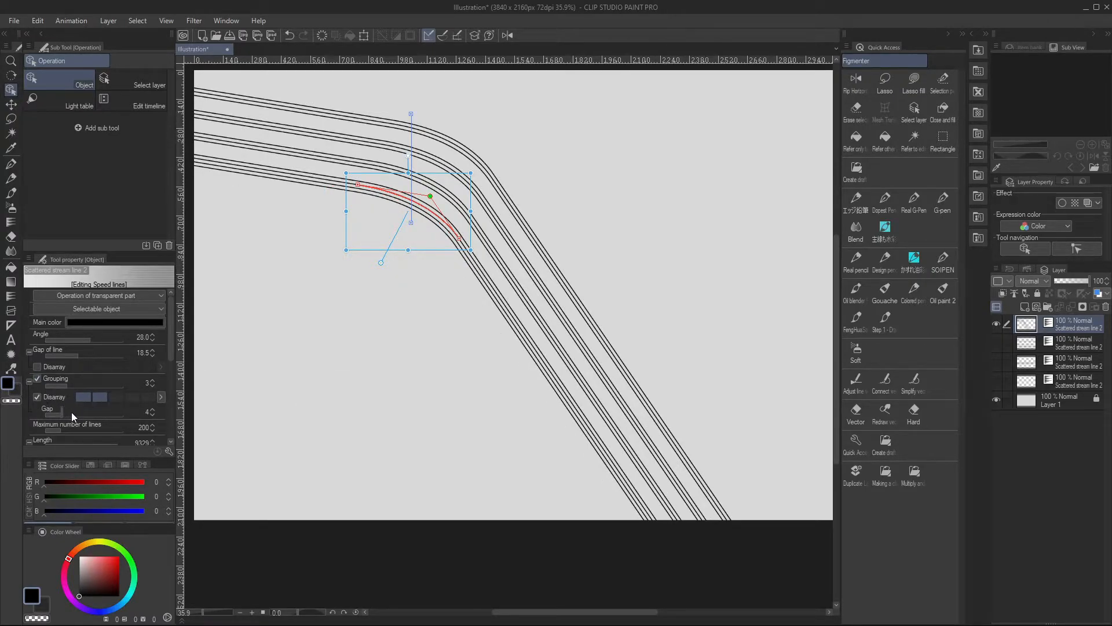
drag(71, 415, 76, 385)
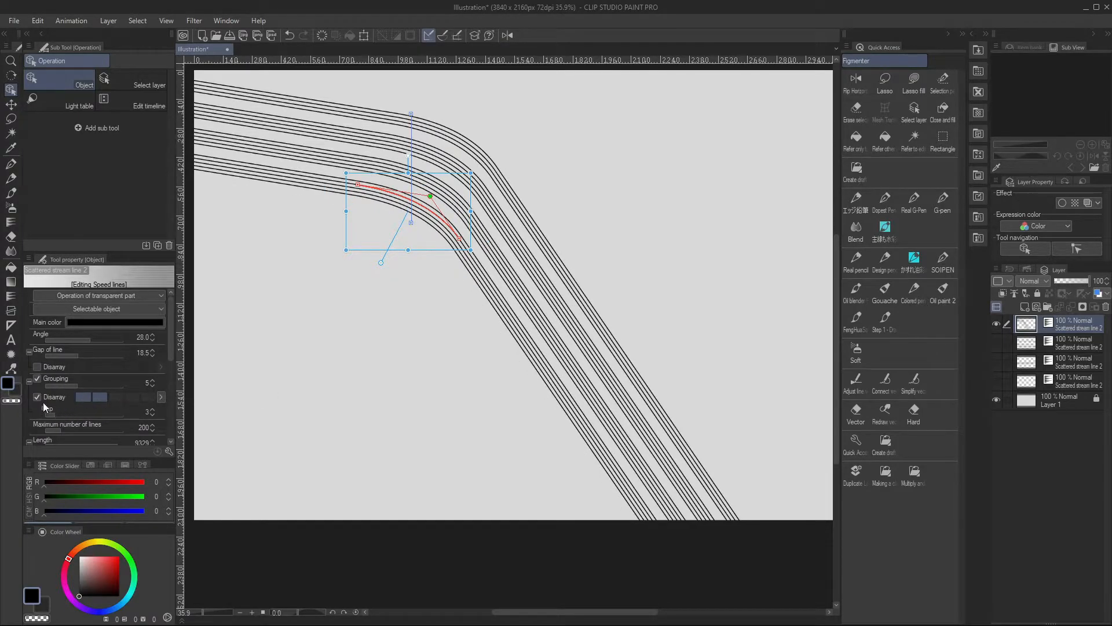
click(37, 378)
Shorten the stream lines to a length of 1063 and turn off Gap from reference position
drag(171, 355, 170, 377)
mouse_move(103, 389)
mouse_down()
mouse_move(77, 388)
mouse_move(106, 404)
mouse_up()
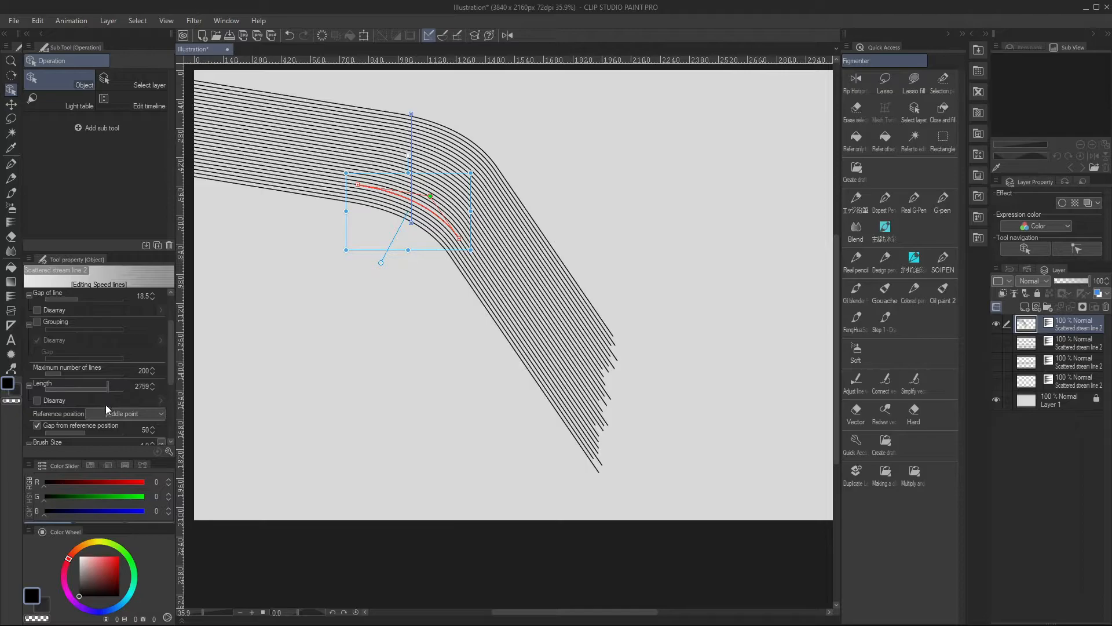
click(36, 426)
drag(99, 388, 99, 391)
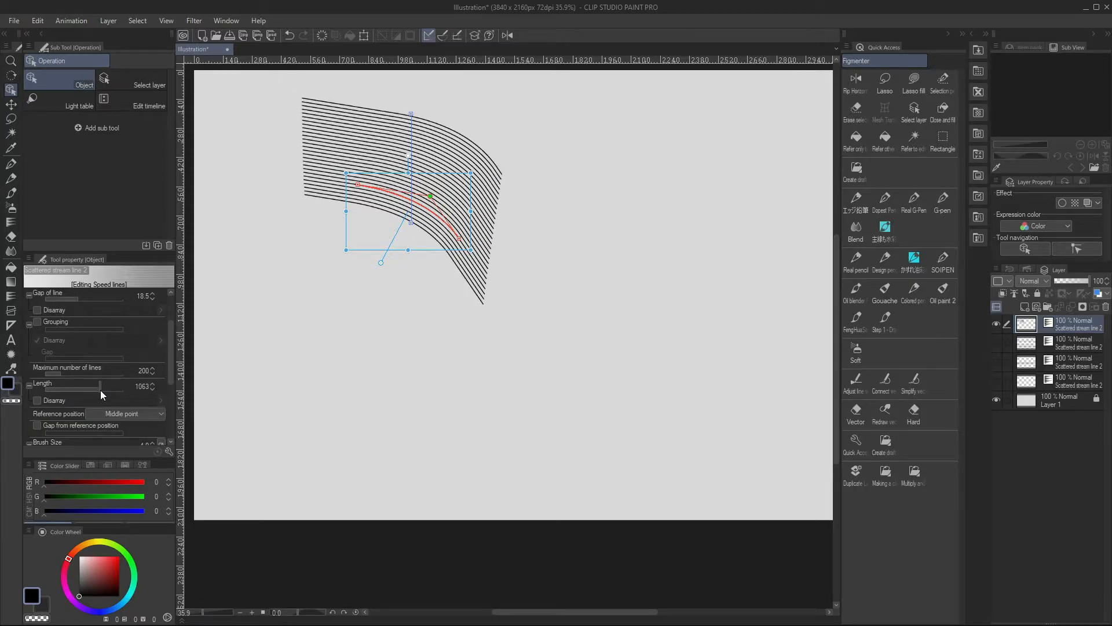
Try Disarray on the stream lines' length at its lowest strength
click(54, 400)
click(160, 401)
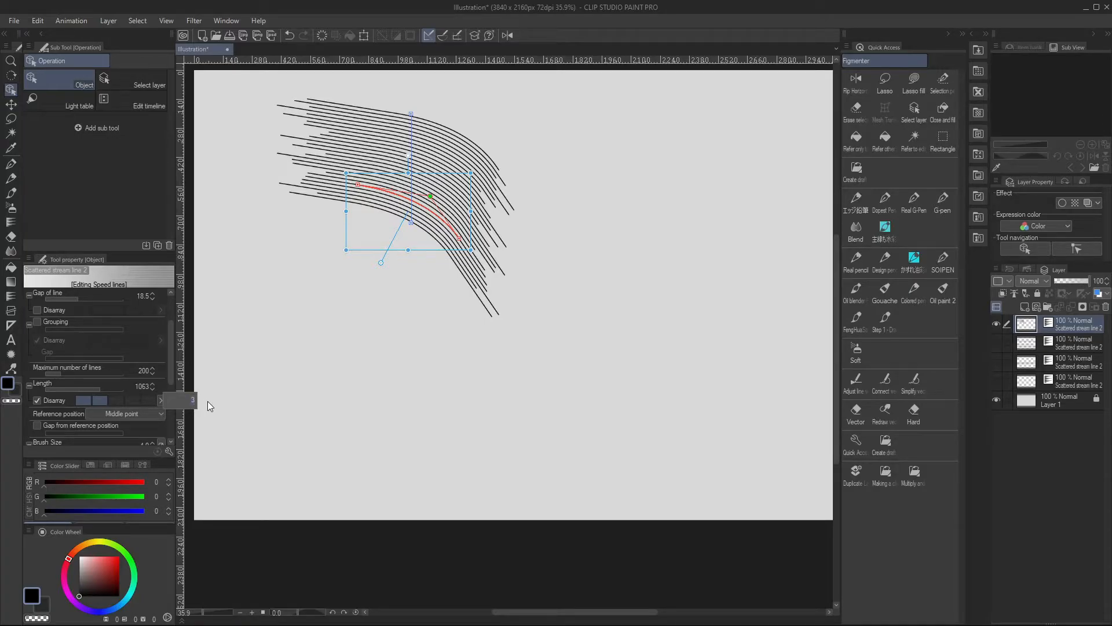
click(207, 401)
Compare the Starting point, Middle point and Ending point reference positions on the curved stream lines
click(145, 415)
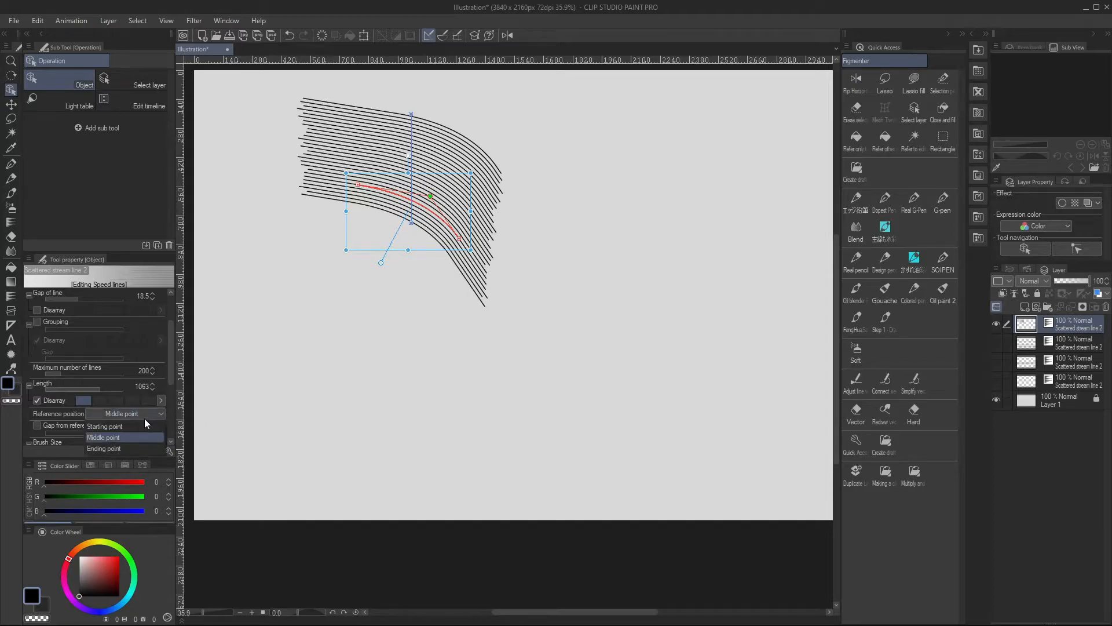
click(140, 427)
click(142, 414)
click(138, 436)
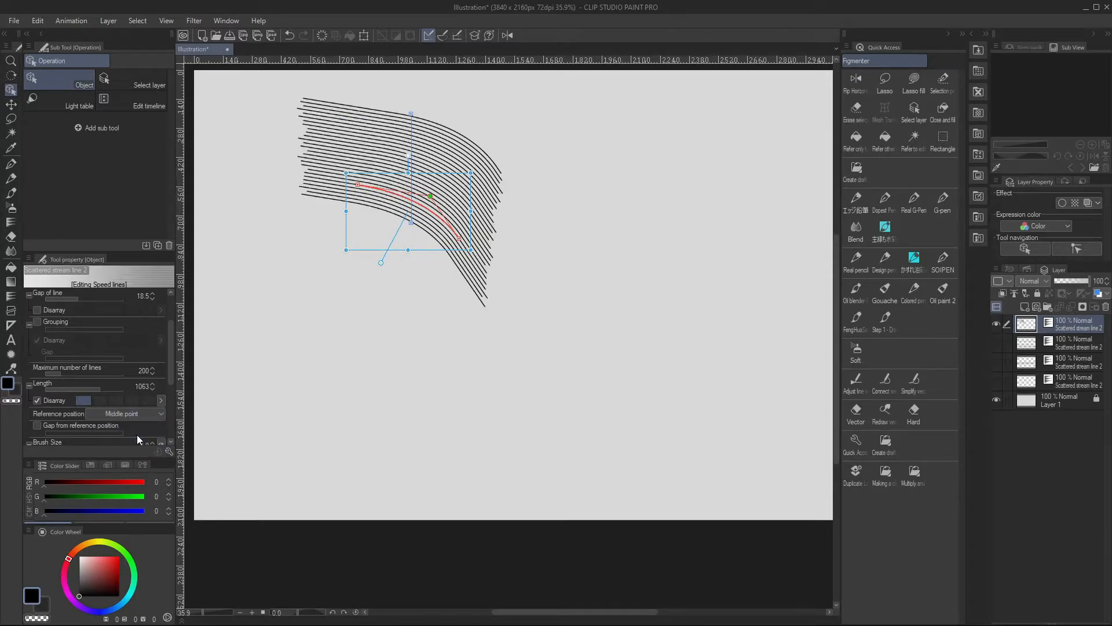
click(143, 415)
click(138, 447)
click(142, 415)
click(138, 426)
click(134, 415)
click(131, 437)
click(137, 412)
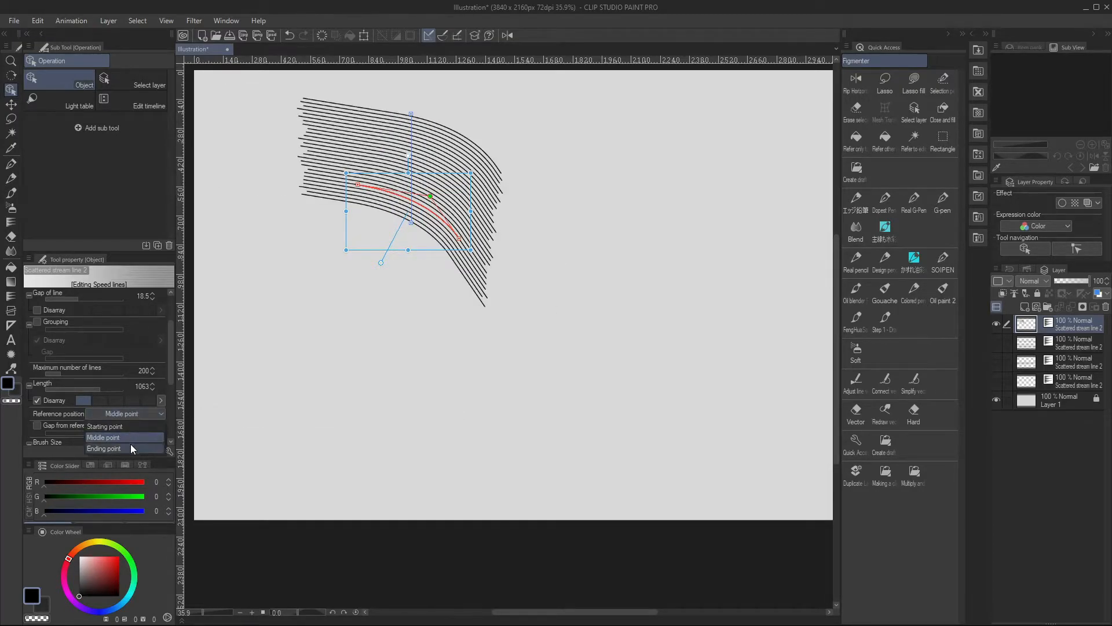
click(131, 445)
click(119, 414)
click(130, 424)
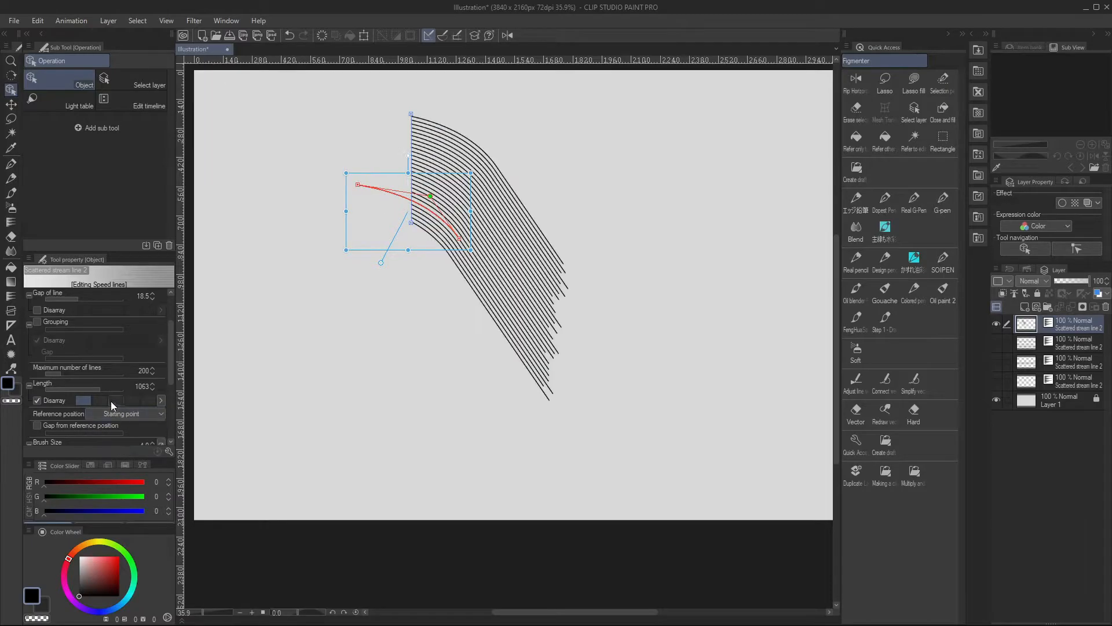
Turn off the length Disarray and return the reference position to Middle point
click(36, 400)
click(121, 415)
click(124, 436)
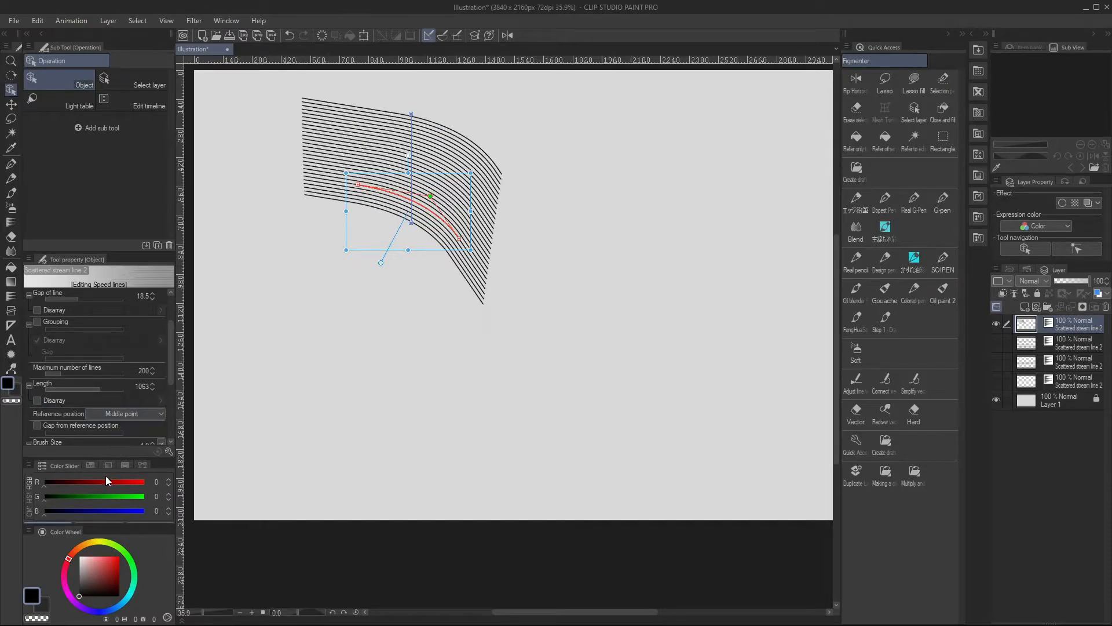
Try Gap from reference position, turn it off again, and thicken the stream lines to a brush size of 8.5
click(36, 426)
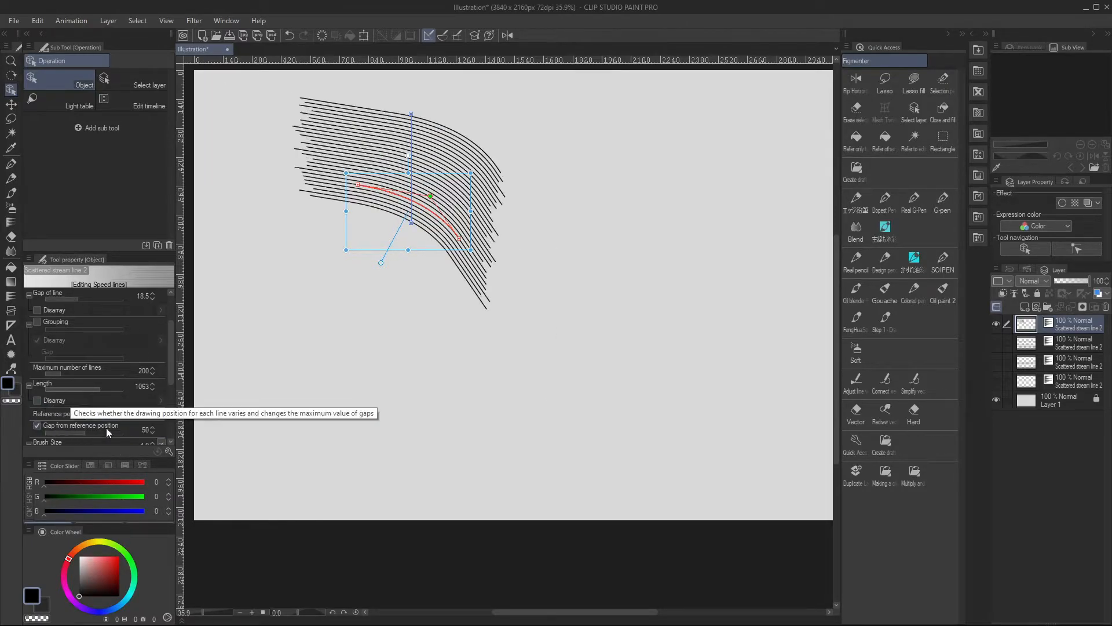
drag(170, 377, 169, 396)
mouse_move(88, 388)
mouse_down()
mouse_move(125, 394)
mouse_move(74, 406)
mouse_move(96, 405)
mouse_up()
click(38, 381)
click(89, 405)
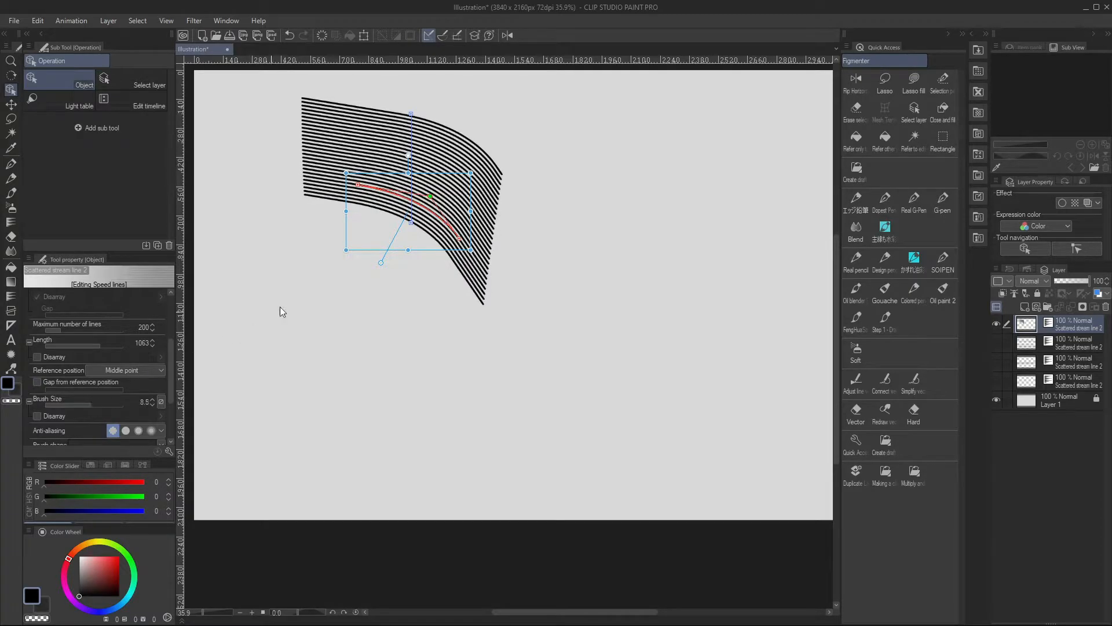
Move the curved stream lines to the lower-left part of the canvas and set their brush size to 6.8
drag(458, 177, 330, 322)
key(ctrl+z)
drag(457, 102, 287, 305)
drag(99, 404, 94, 405)
Change the stream lines' brush shape to Heart and enlarge the brush size to 36.9
scroll(173, 410, down, 3)
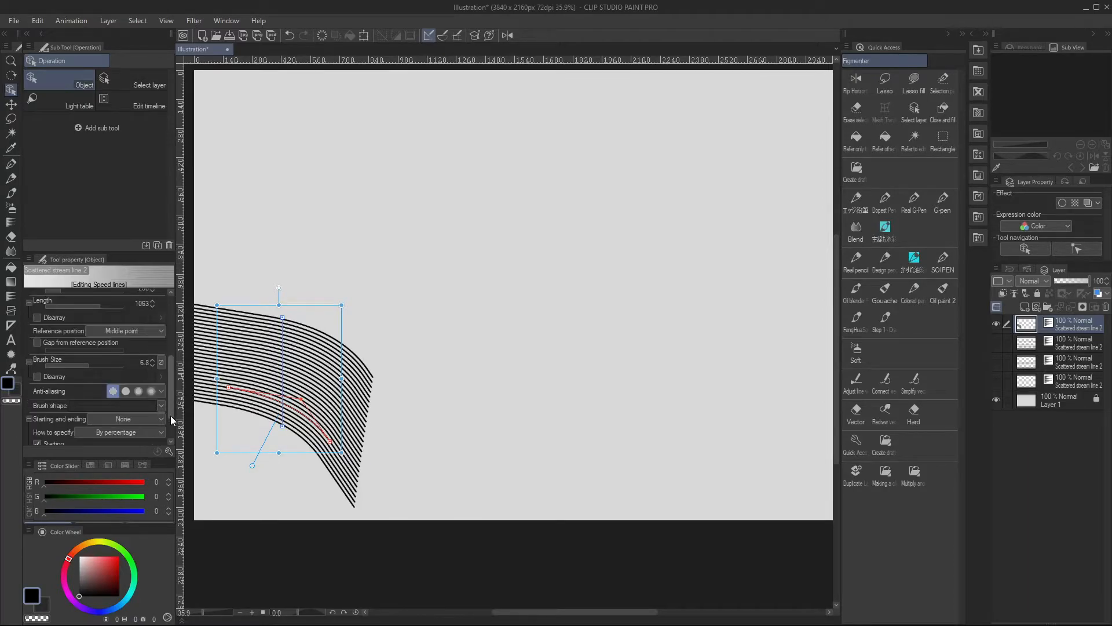
click(161, 388)
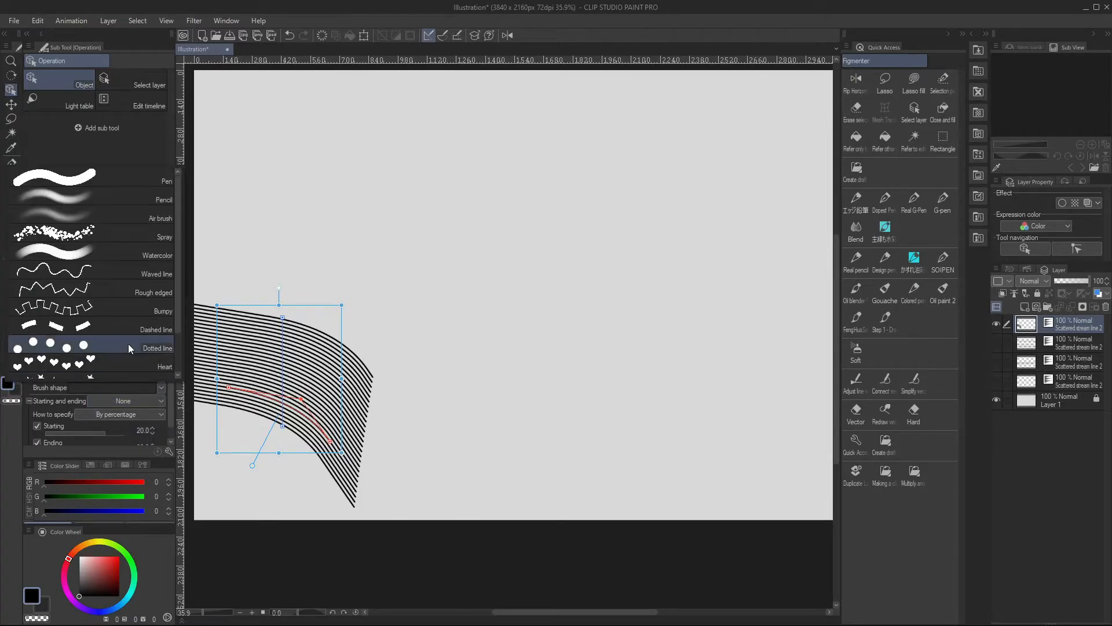
click(127, 342)
mouse_move(170, 405)
mouse_down()
mouse_move(166, 314)
mouse_move(168, 444)
mouse_up()
click(65, 355)
click(99, 355)
click(106, 388)
Apply Starting and ending to the hearts' brush size, with Starting at 59.9 and Ending at 4.9
click(154, 440)
click(154, 438)
click(147, 380)
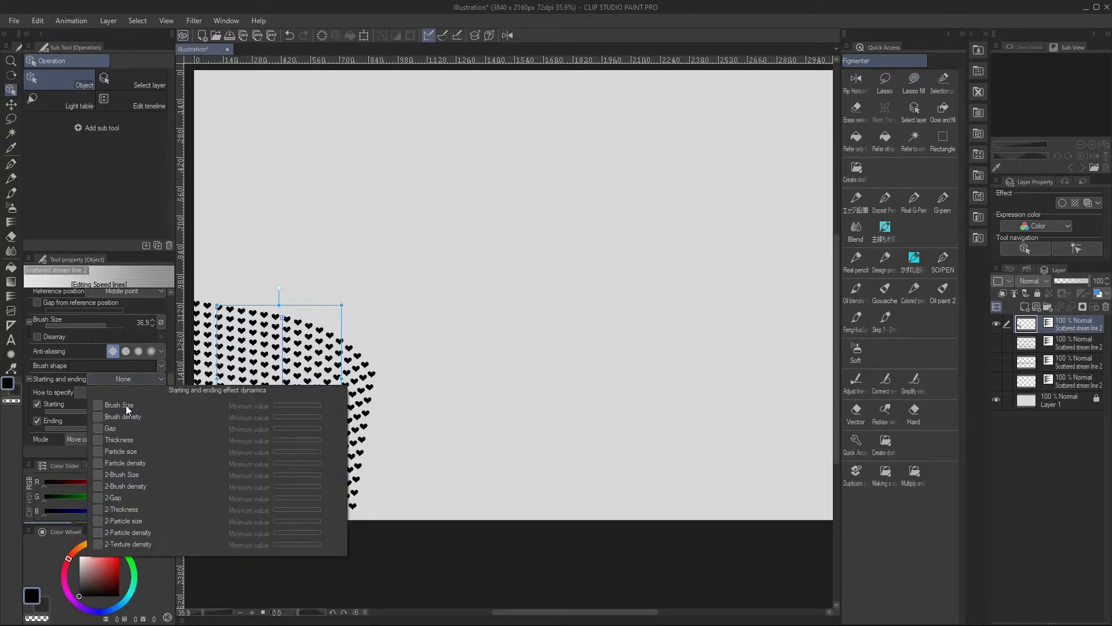
click(125, 405)
click(61, 411)
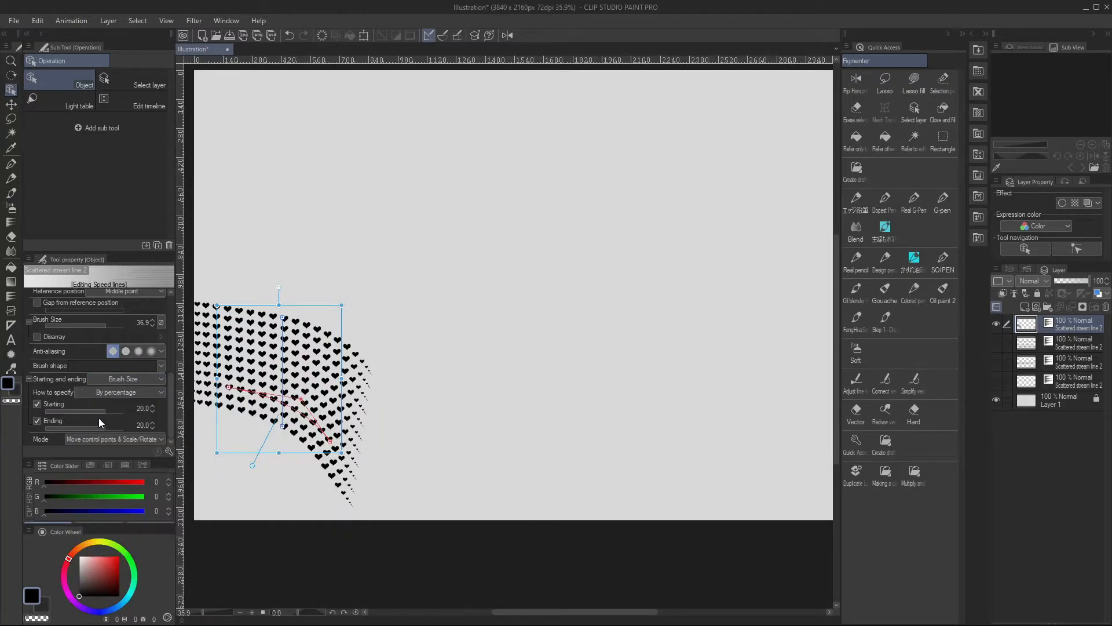
mouse_move(91, 411)
mouse_down()
mouse_move(116, 411)
mouse_move(123, 425)
mouse_move(55, 428)
mouse_move(82, 428)
mouse_up()
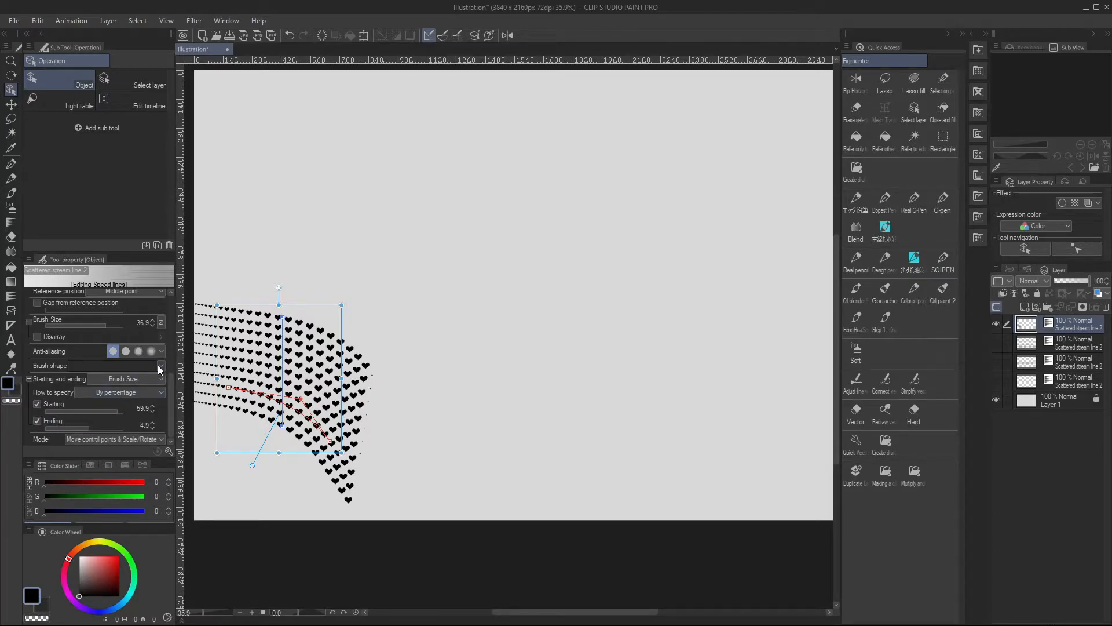
Replace the stream lines' heart brush shape with a solid line and set Starting to 15.1
click(160, 365)
click(139, 154)
mouse_move(99, 411)
mouse_down()
mouse_move(90, 415)
mouse_move(103, 411)
mouse_up()
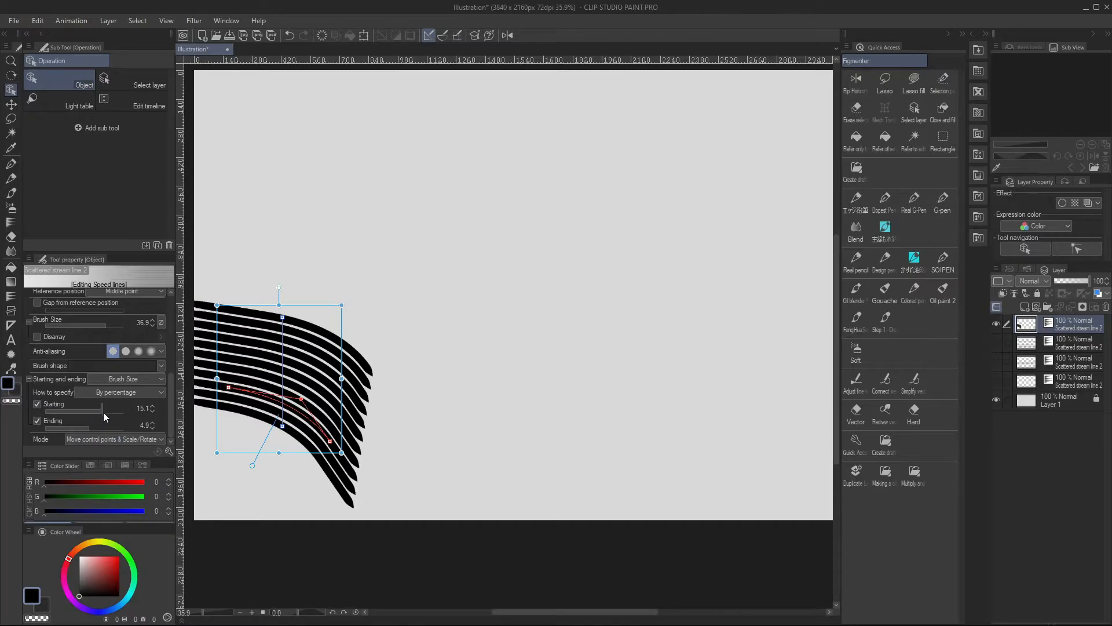
Try Specify length for the stream lines' starting and ending, then return to By percentage
click(148, 392)
click(145, 405)
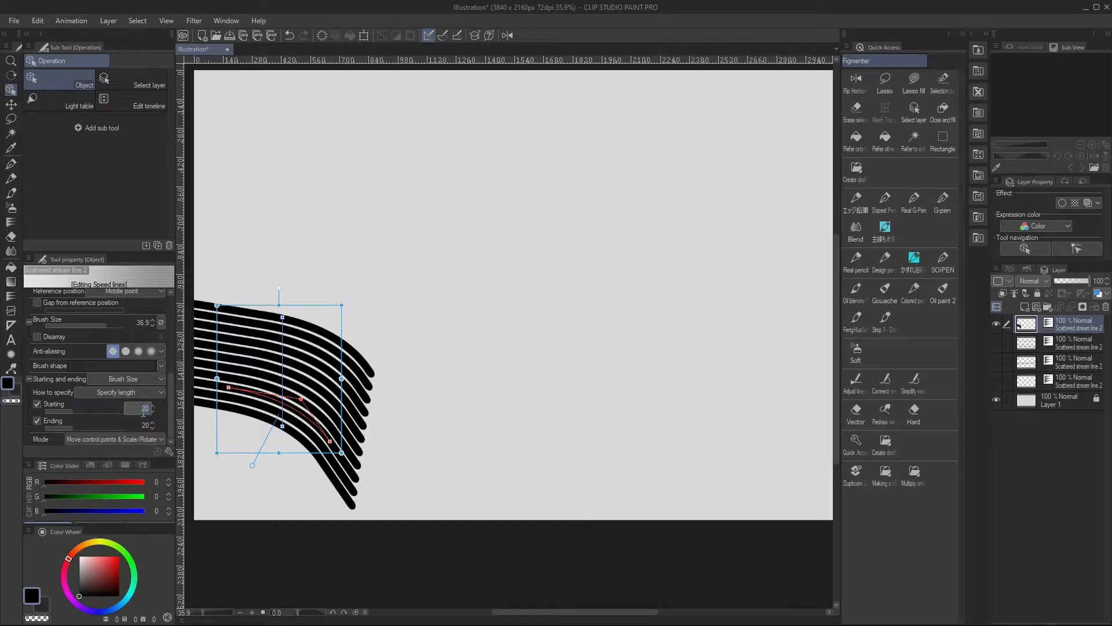
drag(76, 412, 93, 413)
click(89, 428)
click(122, 393)
click(123, 416)
Sharpen the stream lines' tapered ends by setting Starting to 63.1 and Ending to 51.4
click(108, 412)
click(105, 427)
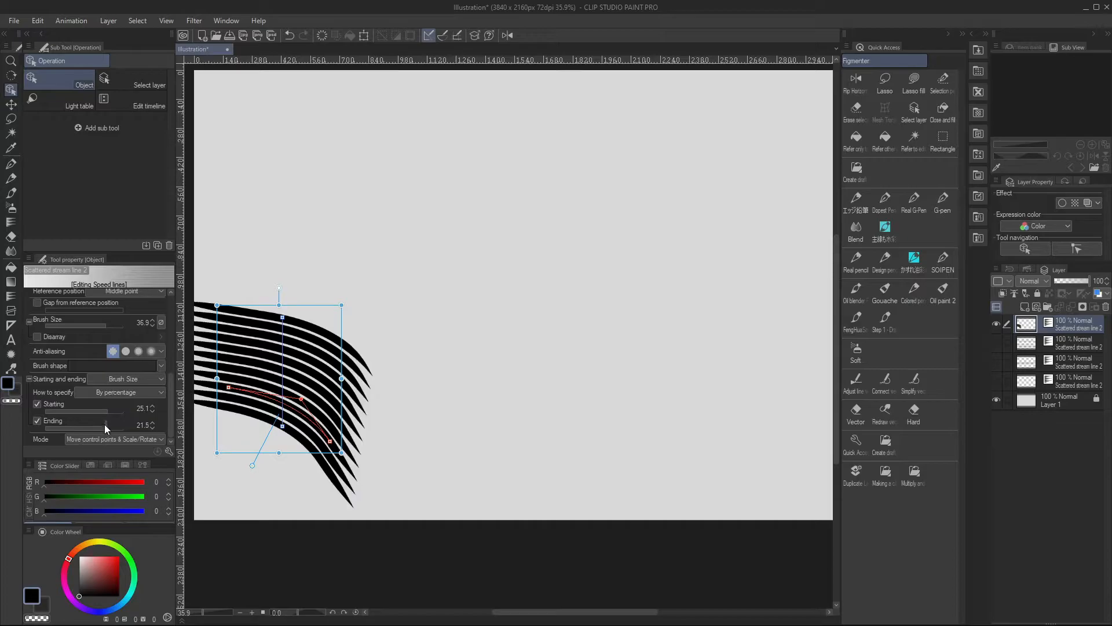
click(110, 428)
click(113, 412)
click(113, 428)
click(118, 411)
click(116, 428)
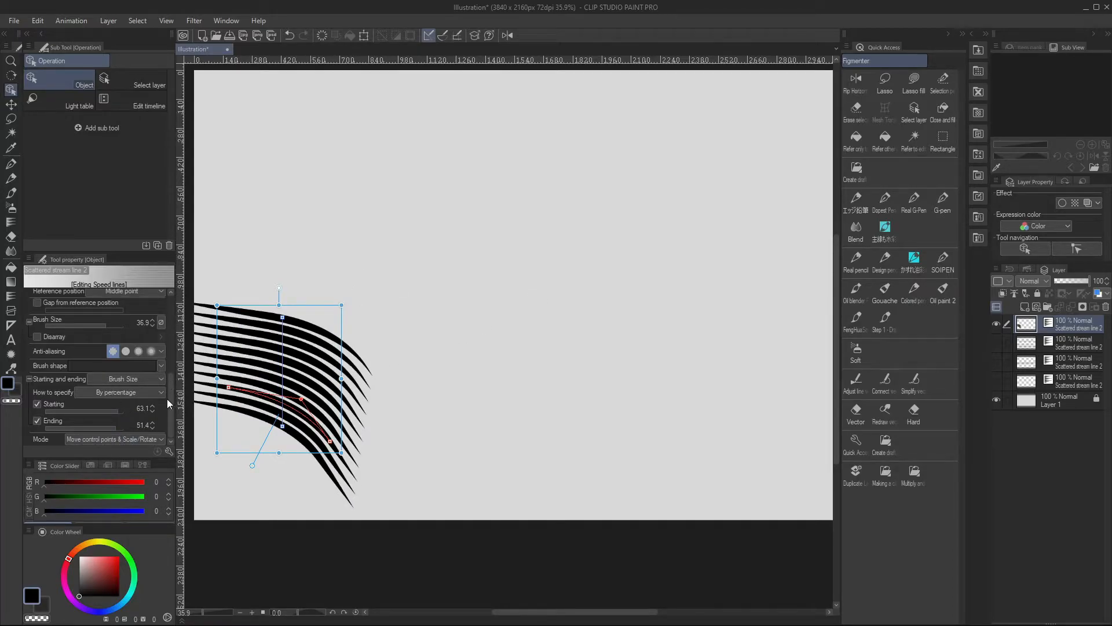
Distort the stream lines with Free Transform, raising the lower-right corner well above its original position and lowering the lower-left corner slightly
click(161, 439)
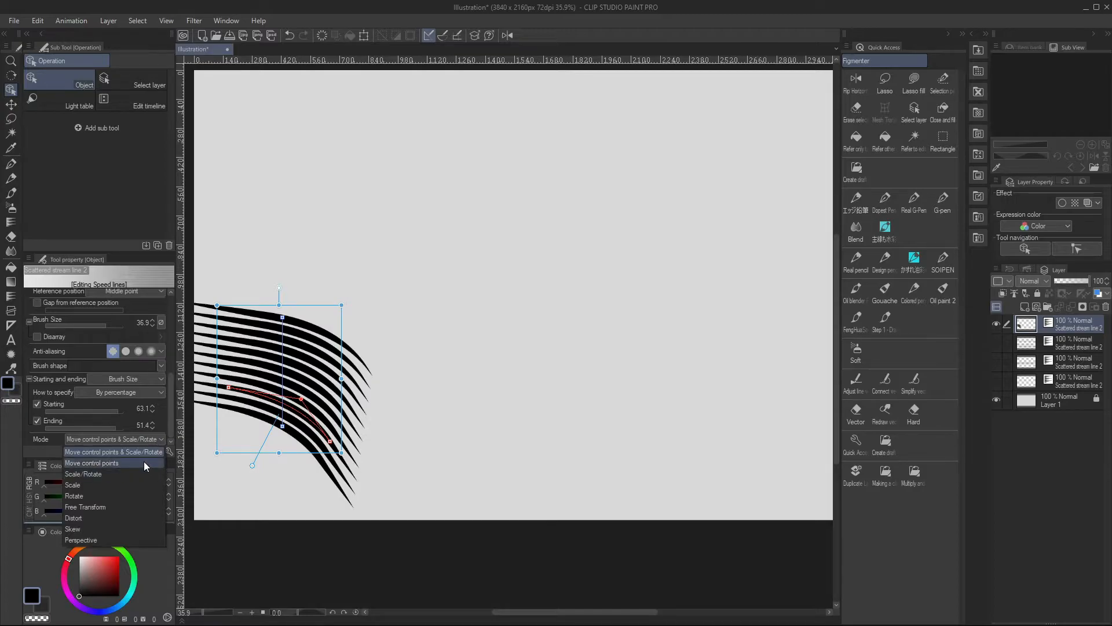
click(122, 508)
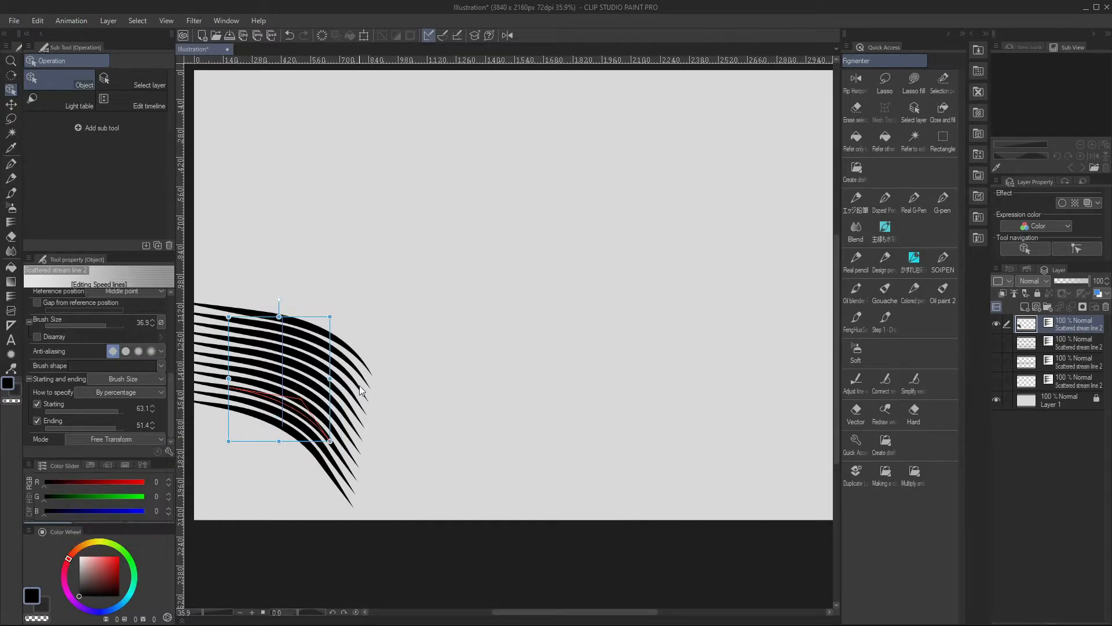
mouse_move(330, 442)
mouse_down()
mouse_move(372, 359)
mouse_move(322, 273)
mouse_up()
drag(228, 441, 229, 452)
Use Move control points & Scale/Rotate to raise the curve's end point and pull the reference line's lower end downward
click(143, 439)
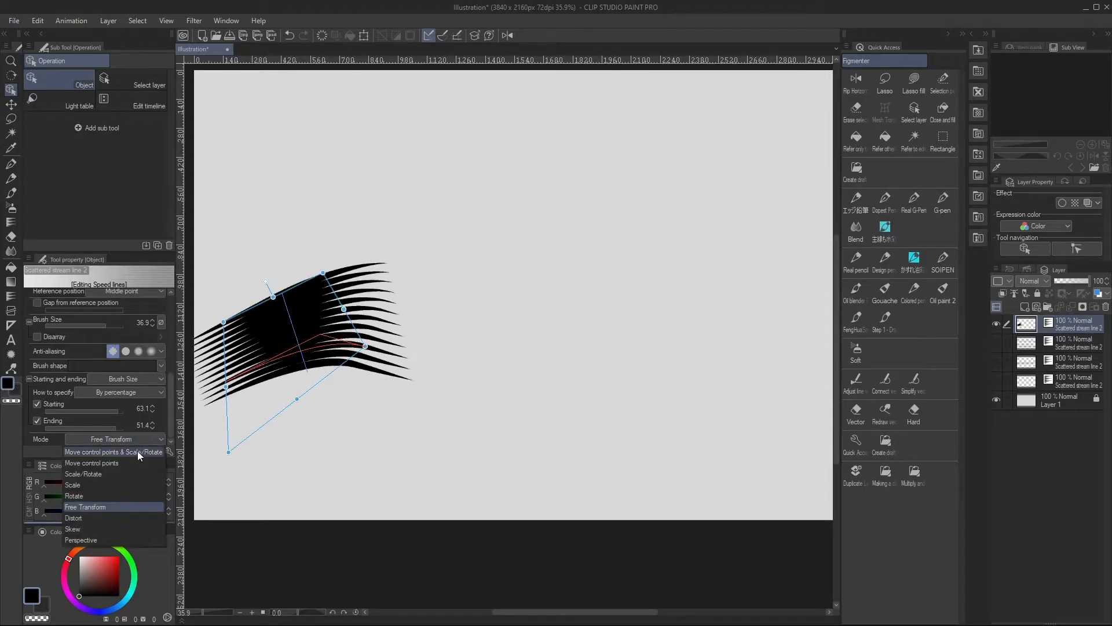
click(138, 452)
drag(365, 348, 355, 324)
drag(308, 372, 316, 398)
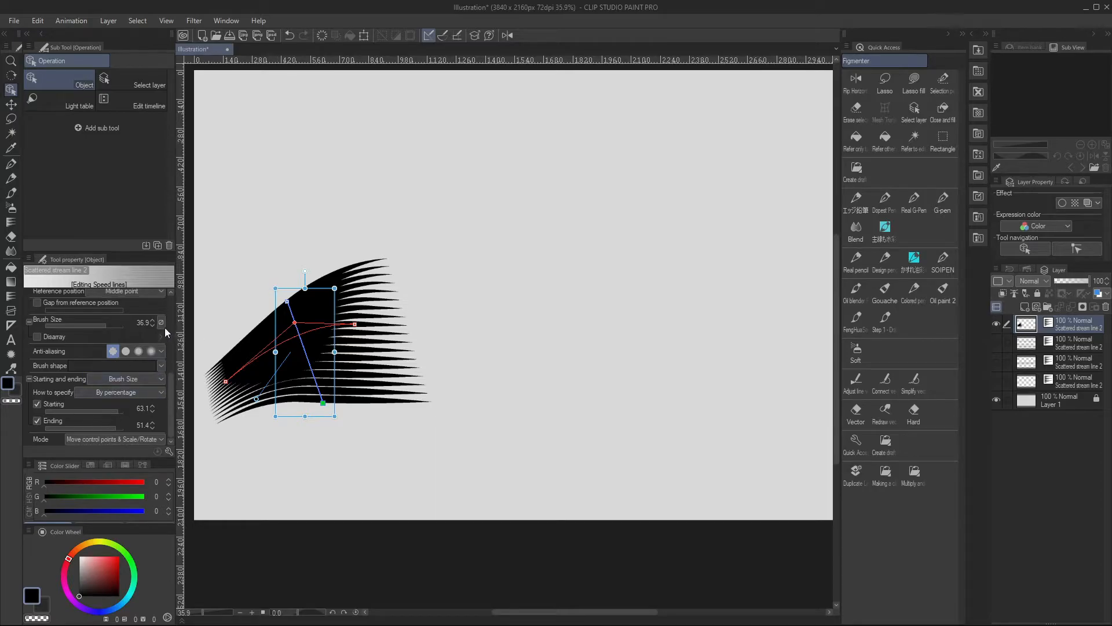
Thin the stream lines to a brush size of 11.3 and shorten their length to 685
click(72, 326)
scroll(169, 380, up, 1)
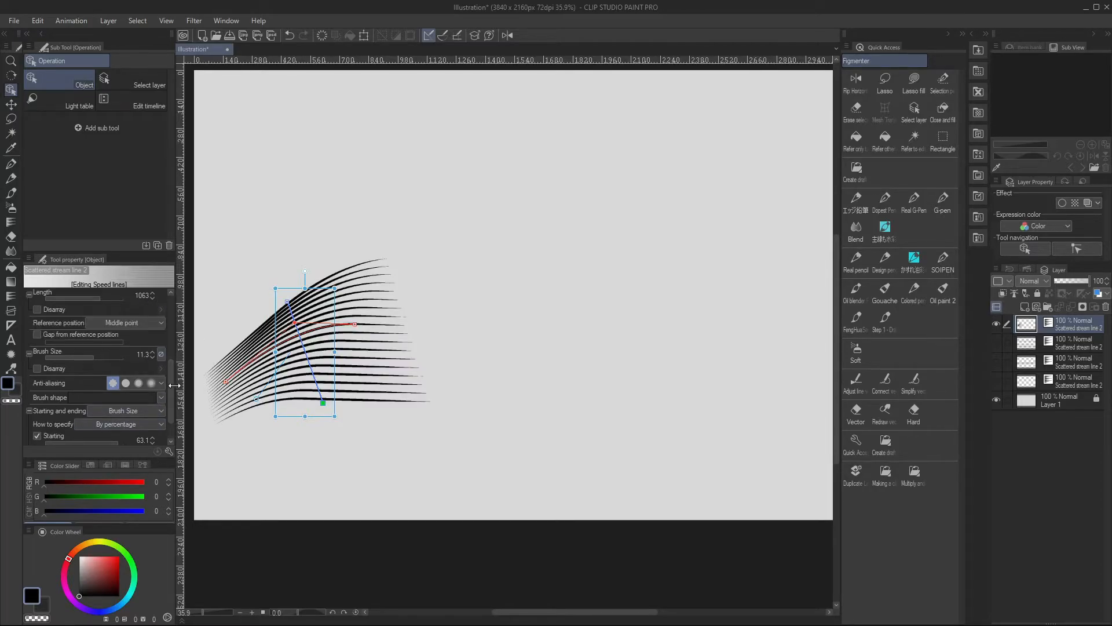
scroll(171, 370, up, 2)
drag(81, 363, 99, 363)
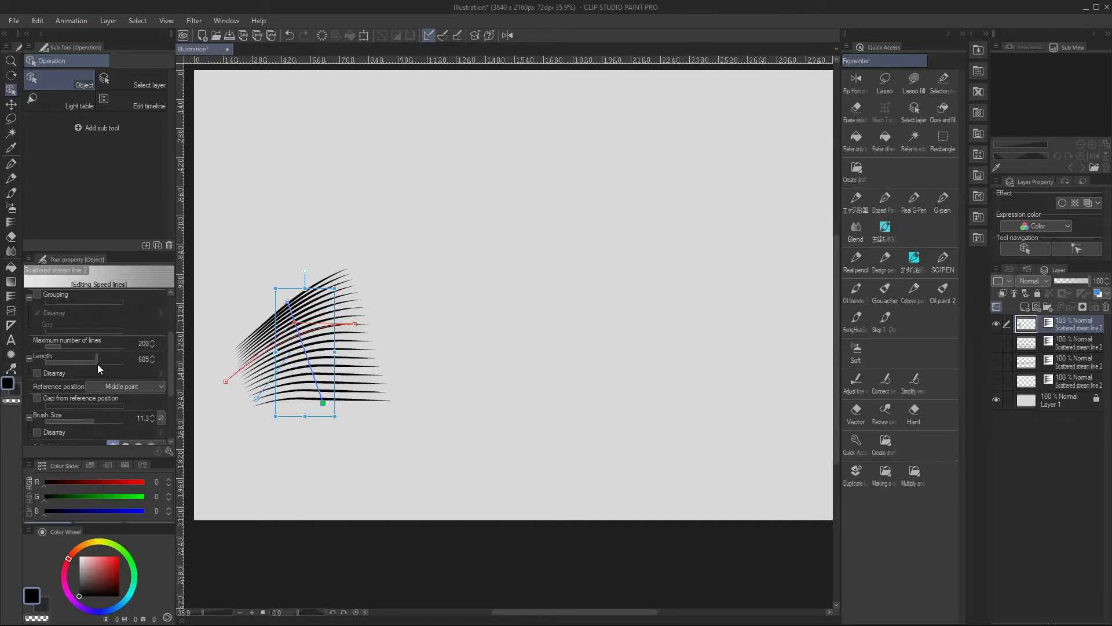
Switch the Figure tool to the Saturated line group and return to the start of its tool properties
click(11, 296)
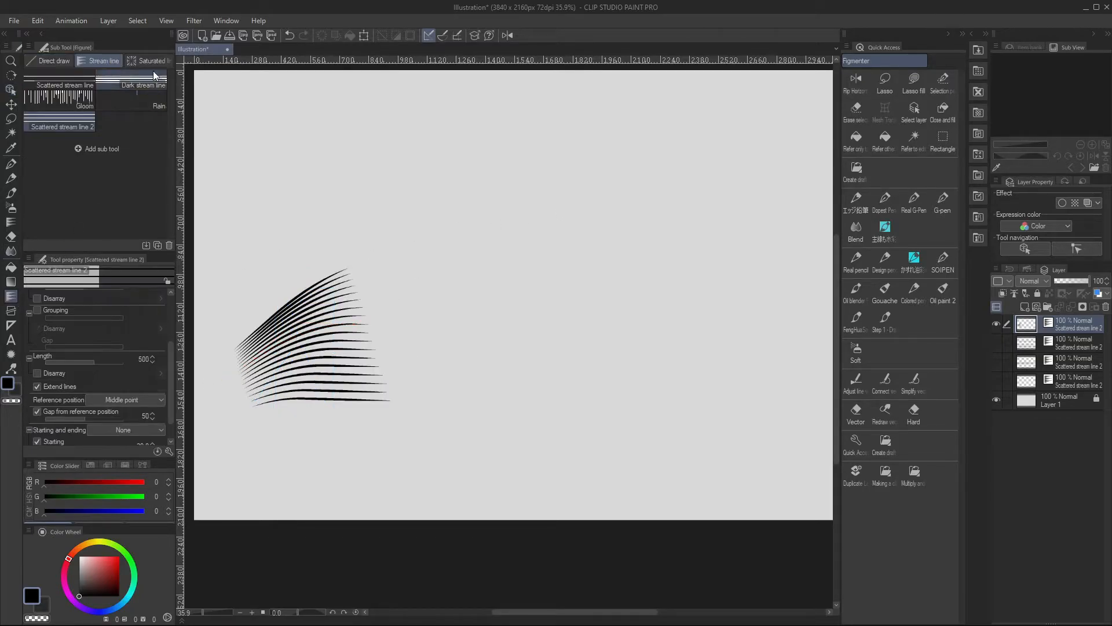
click(148, 60)
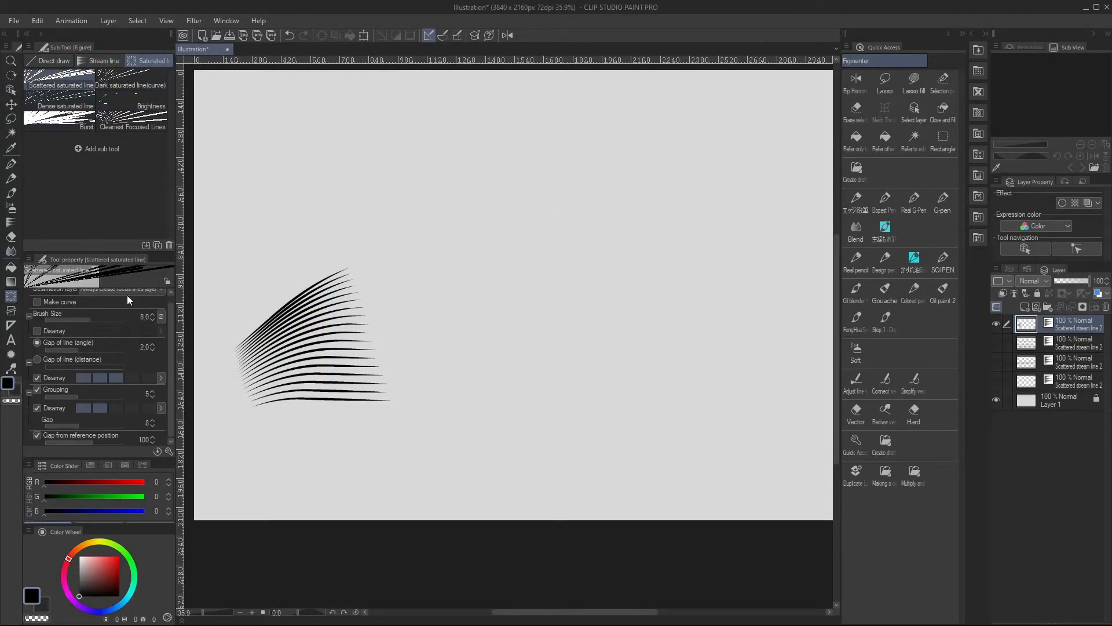
mouse_move(170, 309)
mouse_down()
mouse_move(169, 326)
mouse_move(175, 298)
mouse_up()
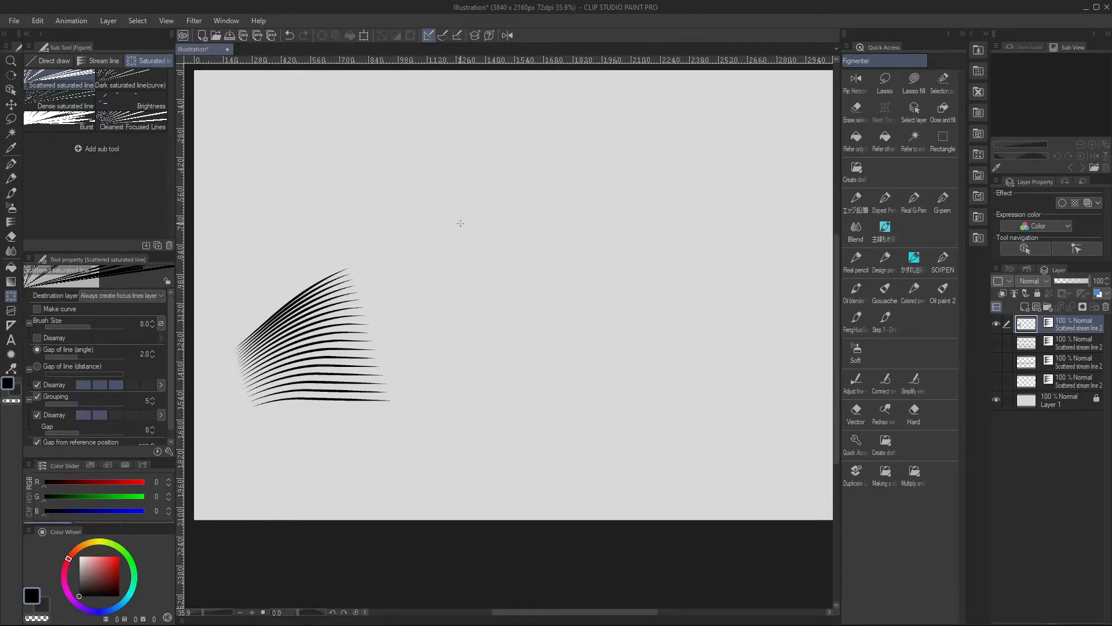
Look over the saturated line sub tools: scattered, dark curve, dense, Brightness, Burst and Cleanest Focused Lines
click(132, 81)
click(123, 99)
click(74, 103)
click(70, 121)
click(123, 121)
click(118, 85)
click(68, 86)
click(70, 102)
click(116, 106)
click(117, 121)
click(74, 121)
click(75, 102)
click(90, 83)
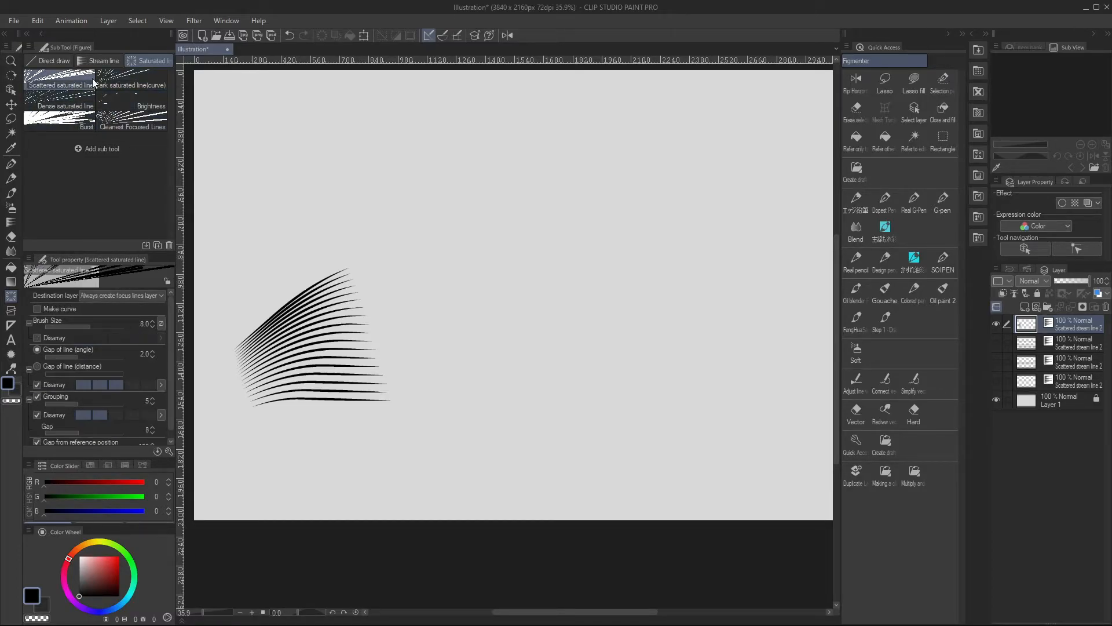
Hide the stream lines layer and draw Scattered saturated lines around an ellipse in the upper-left part of the canvas
click(996, 326)
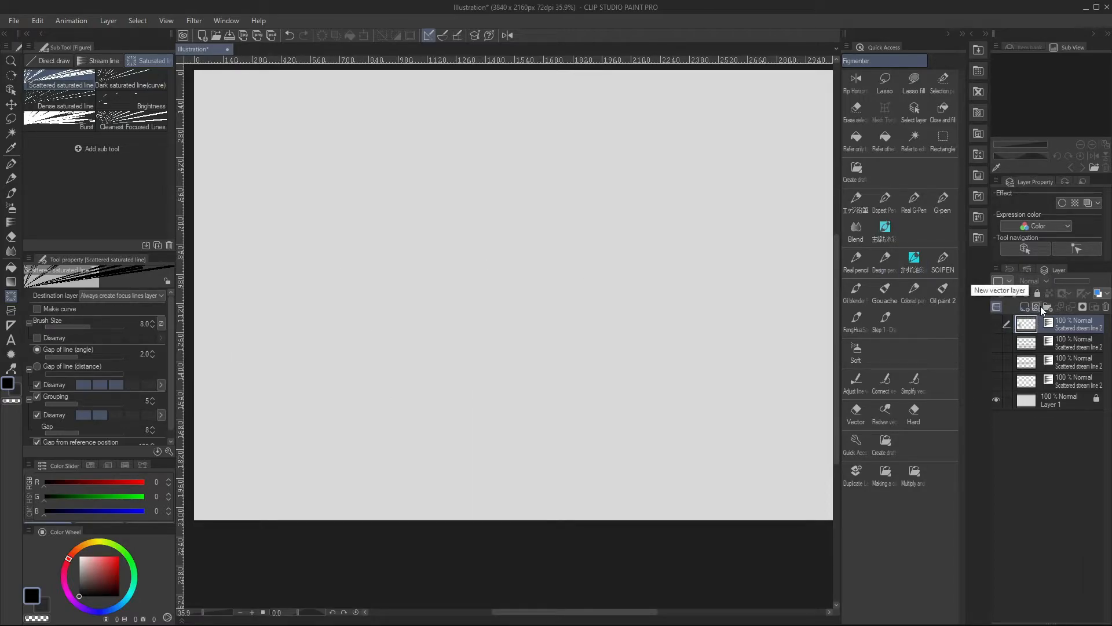
drag(374, 224, 467, 293)
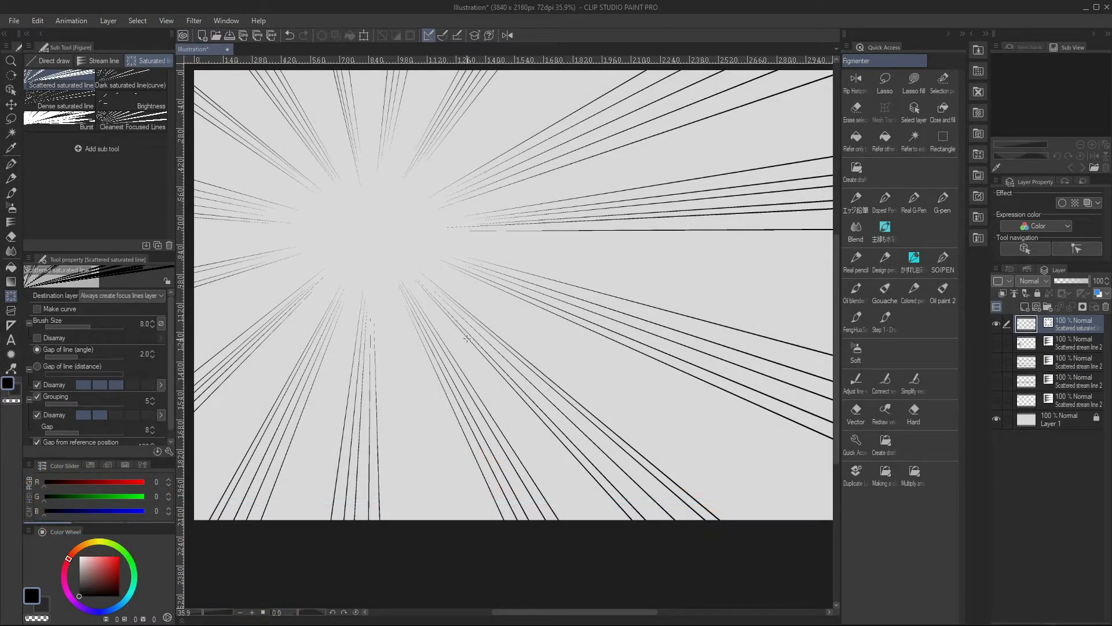
Hide the scattered saturated lines and try Dark saturated line(curve) along a short curved path near the canvas's upper middle
click(145, 78)
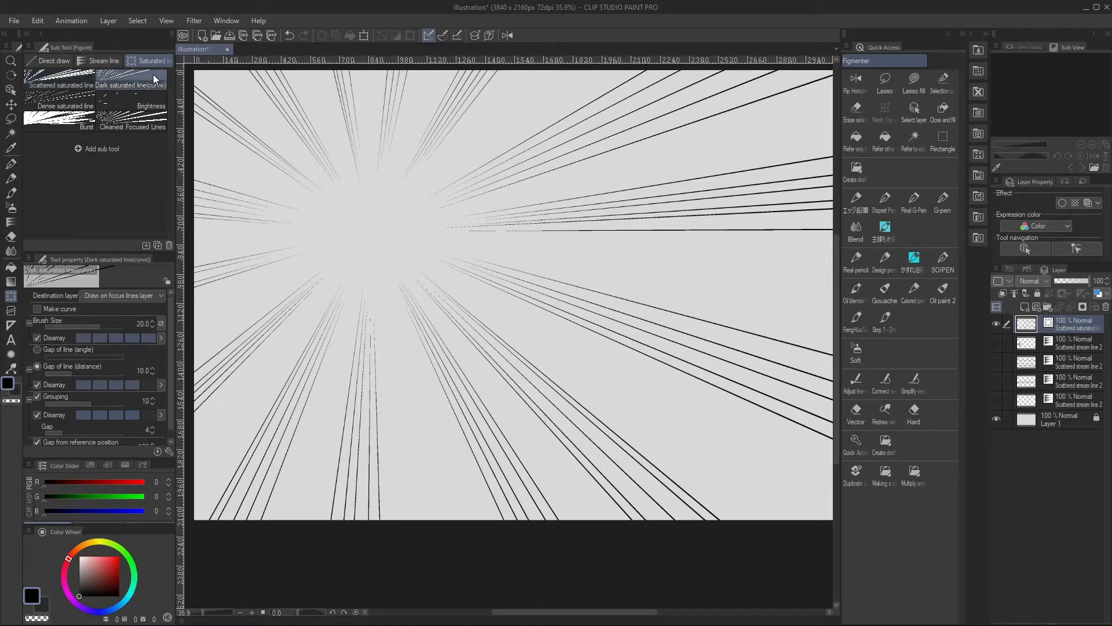
click(999, 324)
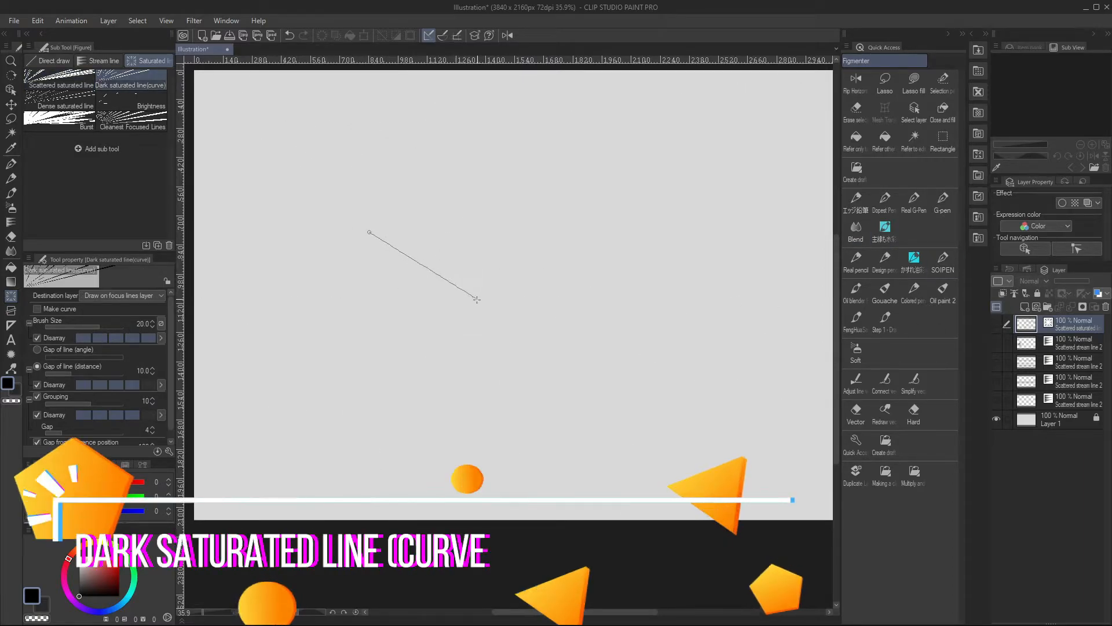
click(407, 264)
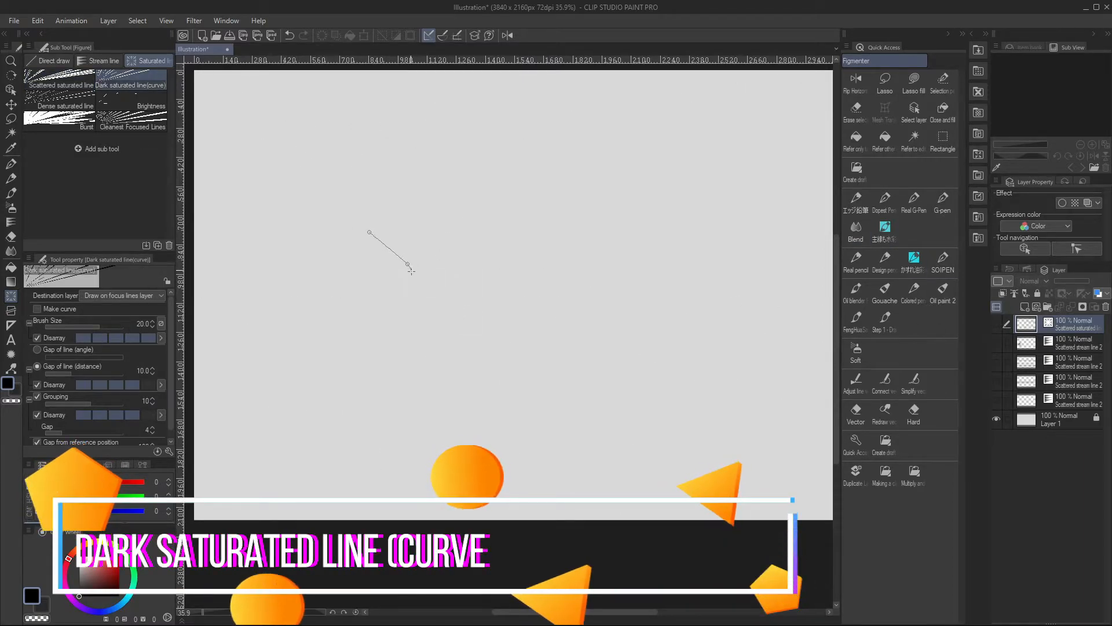
double_click(411, 317)
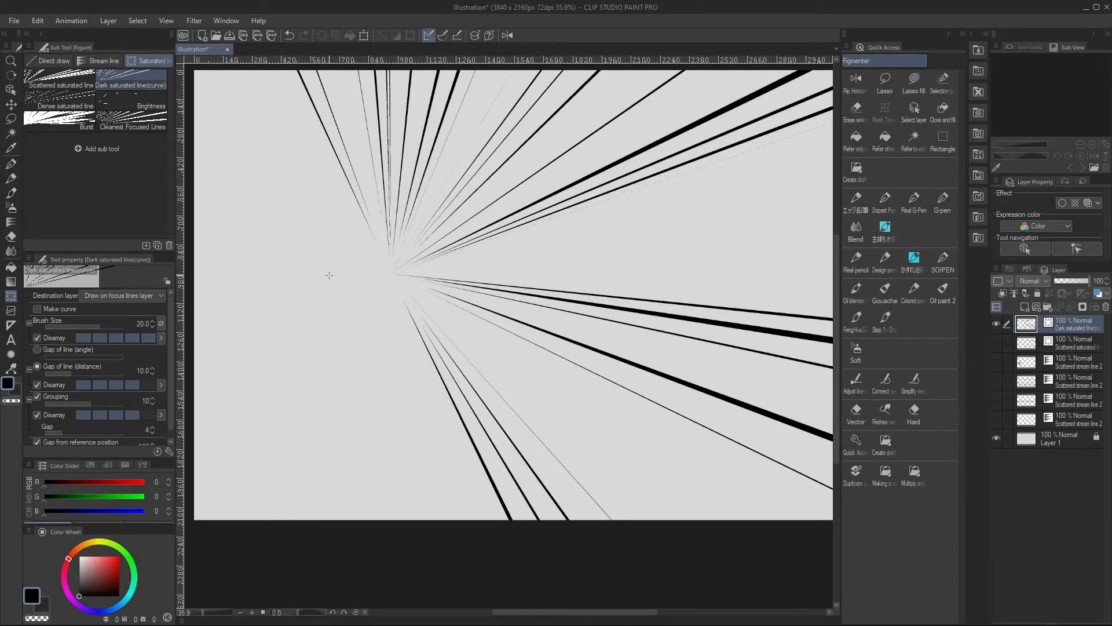
key(ctrl+z)
Try more dark saturated lines along short curved paths at other spots on the canvas, undoing each attempt
click(217, 238)
click(245, 256)
double_click(249, 289)
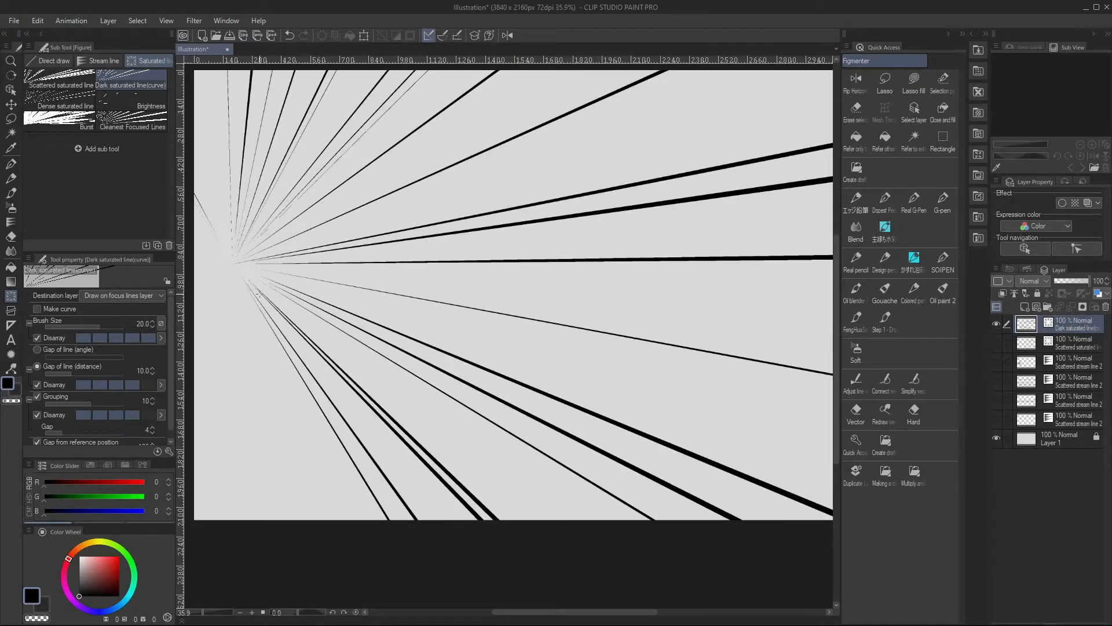
key(ctrl+z)
click(311, 212)
click(351, 232)
double_click(333, 265)
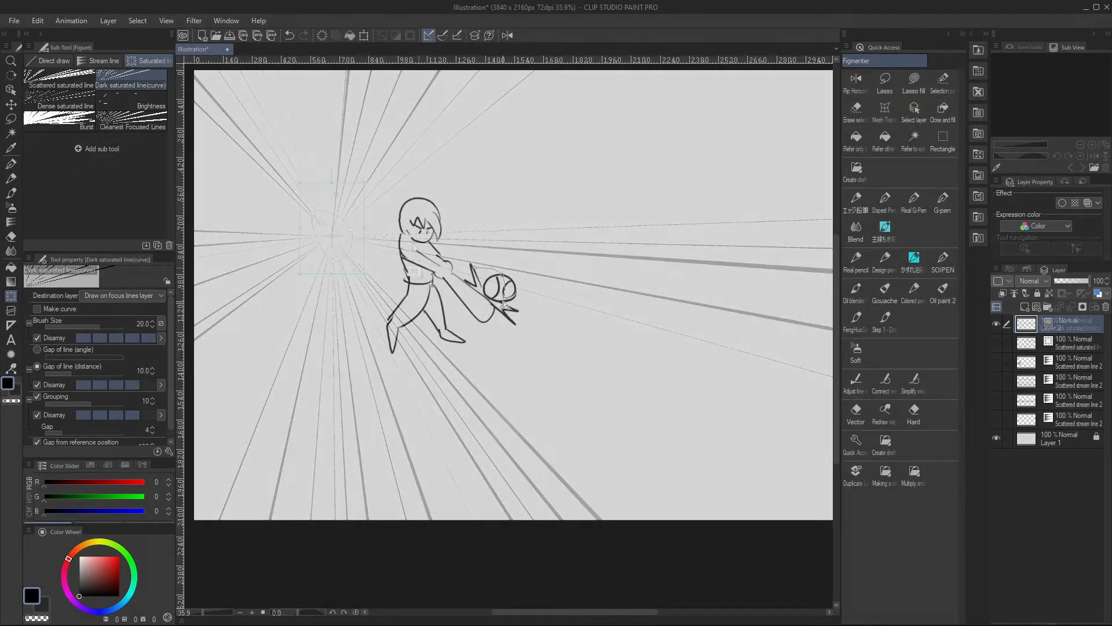
double_click(561, 367)
key(ctrl+z)
Draw dark saturated lines radiating from the batter's ball and sketch ground shading under the batter's feet on Layer 2
click(476, 286)
double_click(506, 318)
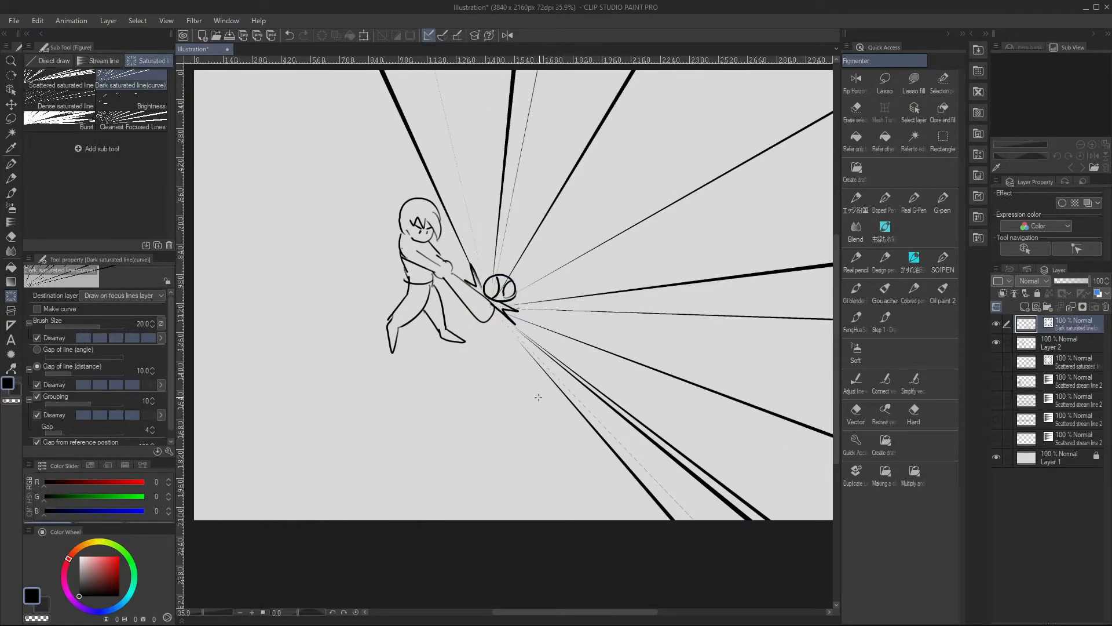
key(ctrl+[)
key(p)
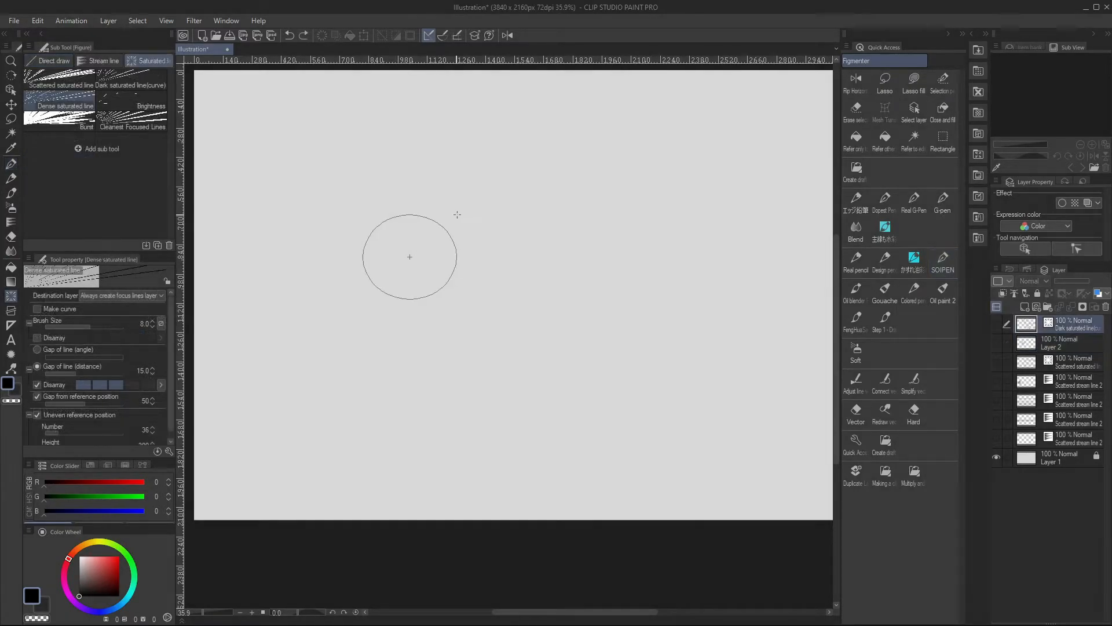
drag(455, 214, 455, 214)
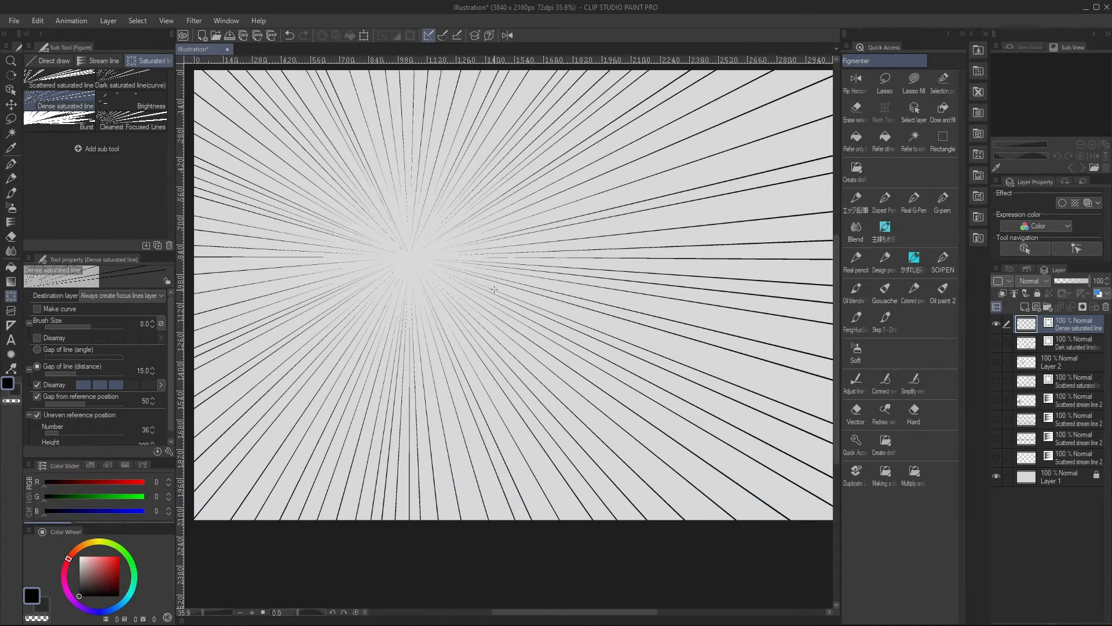
Undo the last Dense saturated lines and redraw them from new ellipses at other spots on the canvas
key(ctrl+z)
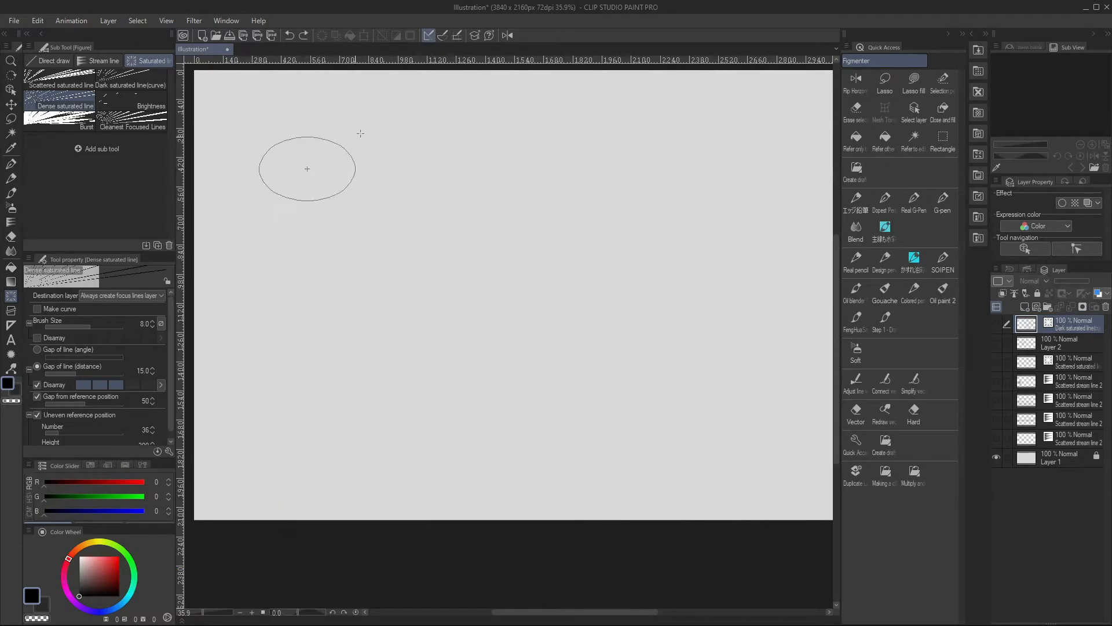
drag(367, 101, 369, 150)
drag(428, 288, 492, 384)
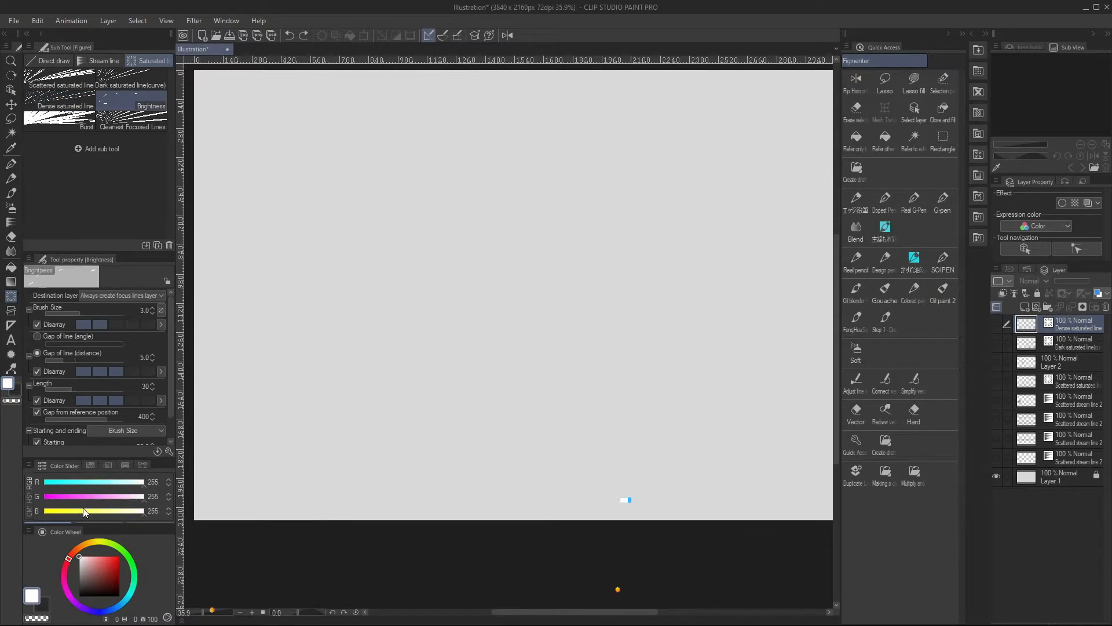
Draw two overlapping white Brightness effects around the same centre in the left part of the canvas
drag(355, 260, 384, 294)
drag(350, 257, 420, 329)
key(ctrl+z)
drag(361, 265, 461, 353)
Draw a white Burst at the centre of the brightness effect and overlay a darker grey Burst on it
click(58, 120)
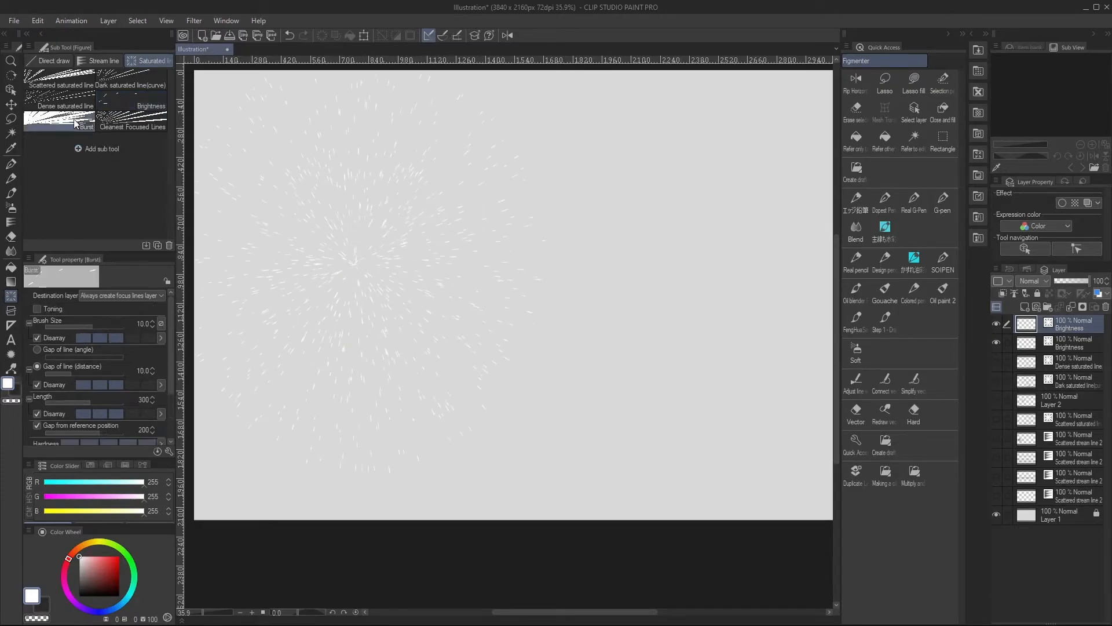
mouse_move(357, 262)
mouse_down()
mouse_move(398, 256)
mouse_move(398, 238)
mouse_move(425, 232)
mouse_up()
click(80, 566)
click(80, 557)
click(79, 576)
drag(361, 264, 427, 220)
Overlay the burst with another in light grey (RGB 205) and one in near-black (RGB 39)
click(79, 563)
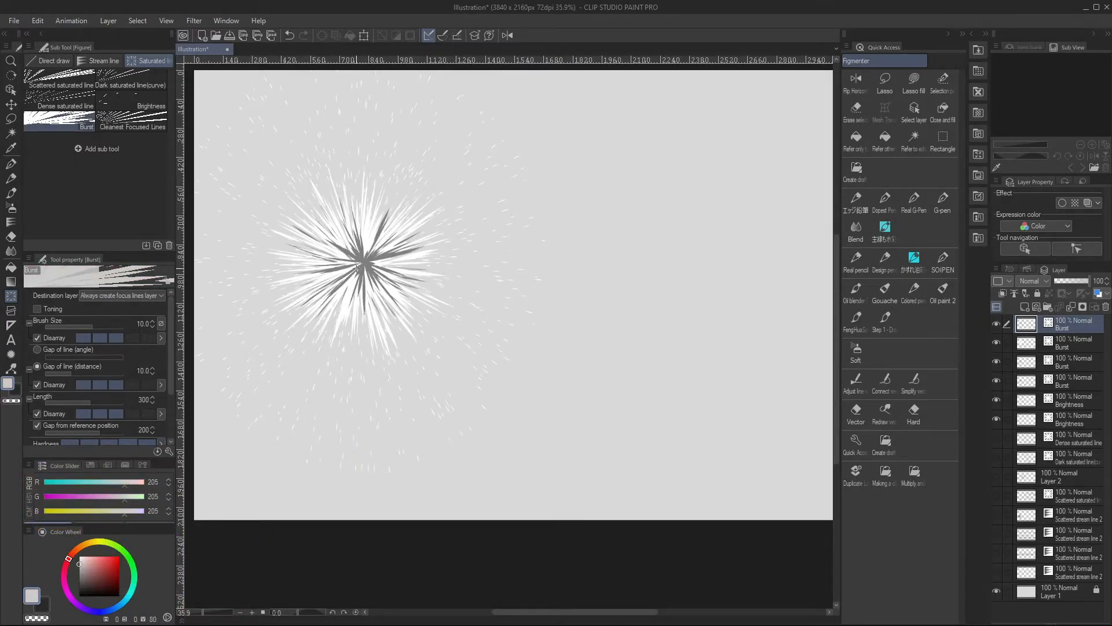
drag(359, 264, 405, 293)
click(78, 590)
drag(359, 265, 477, 203)
Hide all the Burst and Brightness layers and draw Dark saturated line(curve) lines along a short curve in the canvas's lower-left area
scroll(497, 217, down, 2)
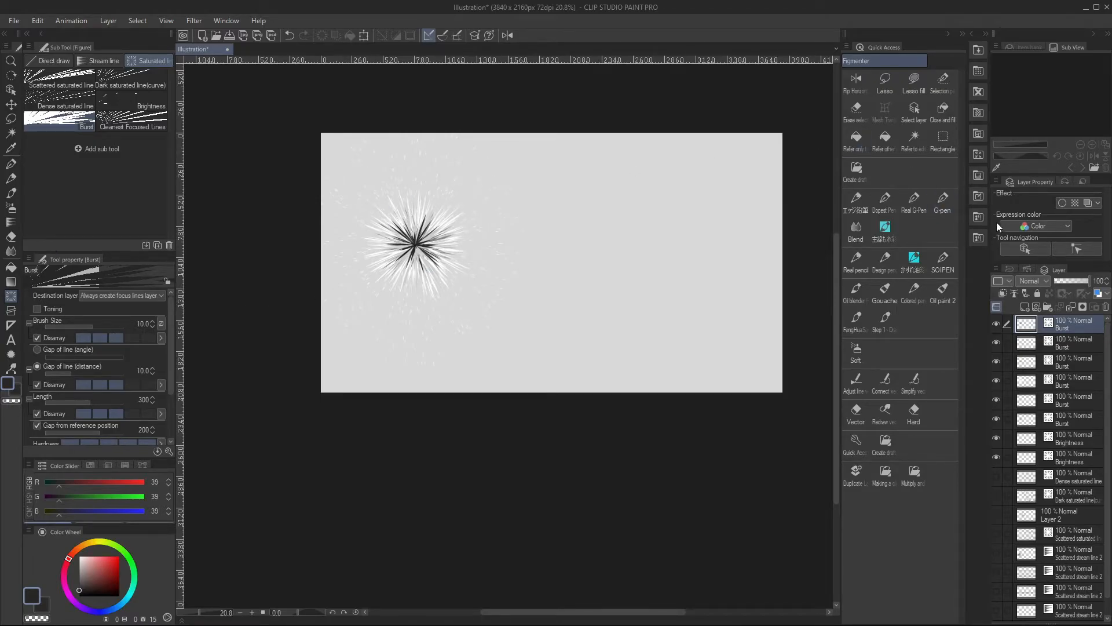
drag(996, 457, 996, 410)
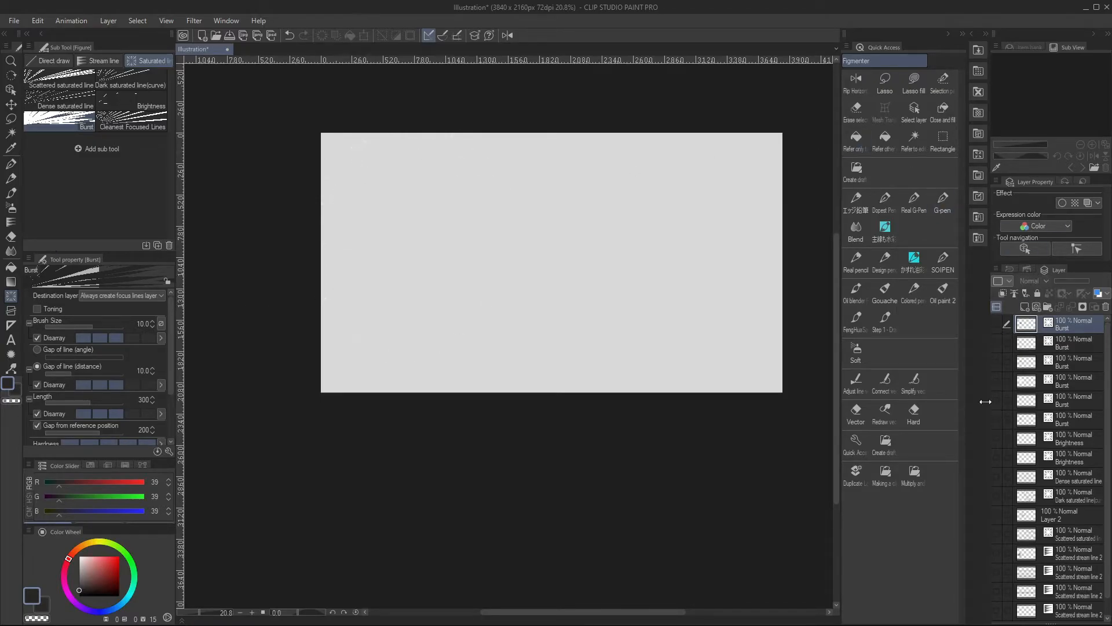
click(131, 79)
click(360, 306)
click(394, 335)
double_click(389, 367)
key(ctrl)
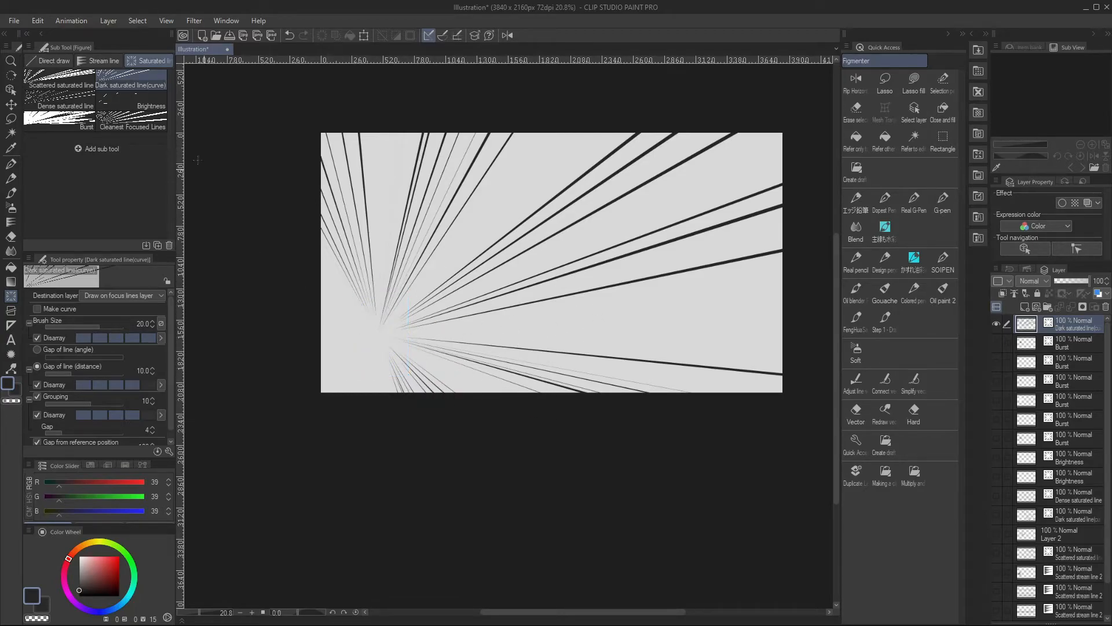
Choose the Cleanest Focused Lines sub tool and go through its length, extend lines, and starting and ending settings
click(91, 87)
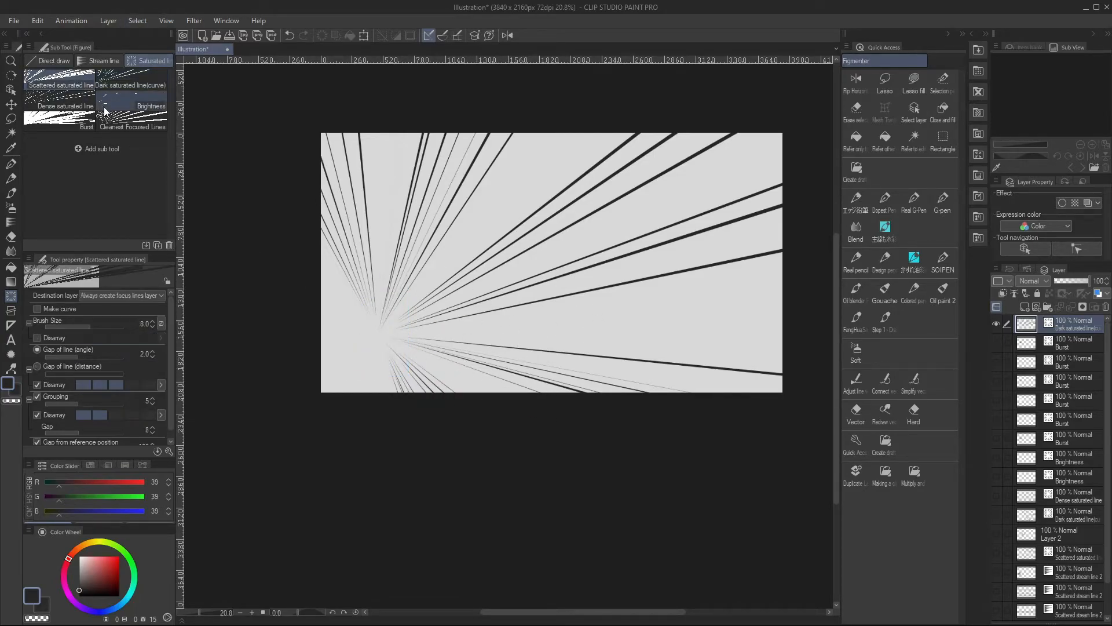
click(133, 125)
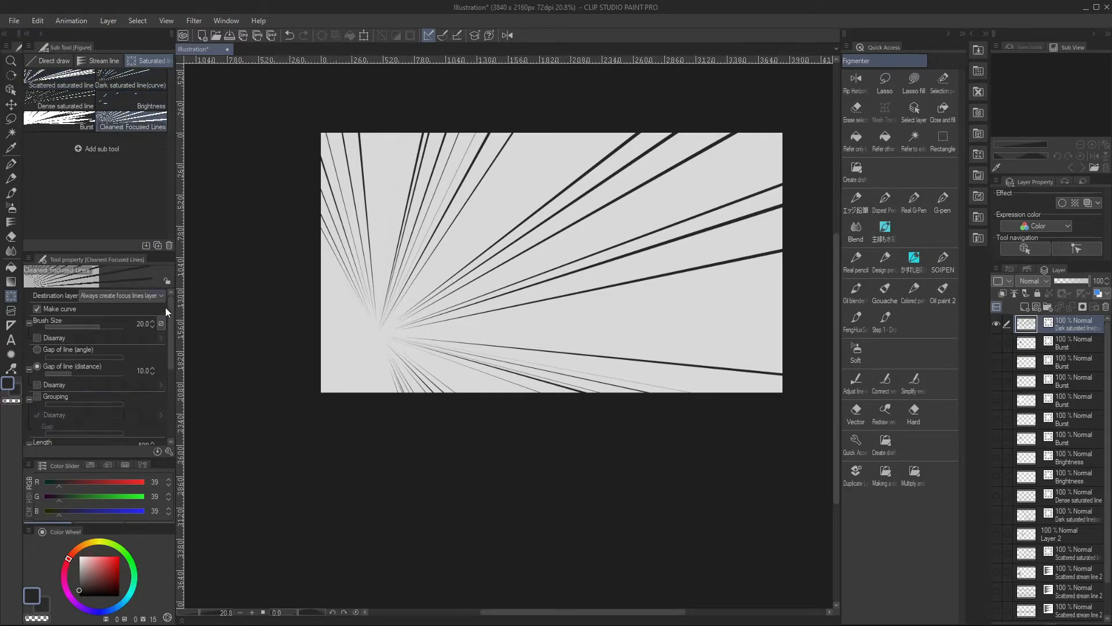
mouse_move(172, 332)
mouse_down()
mouse_move(159, 396)
mouse_move(168, 393)
mouse_up()
click(71, 334)
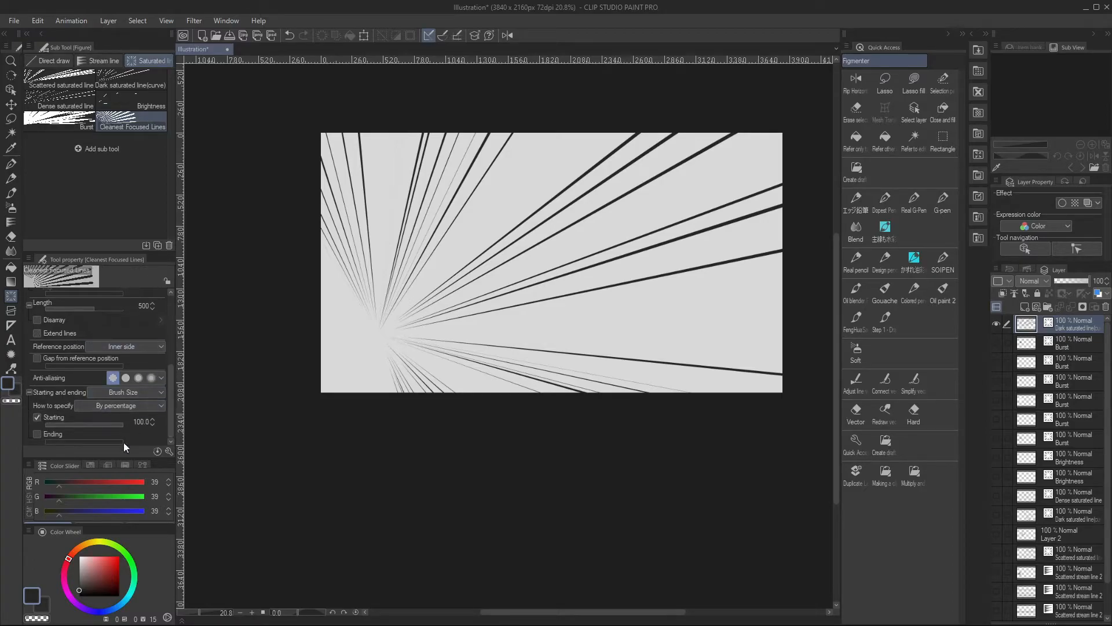
click(39, 433)
click(38, 433)
click(37, 433)
drag(169, 375, 169, 297)
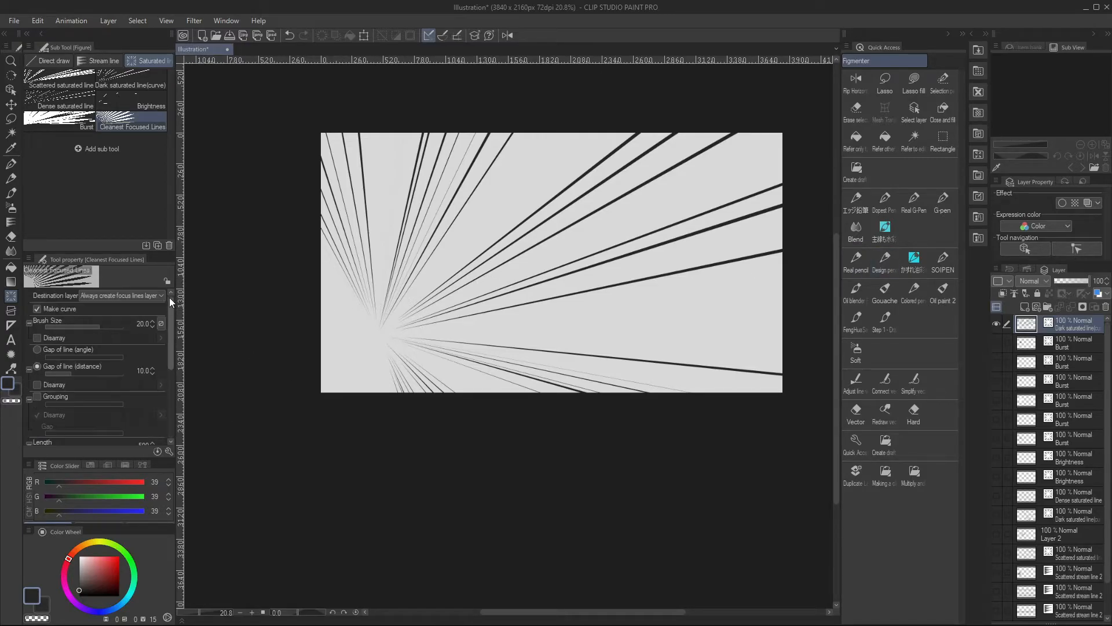
Set the destination layer to Draw on editing layer and draw Cleanest Focused Lines along a curved path left of the canvas's centre
click(140, 294)
click(138, 306)
click(446, 246)
click(462, 261)
click(457, 293)
double_click(423, 333)
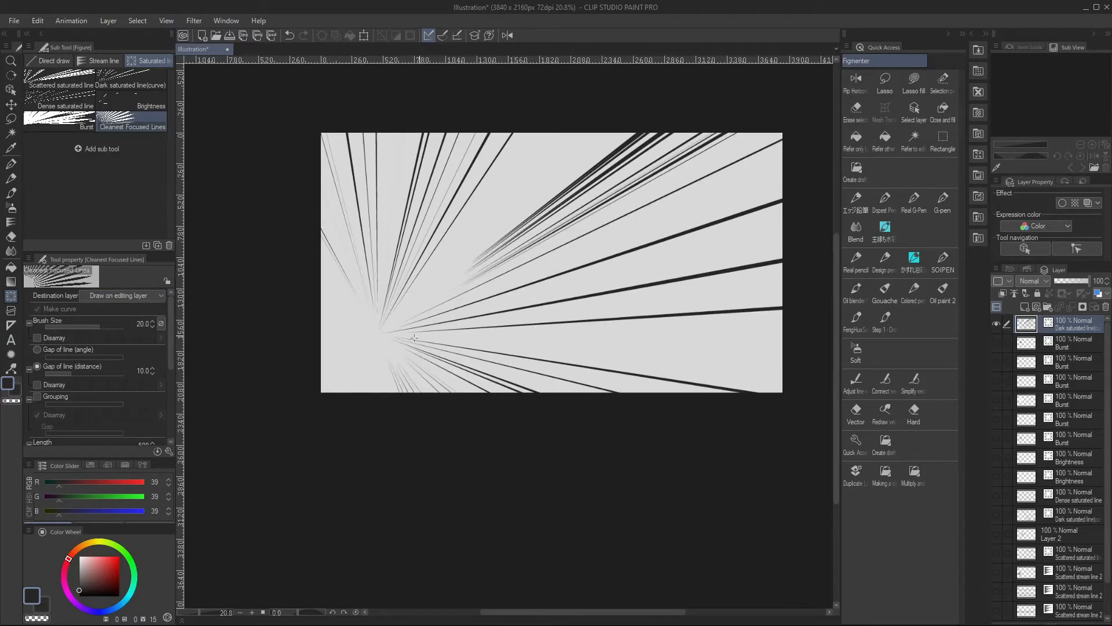
View the destination layer options and set the dense saturated lines' Gap of line (distance) to 18.5
click(149, 299)
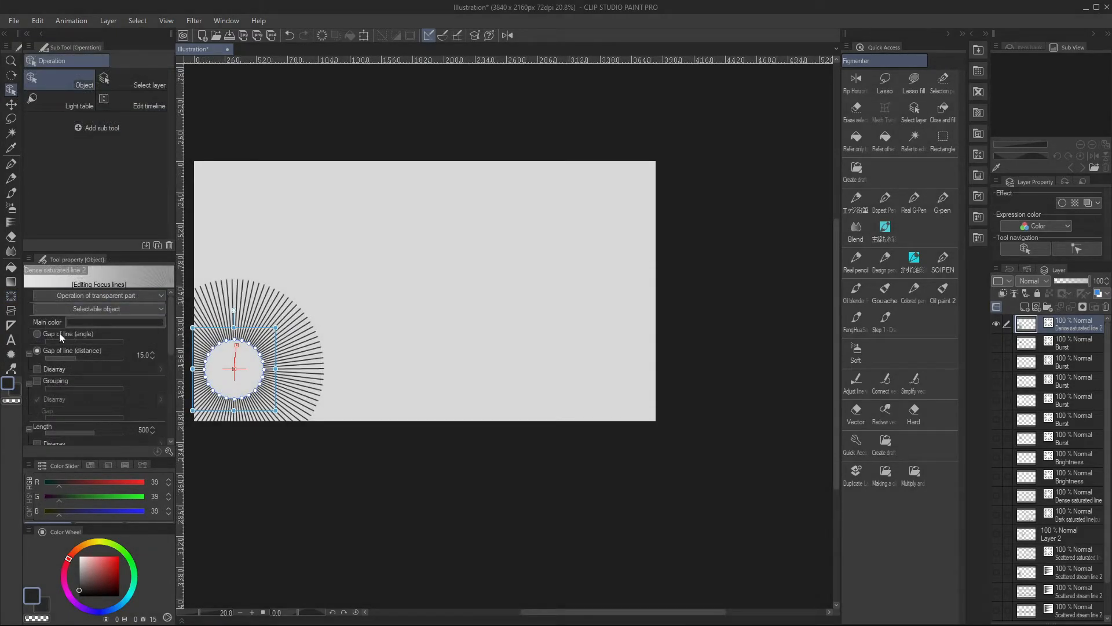
click(54, 335)
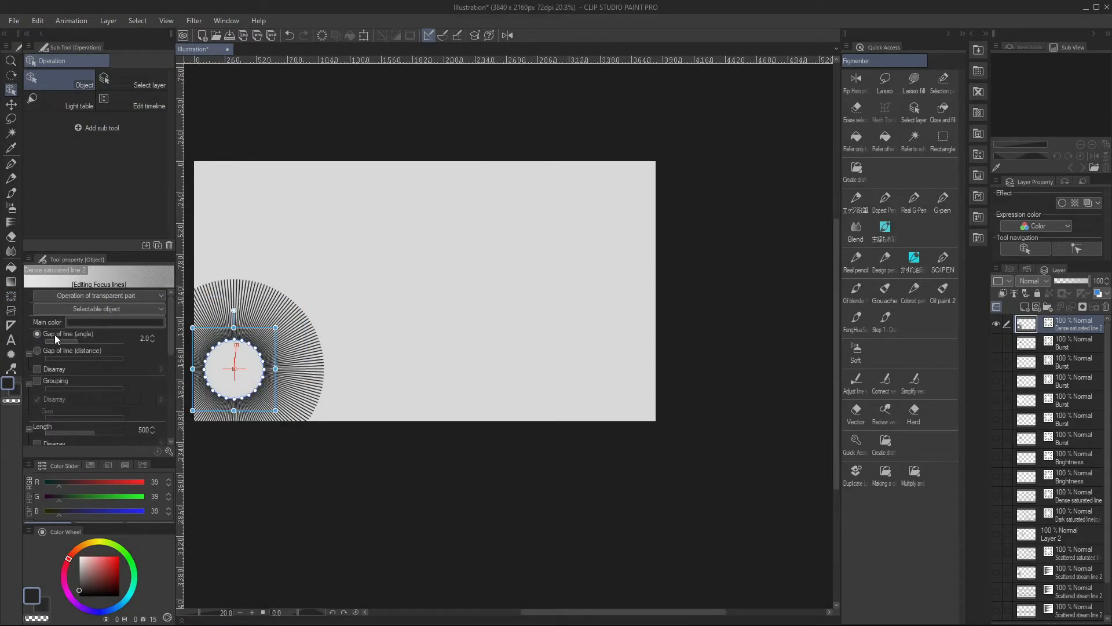
drag(68, 339, 78, 370)
click(106, 348)
click(51, 366)
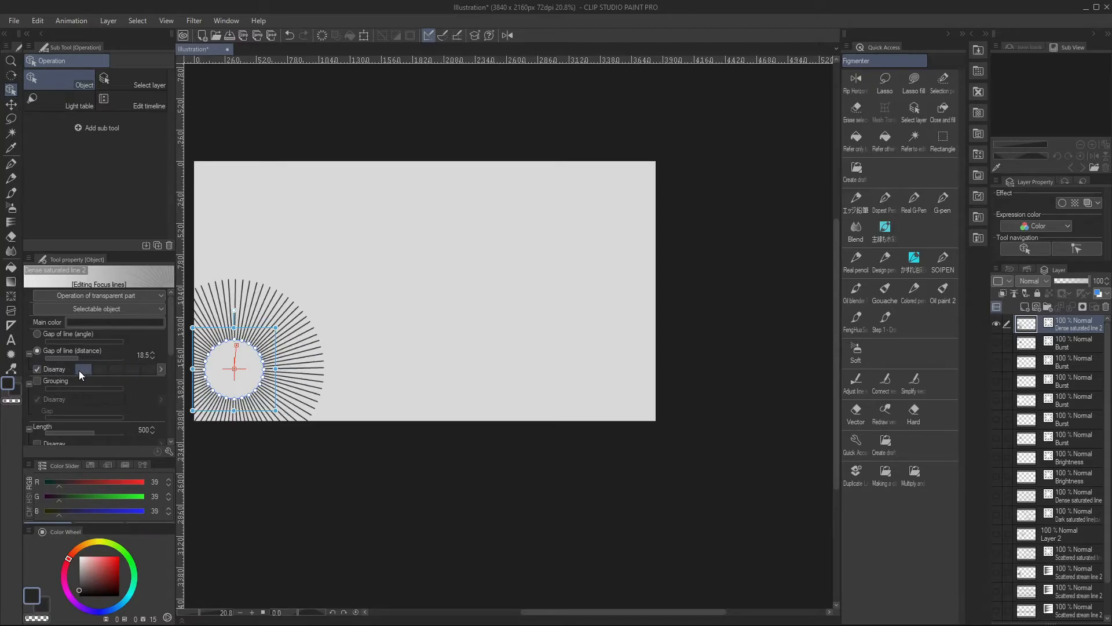
Turn off the gap disarray and group the focus lines by 4 with a group gap of 6 and no grouping disarray
click(37, 369)
click(37, 381)
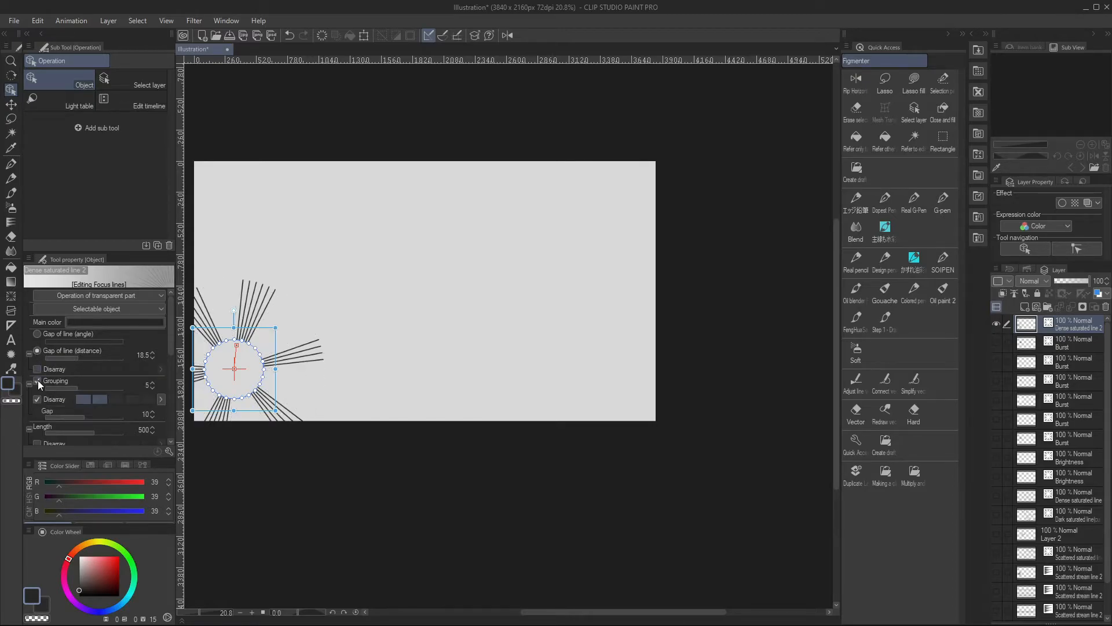
drag(70, 387, 75, 384)
click(86, 399)
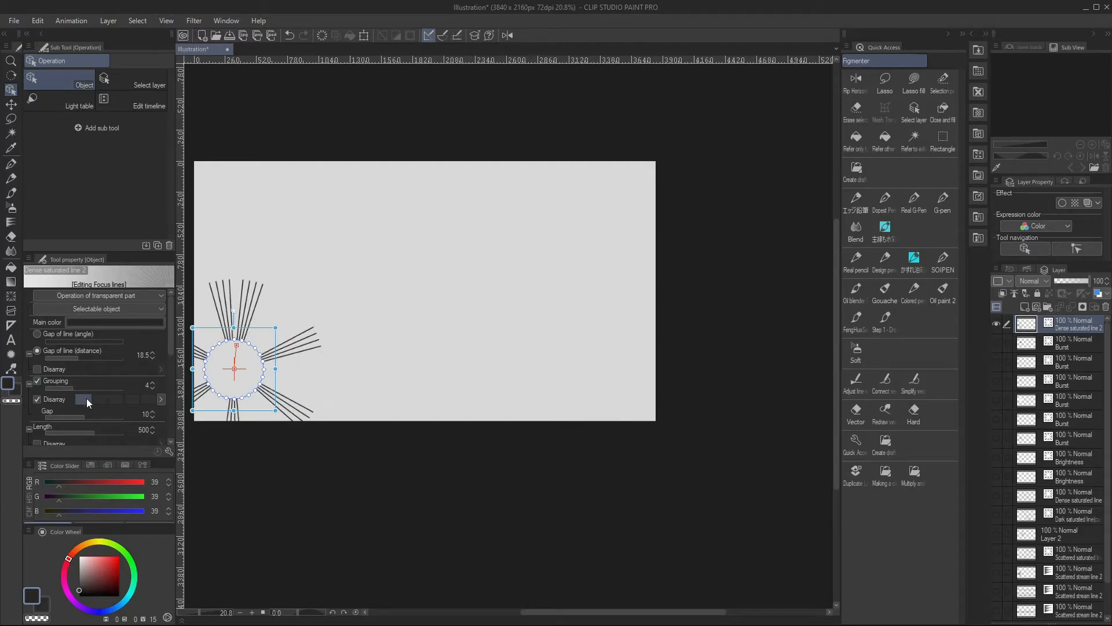
click(37, 400)
drag(76, 411, 73, 409)
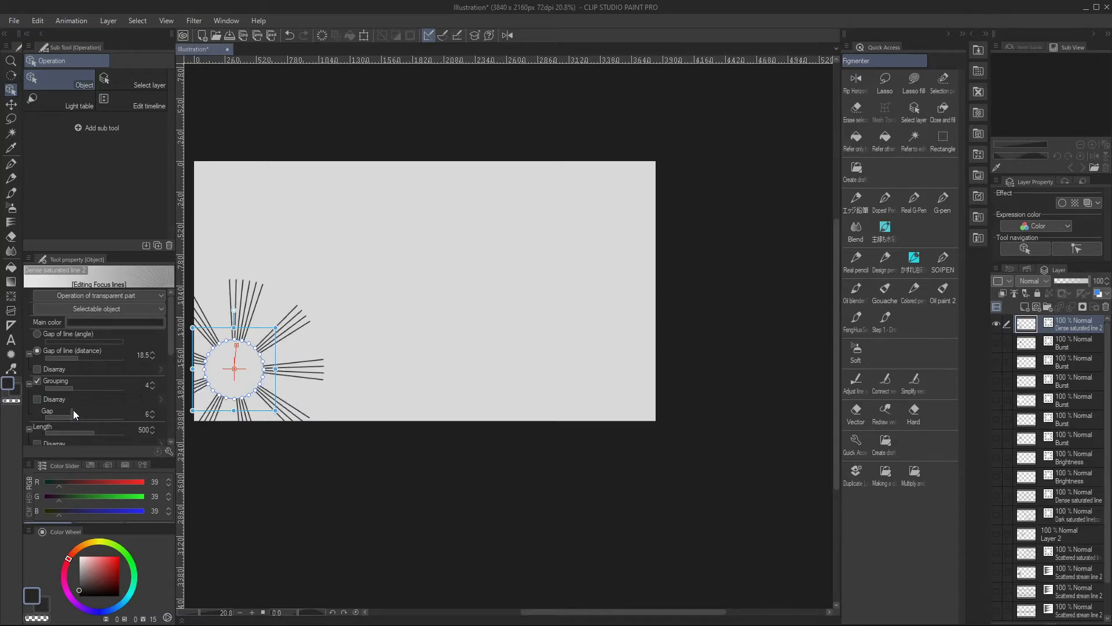
Set the focus lines' length to 1777 and turn on length disarray
drag(170, 351, 172, 363)
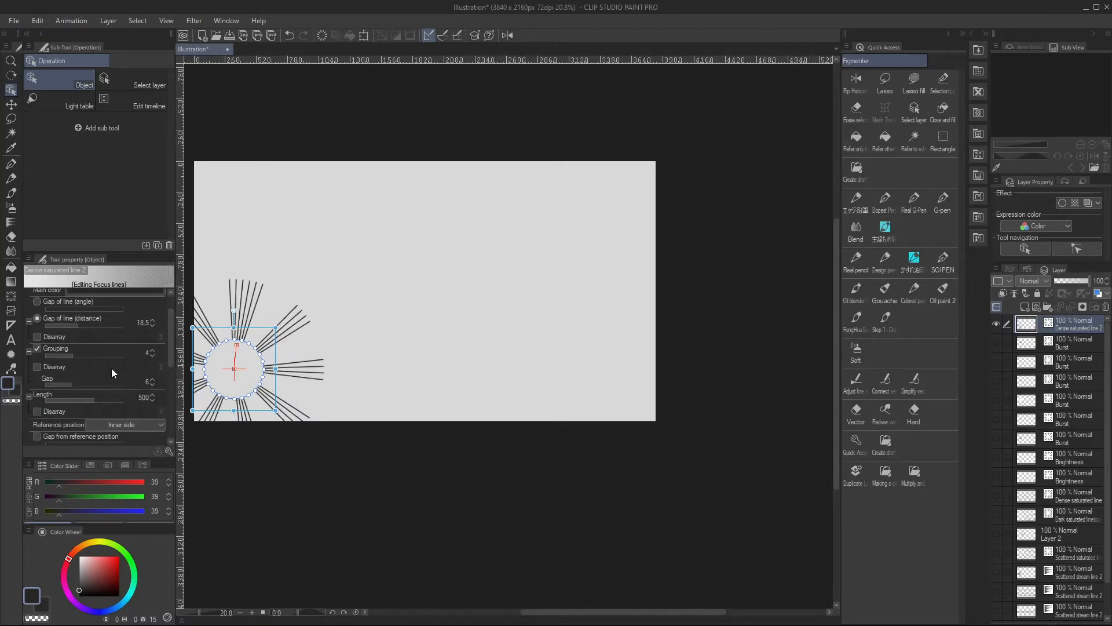
drag(41, 395, 103, 409)
click(38, 412)
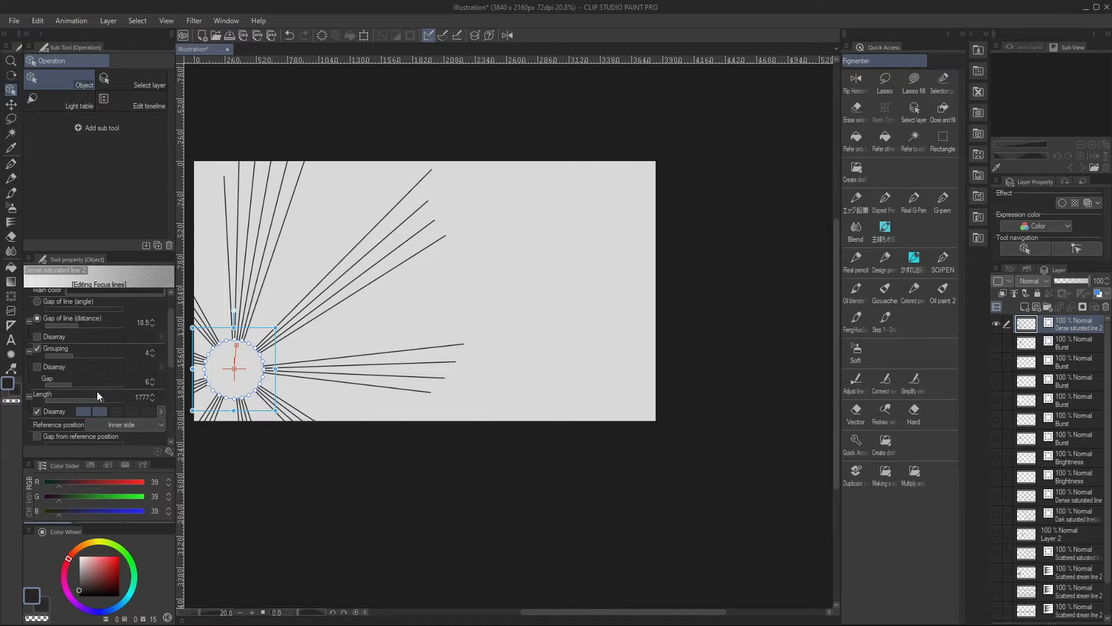
Try the Middle point and Outer side reference positions and scale the focus-line circle up to roughly double size
drag(170, 360, 171, 378)
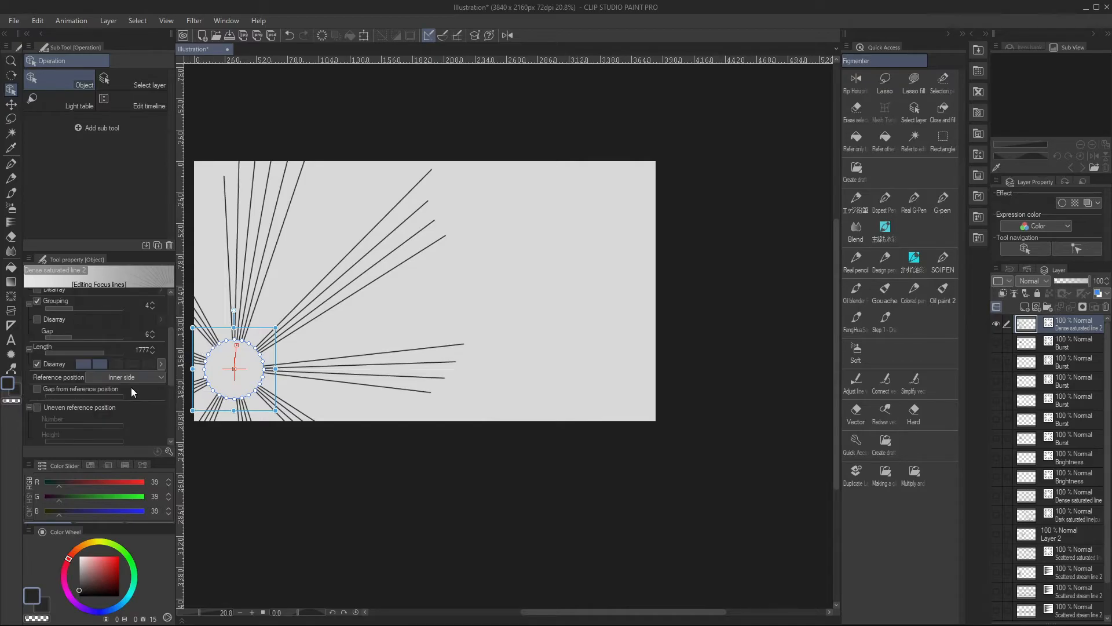
click(114, 377)
click(114, 401)
click(113, 381)
click(112, 408)
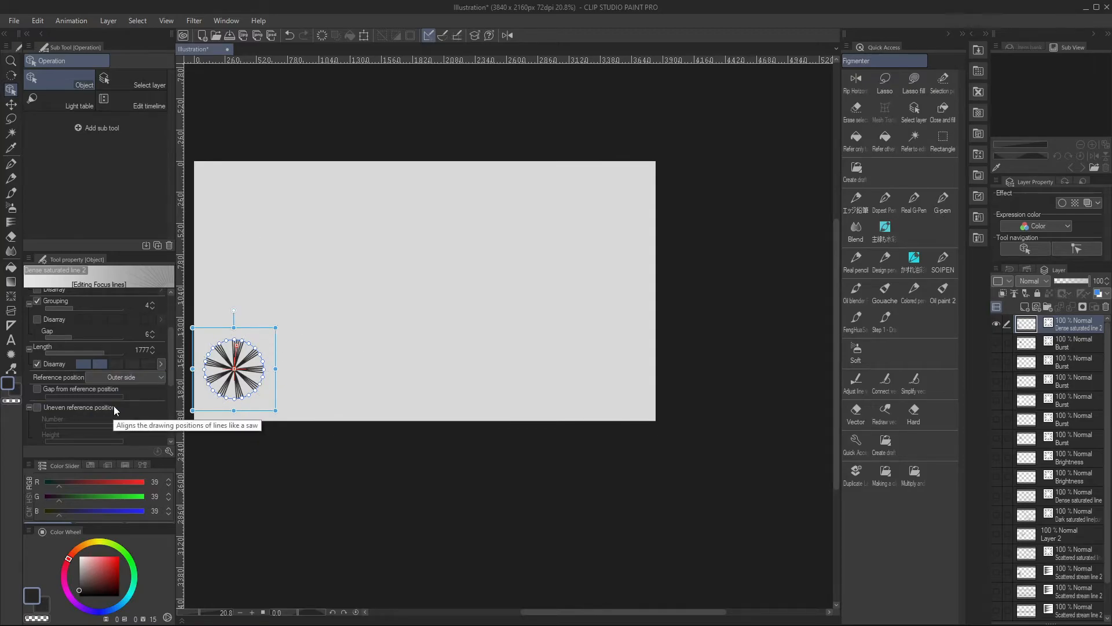
drag(275, 328, 350, 251)
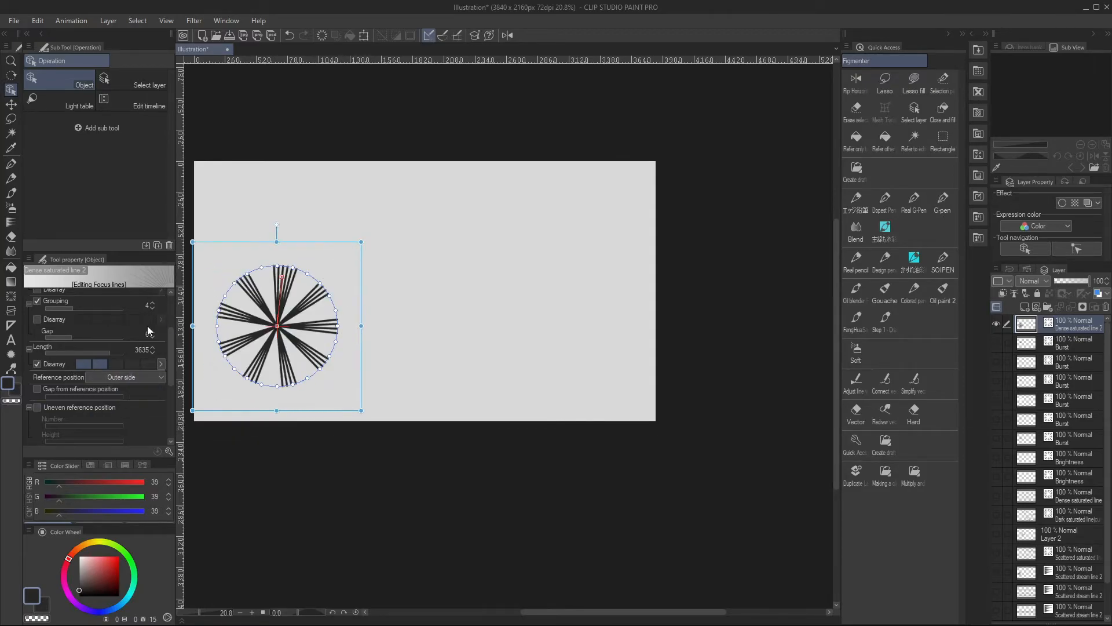
Compare the reference positions, choose Inner side, and enable Gap from reference position at 85
click(106, 378)
click(110, 399)
click(112, 380)
click(112, 389)
click(81, 389)
mouse_move(85, 396)
mouse_down()
mouse_move(109, 393)
mouse_move(90, 396)
mouse_up()
click(115, 379)
click(118, 399)
click(125, 380)
click(124, 389)
Enable Uneven reference position with a number of 2 and a height of 43
click(39, 408)
drag(102, 438, 107, 436)
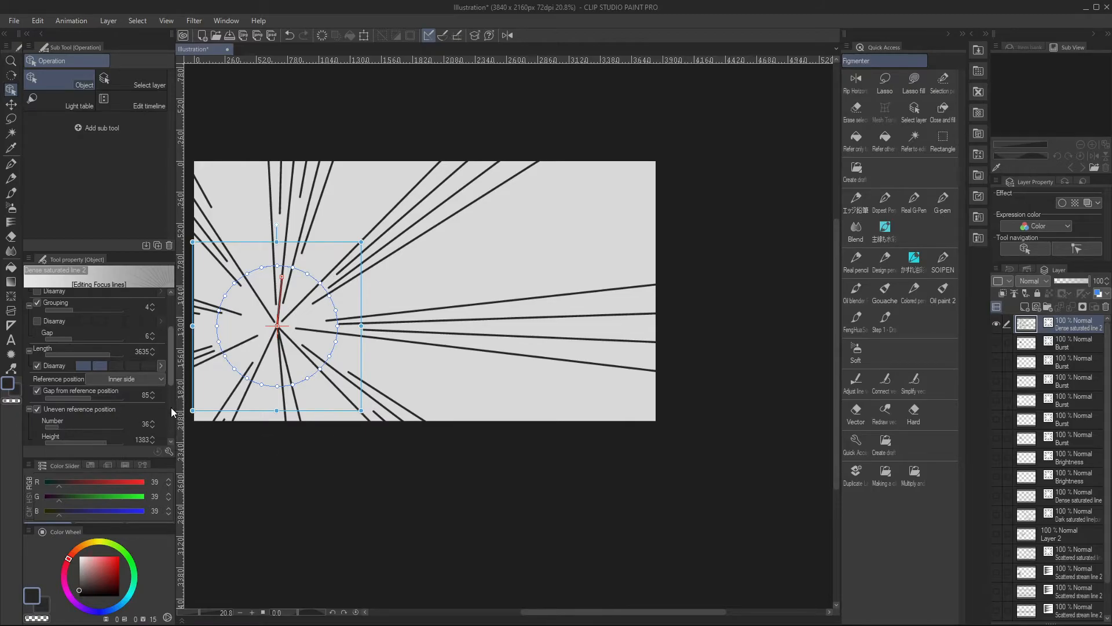
scroll(172, 408, down, 3)
mouse_move(67, 364)
mouse_down()
mouse_move(119, 367)
mouse_move(33, 366)
mouse_move(95, 395)
mouse_up()
click(91, 384)
click(92, 385)
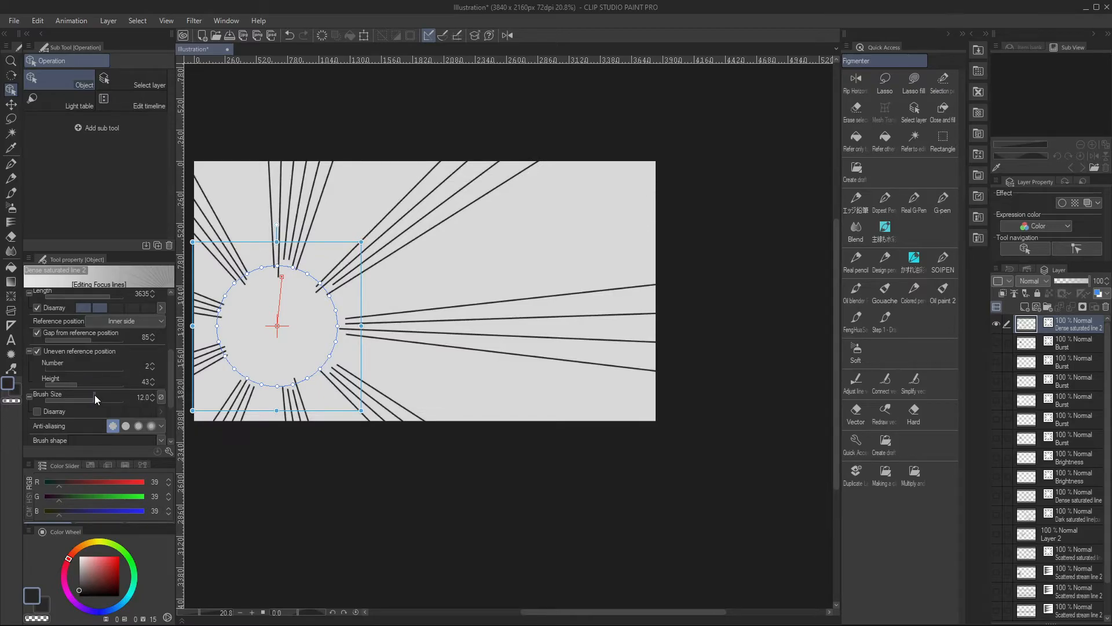
Set the focus lines' Starting and ending effect to Brush Size and enable Starting at 5.1 percent
scroll(170, 406, down, 3)
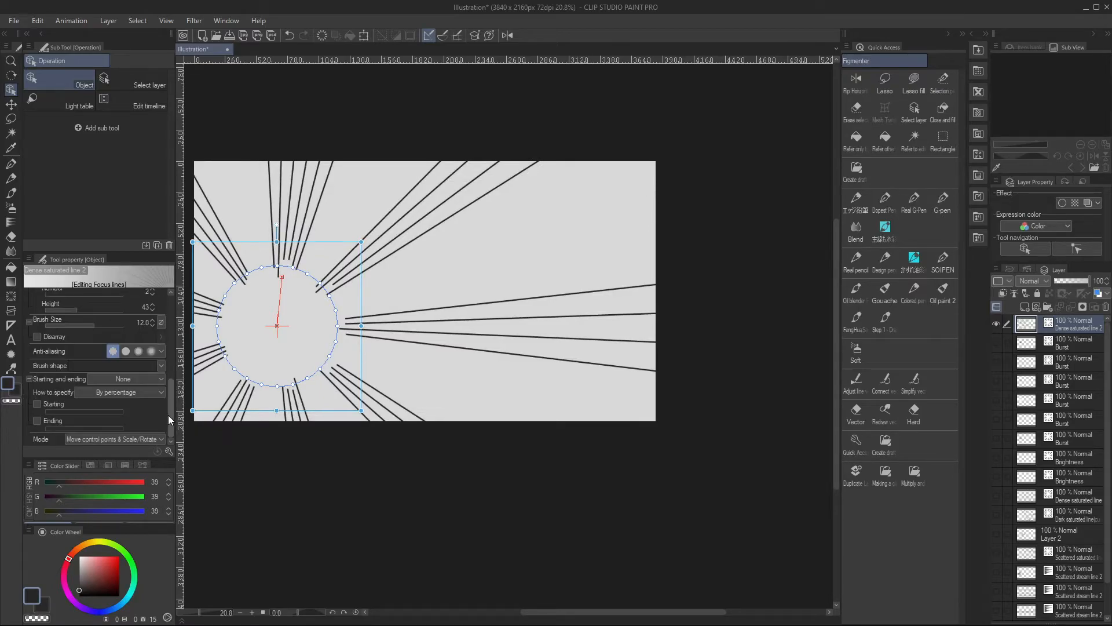
click(110, 382)
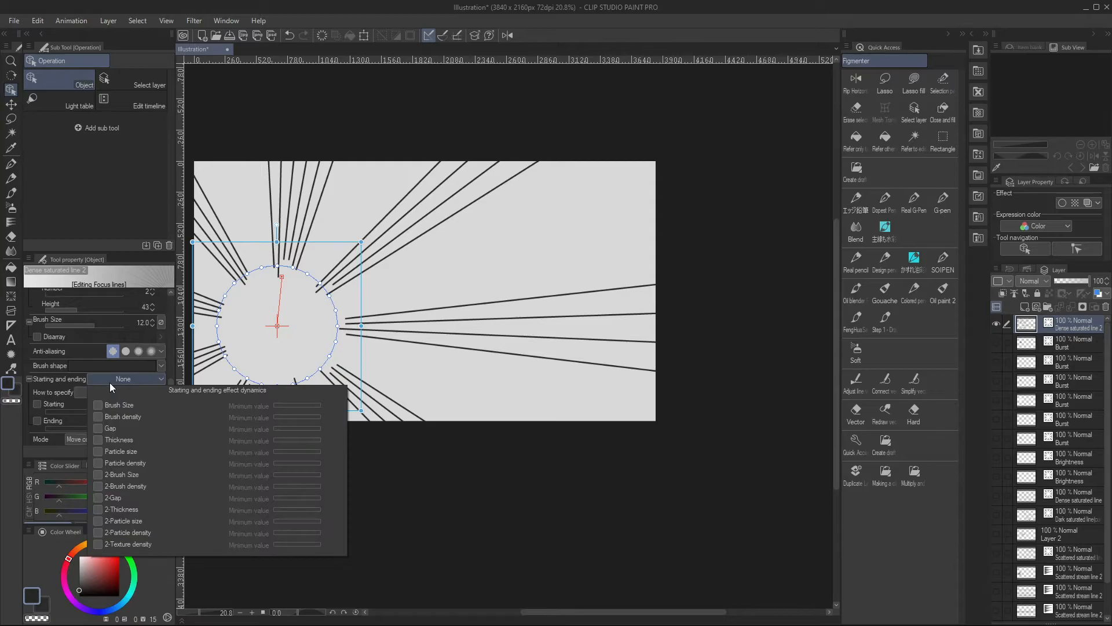
click(107, 401)
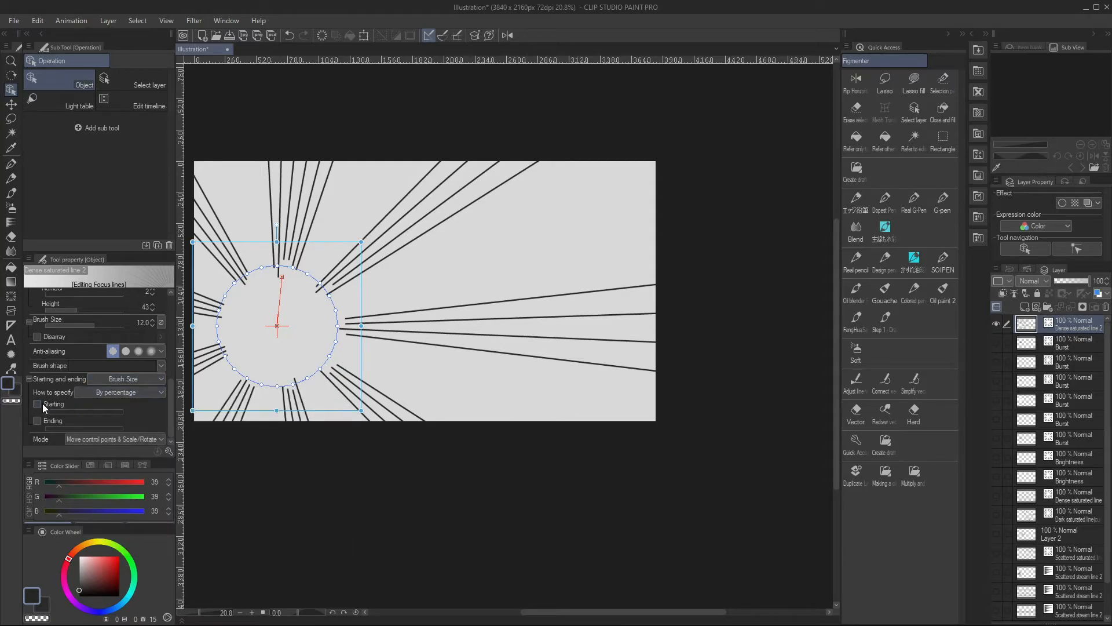
click(43, 403)
click(82, 408)
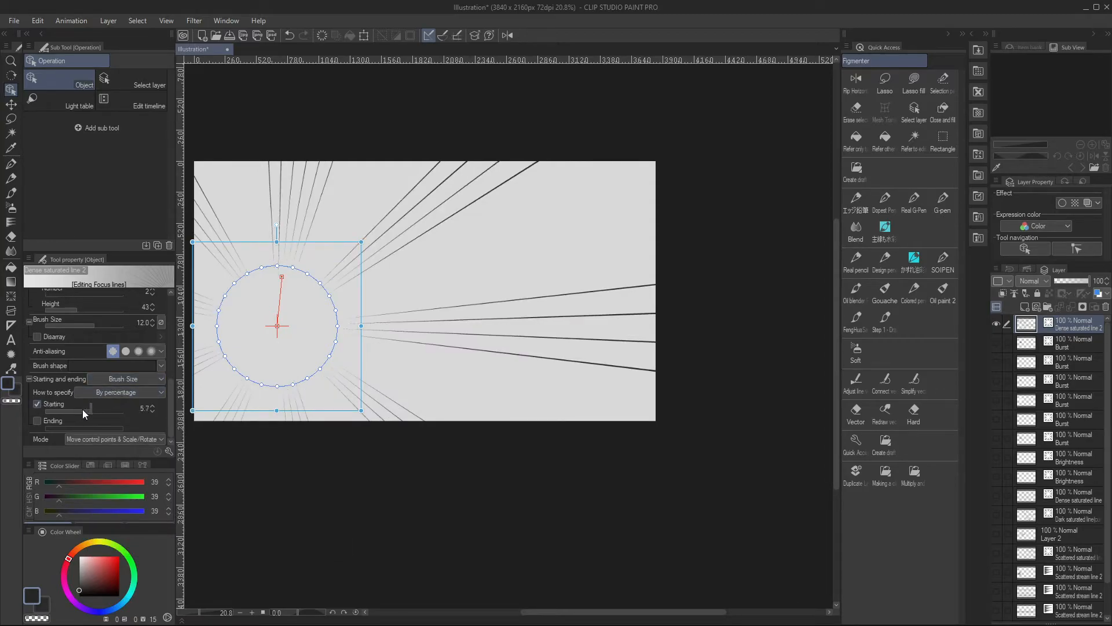
click(90, 409)
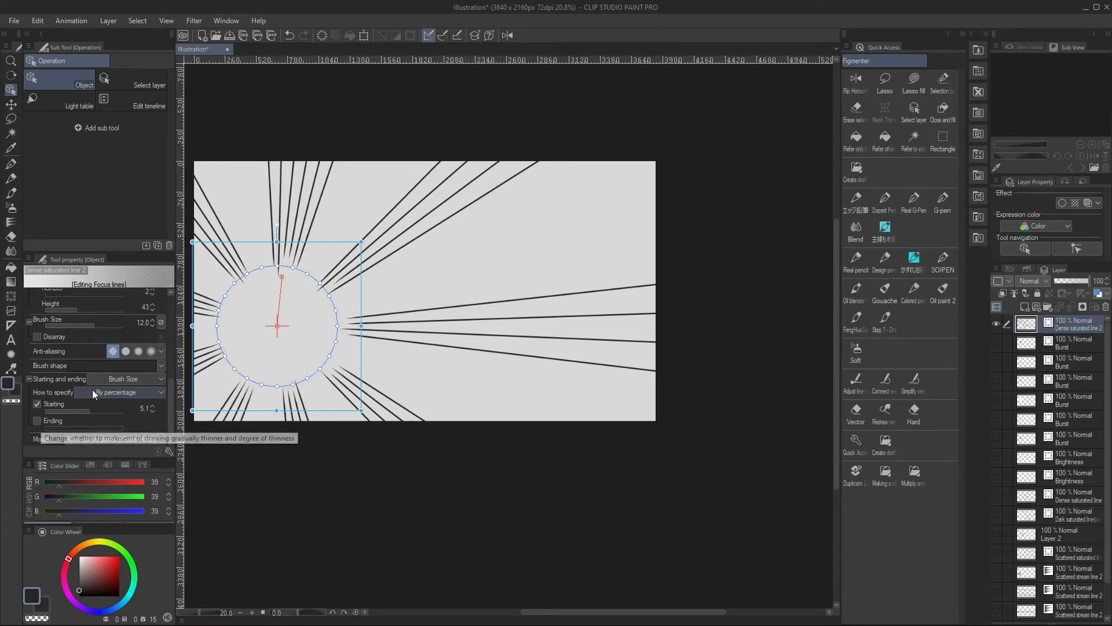
Shorten the focus lines to a length of 549
scroll(168, 384, up, 5)
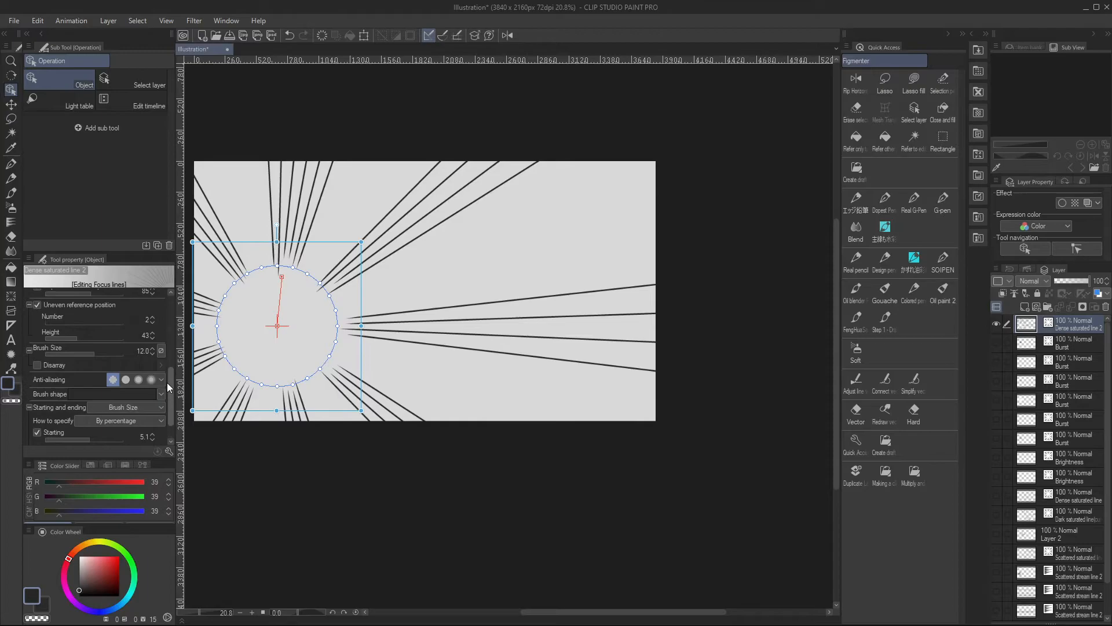
scroll(163, 361, up, 1)
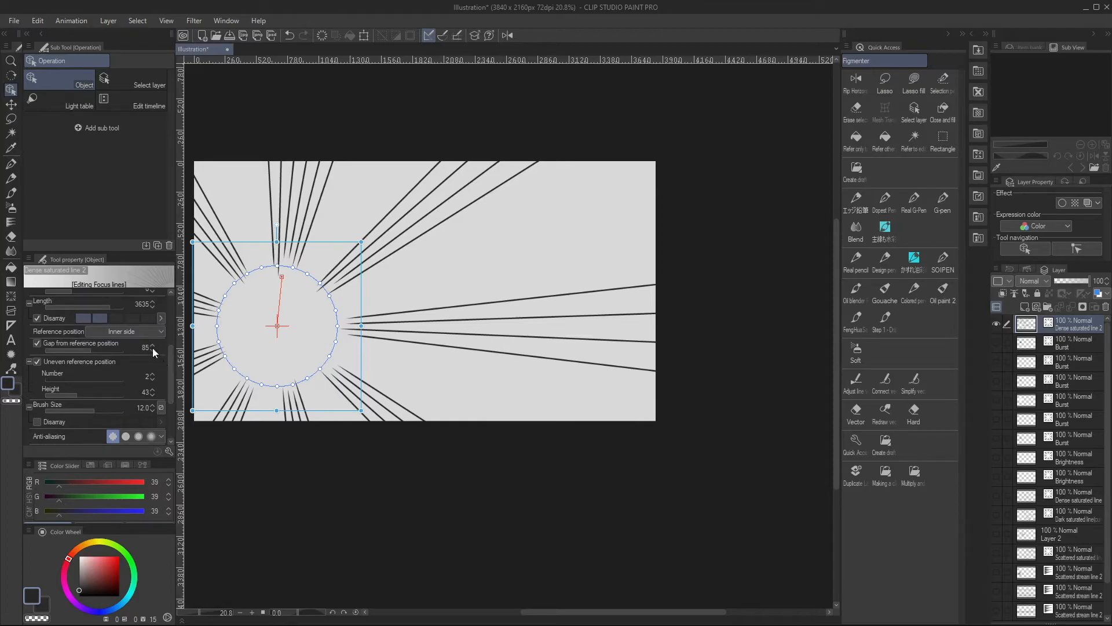
drag(88, 304, 95, 308)
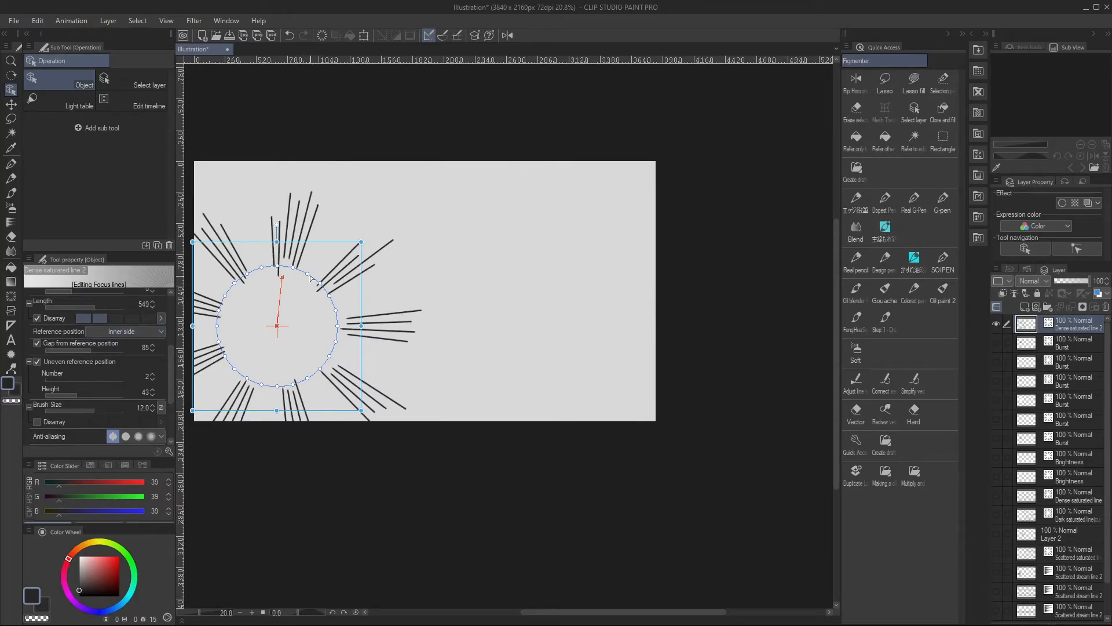
Pull the red direction guide's end outward and add a control point that bends the guide near the circle's edge
drag(283, 277, 296, 210)
drag(288, 259, 260, 265)
right_click(284, 284)
click(296, 292)
Switch the guide's corner point to a smooth curve and stretch the guide's end farther up toward the canvas edge
right_click(261, 268)
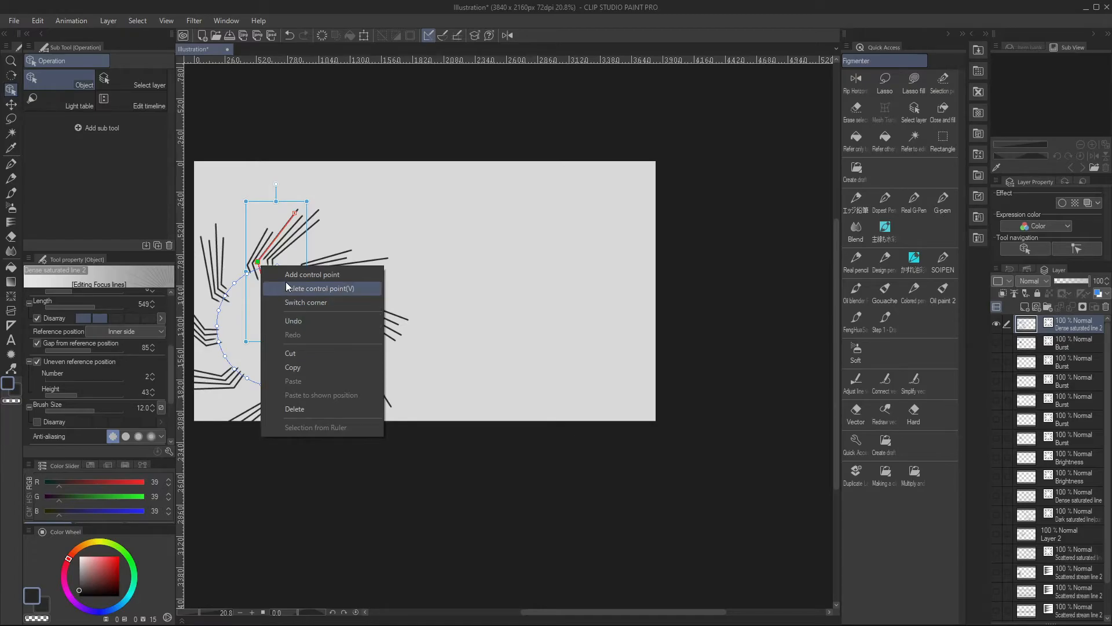
click(287, 302)
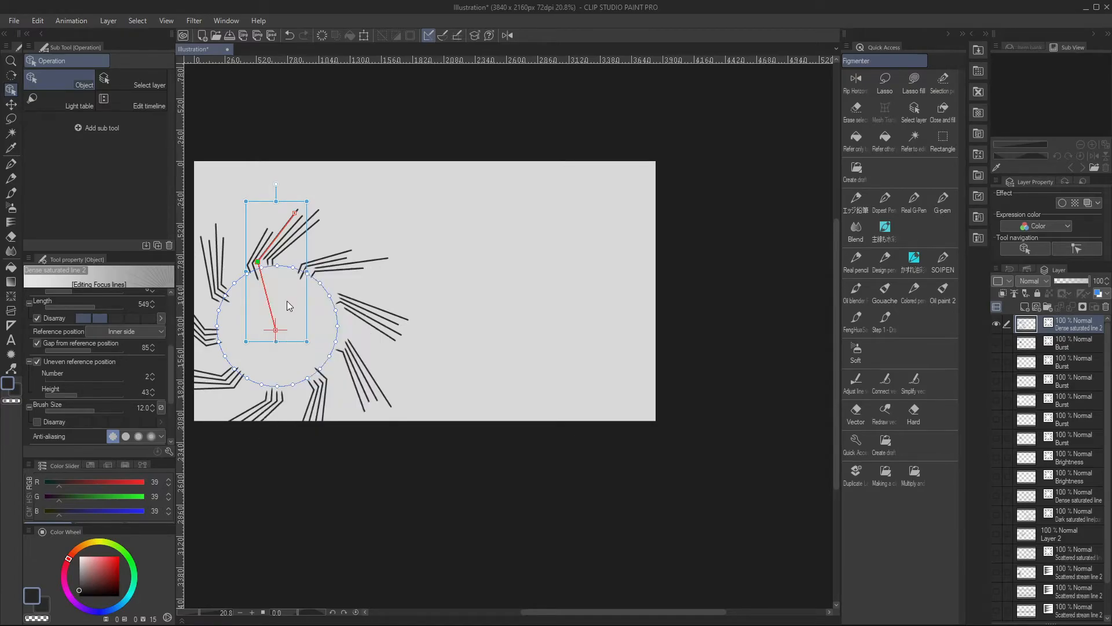
mouse_move(259, 258)
mouse_down()
mouse_move(265, 276)
mouse_move(263, 252)
mouse_up()
click(259, 262)
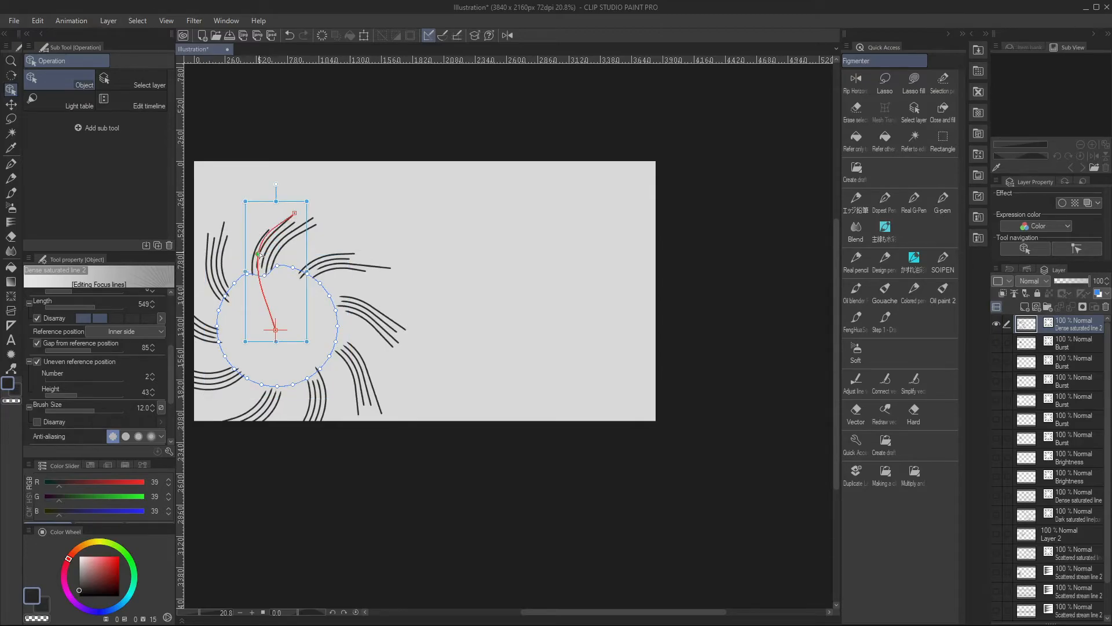
drag(295, 216, 306, 176)
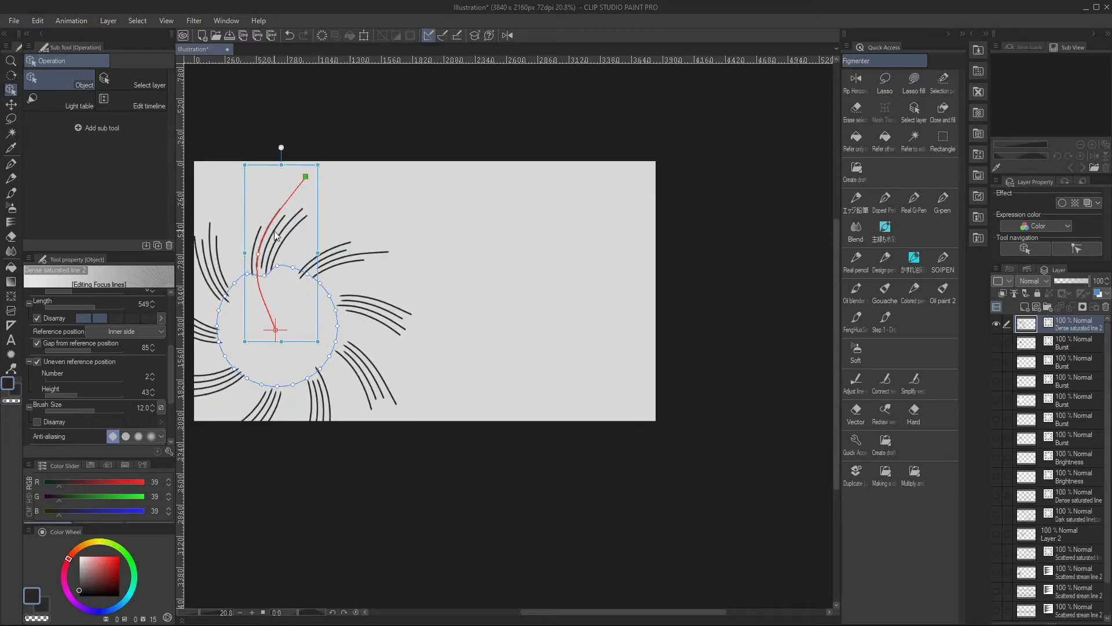
scroll(405, 215, down, 2)
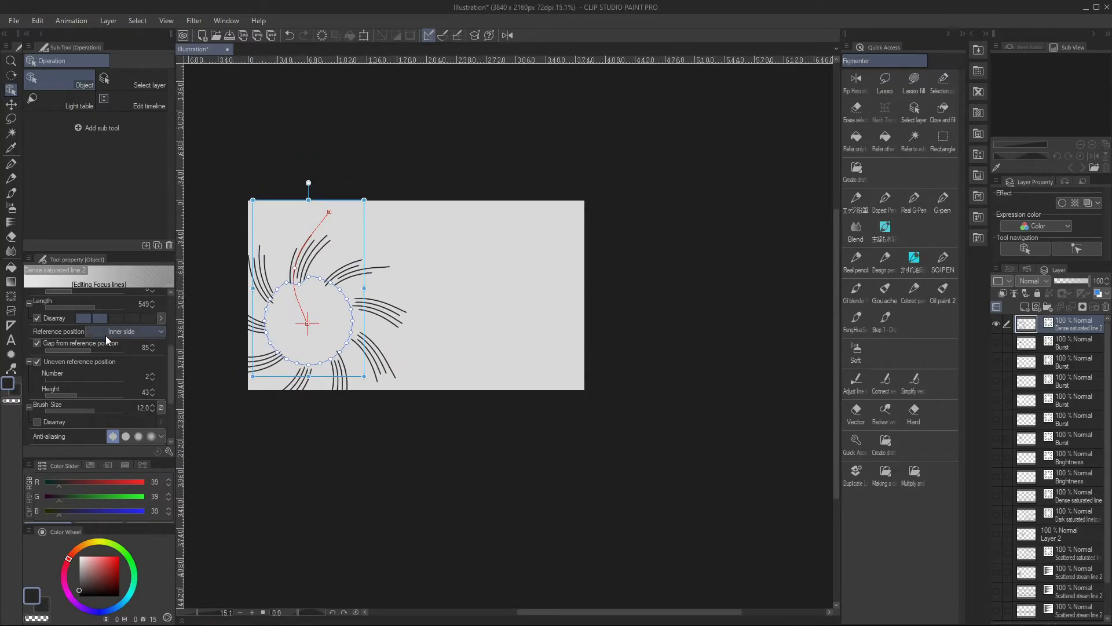
scroll(167, 360, up, 2)
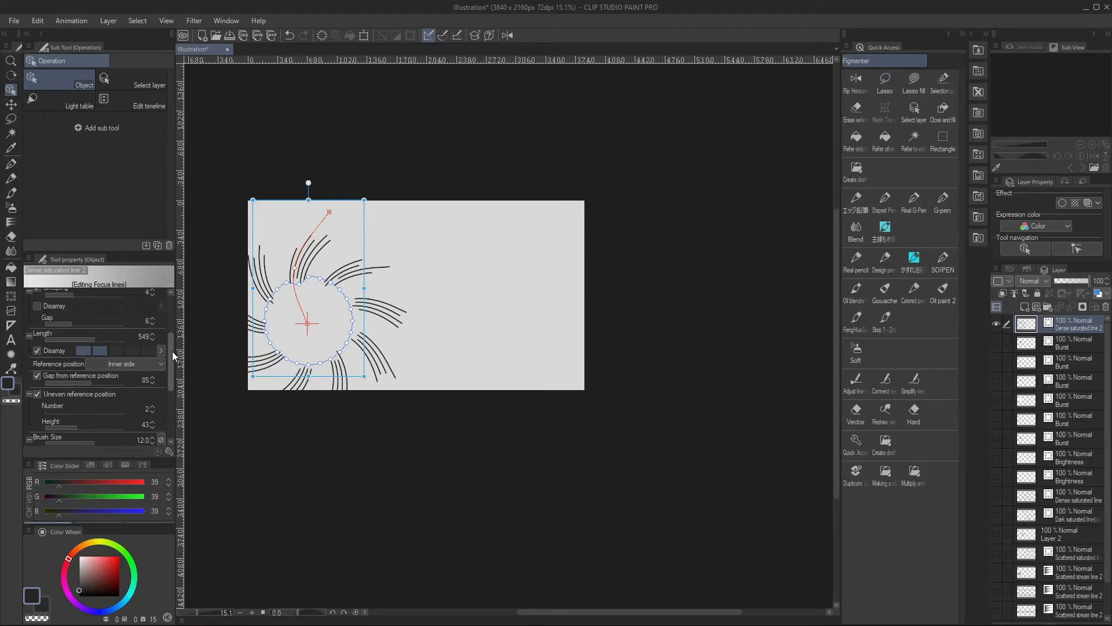
scroll(172, 351, up, 2)
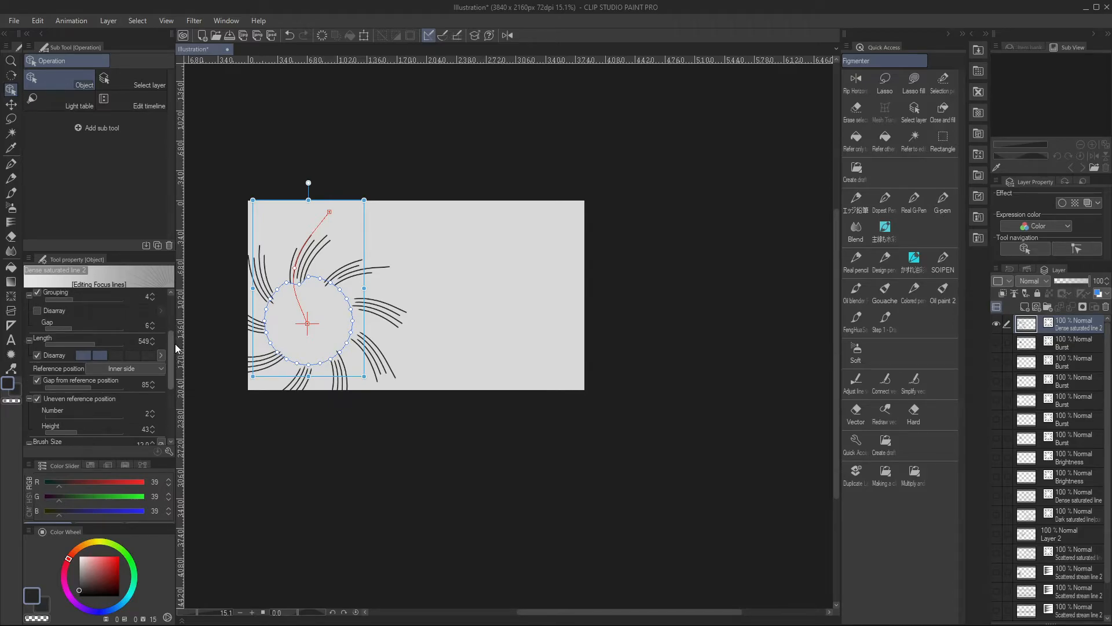
scroll(174, 327, up, 4)
scroll(171, 315, down, 6)
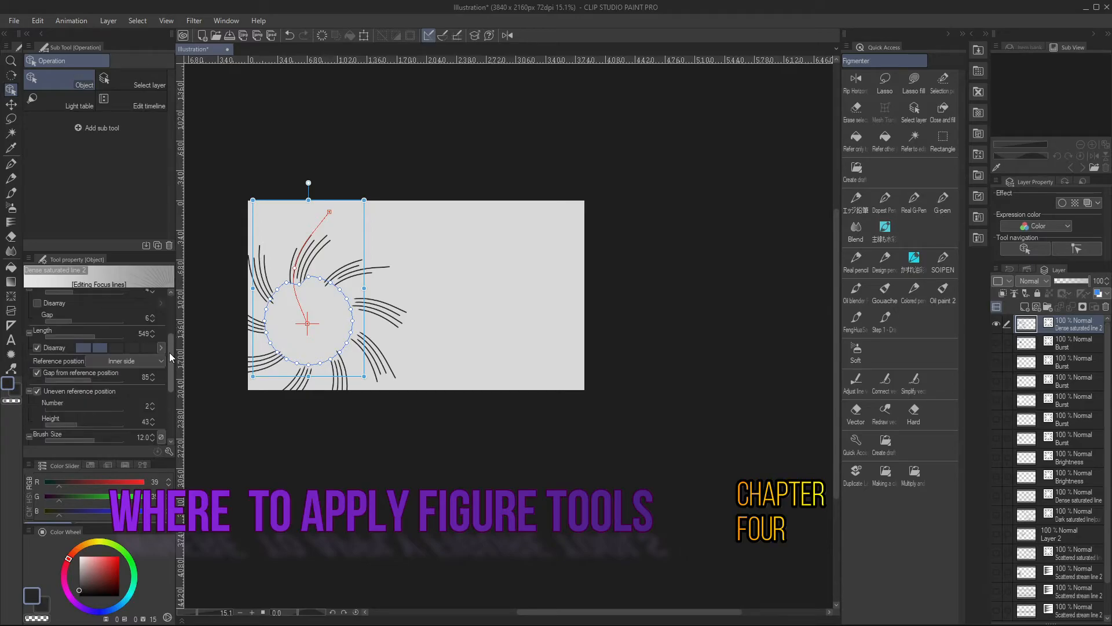
drag(169, 352, 169, 370)
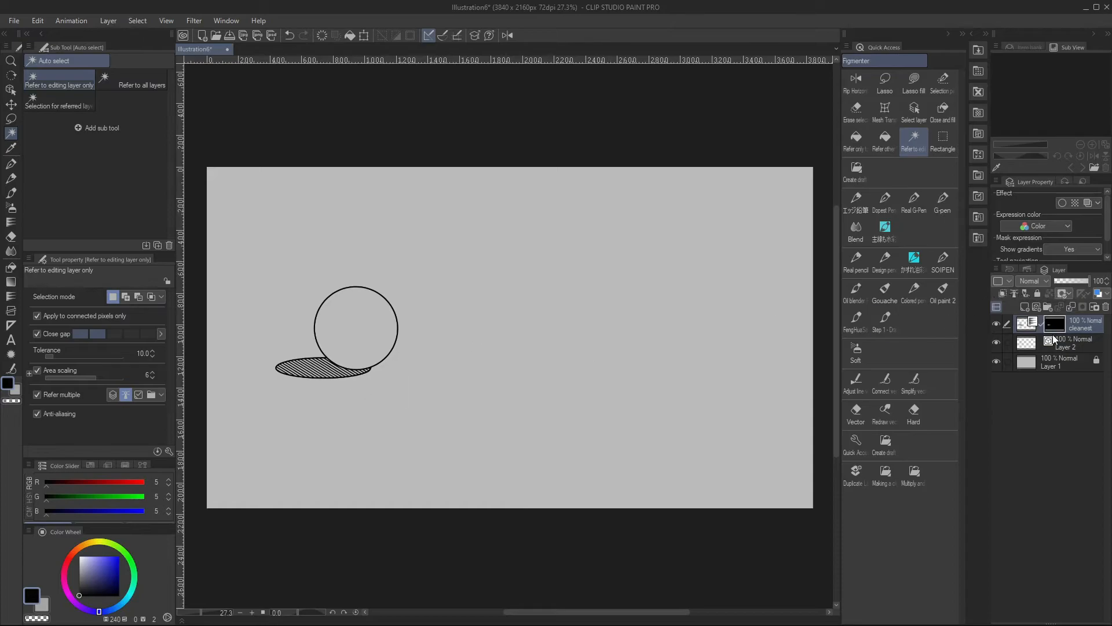
Erase the shadow ellipse's outline with the Vector eraser and draw cleanest stream lines down the circle with a line gap of 11.1
click(1055, 342)
click(856, 412)
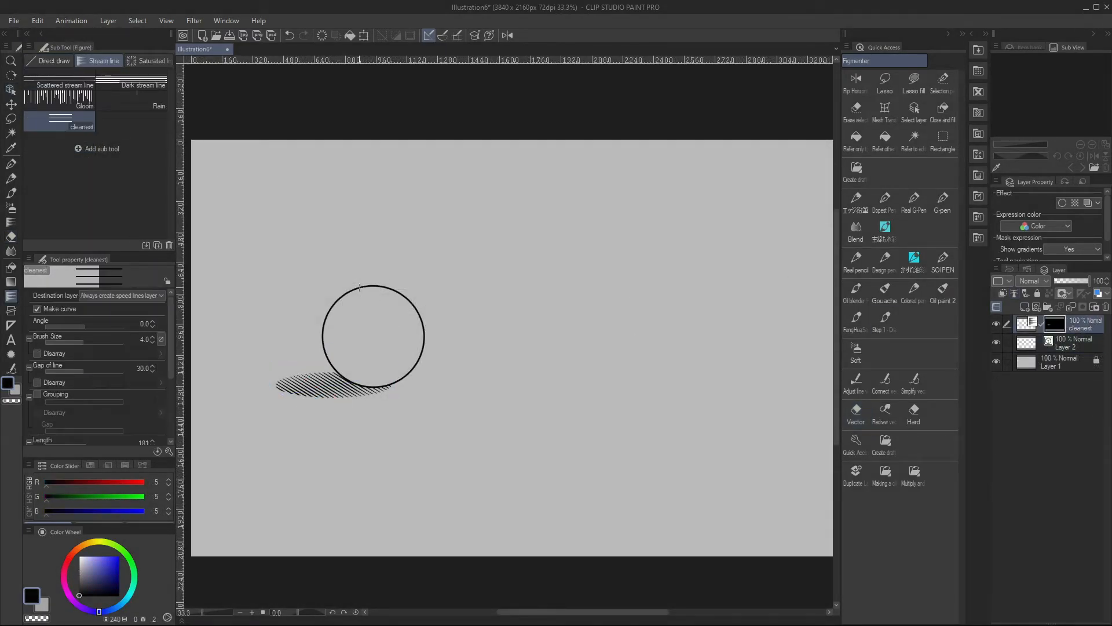
drag(350, 286, 393, 385)
key(o)
drag(75, 355, 80, 340)
Move the end points of the stream lines' guides to stretch the hatching over the circle's height and width
drag(386, 323, 419, 312)
mouse_move(354, 335)
mouse_down()
mouse_move(321, 351)
mouse_move(350, 362)
mouse_up()
drag(419, 312, 425, 346)
mouse_move(350, 362)
mouse_down()
mouse_move(356, 394)
mouse_move(349, 293)
mouse_up()
Add a control point to the hatching's vertical guide and bend it to follow the circle's left side
right_click(359, 332)
click(381, 342)
mouse_move(356, 331)
mouse_down()
mouse_move(336, 340)
mouse_move(345, 345)
mouse_up()
drag(375, 397, 377, 389)
drag(345, 345, 349, 344)
drag(349, 293, 362, 287)
drag(347, 342, 350, 340)
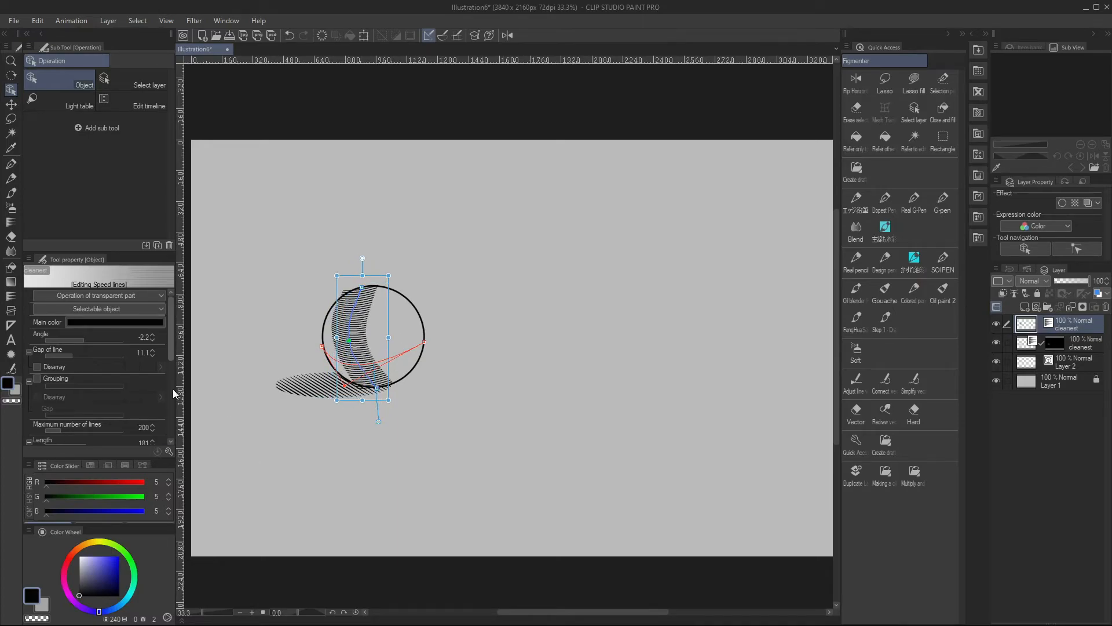
Taper the hatch lines' endings by brush size and set their length to 381
scroll(173, 359, down, 5)
click(124, 379)
click(39, 404)
click(39, 405)
click(36, 422)
click(116, 425)
drag(171, 392, 171, 367)
drag(80, 325, 92, 325)
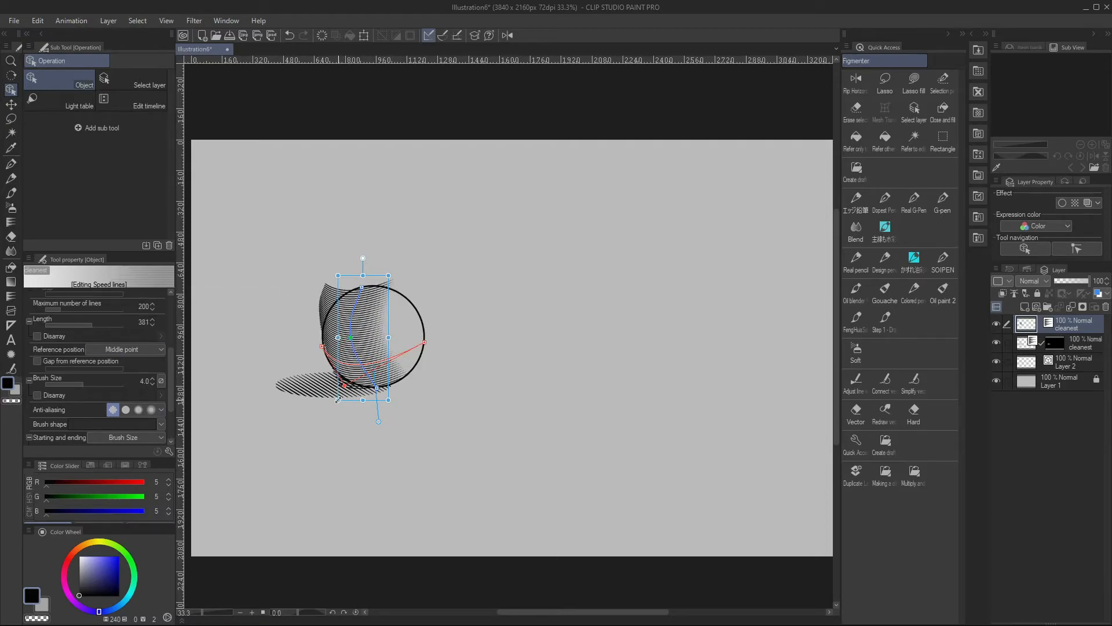
Bend the hatching's guides farther toward the circle's lower left and set anti-aliasing to its third level
drag(351, 337, 341, 356)
drag(376, 387, 371, 390)
drag(361, 287, 356, 286)
drag(425, 343, 427, 363)
click(139, 410)
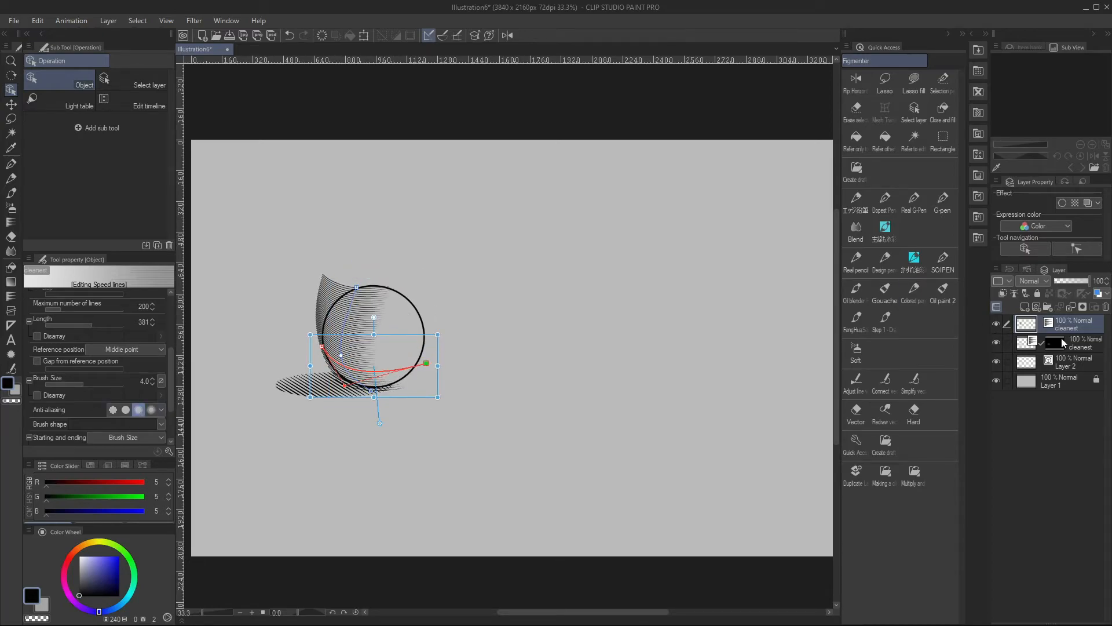
Auto-select the circle's interior on Layer 2 and mask the new cleanest hatching layer to that selection
click(1055, 363)
key(w)
click(400, 341)
click(1056, 327)
click(1083, 307)
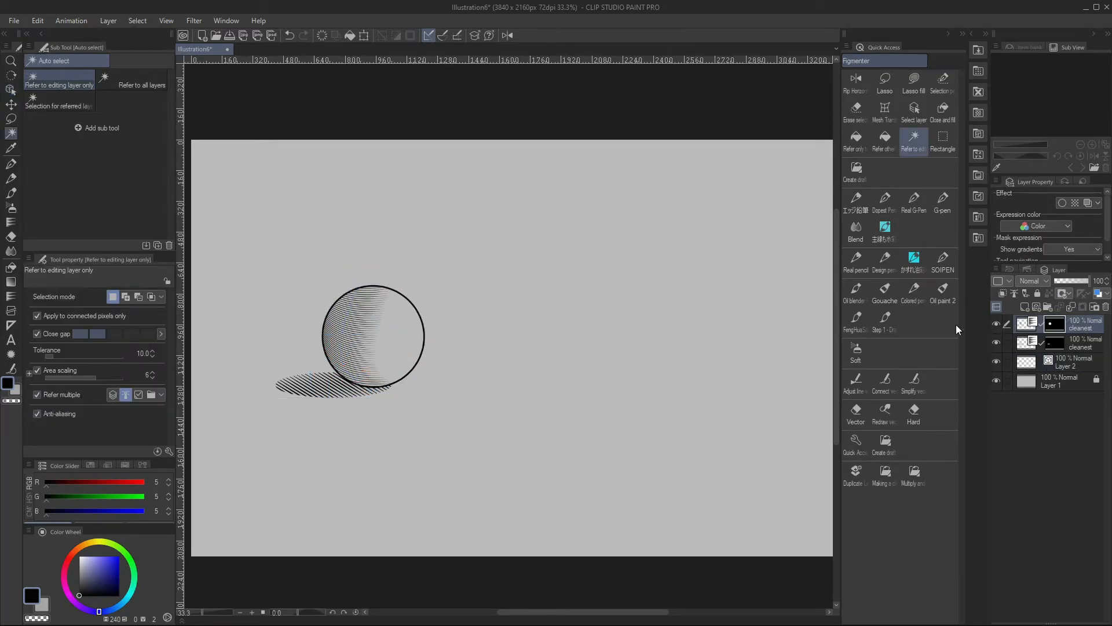
Duplicate the sphere's hatching layer and shift the copy's guide points so its lines run across the original hatching
click(11, 90)
drag(341, 285, 336, 271)
key(ctrl+c)
key(ctrl+v)
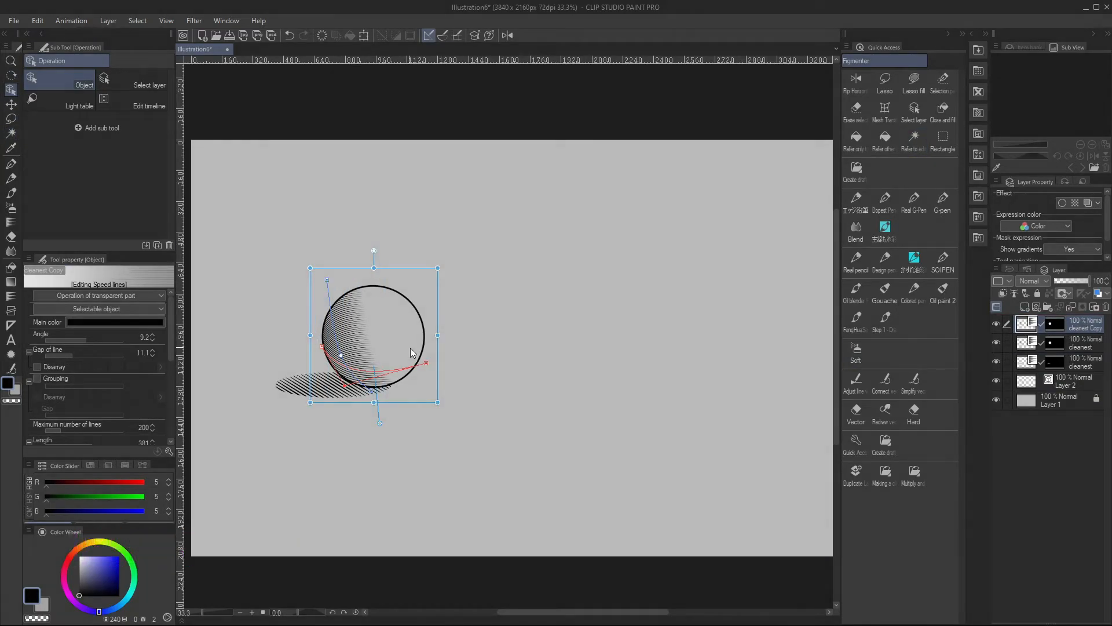
drag(426, 363, 428, 358)
mouse_move(327, 280)
mouse_down()
mouse_move(306, 321)
mouse_move(323, 281)
mouse_up()
drag(371, 391, 400, 396)
click(1025, 346)
click(1024, 387)
drag(525, 402, 499, 395)
scroll(509, 397, up, 5)
click(453, 373)
click(1064, 368)
scroll(481, 390, down, 3)
Hide the duplicated hatching layer and delete its mask without applying it to the layer
click(1000, 328)
click(1079, 328)
key(Delete)
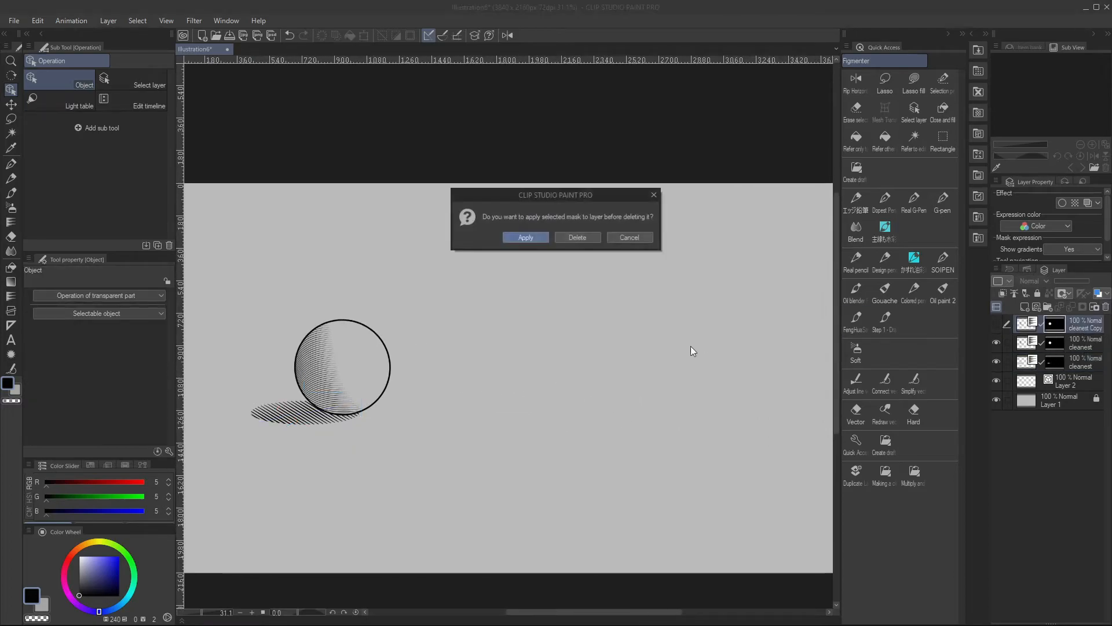
click(586, 237)
click(1106, 307)
key(j)
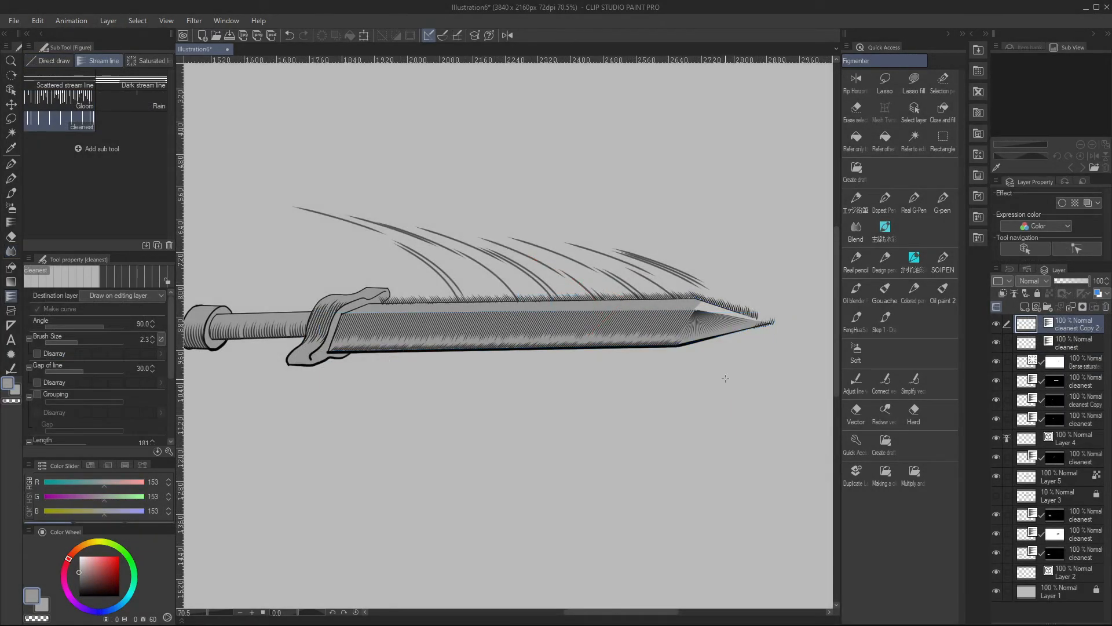
Adjust the hatching guide along the blade's lower edge, pulling its end point slightly back from the sword's tip
ctrl+click(756, 341)
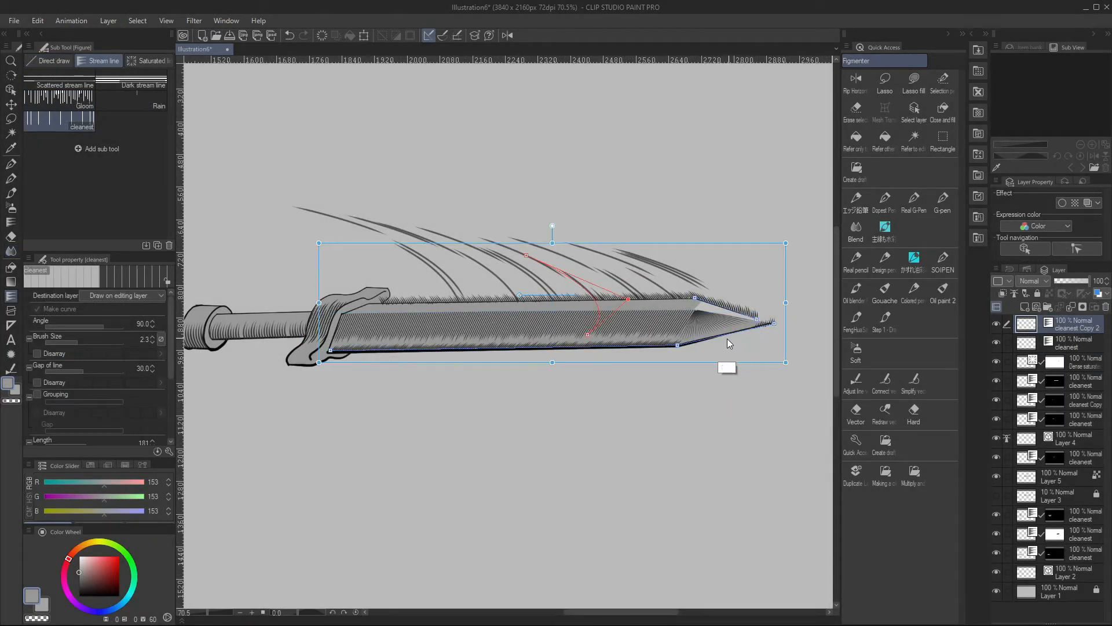
ctrl+click(678, 348)
drag(773, 324, 764, 322)
scroll(775, 371, down, 4)
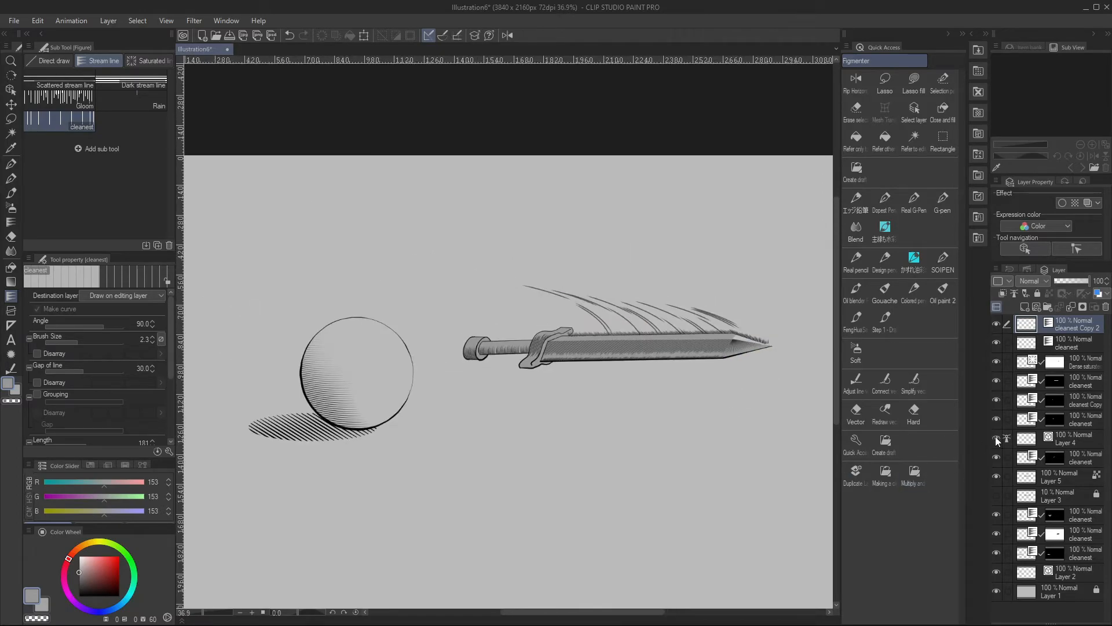
Activate the Vector eraser on the sword's Layer 4, and select the hatch line objects inside the blade
click(1082, 440)
scroll(644, 367, up, 4)
key(e)
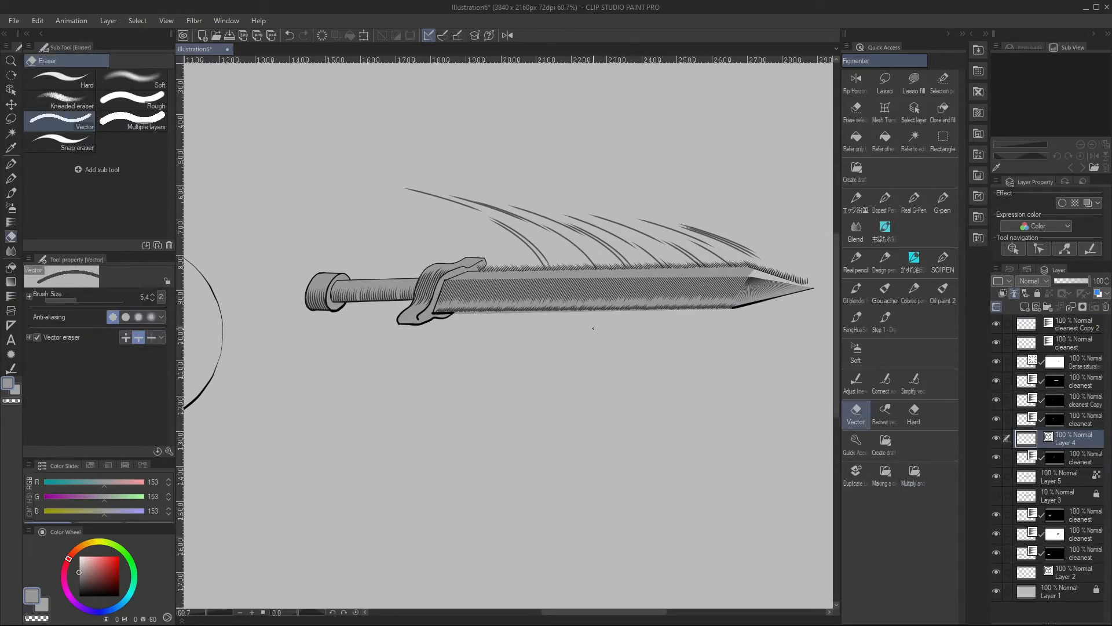
scroll(747, 320, down, 3)
scroll(679, 373, up, 3)
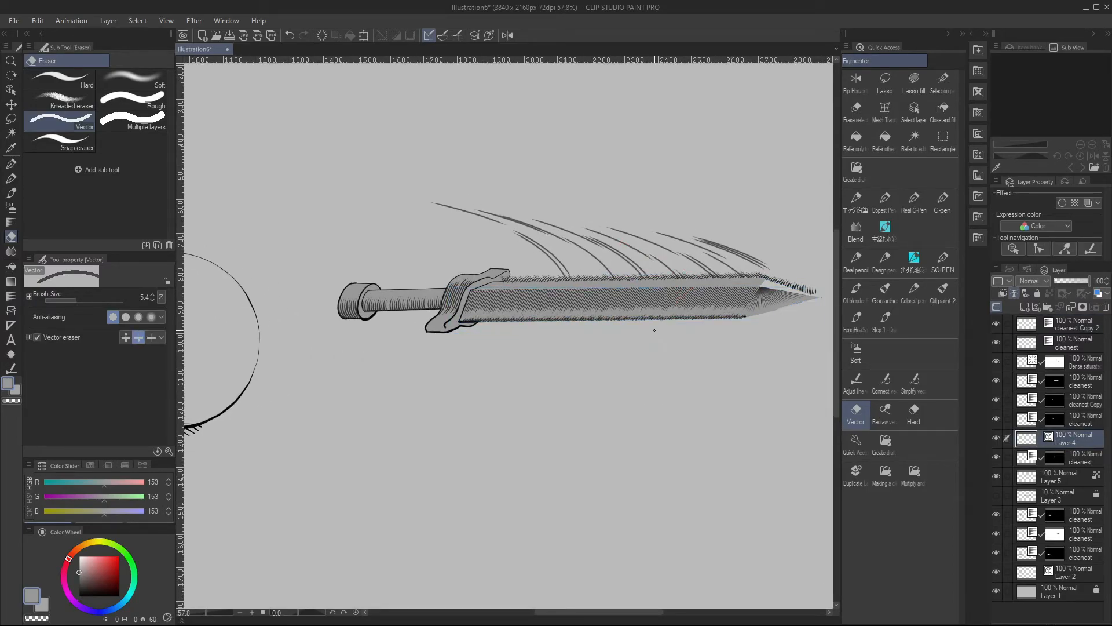
ctrl+click(679, 287)
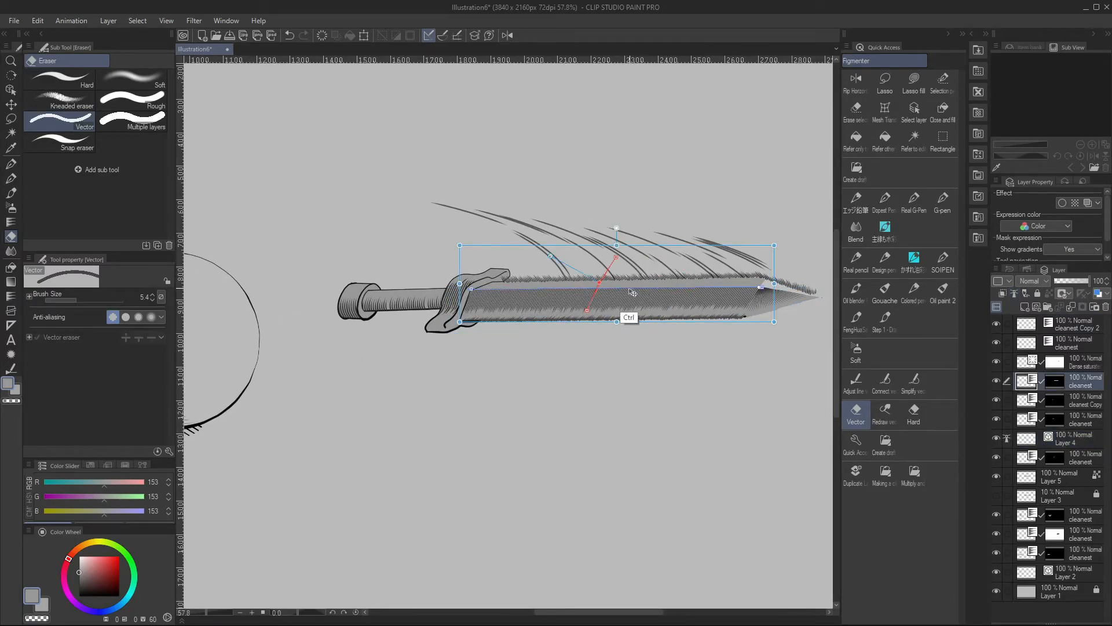
ctrl+click(700, 279)
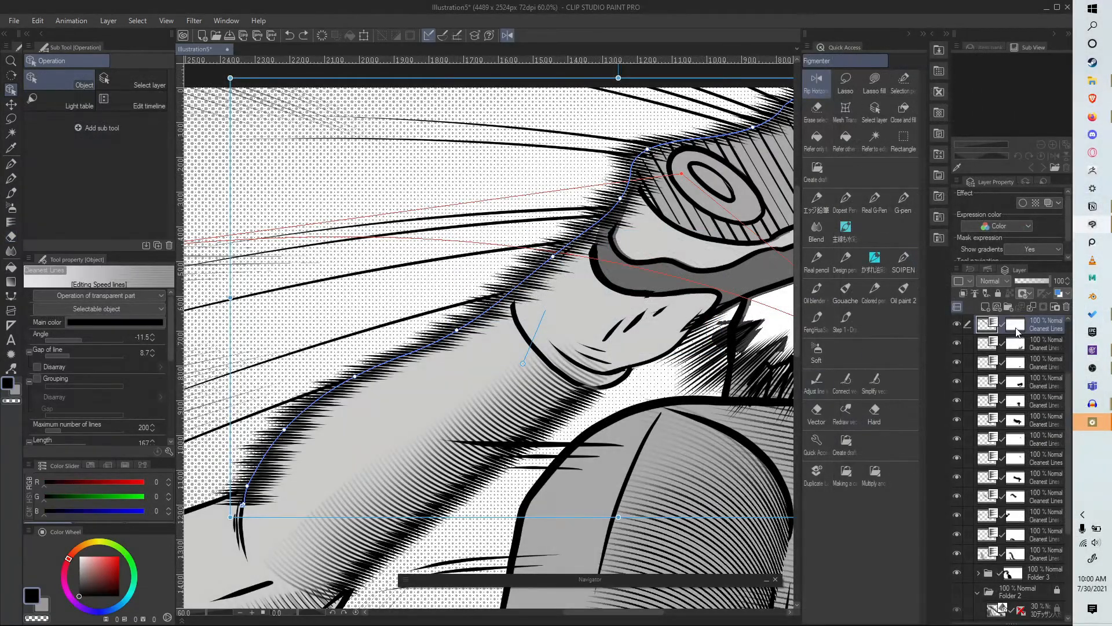
Change the angle of the hatch lines along the leg's upper edge to -44.0
drag(82, 337, 75, 338)
key(ctrl+z)
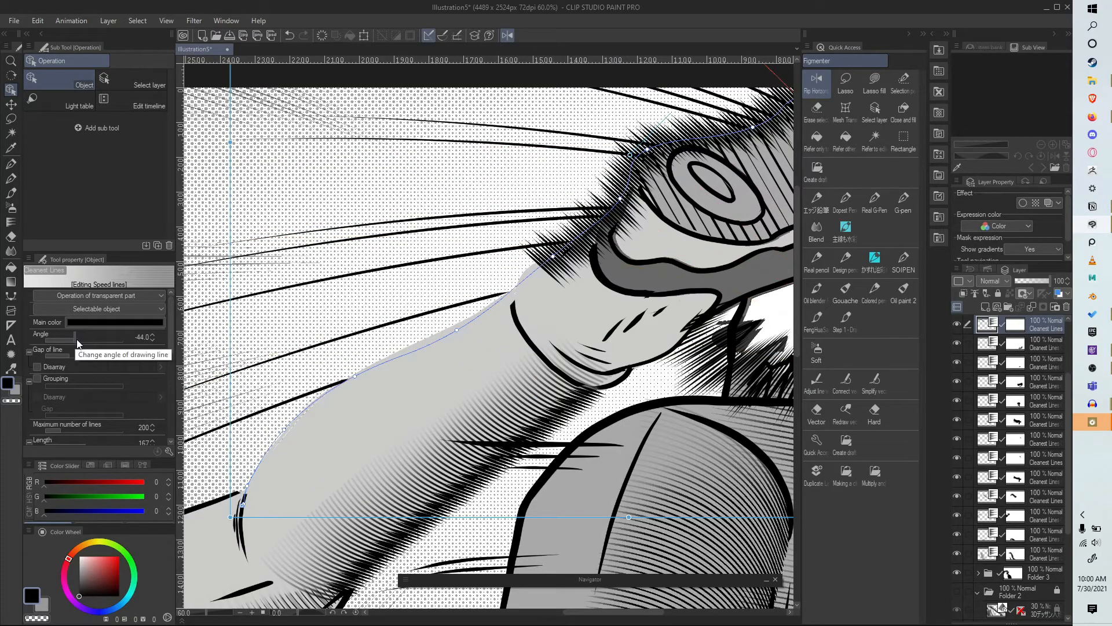
scroll(447, 354, down, 2)
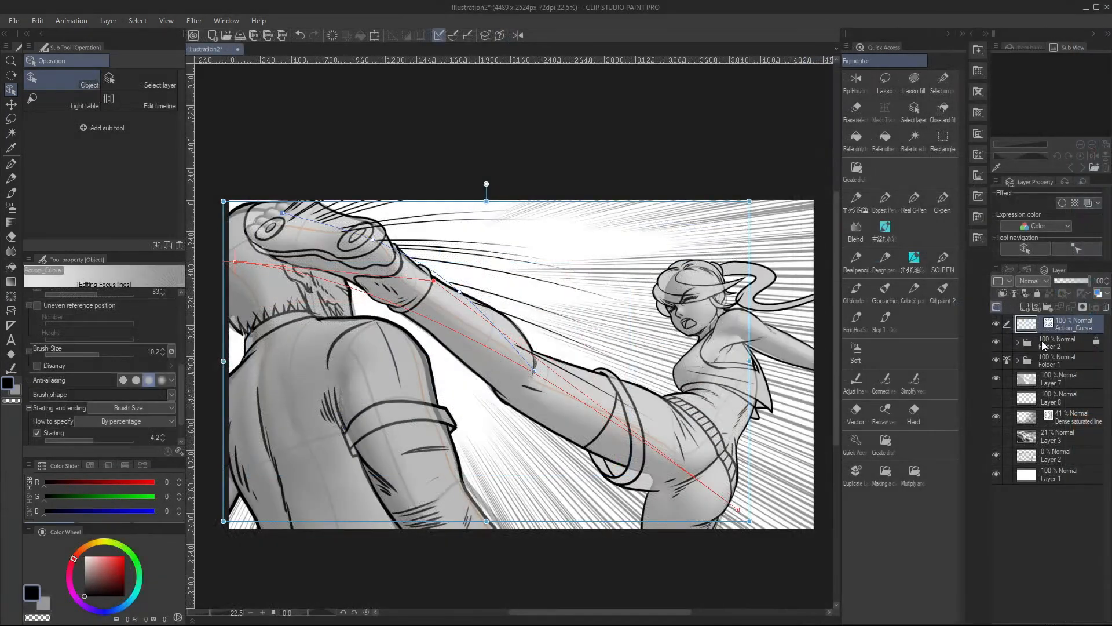
Convert the Action_Curve focus lines layer to a vector layer named Action_Curve 2
scroll(537, 224, down, 1)
scroll(537, 224, up, 1)
click(1069, 322)
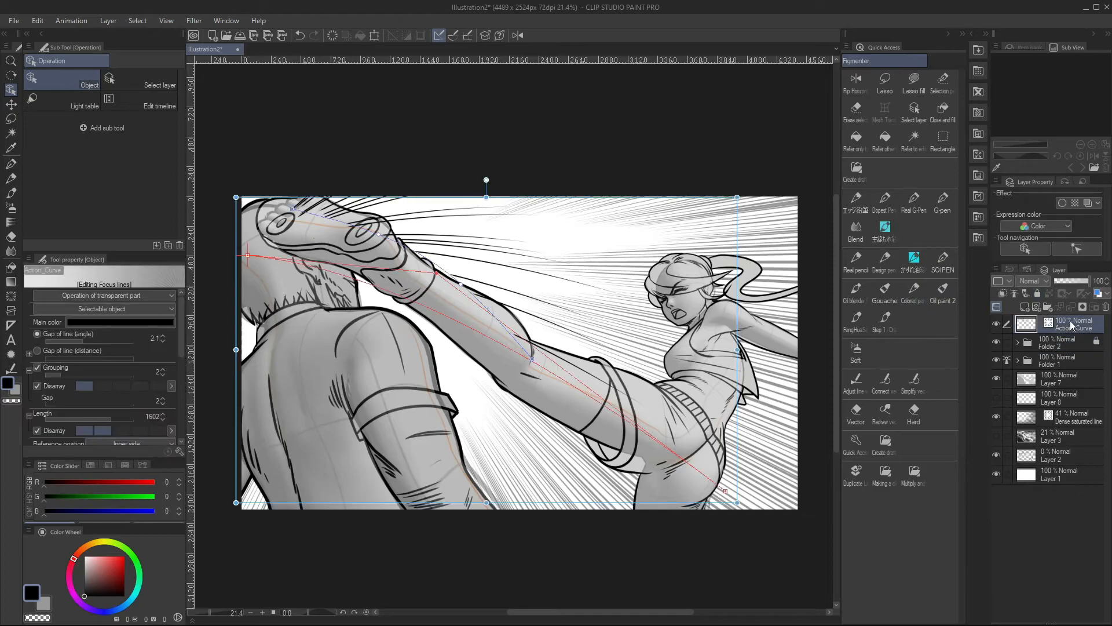
right_click(1072, 322)
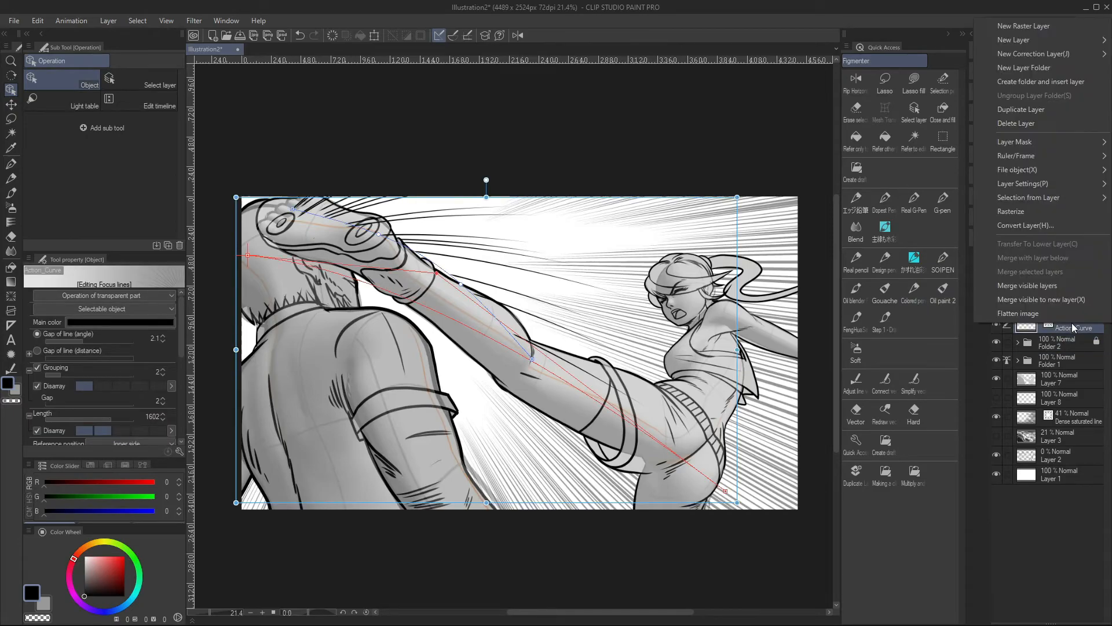
click(1032, 225)
click(696, 499)
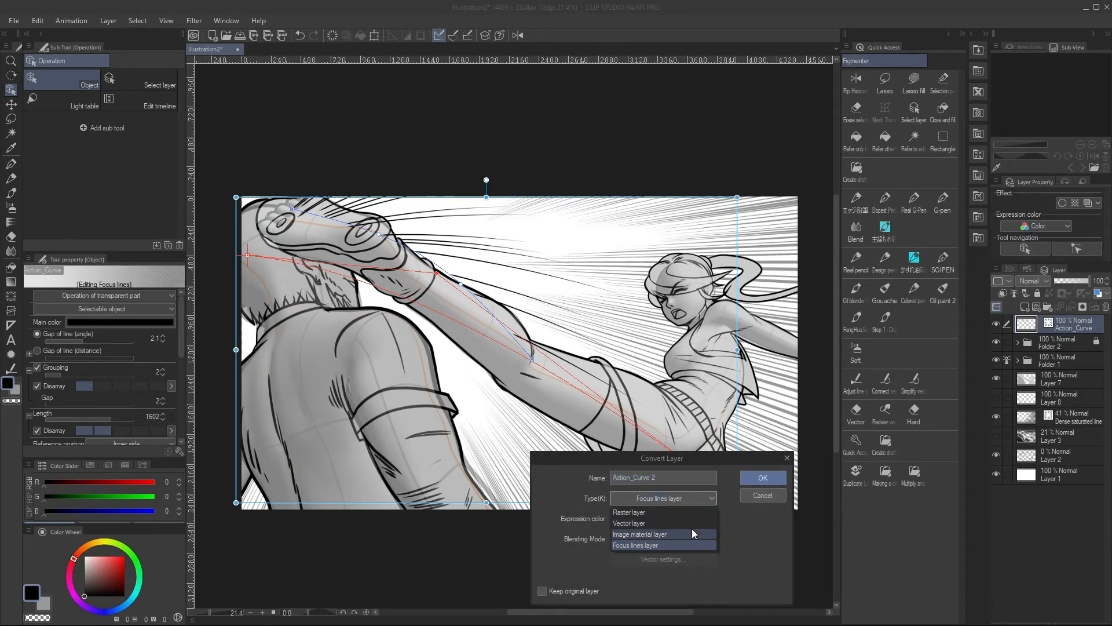
click(690, 529)
click(763, 477)
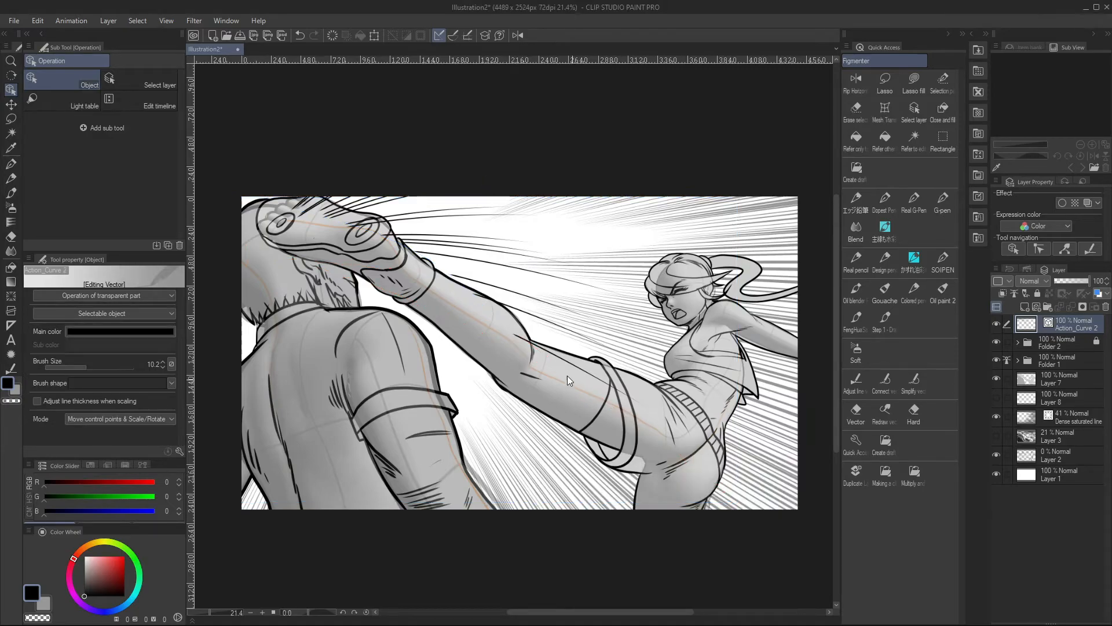
Switch to the Vector eraser and inspect the converted action lines around the kick
key(e)
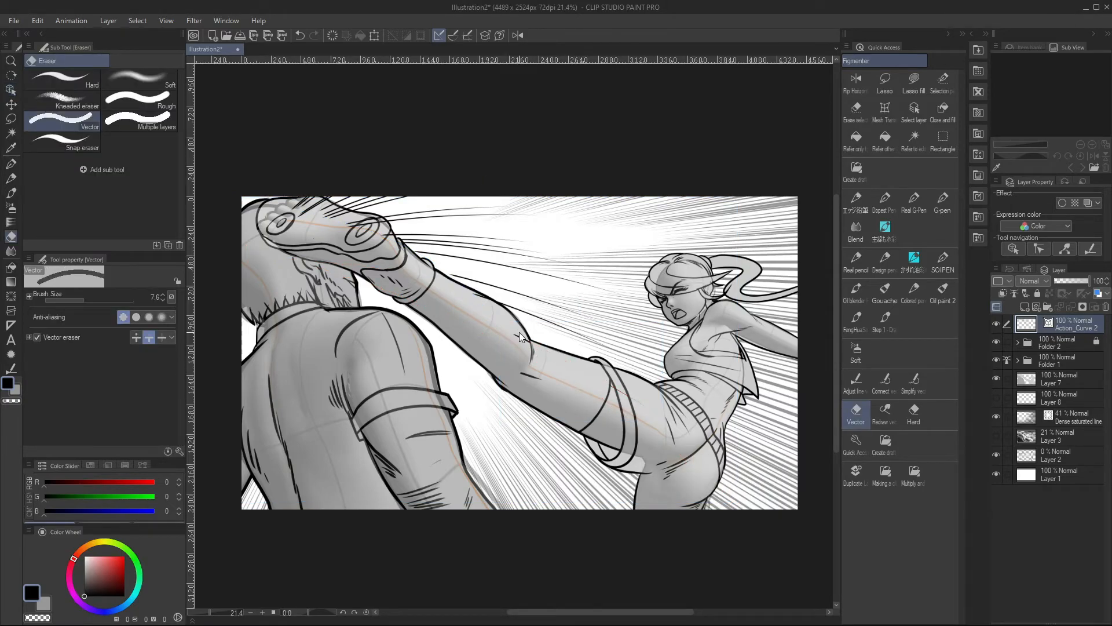
scroll(385, 251, up, 1)
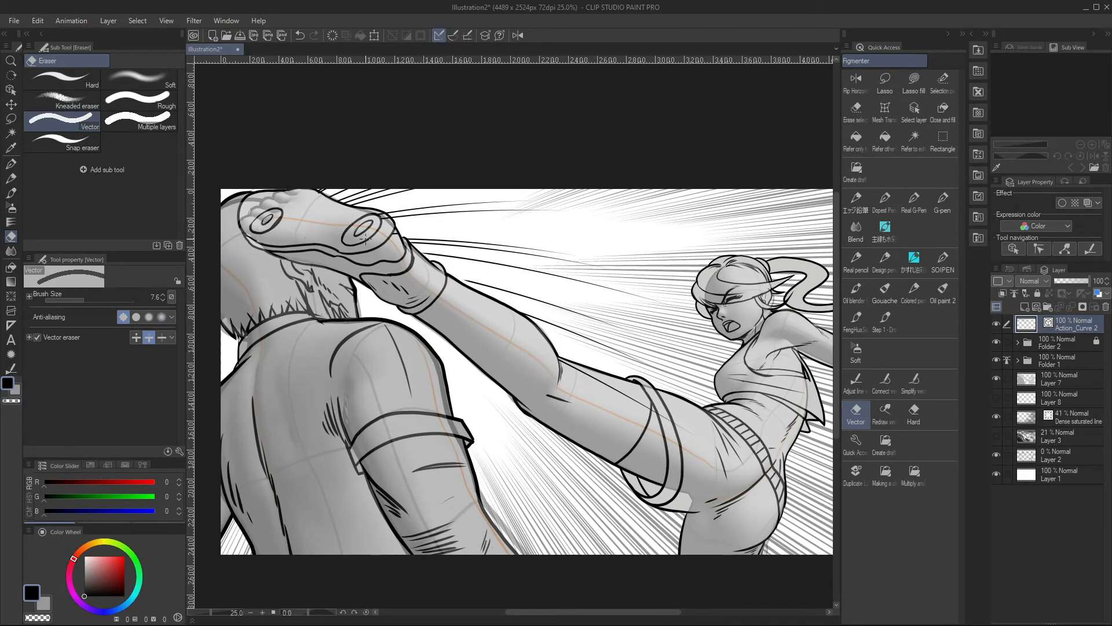
scroll(429, 280, down, 3)
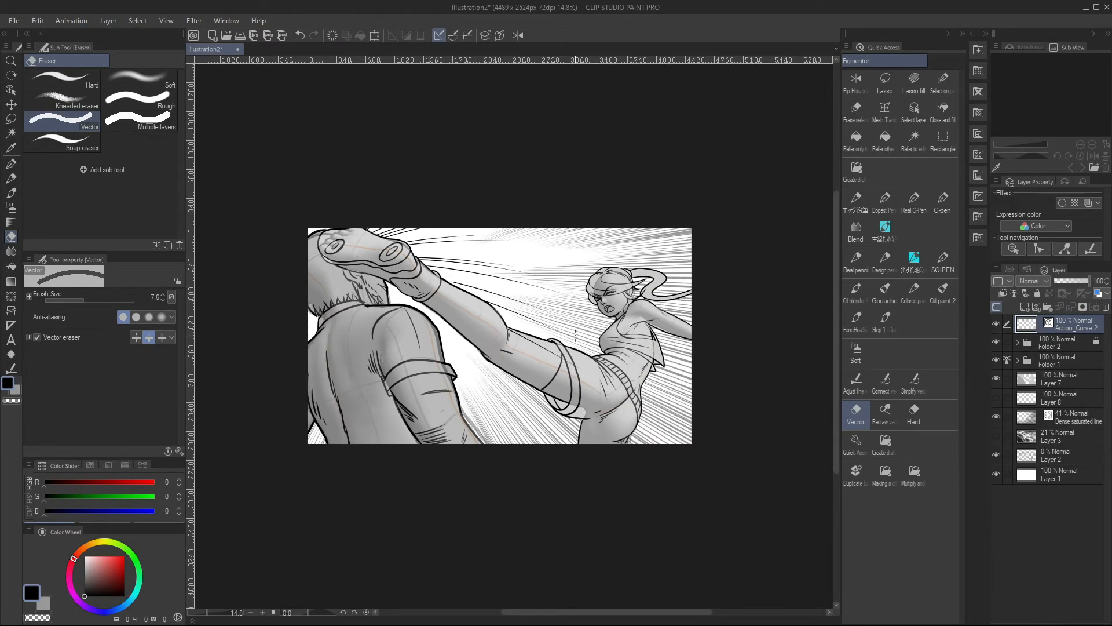
scroll(575, 334, up, 3)
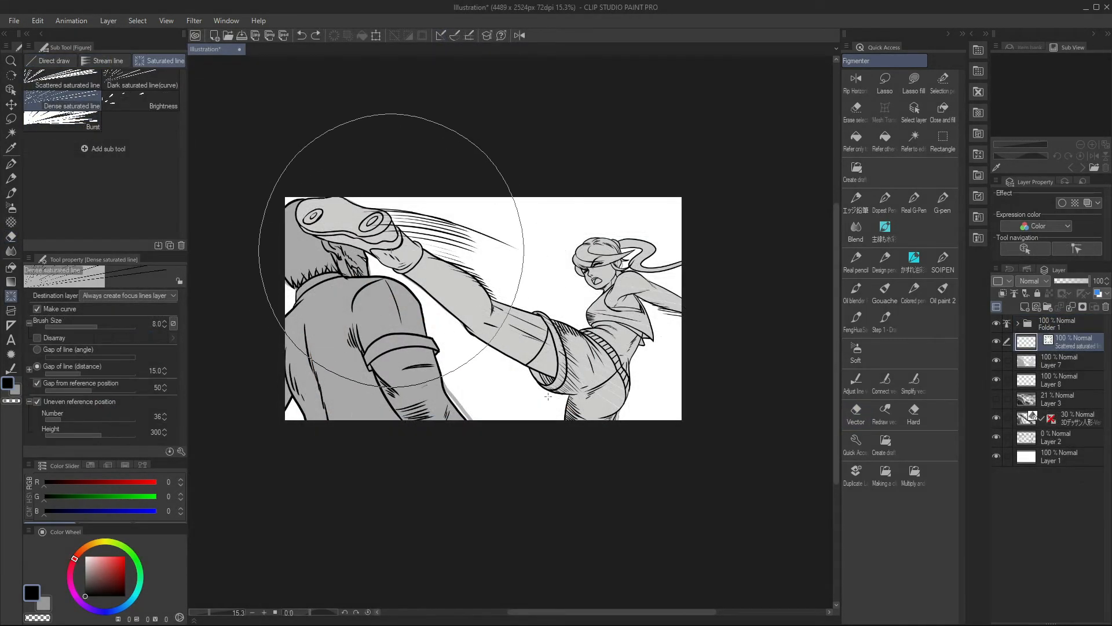
Draw dense saturated lines radiating from a circle around the kick's impact and move their layer directly below Layer 8
drag(547, 398, 555, 389)
drag(1083, 347, 1071, 408)
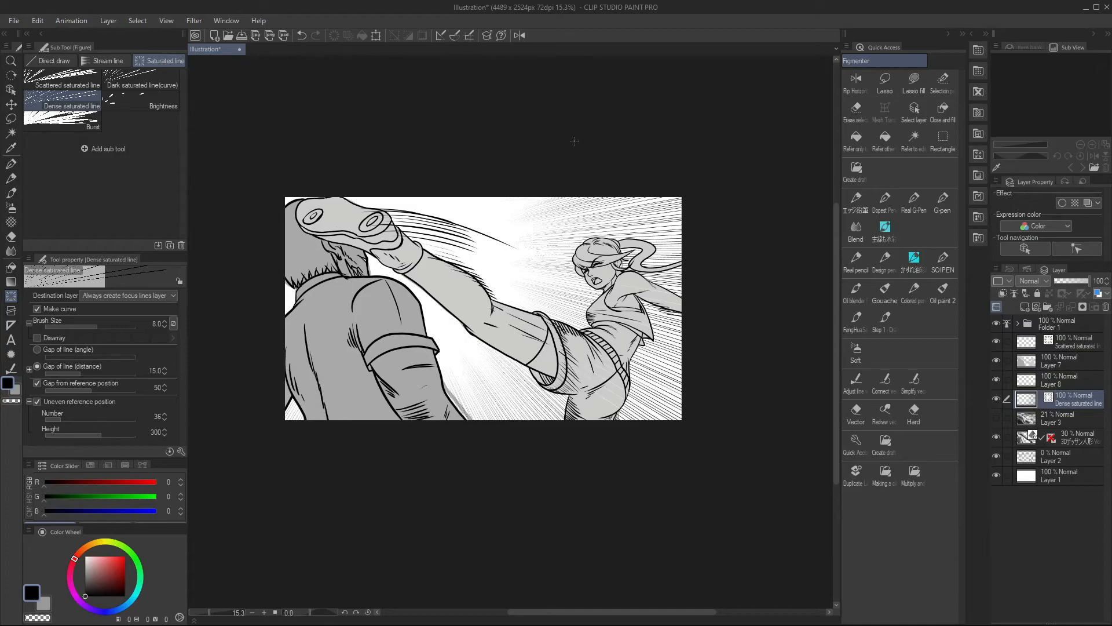
Try adding Dark saturated line (curve) figures between the leg and the kicking woman's head on the focus lines layer
click(158, 77)
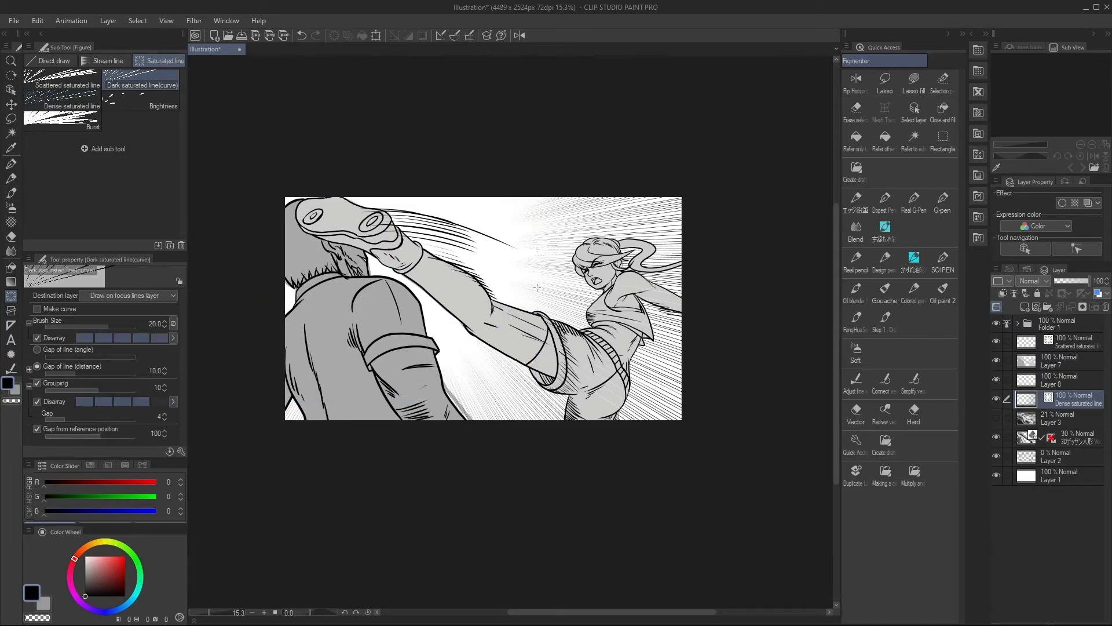
double_click(532, 334)
key(ctrl+z)
click(585, 236)
double_click(567, 320)
double_click(557, 269)
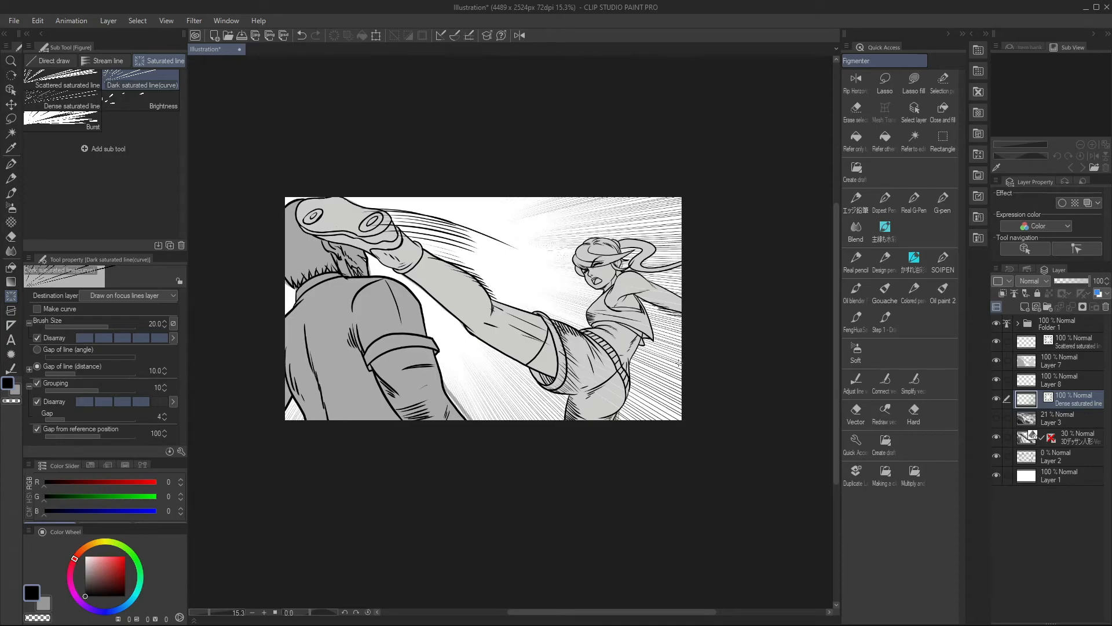
Select the dense saturated lines as an object, set their length to 1578 and enable length disarray
key(o)
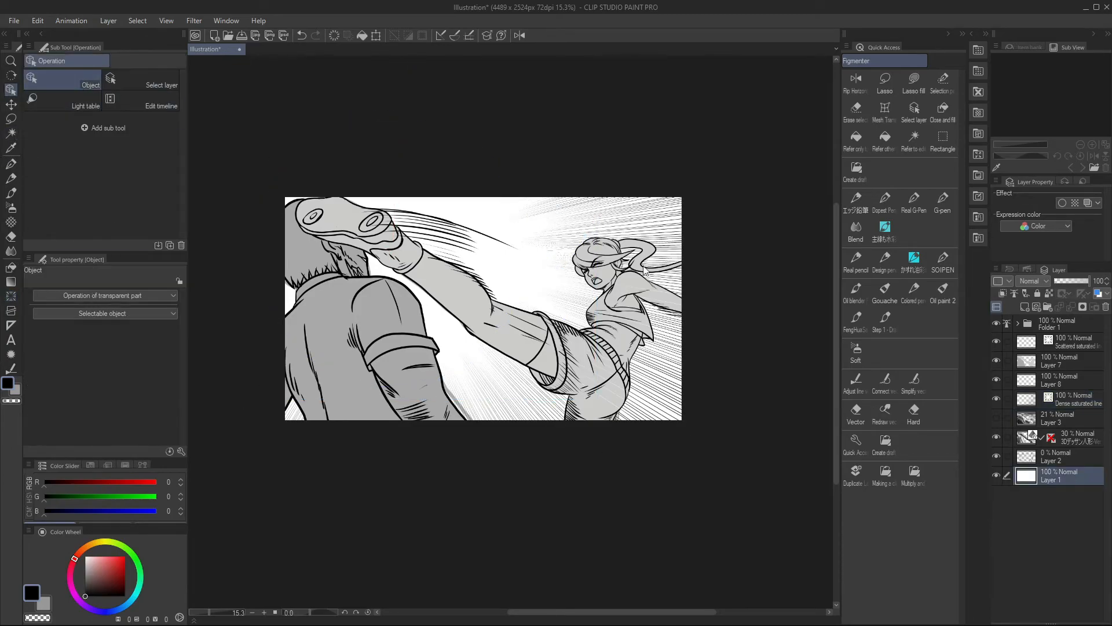
drag(184, 369, 186, 397)
click(100, 364)
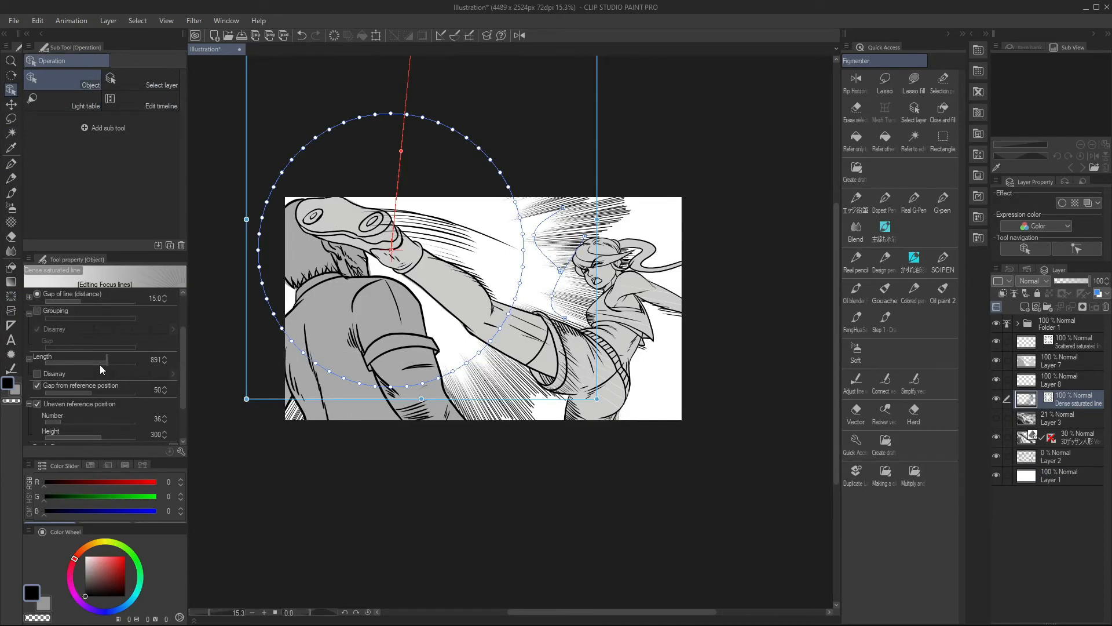
click(112, 362)
click(38, 374)
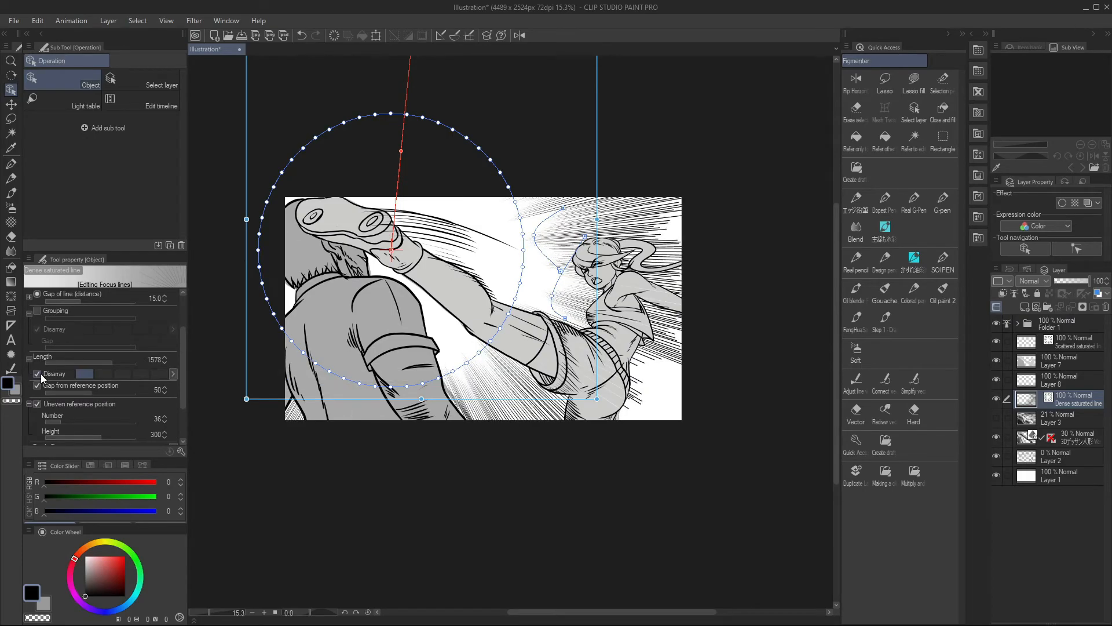
Set the saturated lines' brush size to 19.3 with disarray enabled, and extend their length to 2978
drag(183, 380, 174, 401)
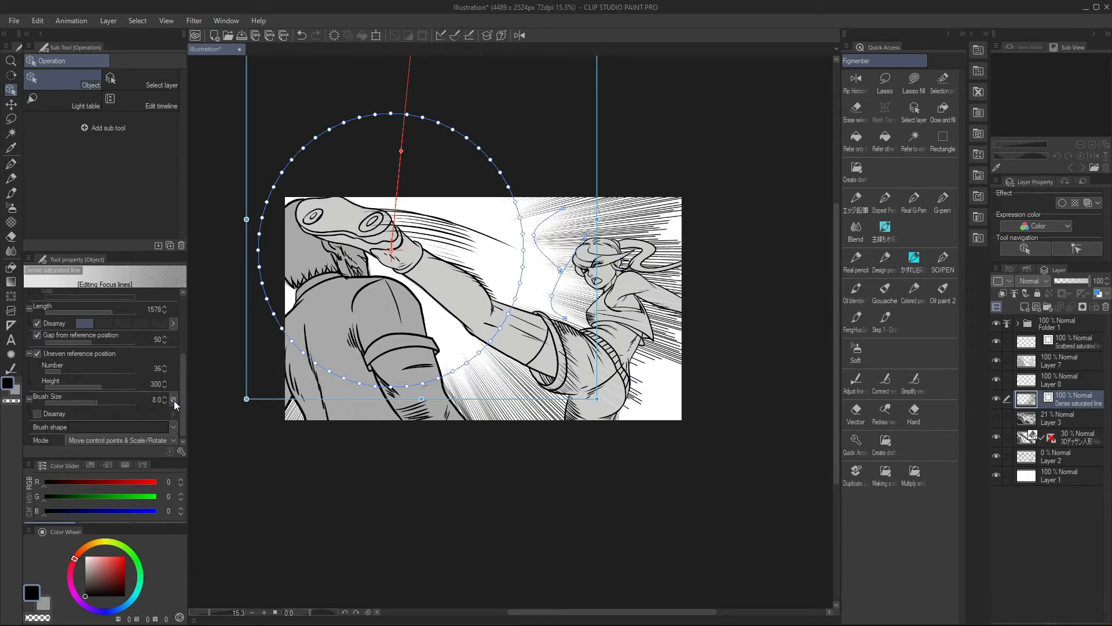
click(110, 400)
click(38, 413)
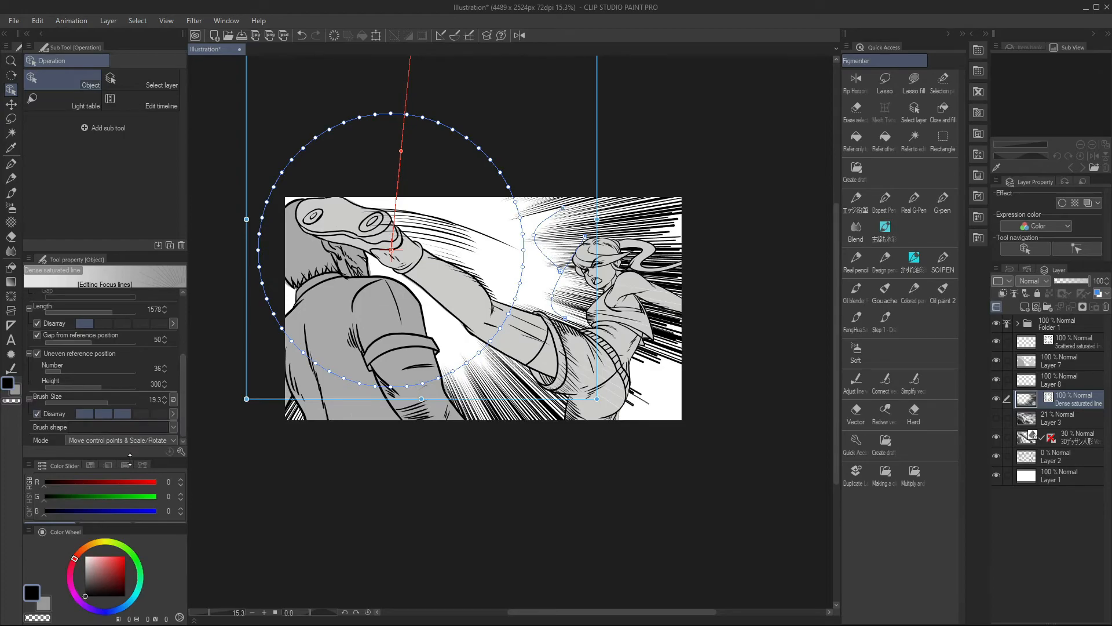
drag(95, 309, 120, 309)
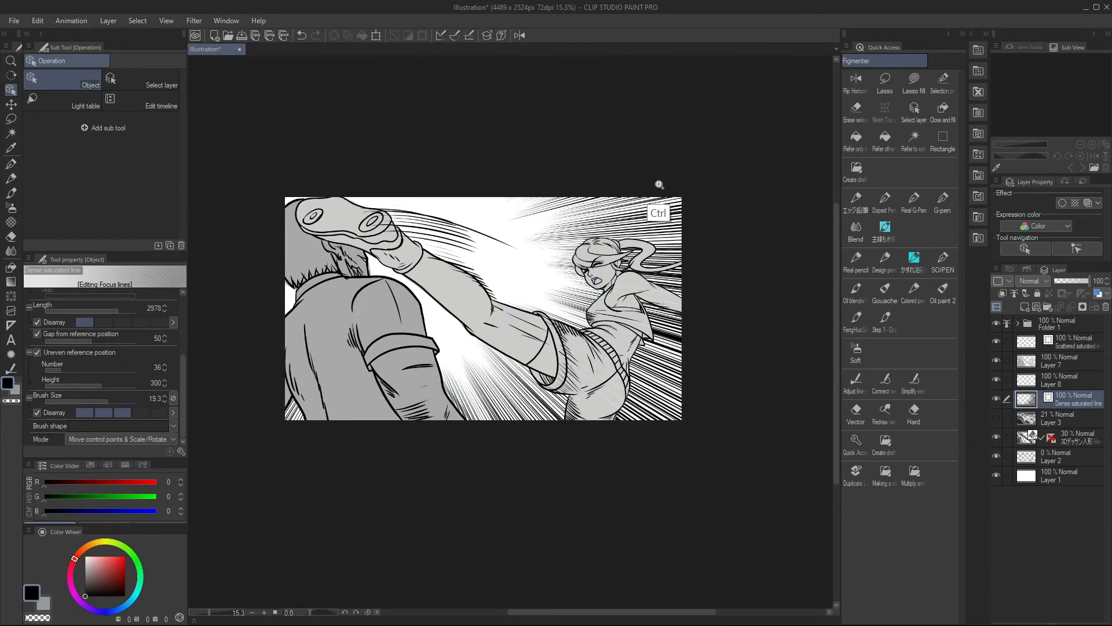
Reshape the saturated lines' reference circle into a wider ellipse with wavy bumps on the side facing the kicking woman
drag(658, 186, 615, 192)
drag(608, 138, 571, 199)
click(574, 268)
key(ctrl+z)
drag(570, 355, 674, 387)
drag(535, 161, 560, 157)
drag(573, 245, 515, 250)
drag(575, 320, 514, 297)
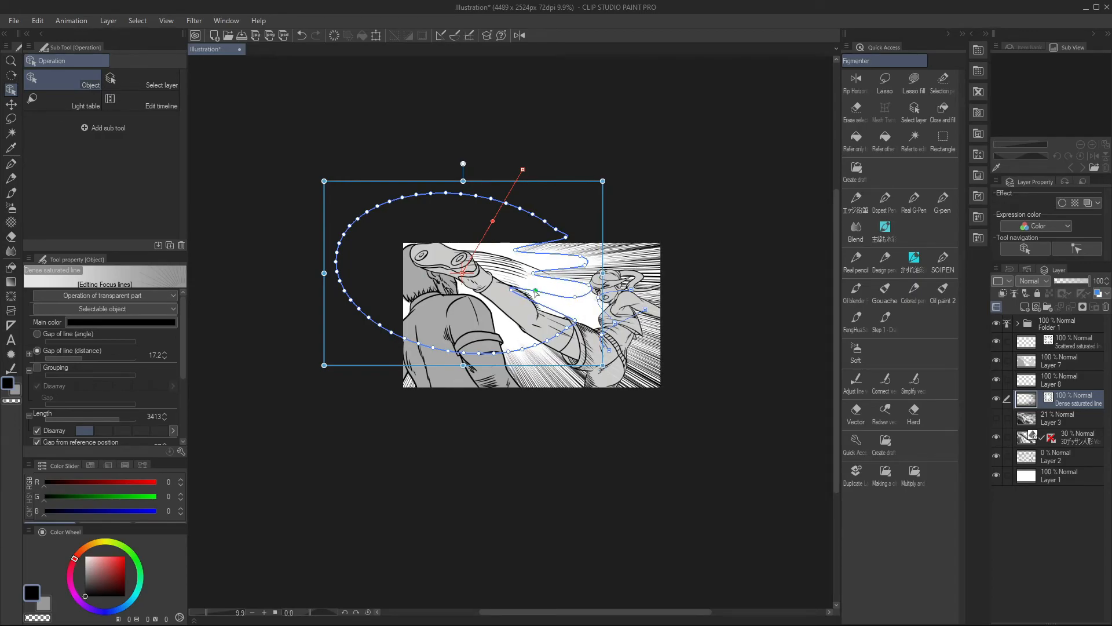
ctrl+click(632, 335)
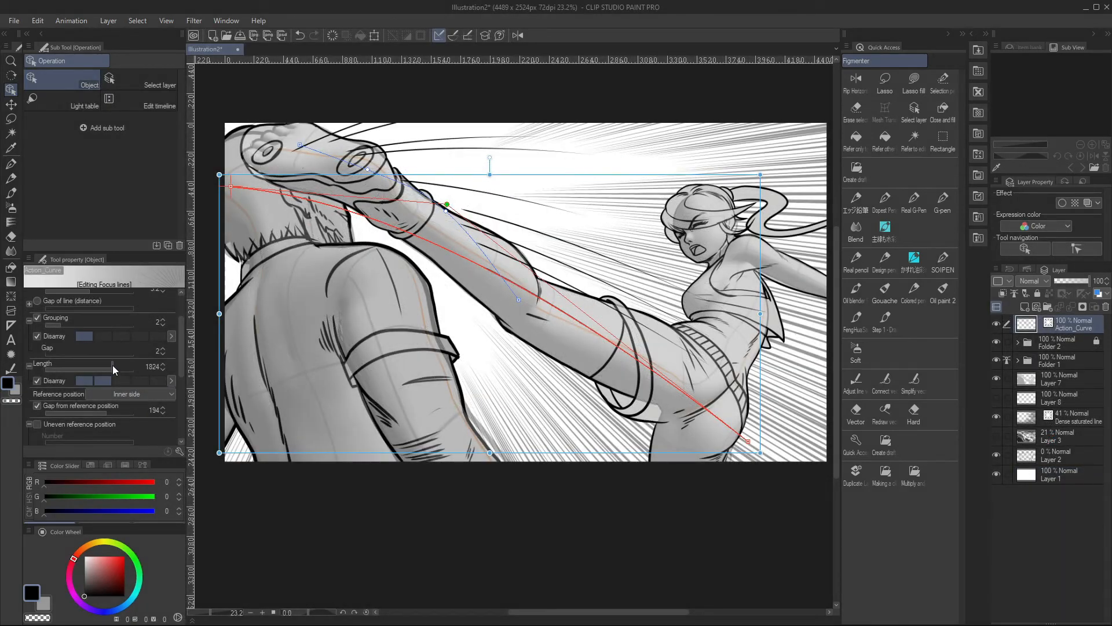
Set the Action_Curve focus lines' gap from reference position to 83
click(112, 366)
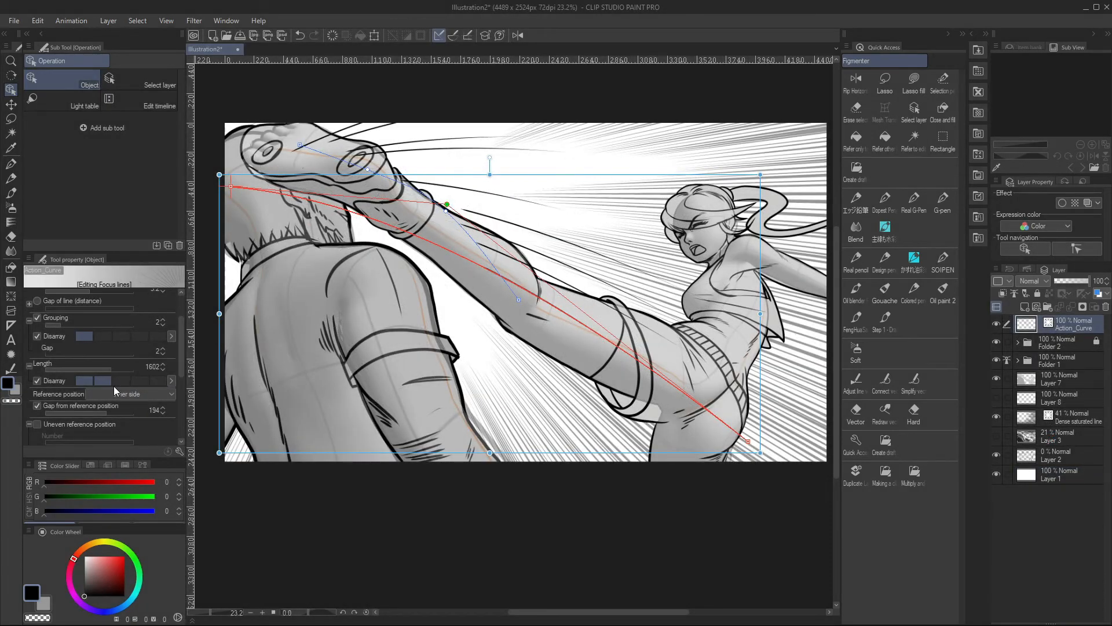
click(96, 408)
scroll(181, 332, up, 1)
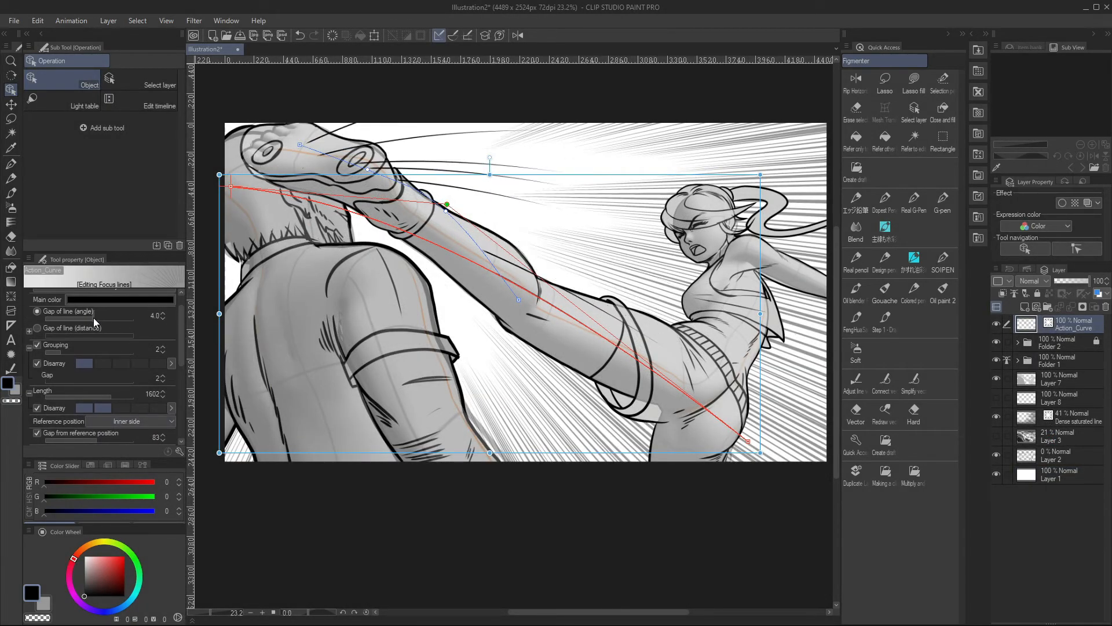
Move the Action_Curve reference line's control points so the curve follows the shoe and the upper edge of the leg
mouse_move(519, 300)
mouse_down()
mouse_move(529, 283)
mouse_move(539, 298)
mouse_up()
drag(446, 212, 463, 219)
click(700, 180)
drag(300, 144, 280, 137)
drag(368, 169, 373, 163)
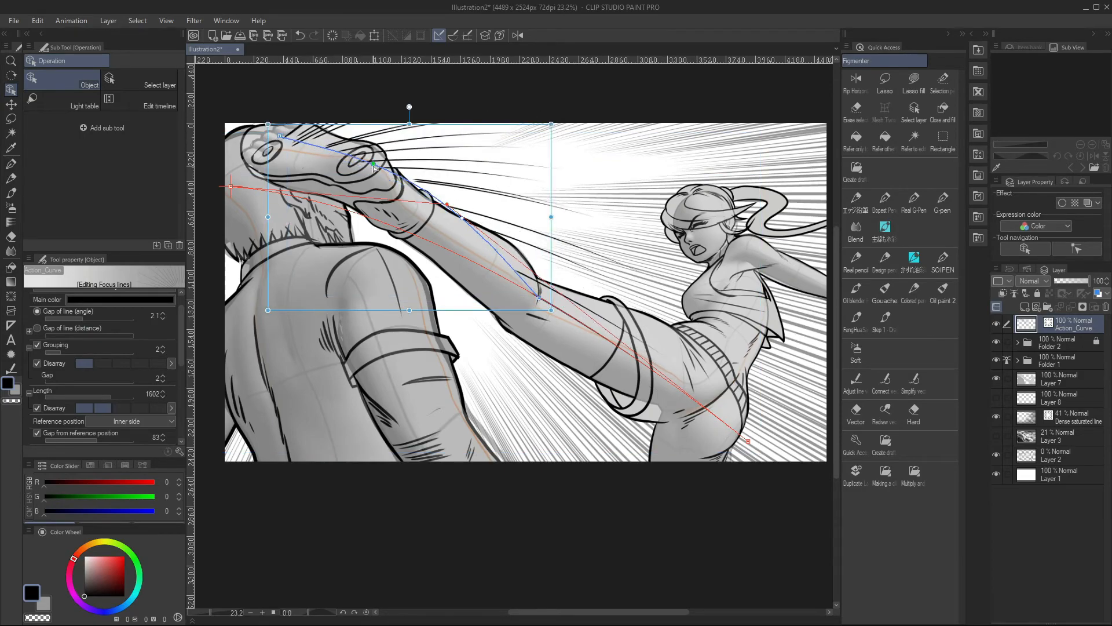
click(720, 178)
scroll(720, 178, down, 2)
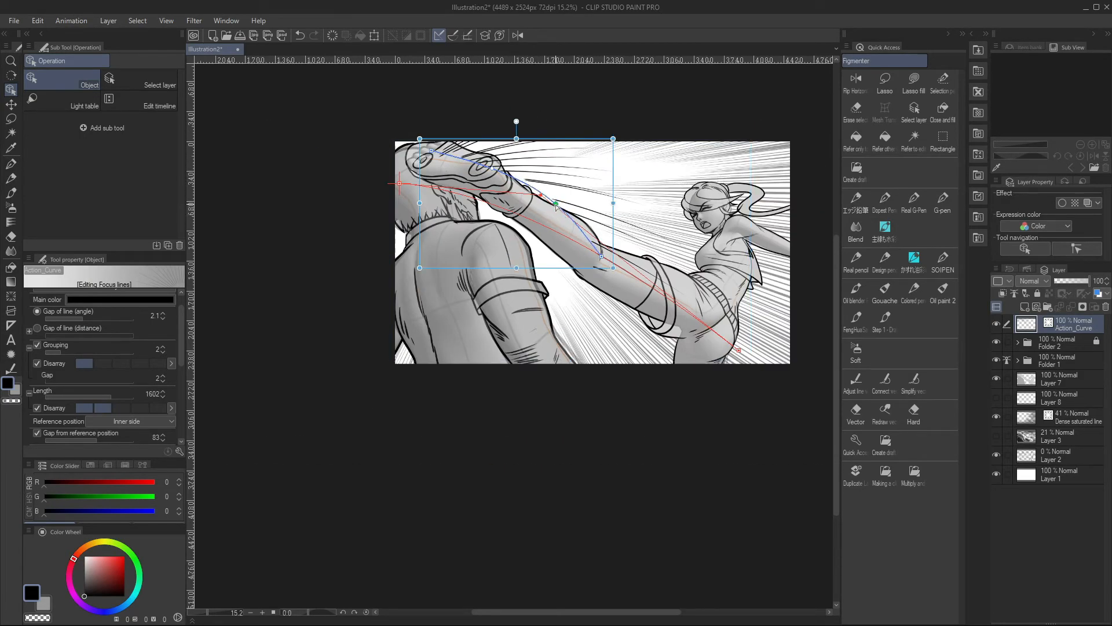
scroll(605, 104, up, 3)
scroll(162, 371, down, 5)
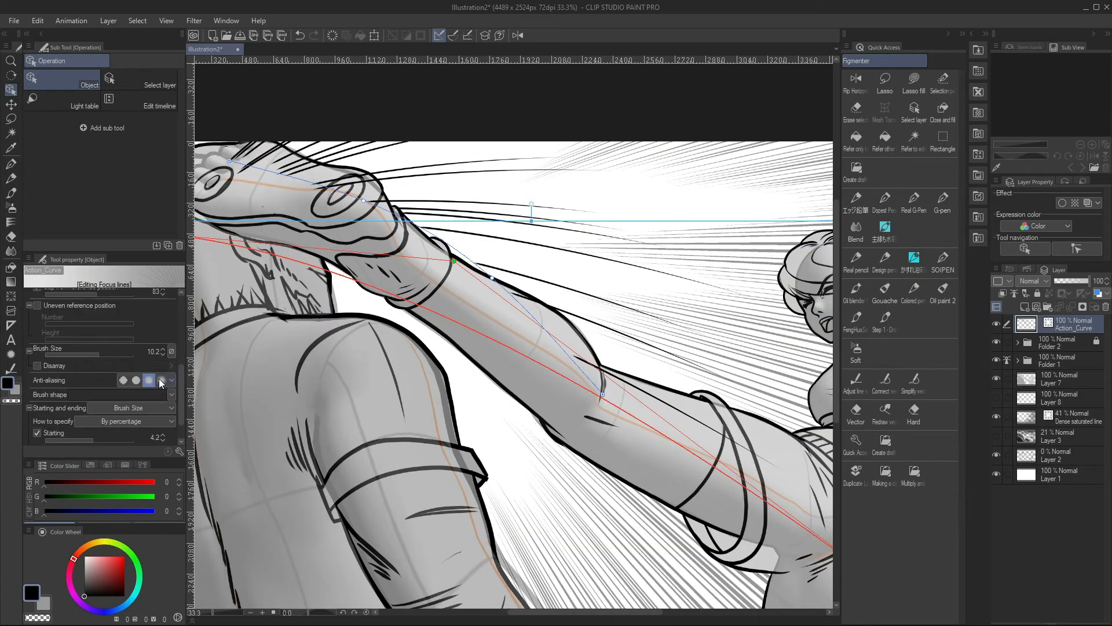
Deselect the Action_Curve lines by switching to Folder 2, and check how they look across the whole comic panel
scroll(357, 331, down, 2)
click(594, 175)
click(1042, 338)
scroll(537, 224, down, 3)
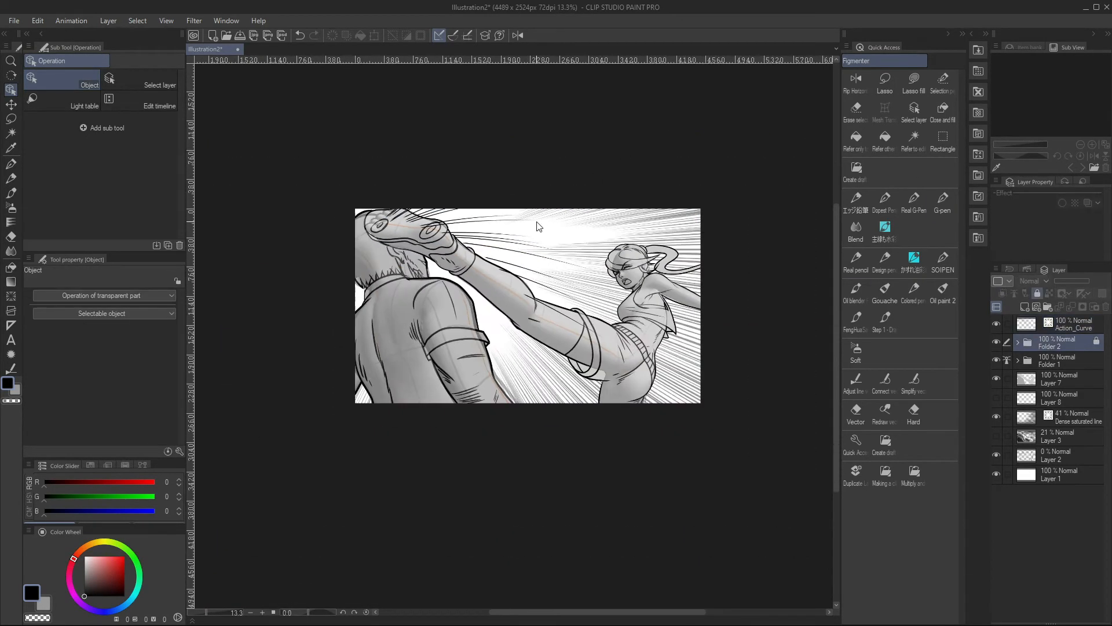
scroll(540, 224, up, 3)
right_click(1072, 323)
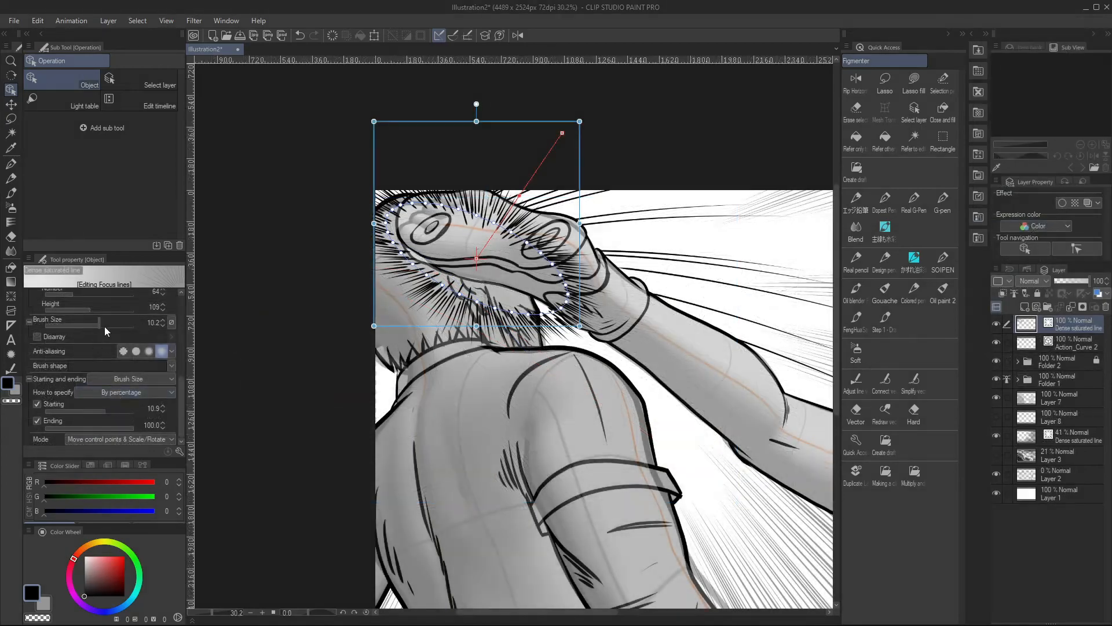
Adjust the brush size of the dense saturated lines around the shoe on the man's head
click(104, 325)
scroll(338, 241, down, 2)
scroll(336, 238, down, 2)
drag(179, 388, 179, 318)
scroll(462, 200, up, 3)
Reshape and move the dense saturated lines' reference ellipse lower, over the hair on the back of the man's head
drag(418, 162, 414, 174)
drag(278, 172, 323, 213)
drag(378, 271, 357, 259)
click(516, 168)
drag(399, 294, 376, 284)
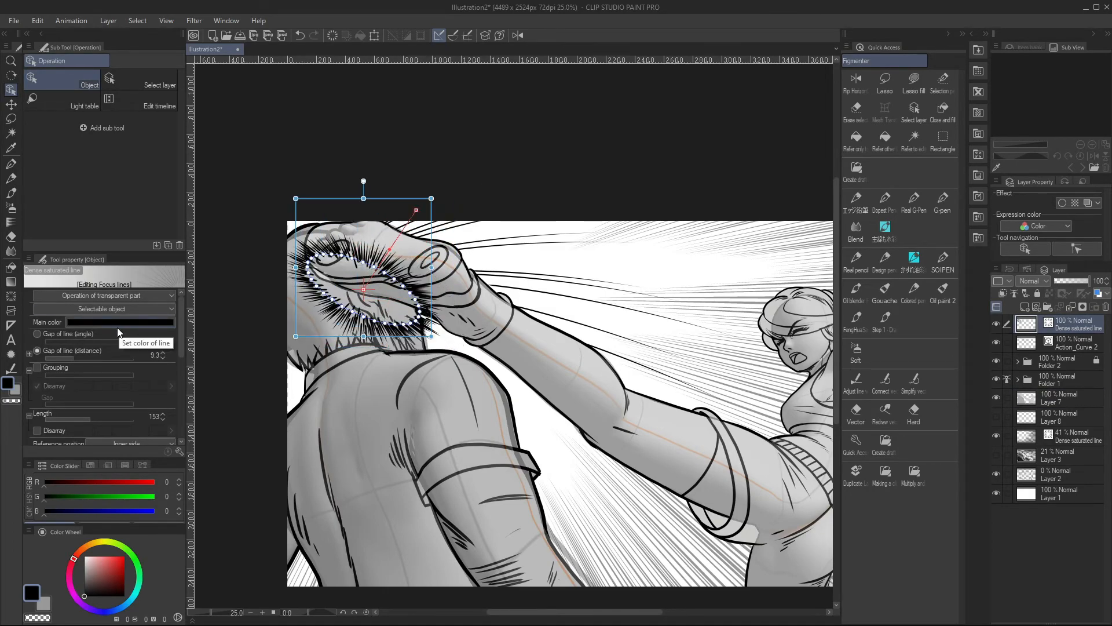
drag(177, 349, 179, 382)
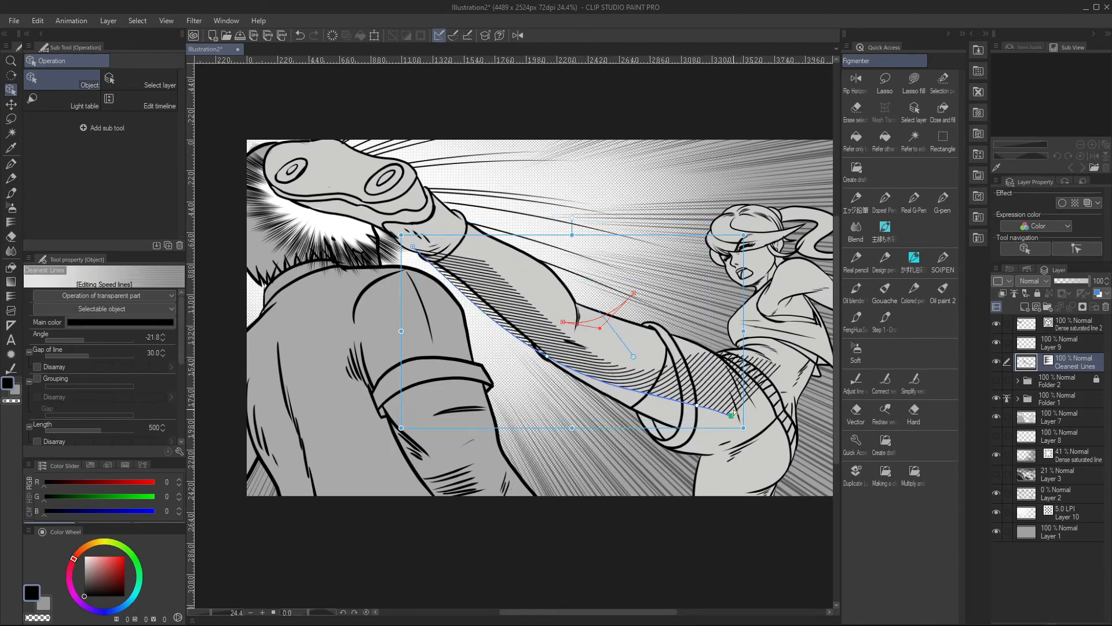
Move the end points of the leg hatching's angle curve down toward the gap beneath the leg, beside the man's sleeve
drag(562, 321, 470, 353)
mouse_move(634, 293)
mouse_down()
mouse_move(636, 273)
mouse_move(608, 292)
mouse_up()
drag(469, 353, 471, 369)
drag(608, 292, 587, 340)
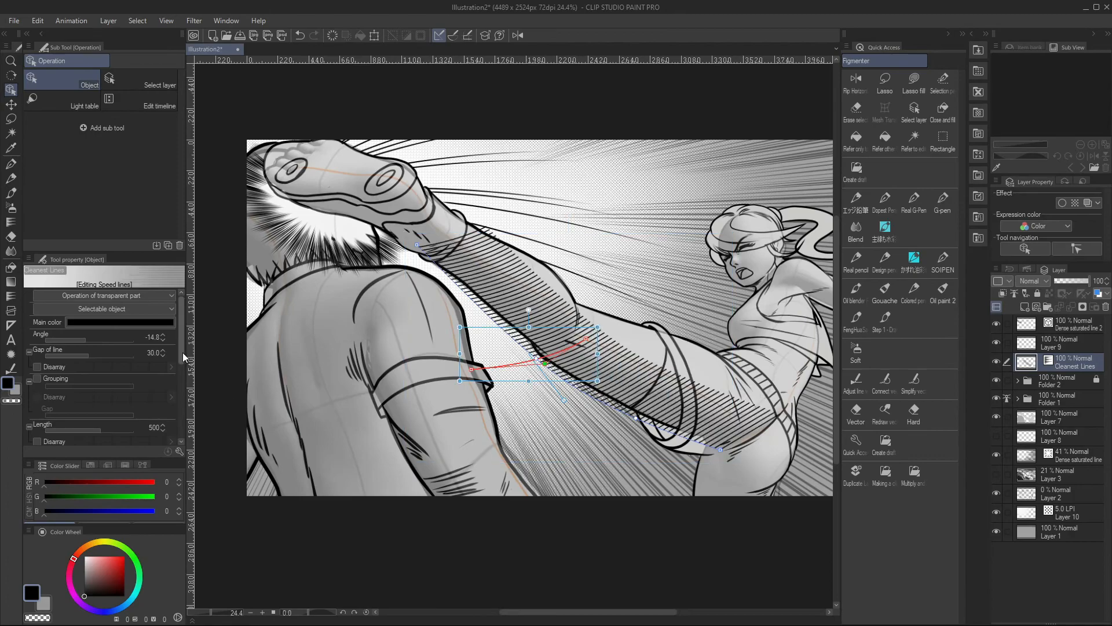
Set the leg hatching's brush size to 13.0, with starting at 20.6 and ending at 79.8 percent
scroll(103, 409, down, 5)
click(162, 379)
click(98, 405)
click(175, 366)
drag(123, 427, 131, 427)
click(150, 351)
click(113, 412)
Fit the leg hatching's reference line to the lower edge of the leg by moving its control points
drag(416, 244, 419, 252)
mouse_move(720, 449)
mouse_down()
mouse_move(641, 398)
mouse_move(720, 449)
mouse_up()
drag(536, 358, 502, 329)
drag(636, 417, 543, 366)
drag(720, 450, 683, 436)
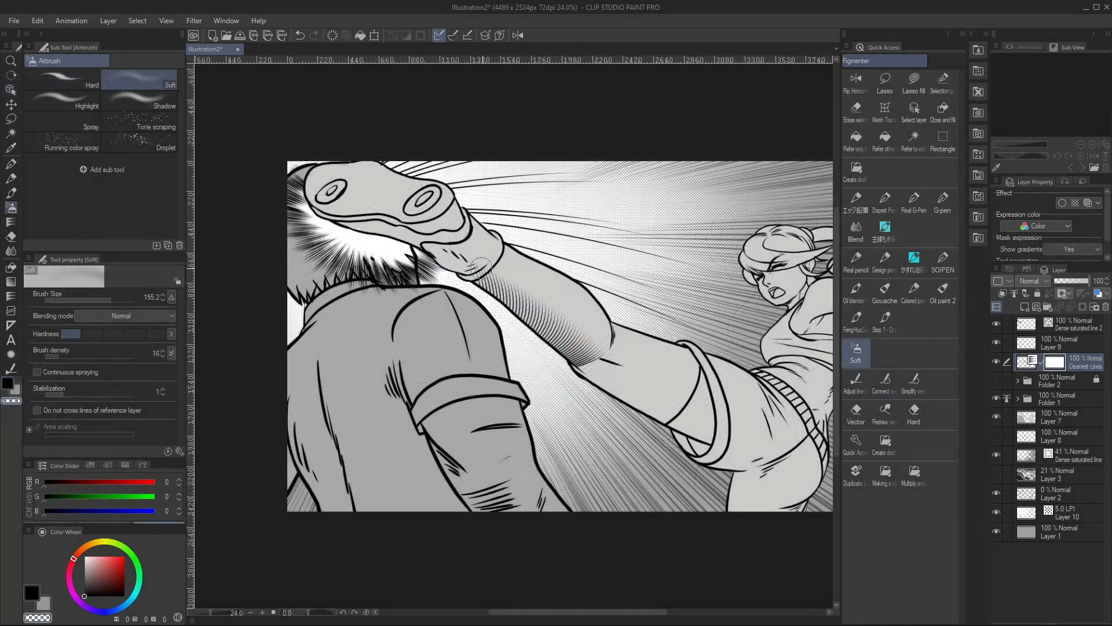
Fade the hatching on the lower leg by painting its Cleanest Lines layer mask with the transparent Soft airbrush
scroll(591, 302, down, 2)
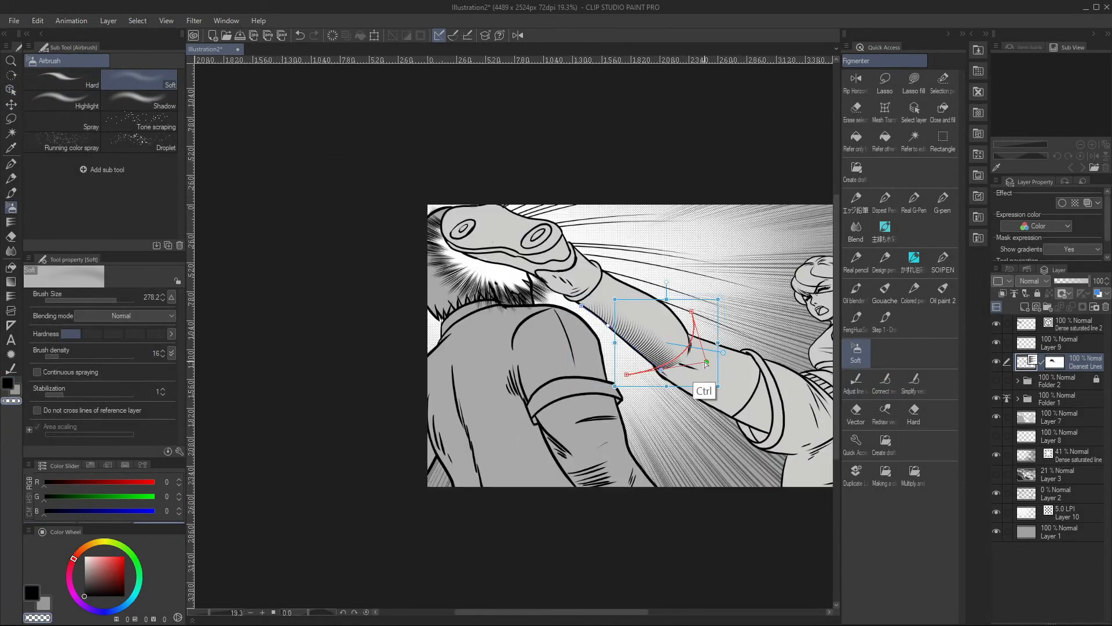
drag(621, 377, 632, 387)
scroll(764, 441, down, 1)
scroll(763, 442, up, 1)
drag(717, 387, 711, 402)
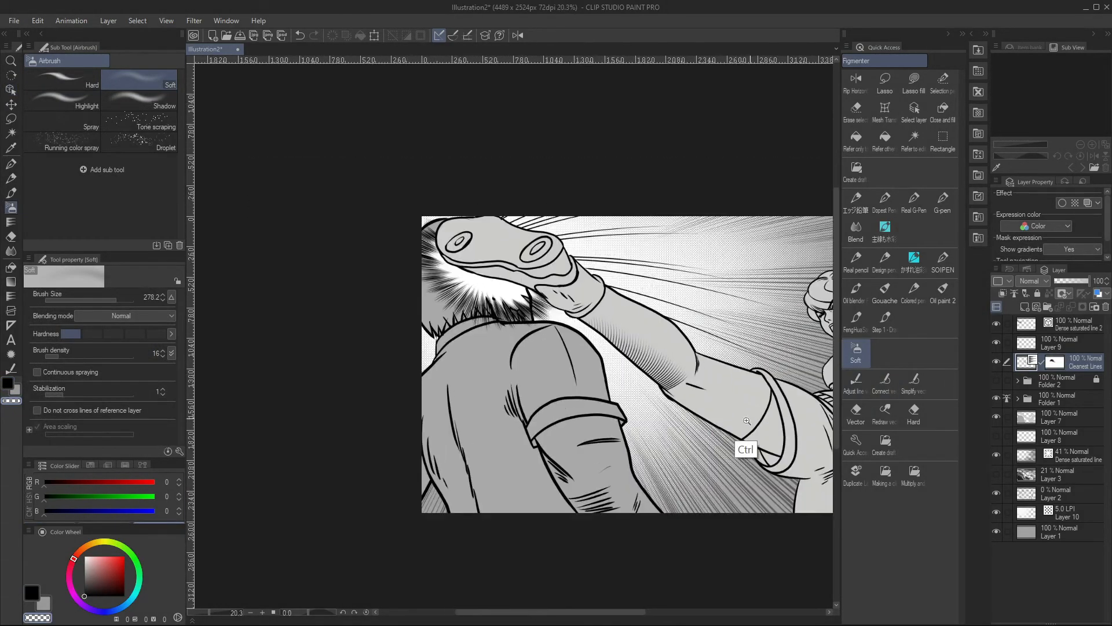
drag(634, 399, 631, 392)
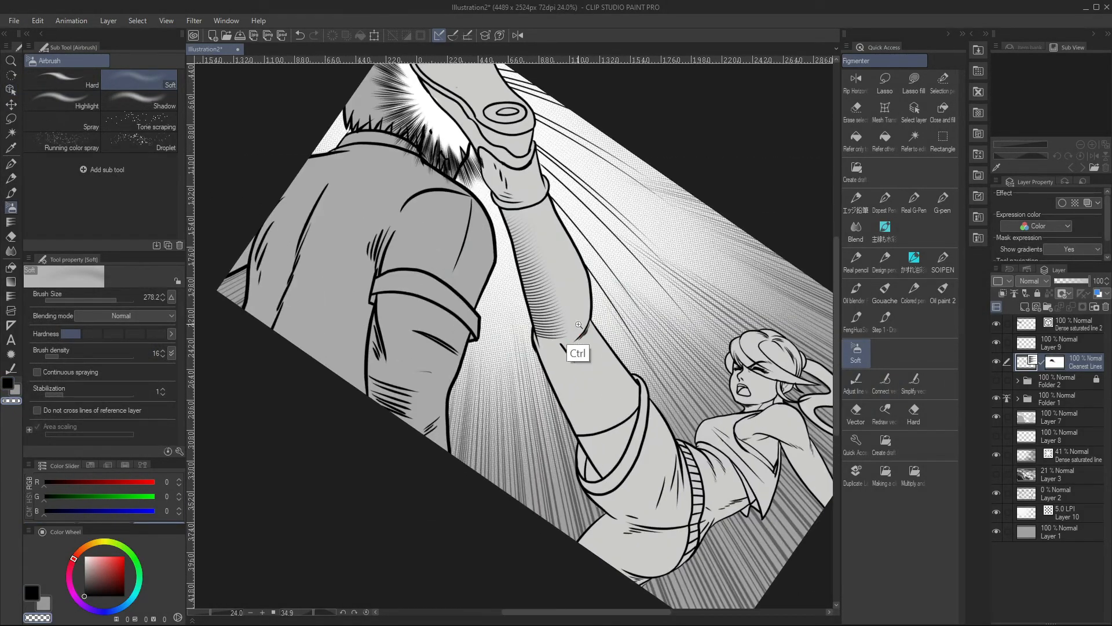
right_click(1072, 364)
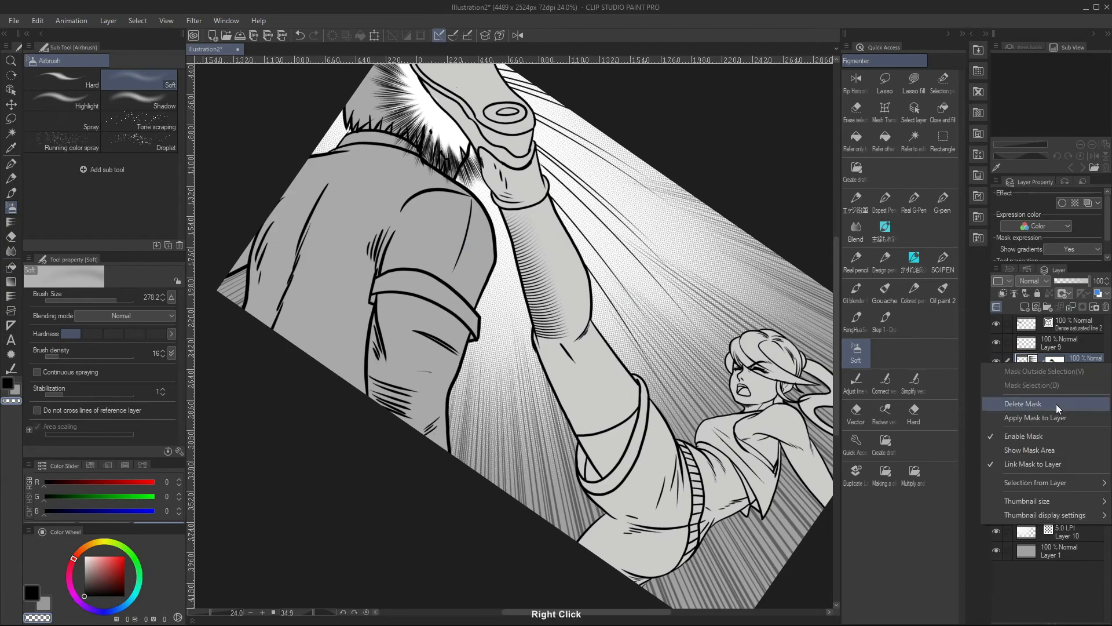
click(950, 400)
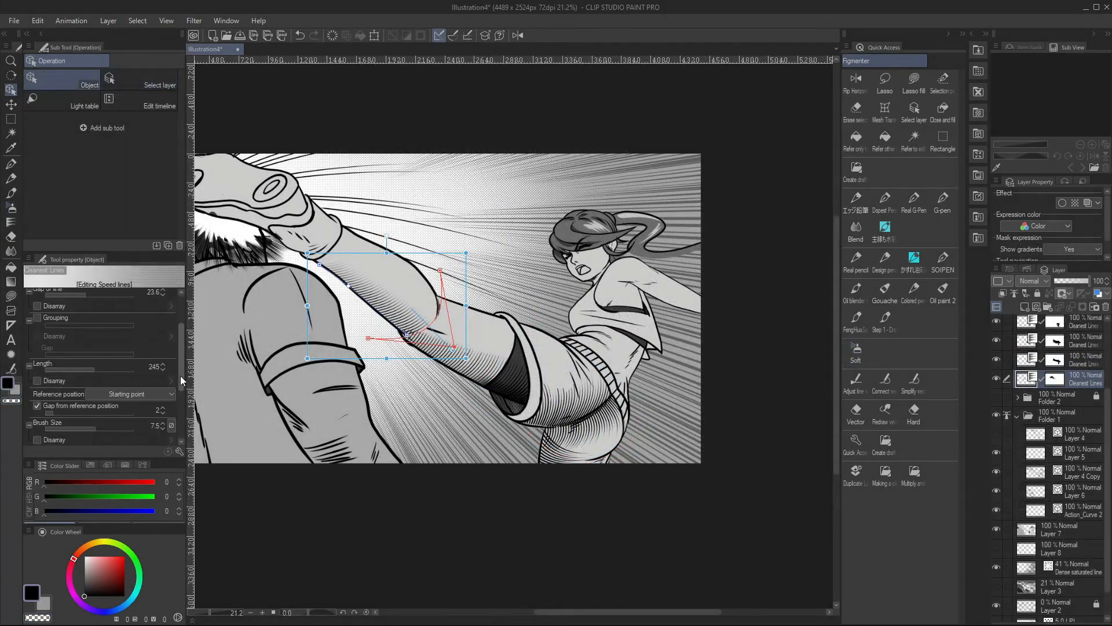
Set the lower-leg hatching's length to 240 and brush size to 4.7, and move its reference line's start toward the ankle
scroll(180, 376, down, 3)
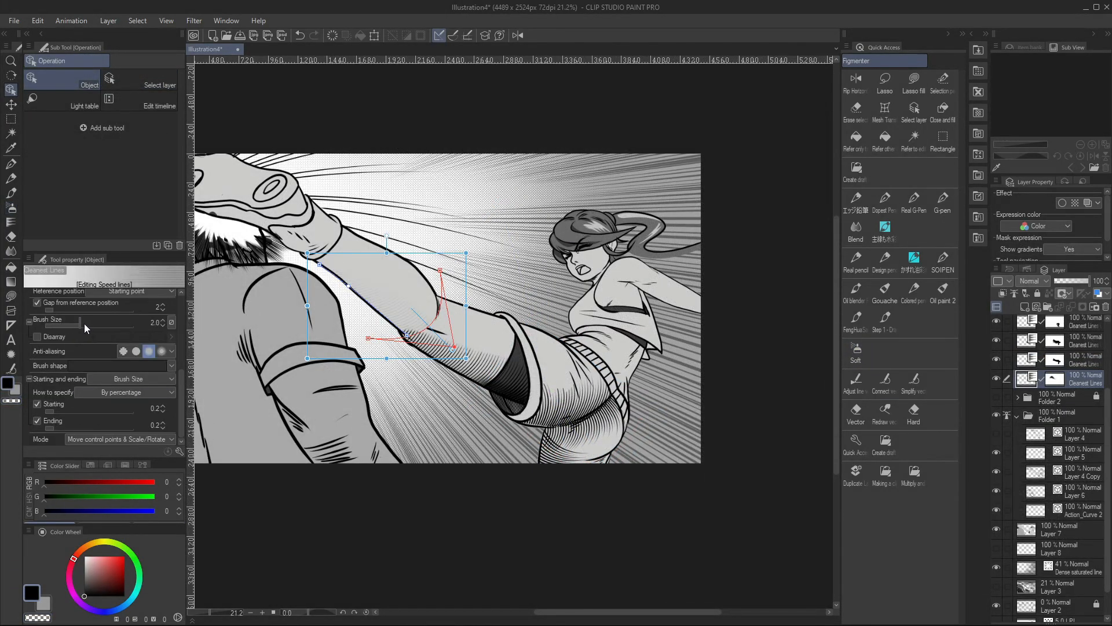
scroll(147, 398, up, 5)
drag(92, 355, 78, 356)
mouse_move(420, 239)
mouse_down()
mouse_move(472, 236)
mouse_move(539, 212)
mouse_up()
drag(180, 333, 180, 376)
drag(84, 332, 92, 330)
click(93, 392)
drag(92, 391, 90, 390)
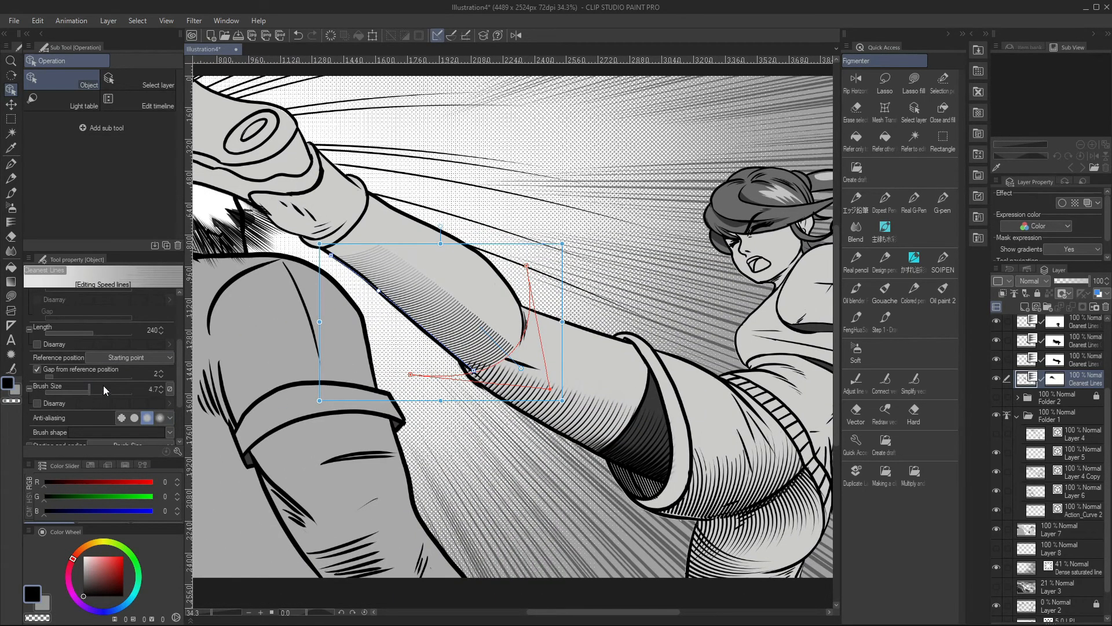
drag(331, 255, 324, 248)
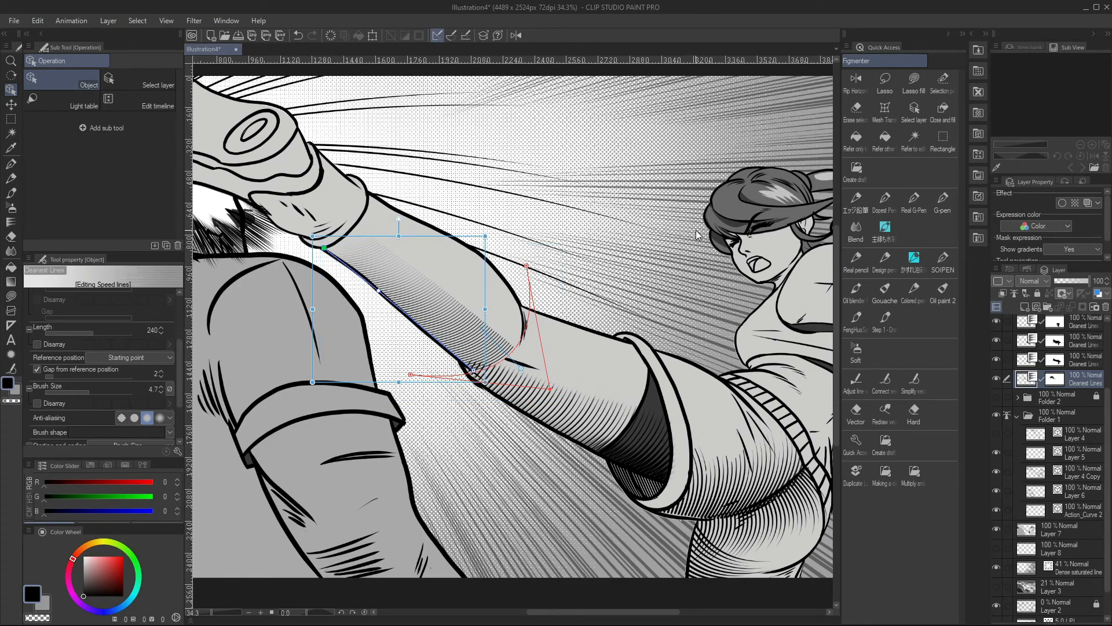
Soften the upper ends of the lower-leg hatching on its layer mask with the Soft airbrush at size 195
click(1055, 379)
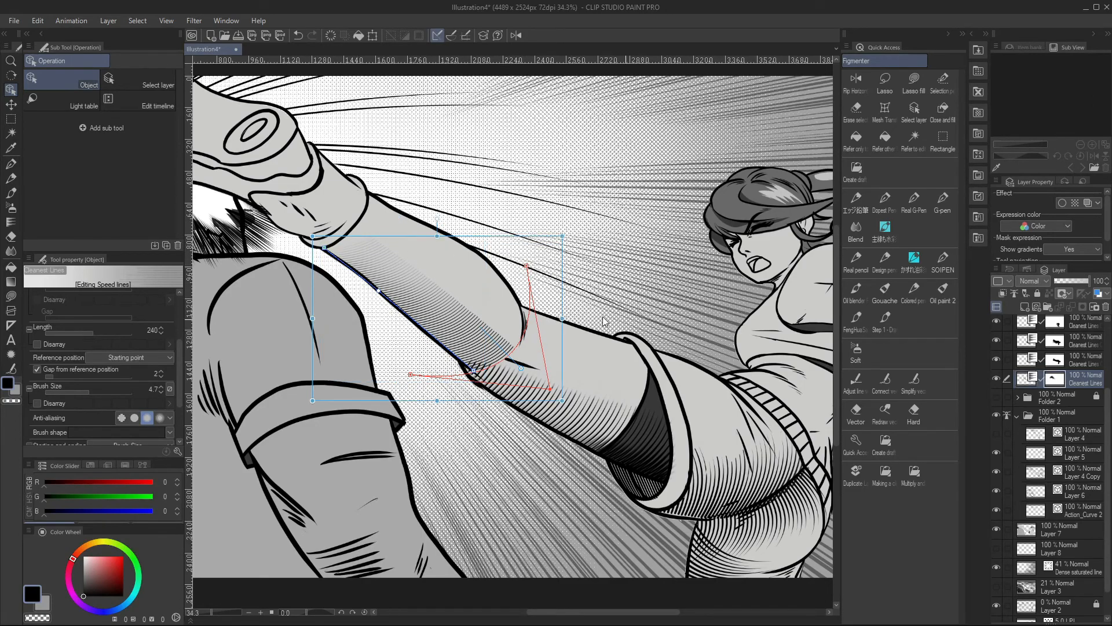
click(856, 350)
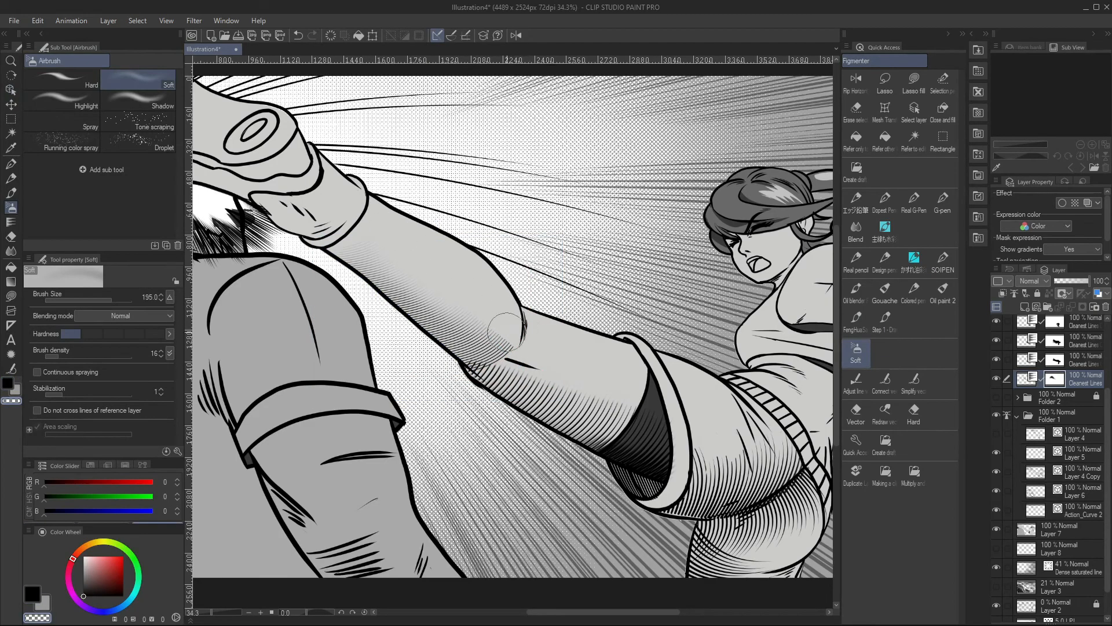
scroll(514, 275, down, 4)
scroll(514, 275, up, 3)
scroll(540, 341, down, 2)
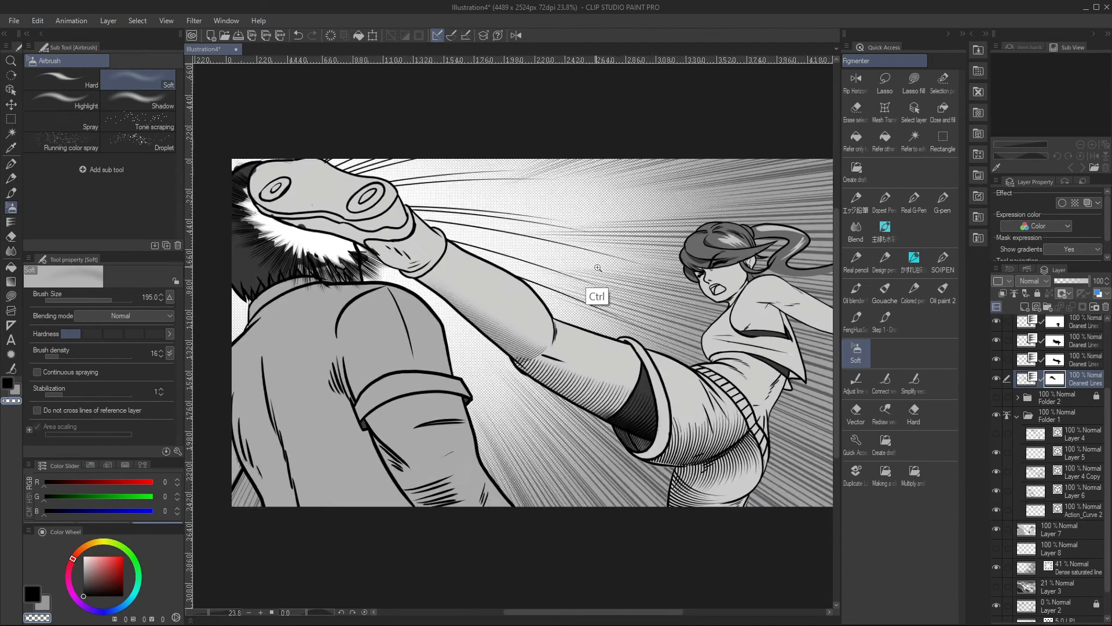
drag(596, 290, 522, 324)
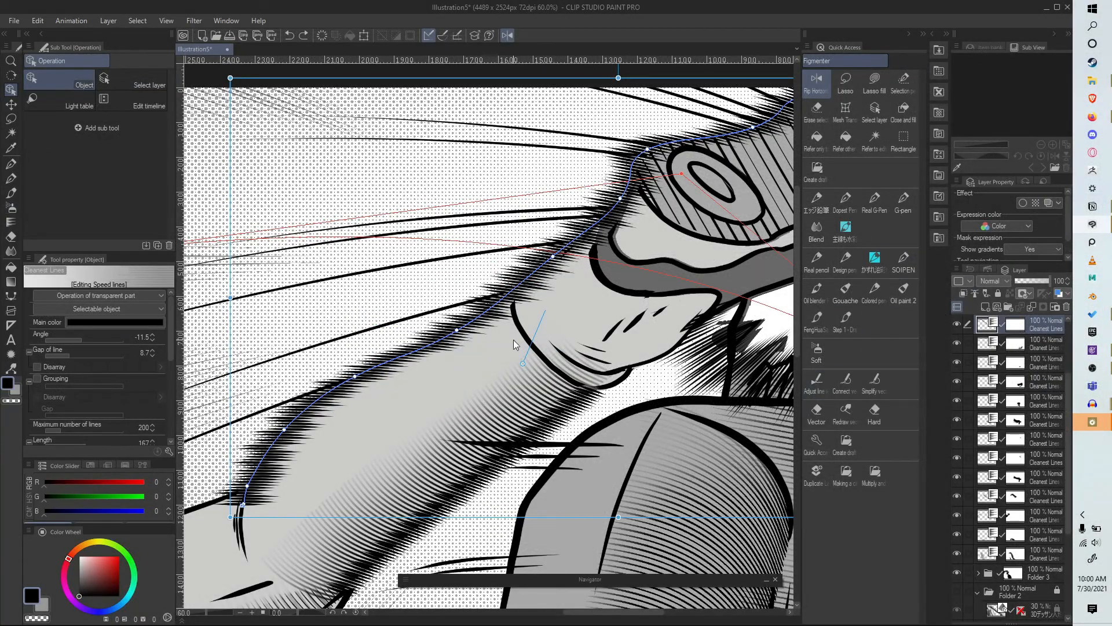
Reshape the angle curve of the fur-like lines along the leg's upper edge so their angle becomes -27.2
drag(85, 340, 81, 335)
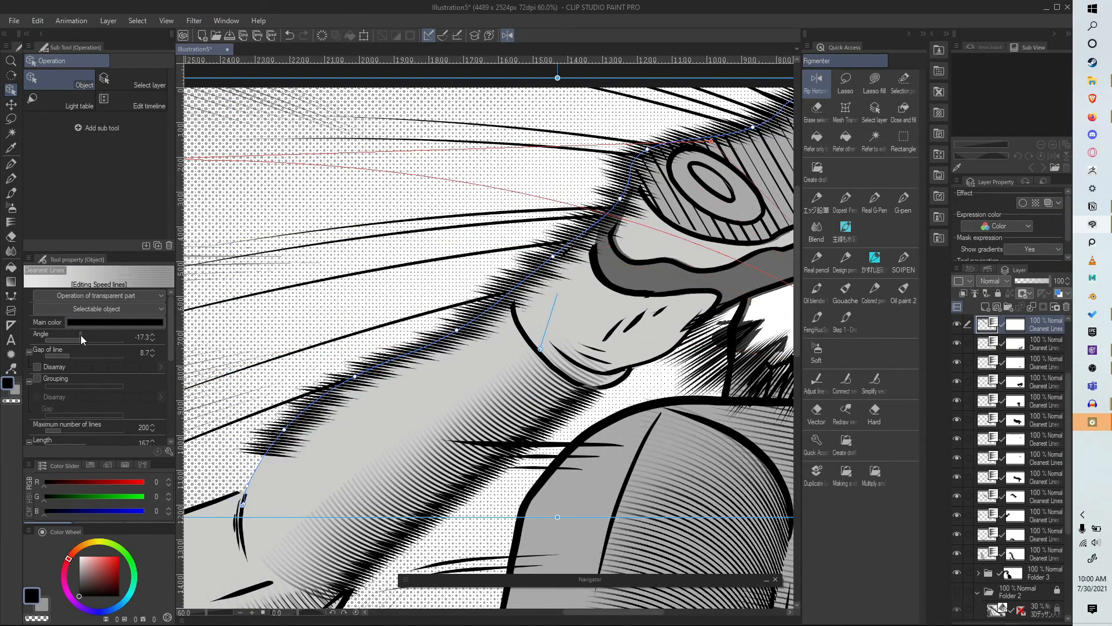
key(ctrl+z)
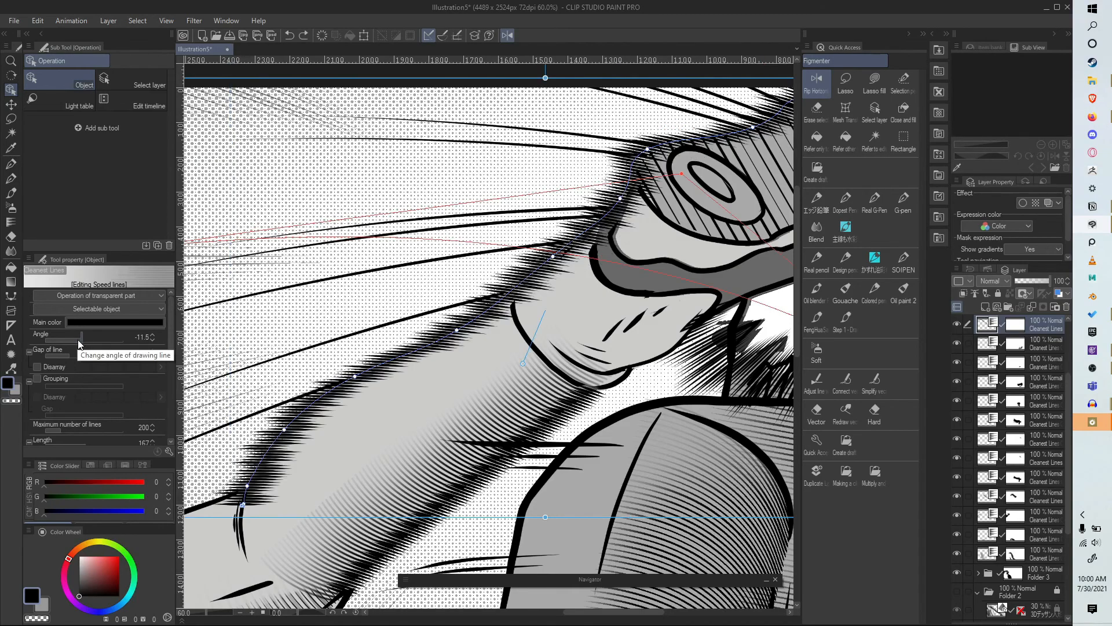
scroll(445, 354, down, 3)
drag(563, 265, 565, 274)
drag(728, 401, 618, 464)
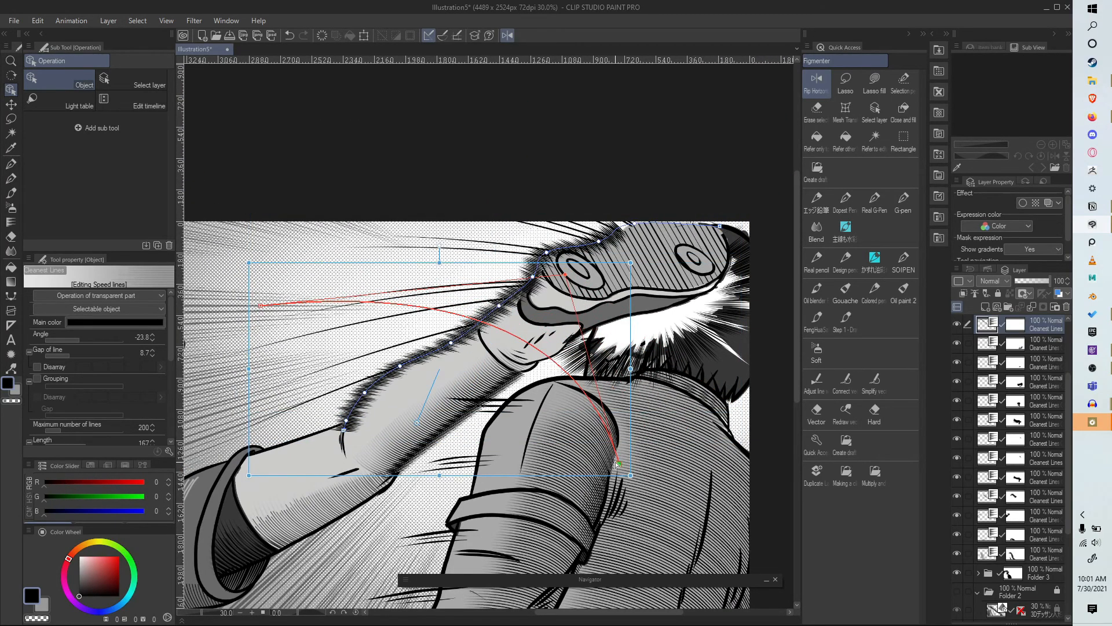
drag(260, 305, 268, 284)
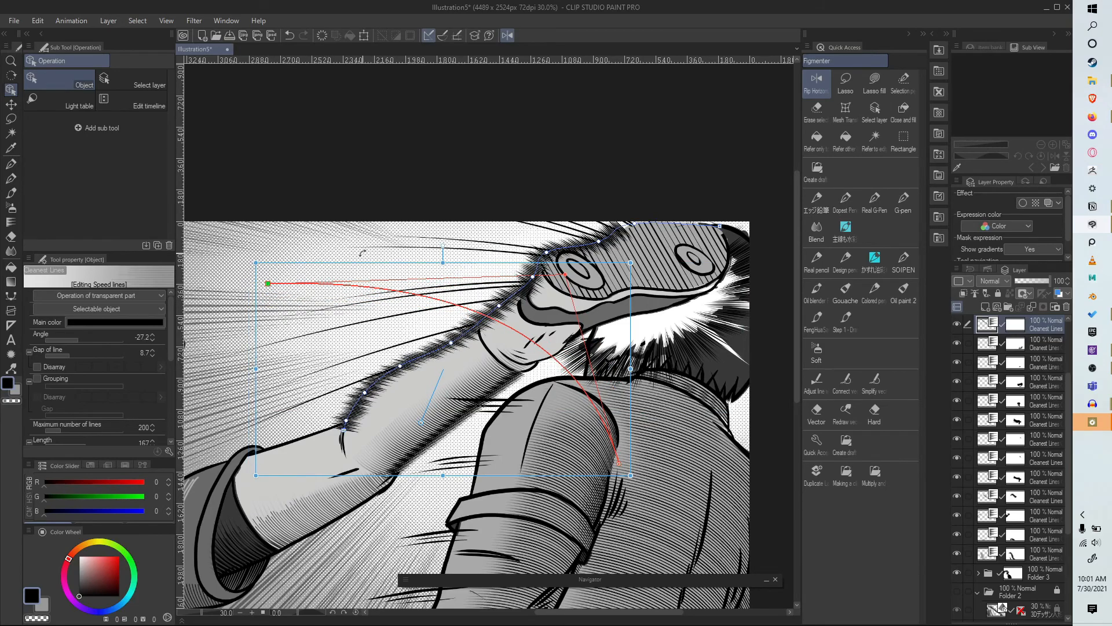
scroll(387, 197, down, 2)
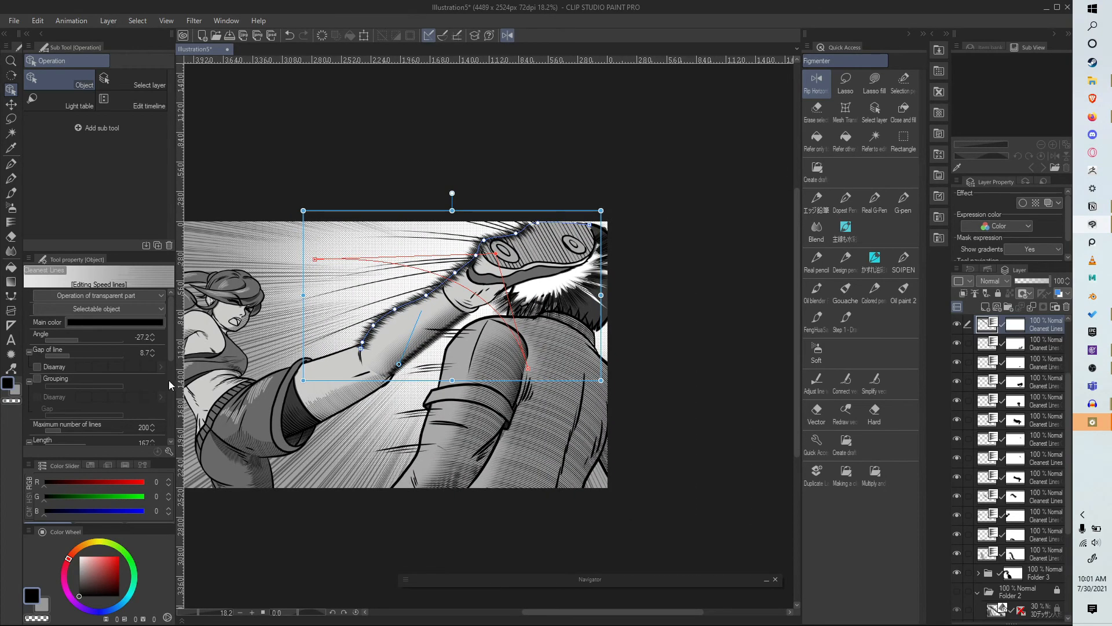
Set the length of the fur-like lines along the leg's upper edge to 197, and select the next Cleanest Lines layer below
scroll(169, 385, down, 3)
scroll(169, 411, down, 1)
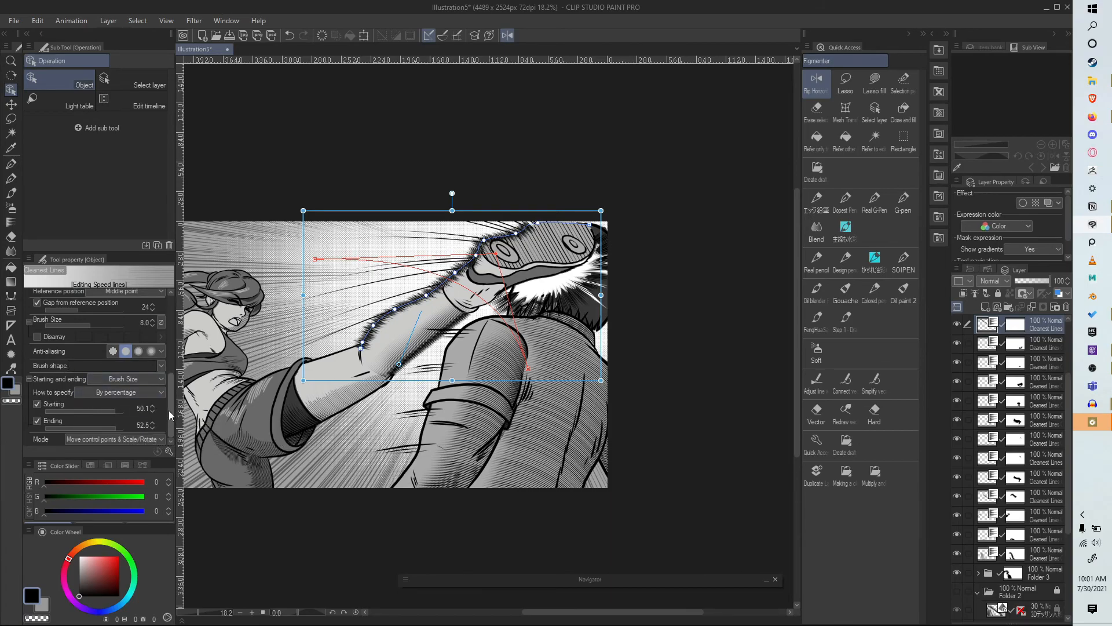
scroll(168, 407, up, 2)
scroll(169, 395, up, 1)
drag(86, 310, 85, 310)
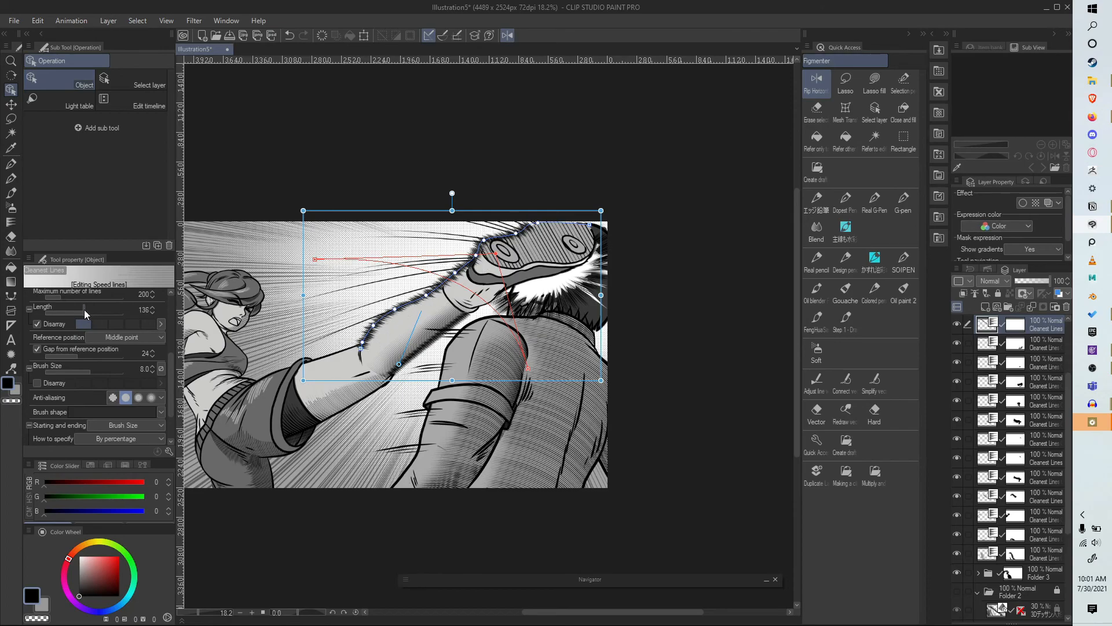
drag(348, 212, 297, 223)
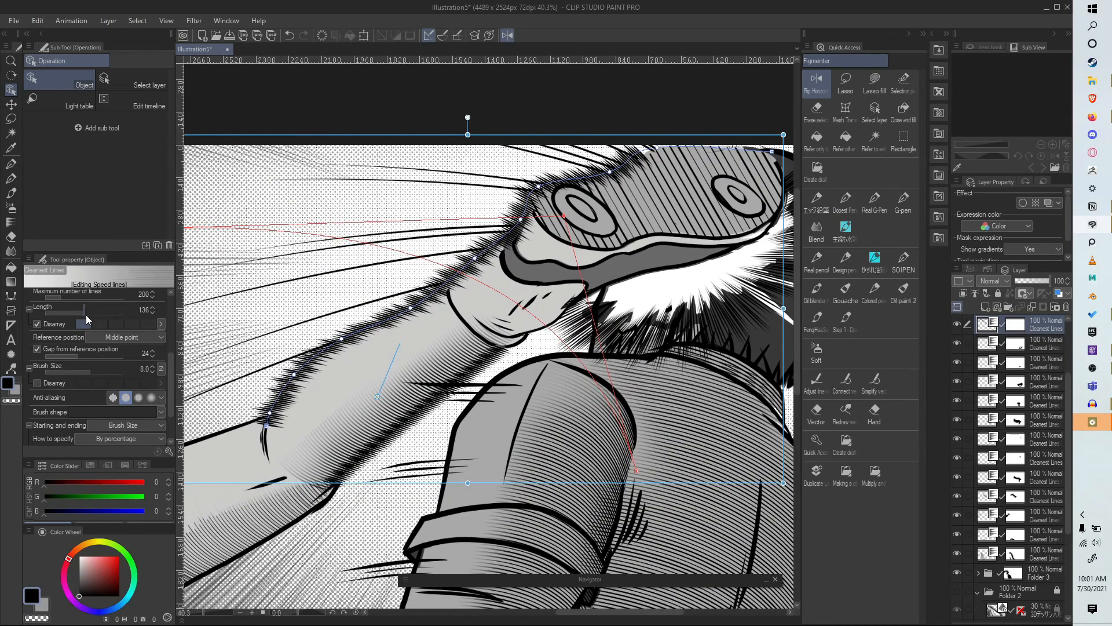
click(88, 316)
drag(88, 315, 88, 313)
scroll(618, 293, down, 3)
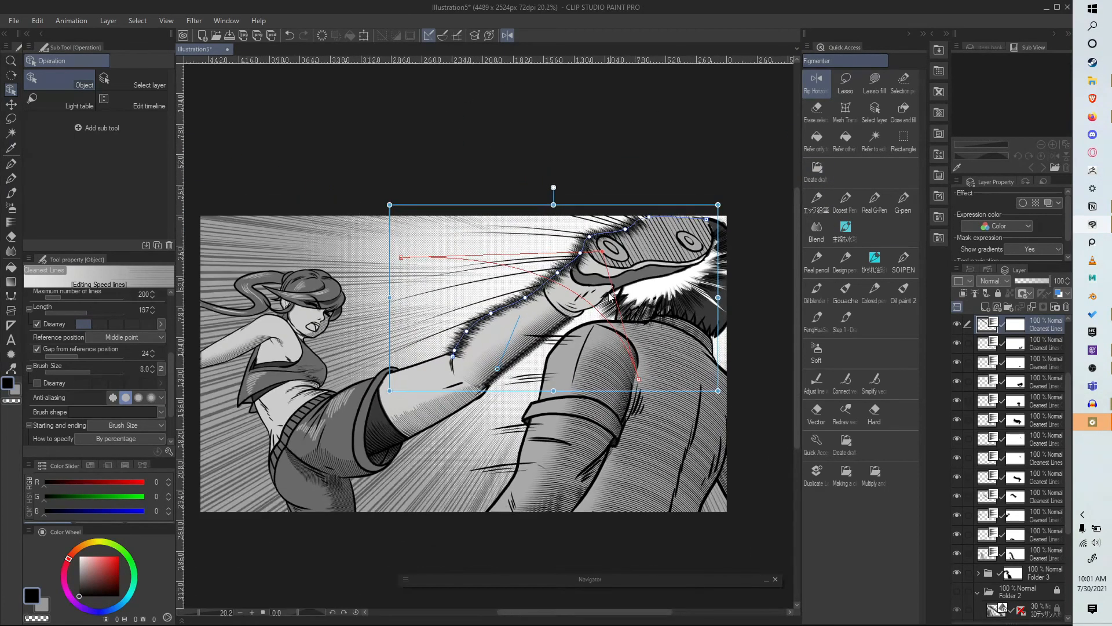
click(992, 347)
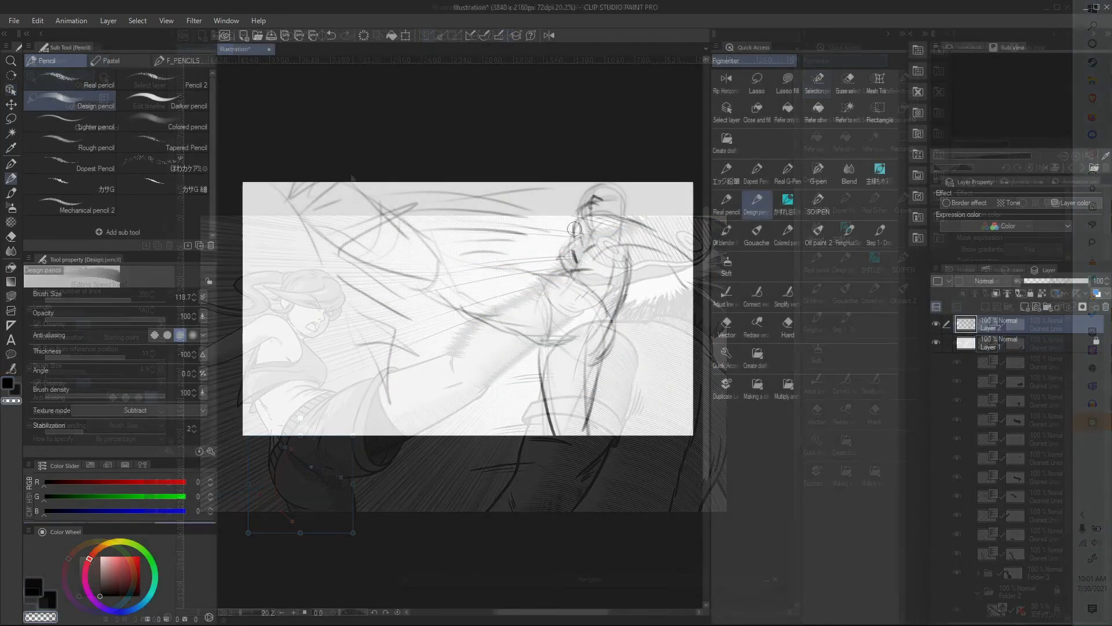
Position the female 3D drawing figure over the kick sketch and bring up the male figure in the 3D Body type materials
drag(452, 292, 488, 295)
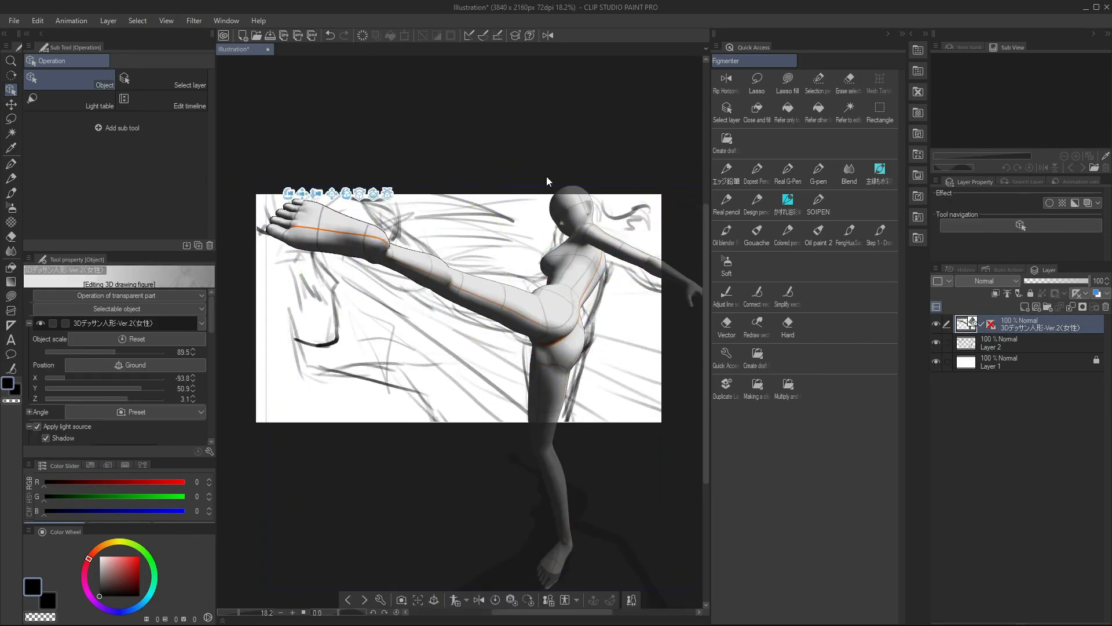
click(567, 276)
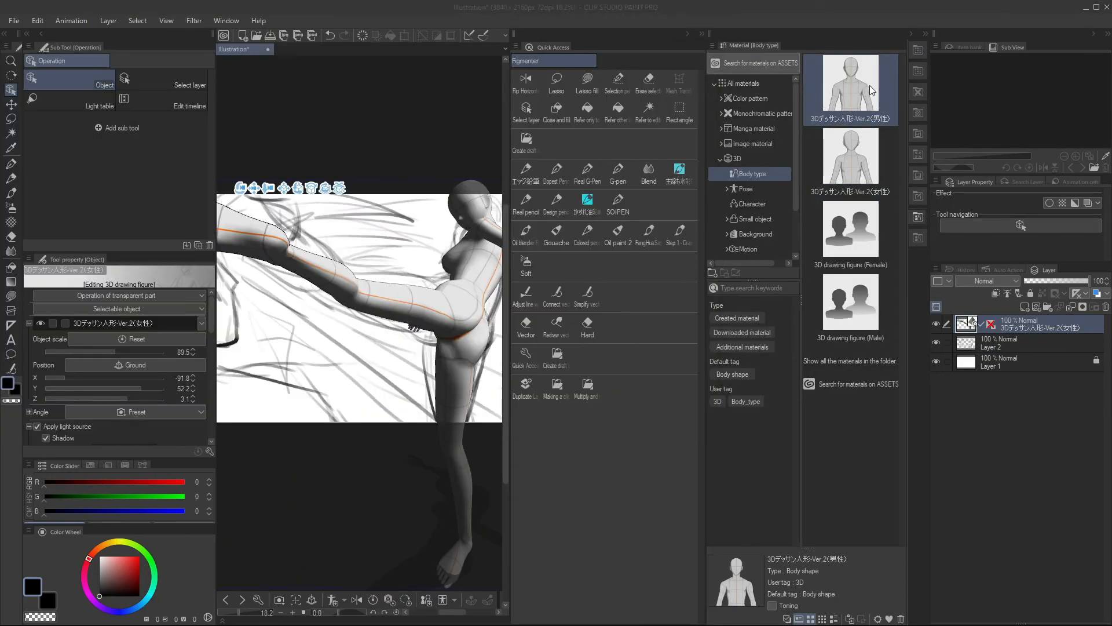